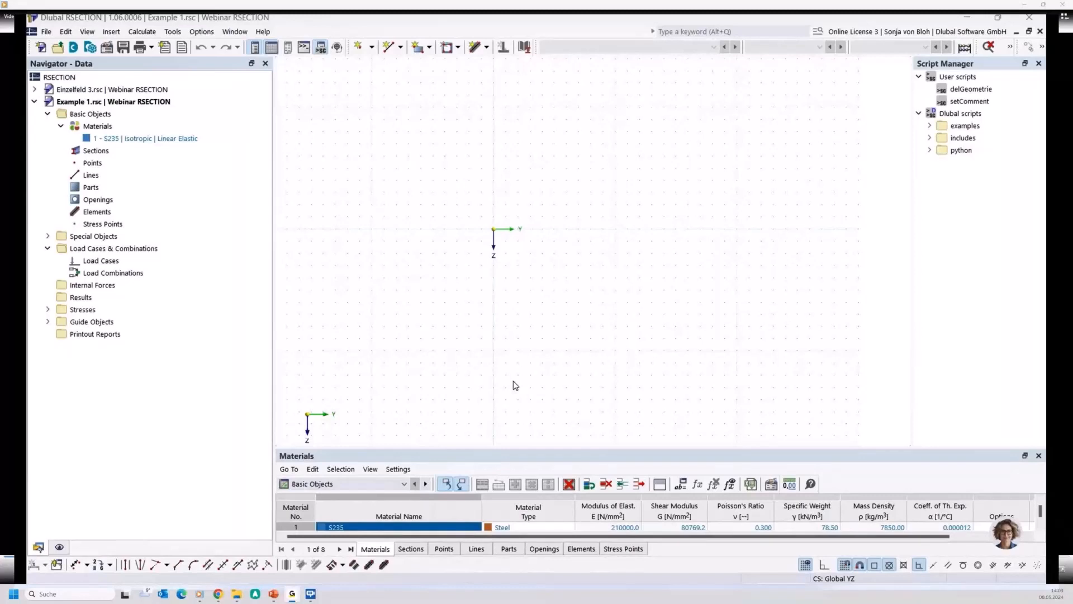
- Activate plastic capacity design with the Simplex method and the effective steel section add-on to EN 1993-1-1 and EN 1993-1-5 in the base data
{"action": "right_click", "coordinate": [101, 114]}
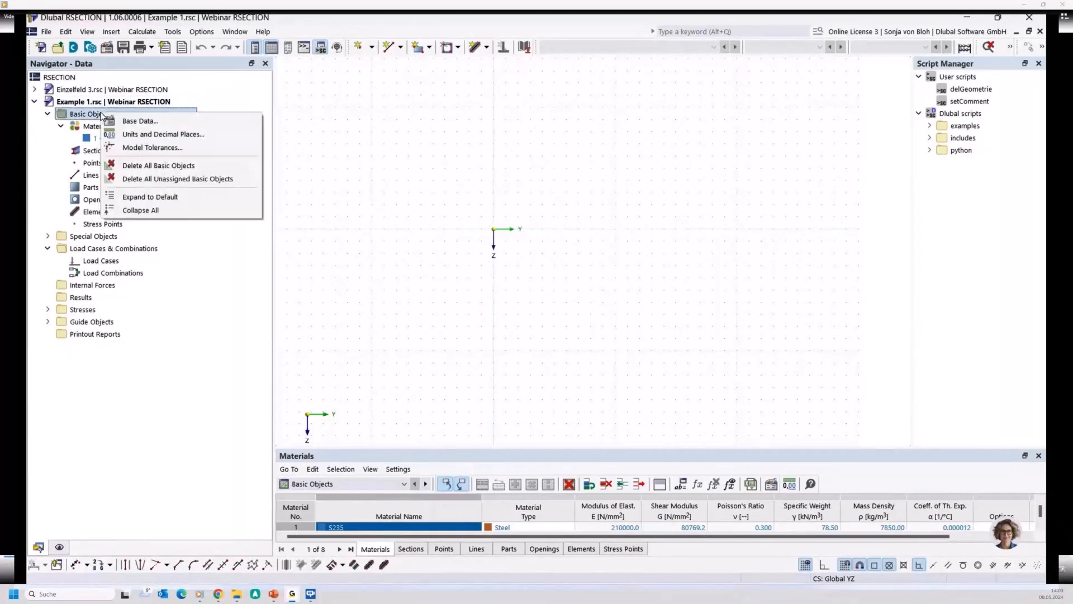
{"action": "left_click", "coordinate": [141, 121]}
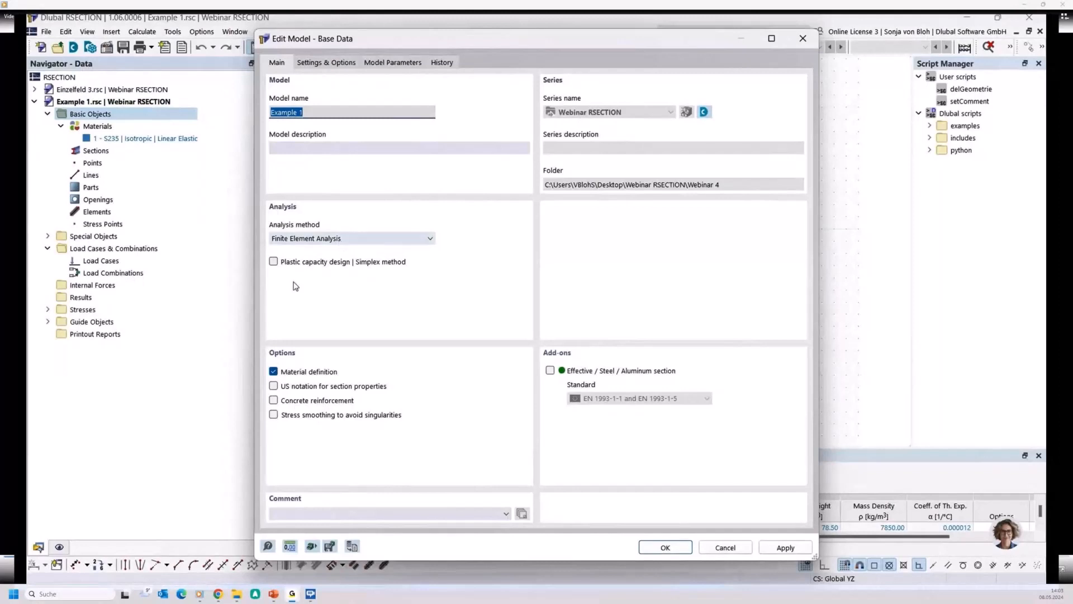
{"action": "left_click", "coordinate": [273, 262]}
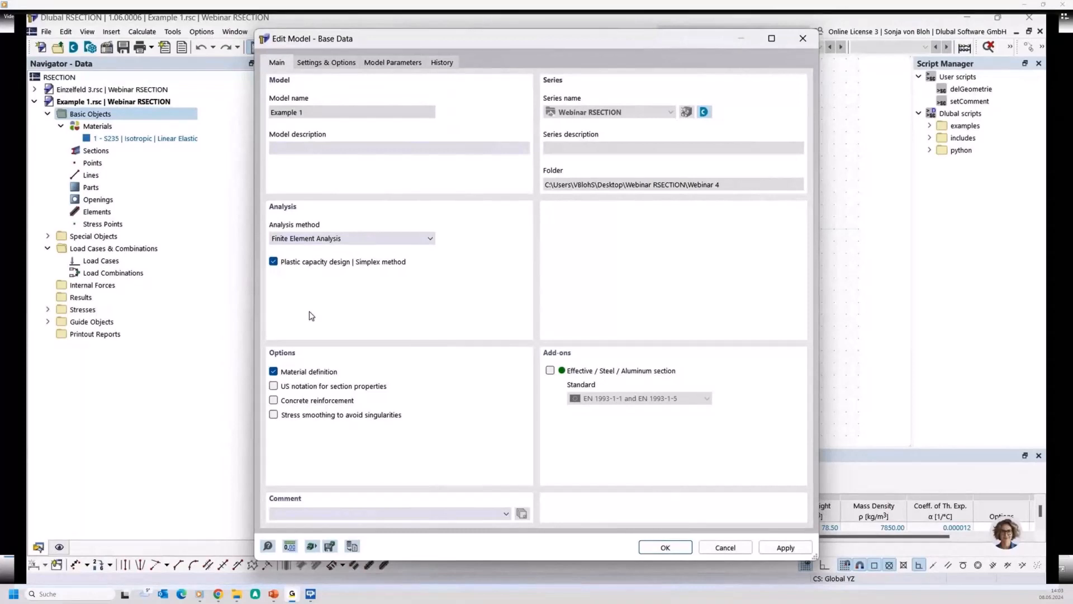
{"action": "left_click", "coordinate": [550, 371]}
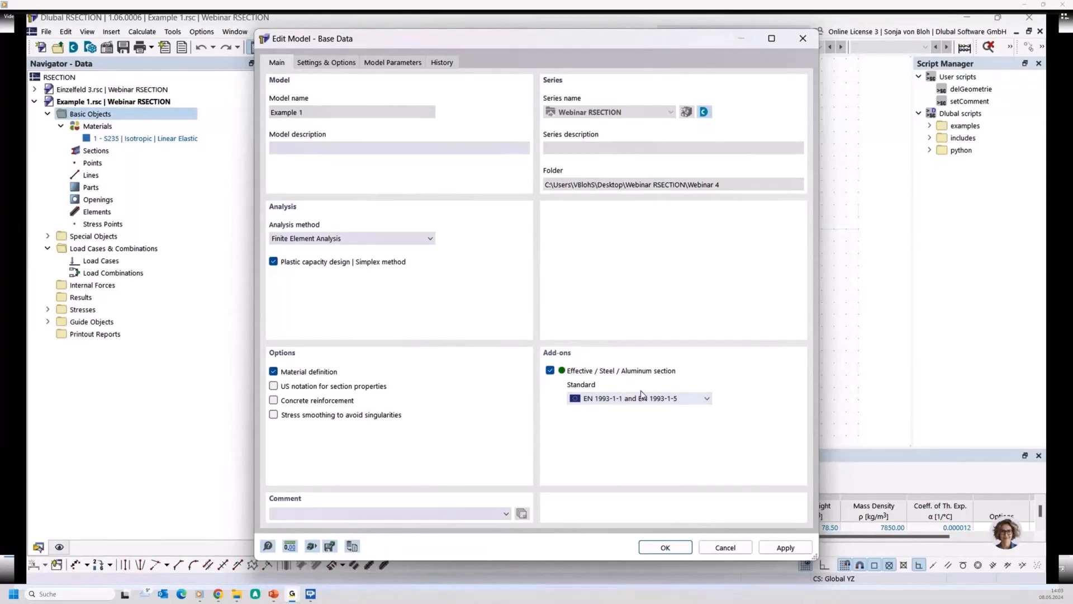
{"action": "left_click", "coordinate": [706, 399]}
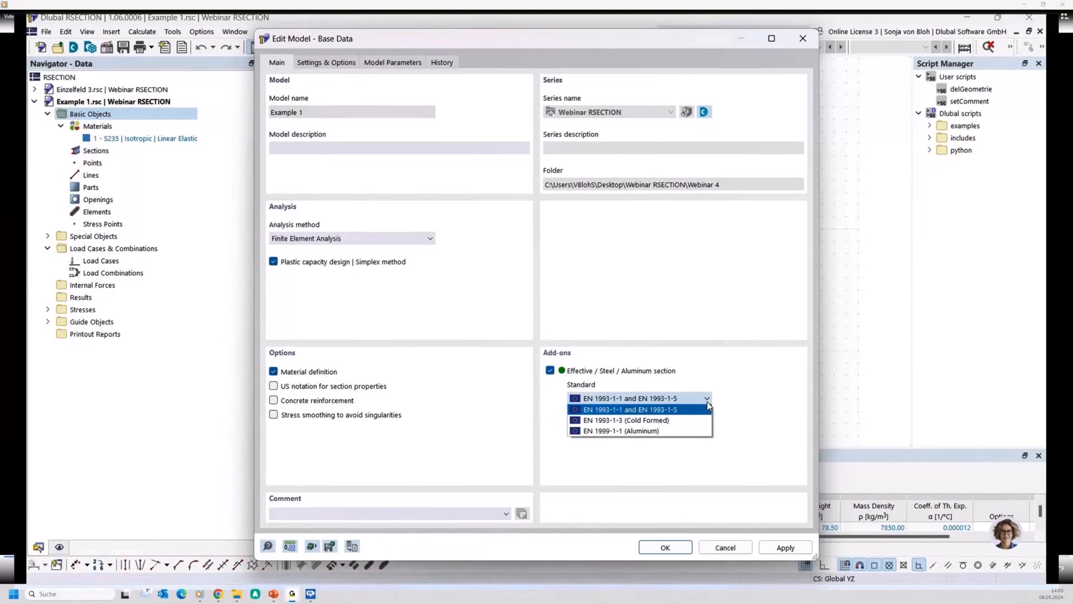
{"action": "left_click", "coordinate": [707, 401]}
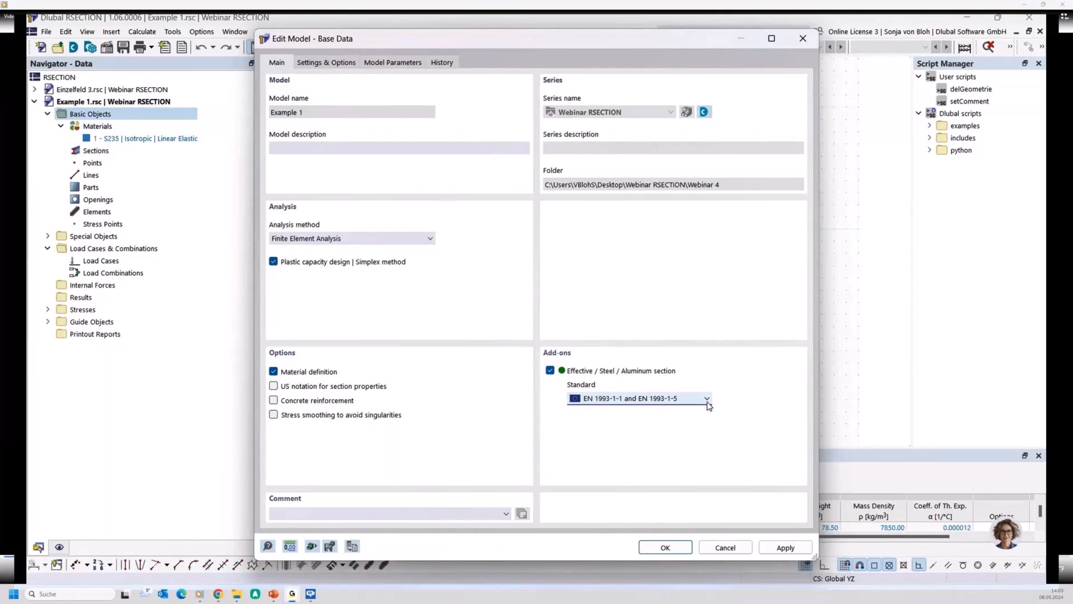
{"action": "left_click", "coordinate": [660, 549]}
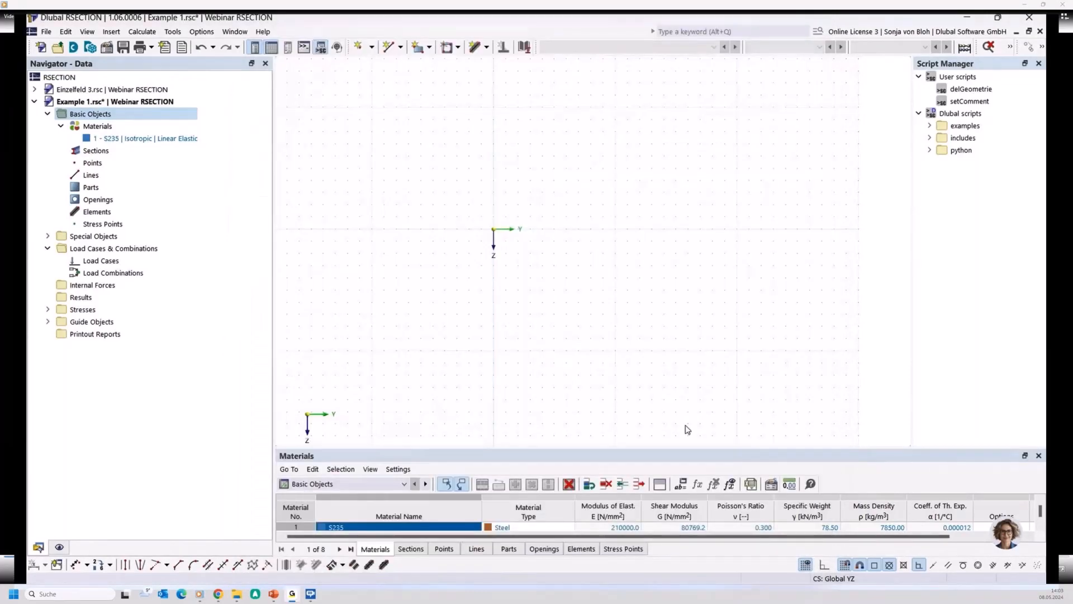
- Check the S235 material and begin a new built-up section made of an IPE 200 with two side flat bars
{"action": "double_click", "coordinate": [167, 139]}
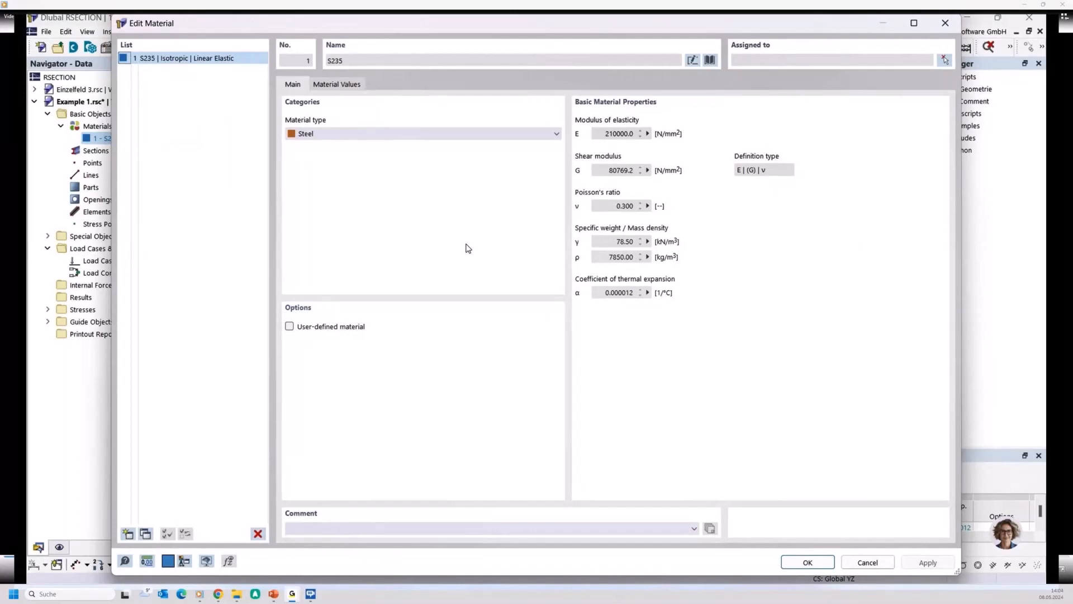
{"action": "left_click", "coordinate": [799, 562]}
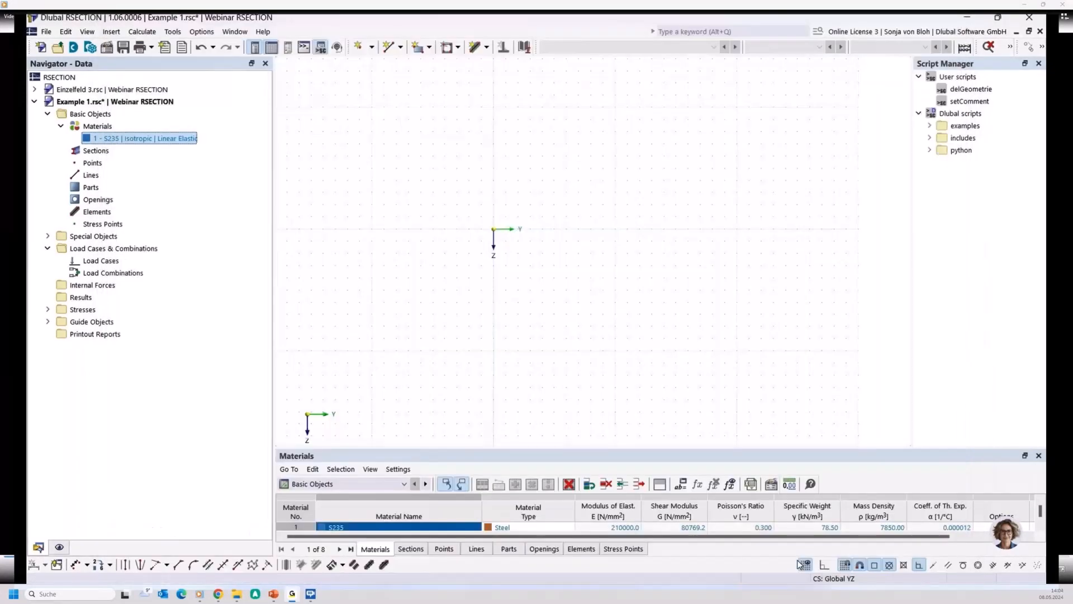
{"action": "left_click", "coordinate": [100, 151]}
{"action": "right_click", "coordinate": [100, 152]}
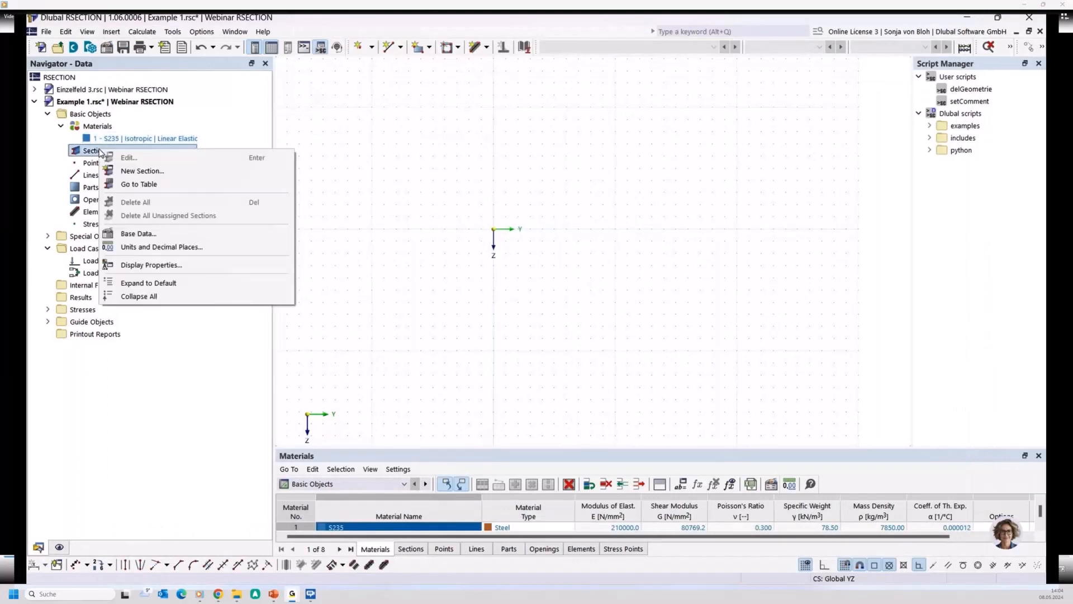
{"action": "left_click", "coordinate": [141, 171]}
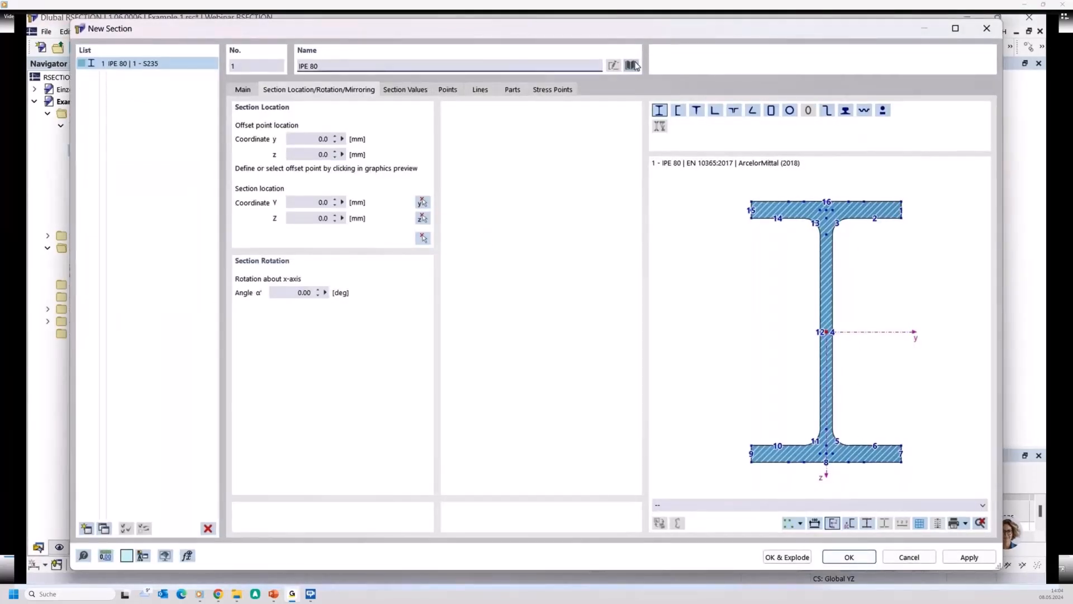
{"action": "left_click", "coordinate": [631, 64]}
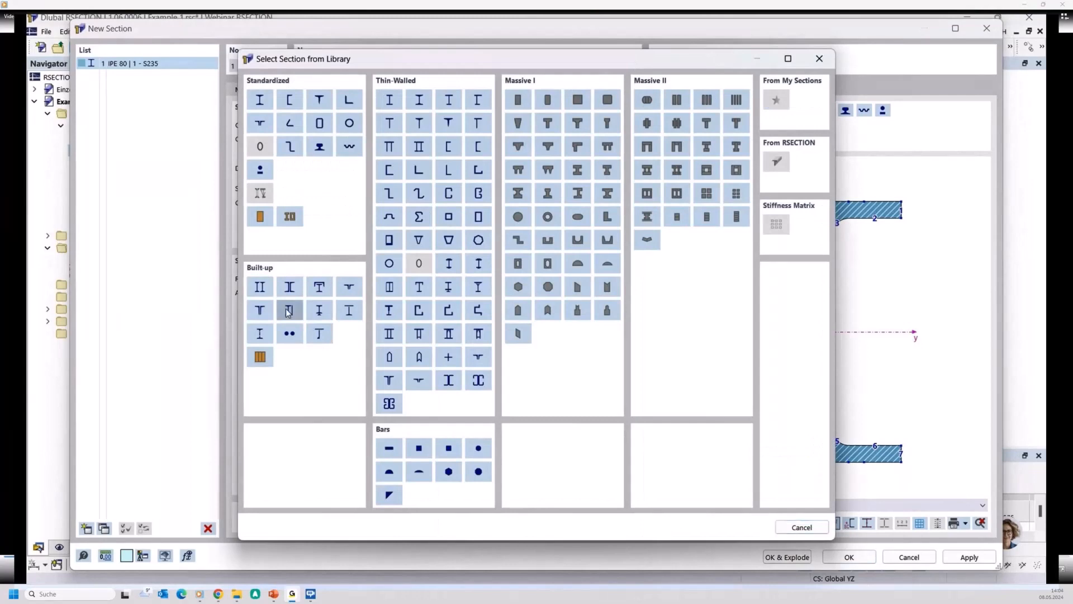
{"action": "key", "text": "Escape"}
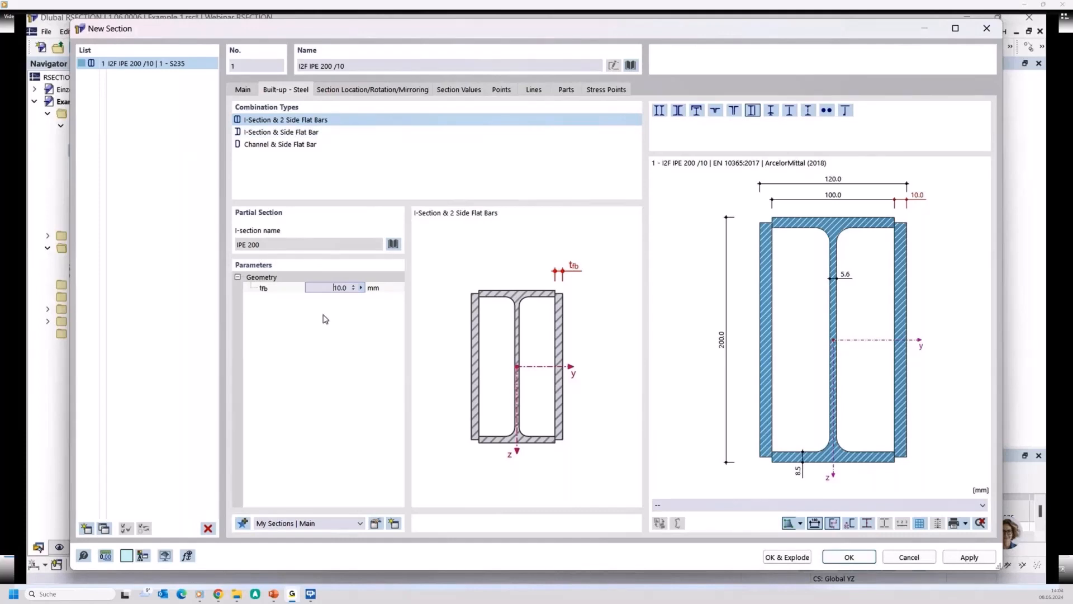
- Set the side flat bar thickness to 8 mm and insert the built-up section into the model
{"action": "left_click", "coordinate": [376, 289]}
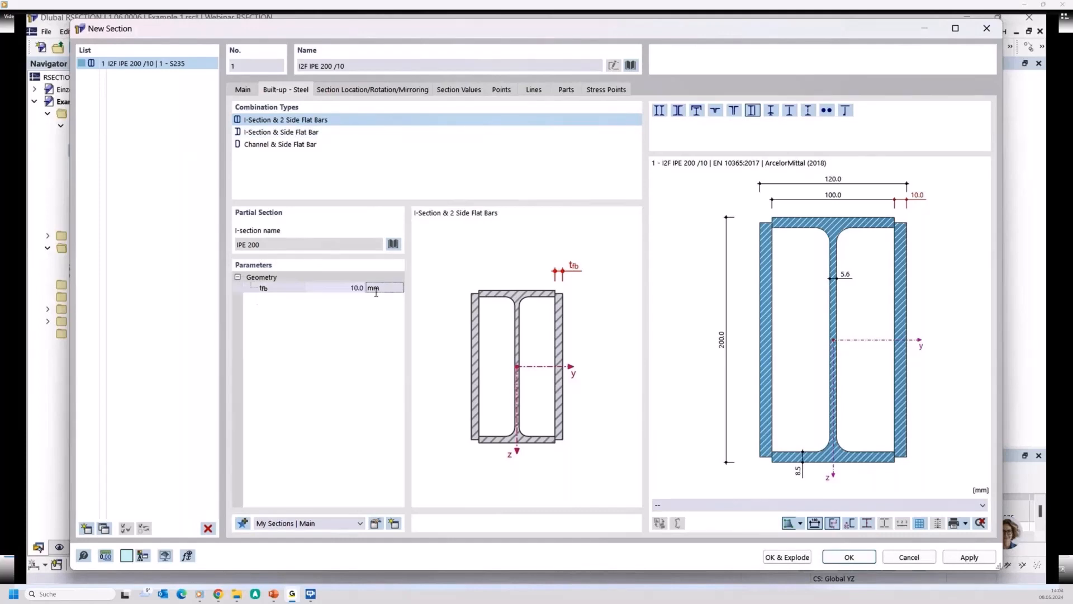
{"action": "left_click", "coordinate": [345, 289]}
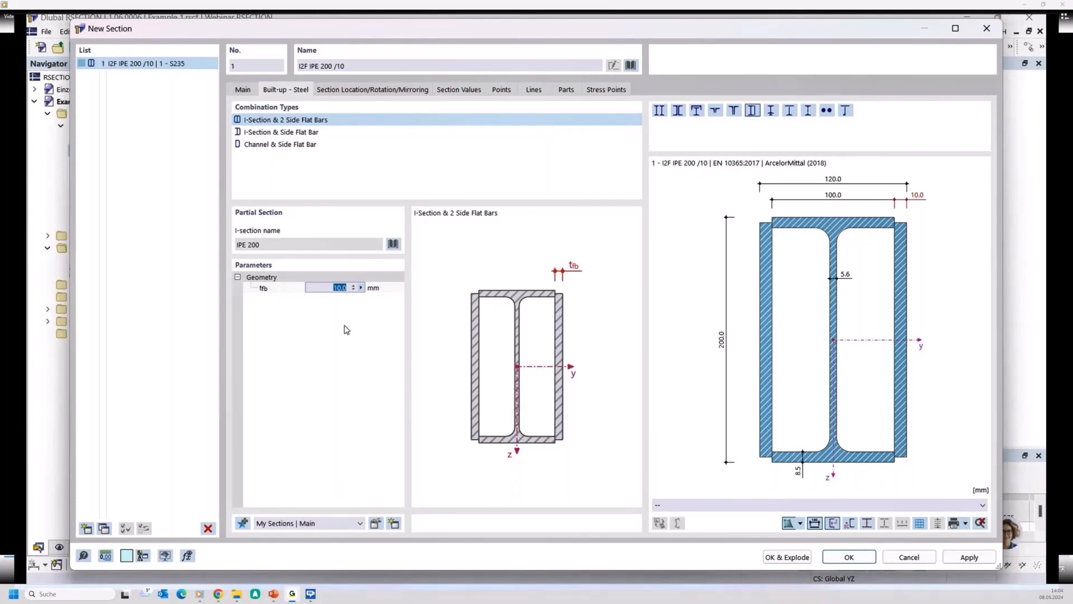
{"action": "type", "text": "8"}
{"action": "left_click", "coordinate": [840, 558]}
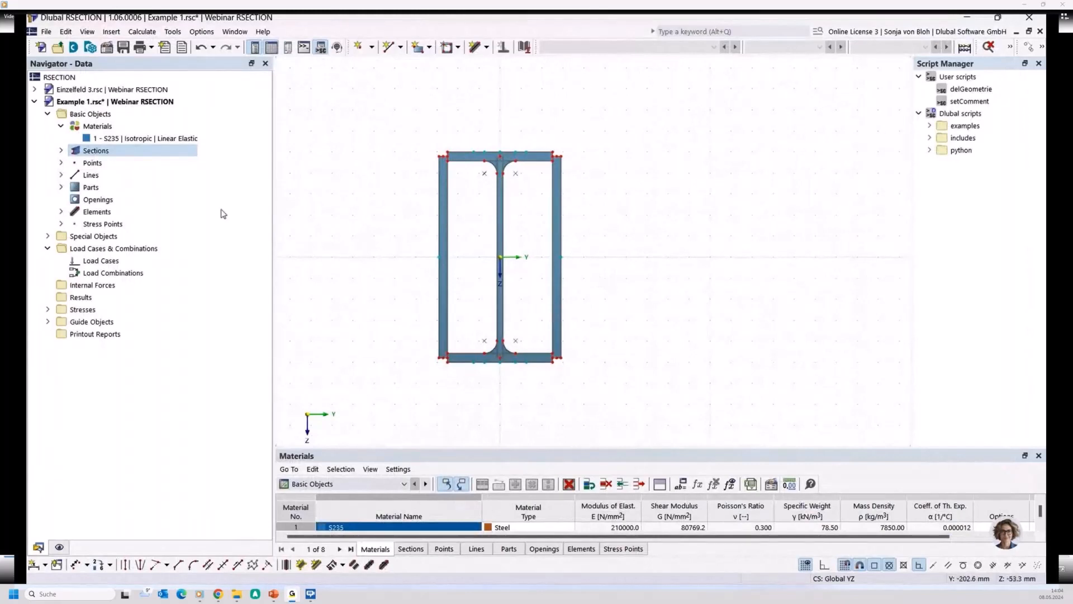
- Create a permanent load case named Design
{"action": "right_click", "coordinate": [105, 262]}
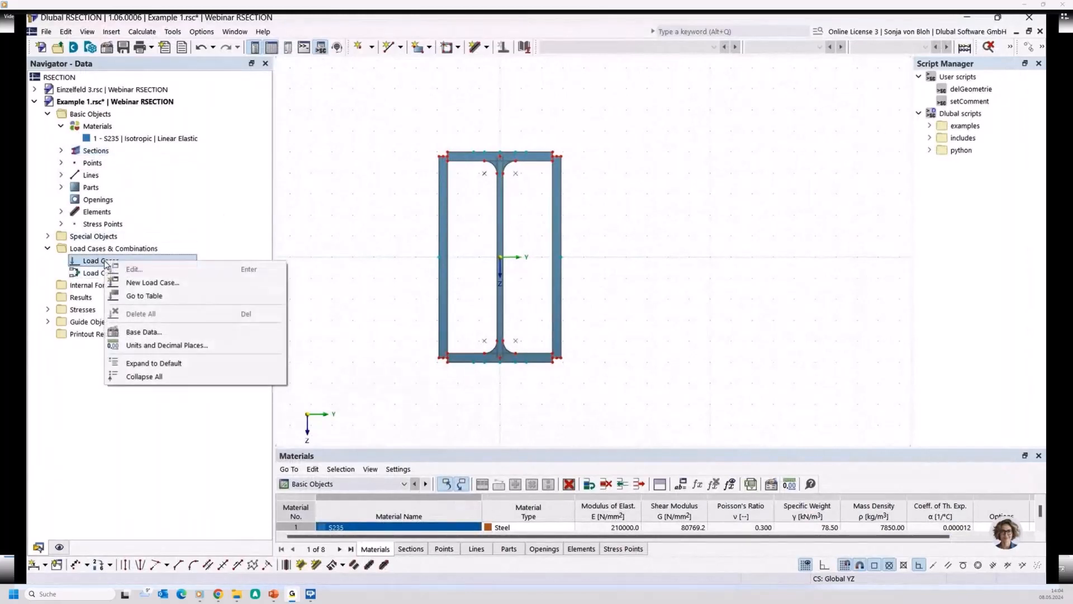
{"action": "left_click", "coordinate": [162, 284]}
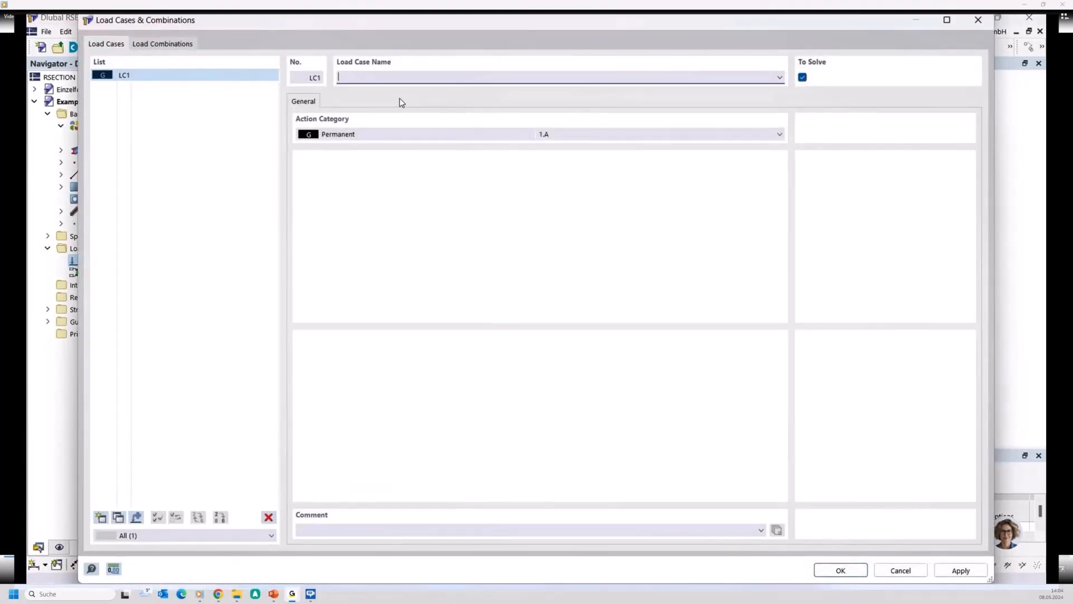
{"action": "type", "text": "Design"}
{"action": "left_click", "coordinate": [838, 571]}
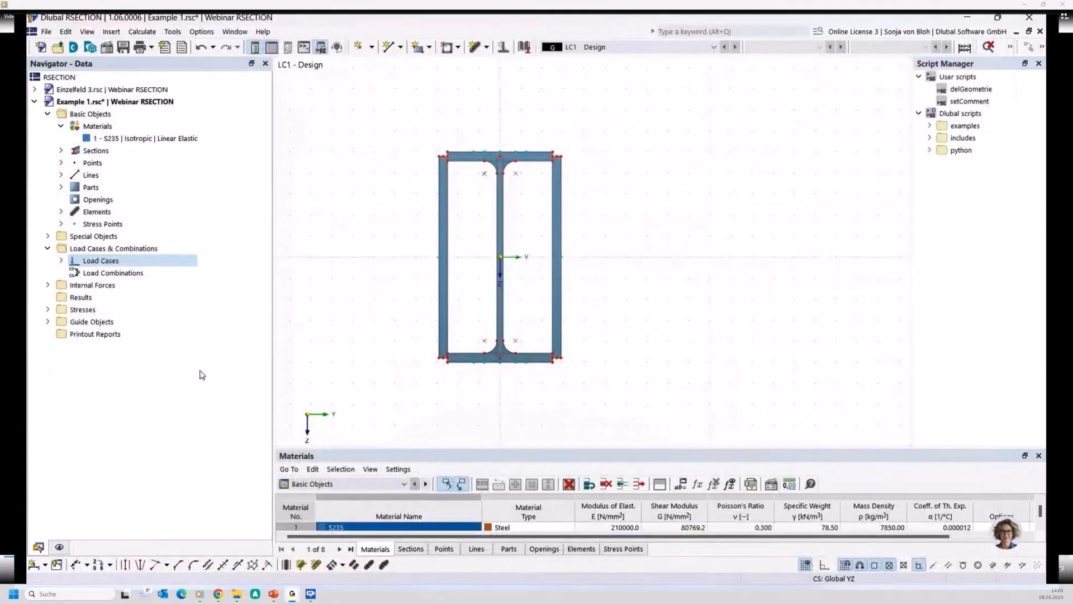
- Define internal forces for load case Design with shear force Vz of 500 kN and bending moment My of 30 kNm
{"action": "left_click", "coordinate": [48, 285]}
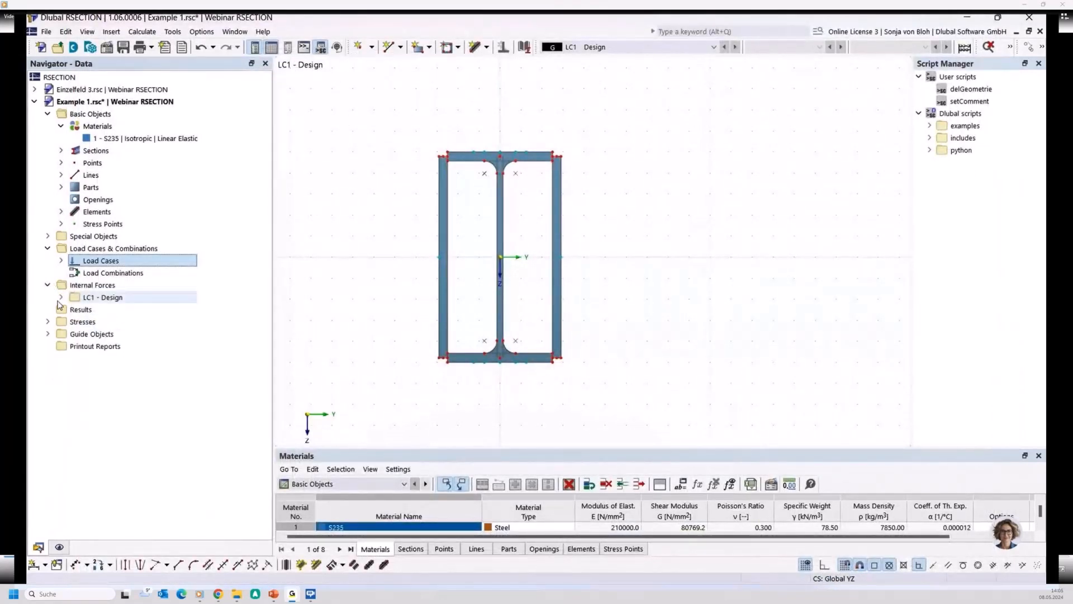
{"action": "left_click", "coordinate": [61, 298]}
{"action": "double_click", "coordinate": [115, 310]}
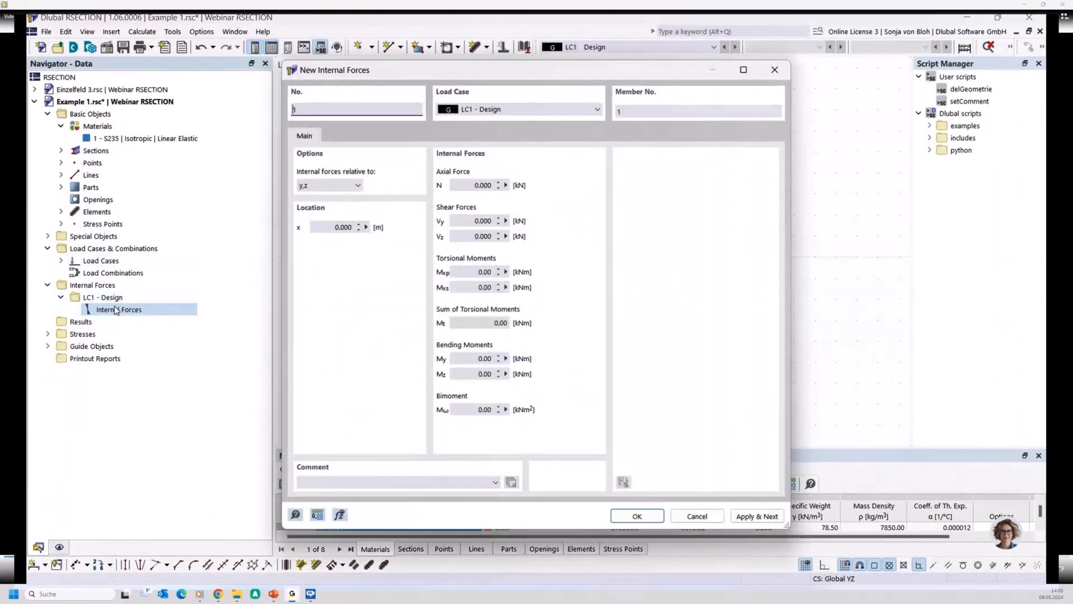
{"action": "left_click", "coordinate": [475, 236]}
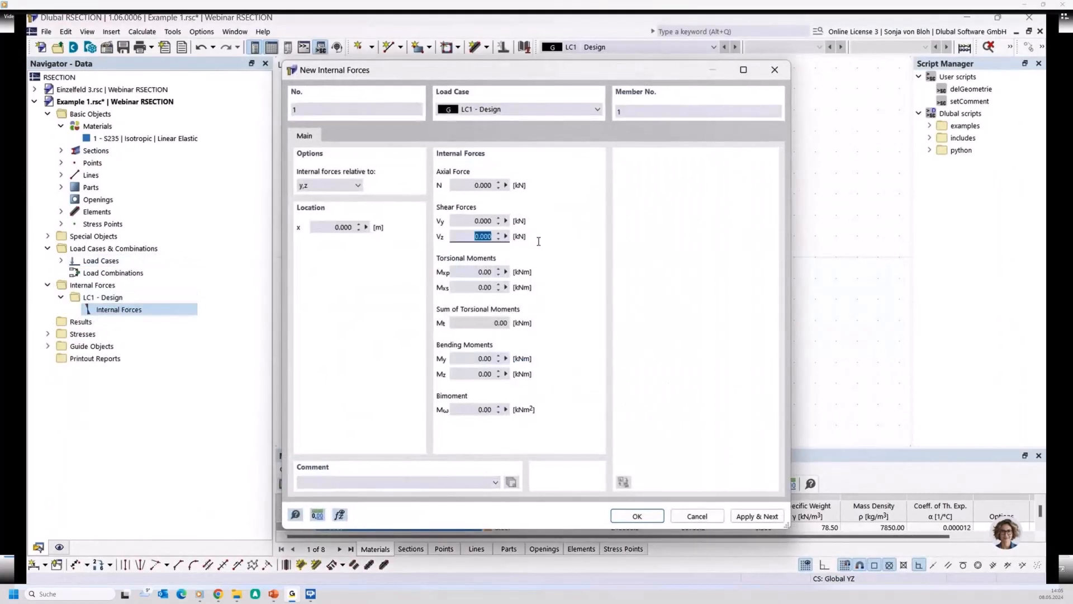
{"action": "type", "text": "500"}
{"action": "left_click", "coordinate": [460, 358]}
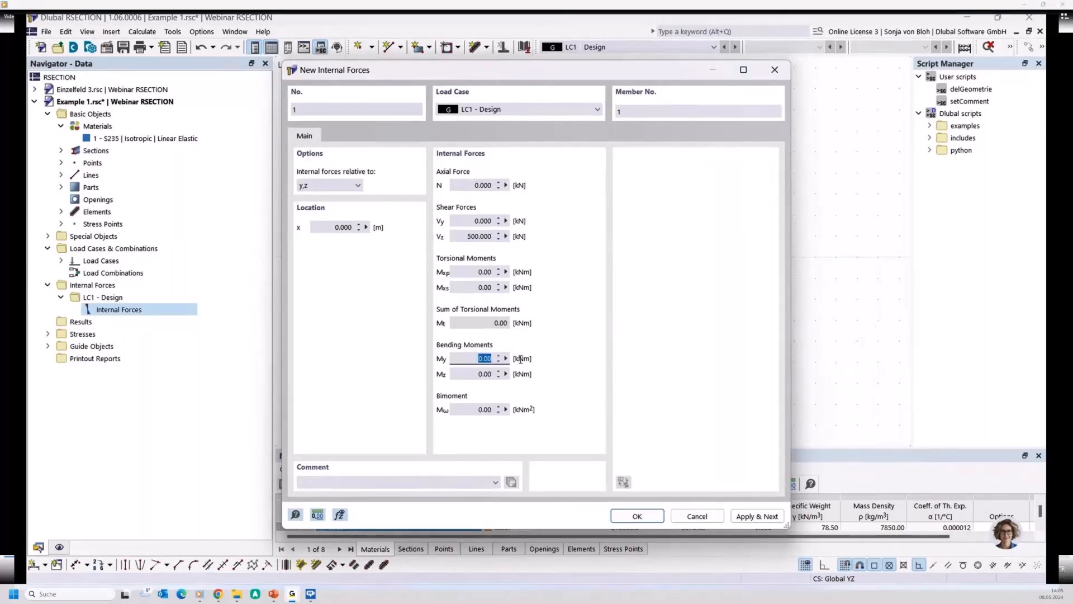
{"action": "type", "text": "30"}
{"action": "left_click", "coordinate": [638, 516]}
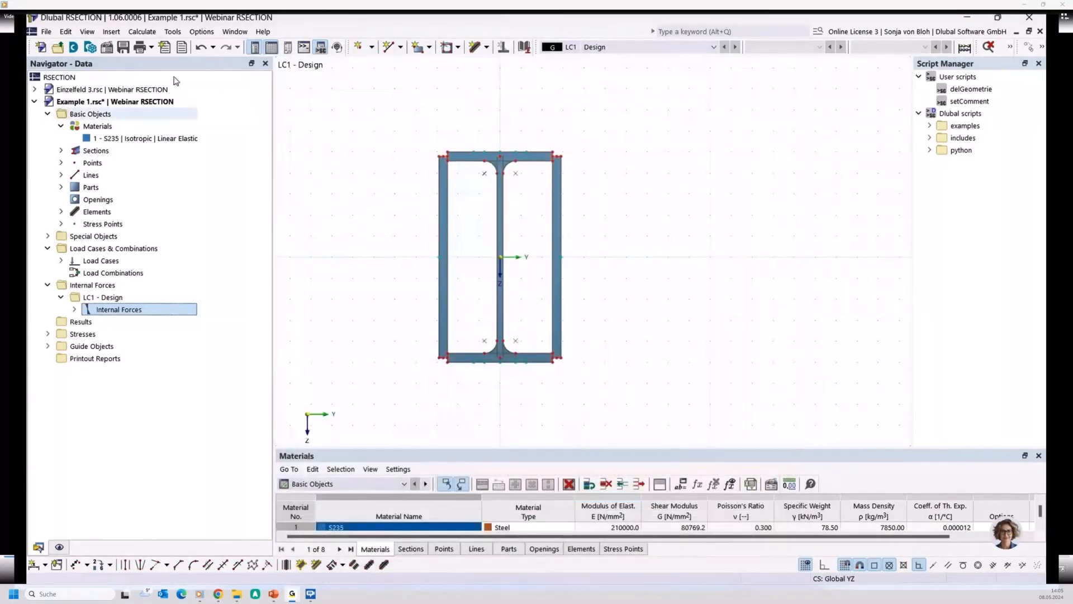
- Calculate the section, and list its elements in the model data to inspect the upper flange element
{"action": "left_click", "coordinate": [142, 31]}
{"action": "left_click", "coordinate": [152, 46]}
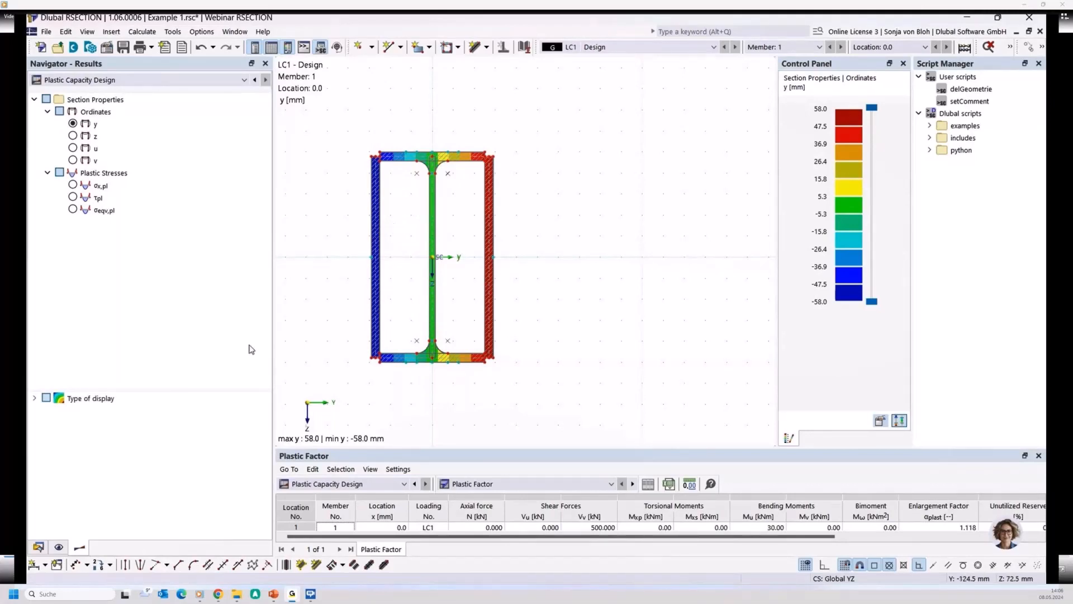
{"action": "left_click", "coordinate": [38, 546]}
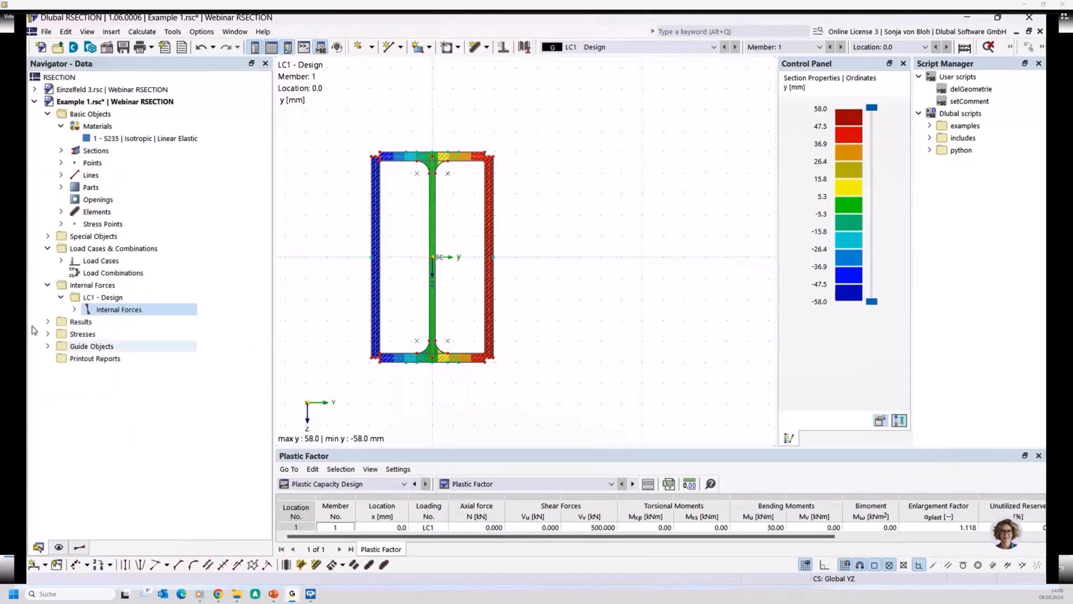
{"action": "left_click", "coordinate": [61, 211]}
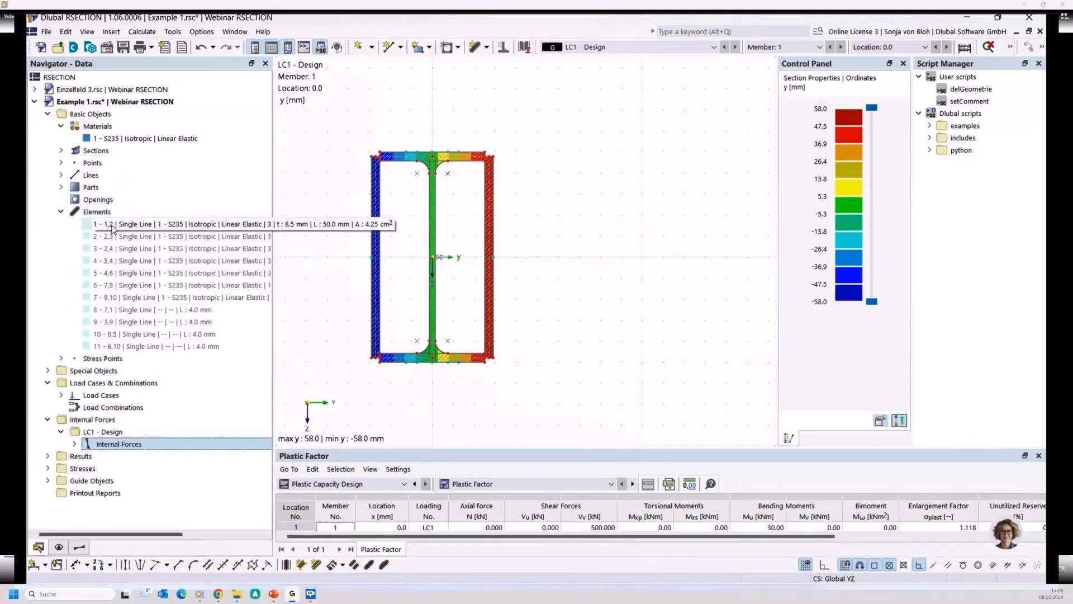
{"action": "left_click", "coordinate": [111, 225]}
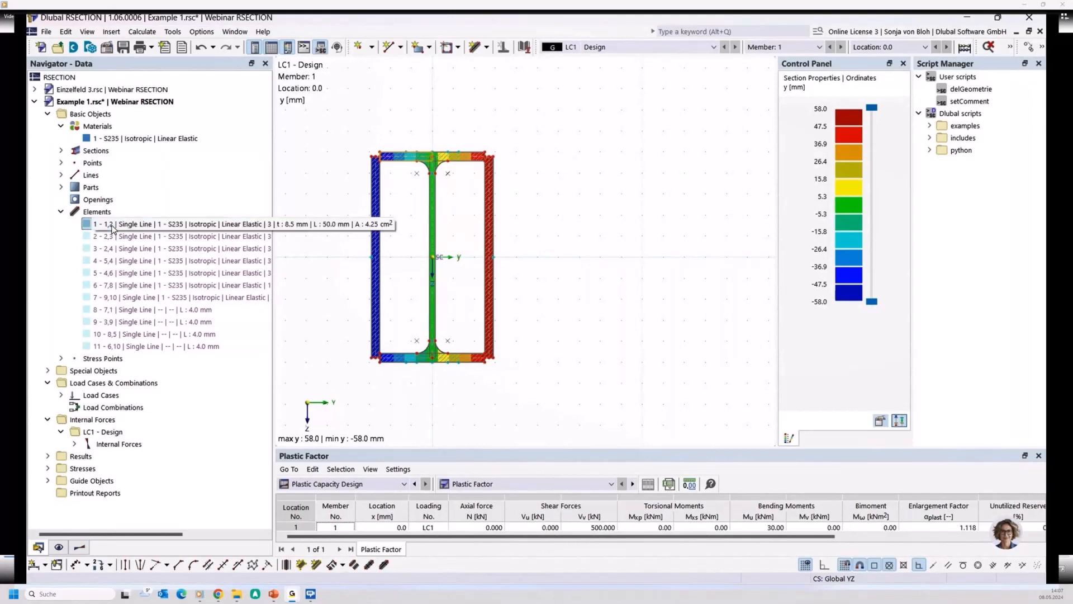
- Review the add-on standard in the model's base data without changing anything
{"action": "right_click", "coordinate": [117, 115]}
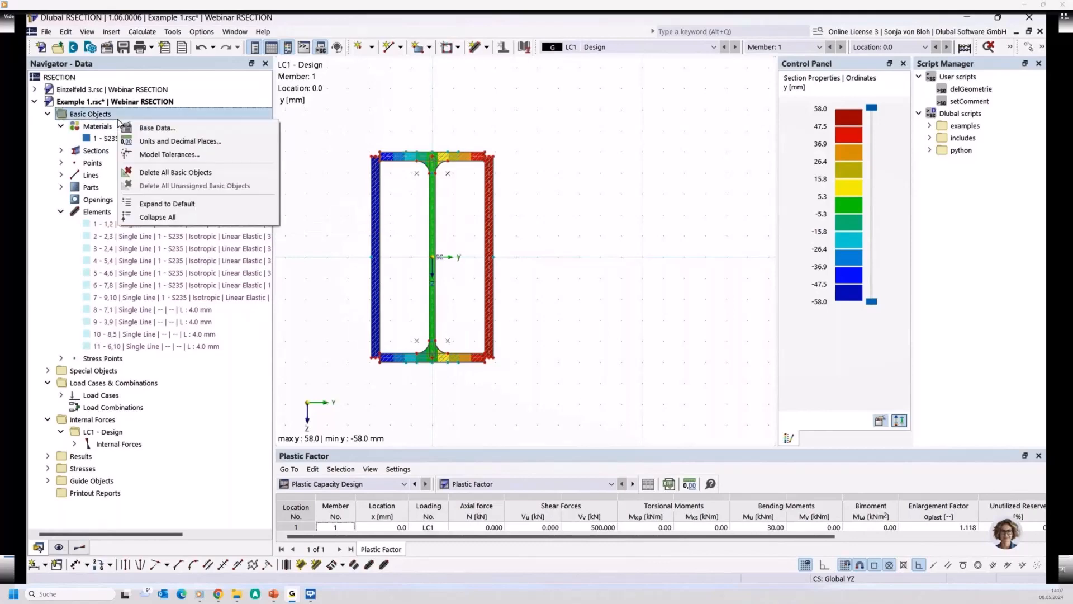
{"action": "left_click", "coordinate": [151, 128]}
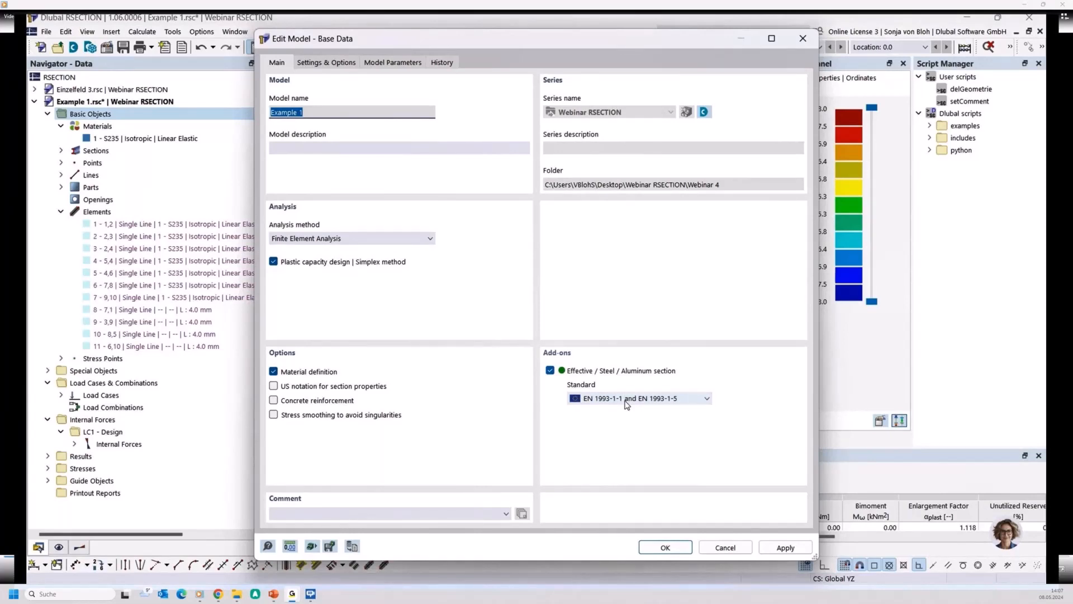
{"action": "left_click", "coordinate": [712, 550]}
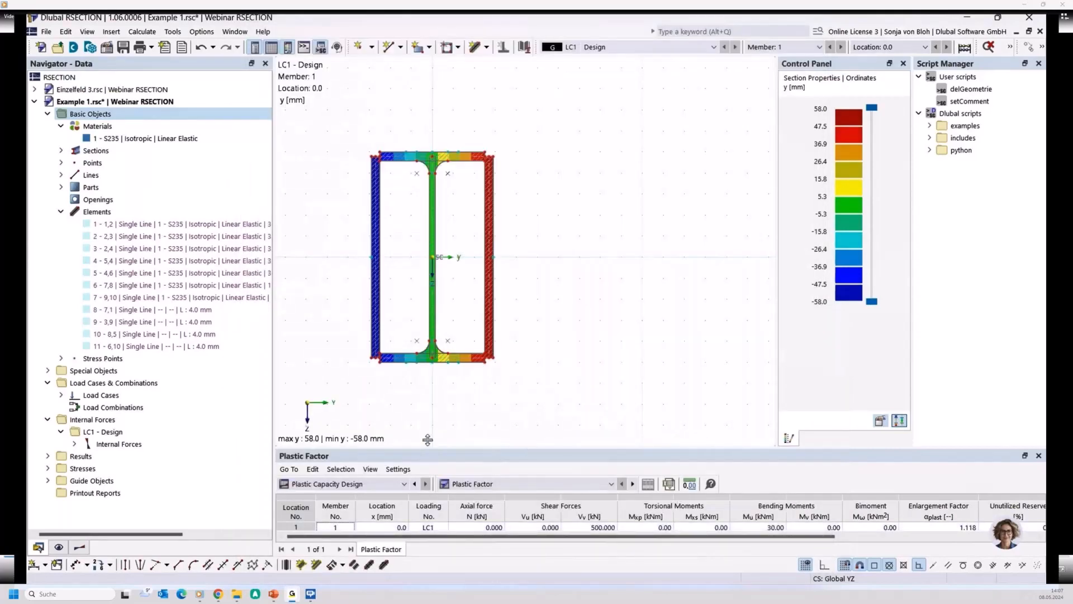
- Enlarge the results table and examine the effective thin-walled analysis' section classification according to EN 1993-1-1
{"action": "left_click_drag", "start_coordinate": [428, 440], "coordinate": [427, 363]}
{"action": "left_click", "coordinate": [404, 400]}
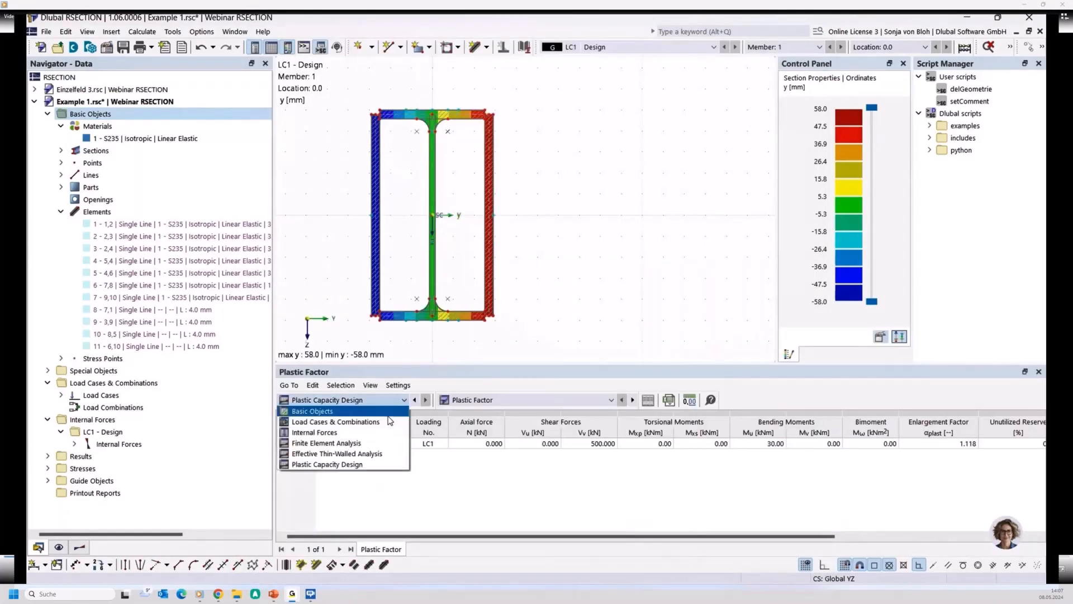
{"action": "left_click", "coordinate": [327, 457]}
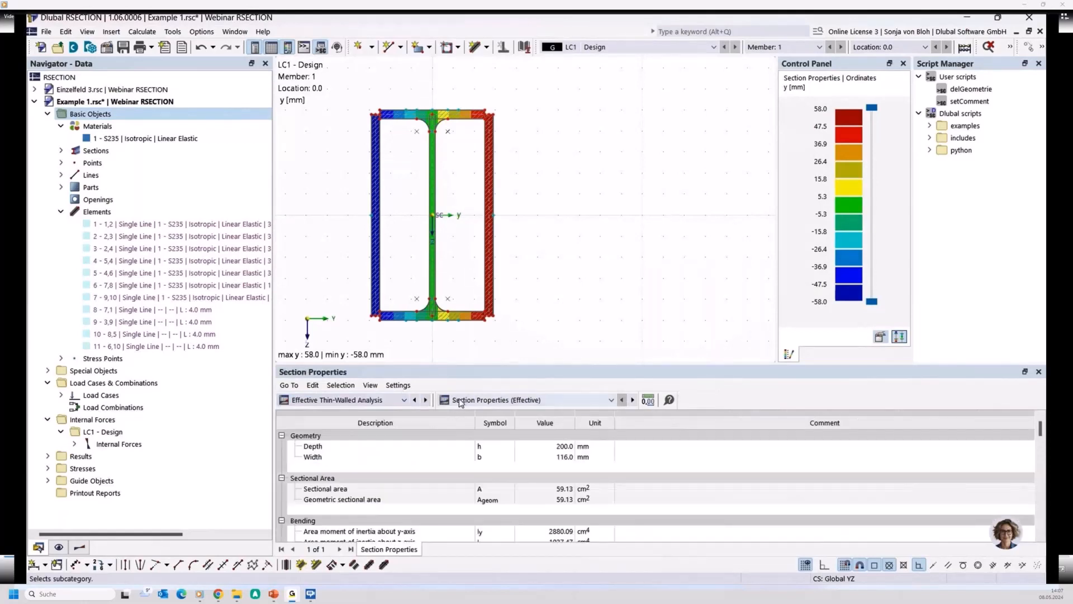
{"action": "left_click", "coordinate": [556, 398]}
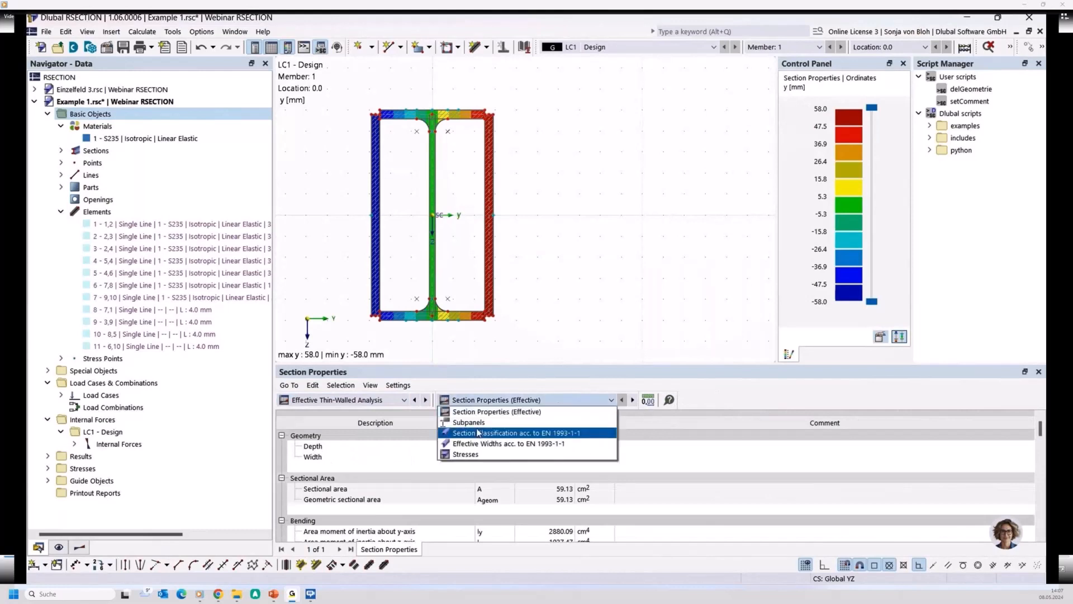
{"action": "left_click", "coordinate": [478, 433]}
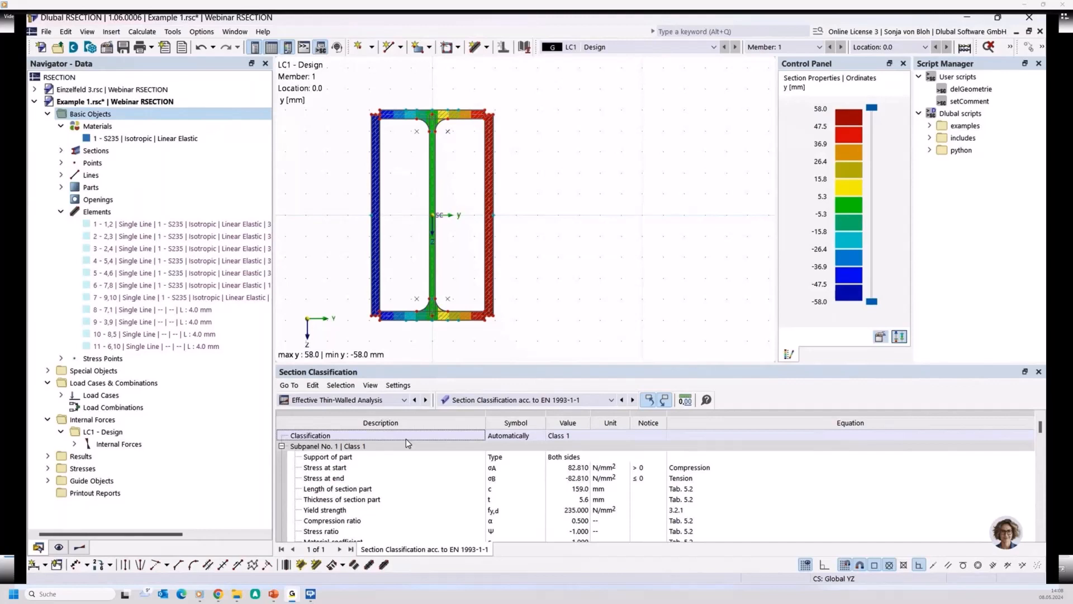
- Examine the finite element analysis stresses by loading and locate the stress point of the von Mises equivalent stress
{"action": "left_click", "coordinate": [404, 400]}
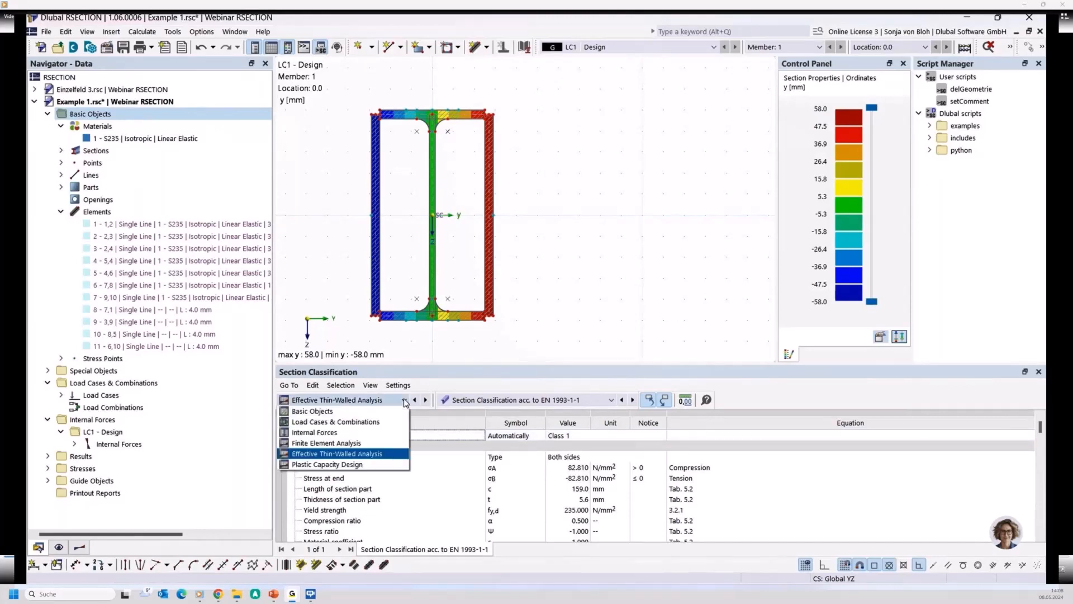
{"action": "left_click", "coordinate": [358, 444]}
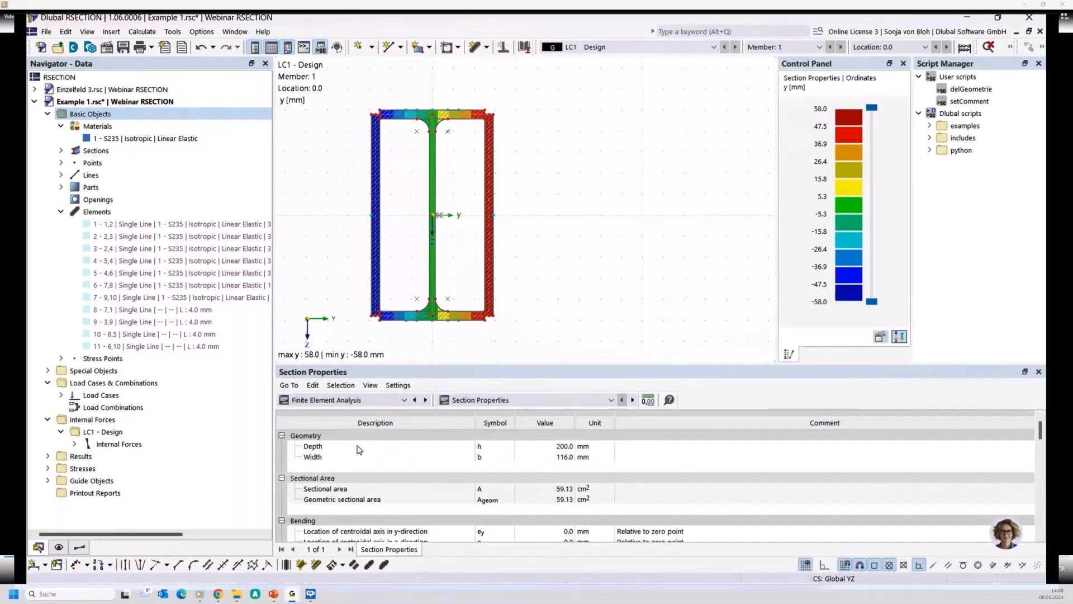
{"action": "left_click", "coordinate": [525, 399]}
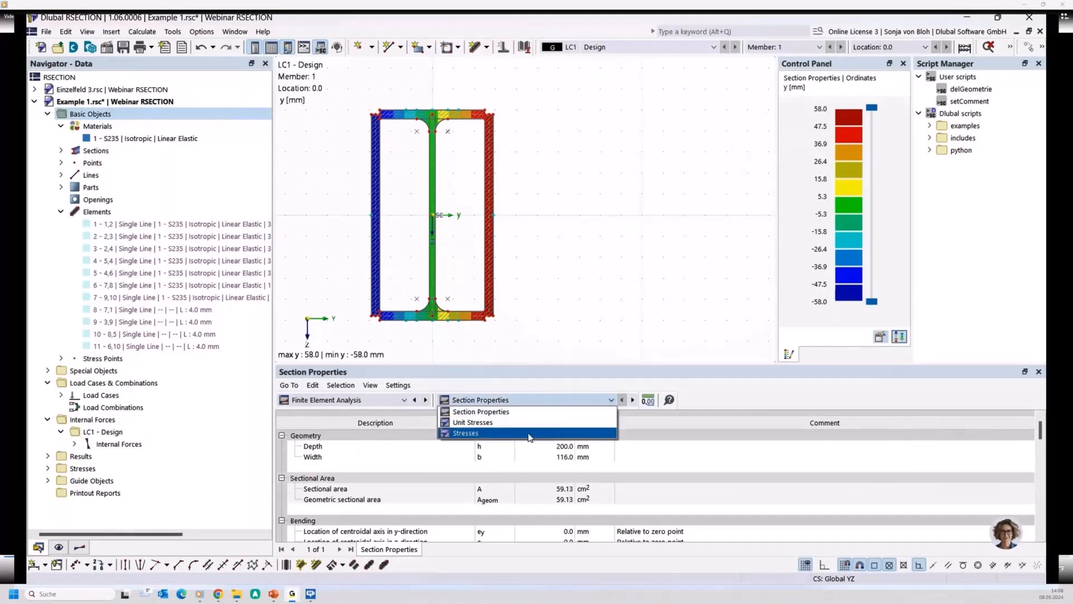
{"action": "left_click", "coordinate": [529, 434]}
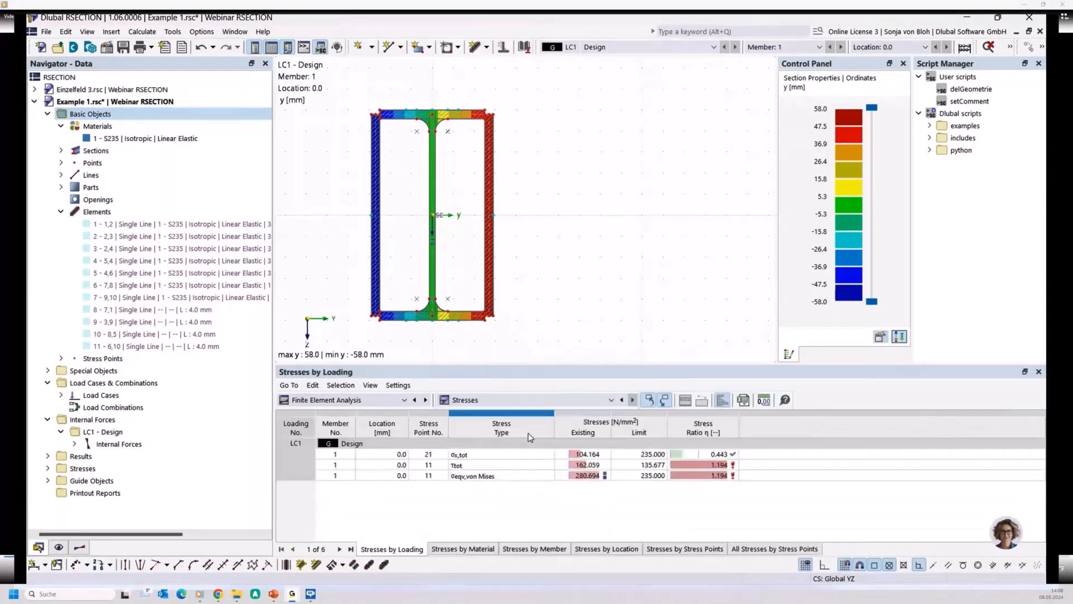
{"action": "left_click", "coordinate": [504, 476]}
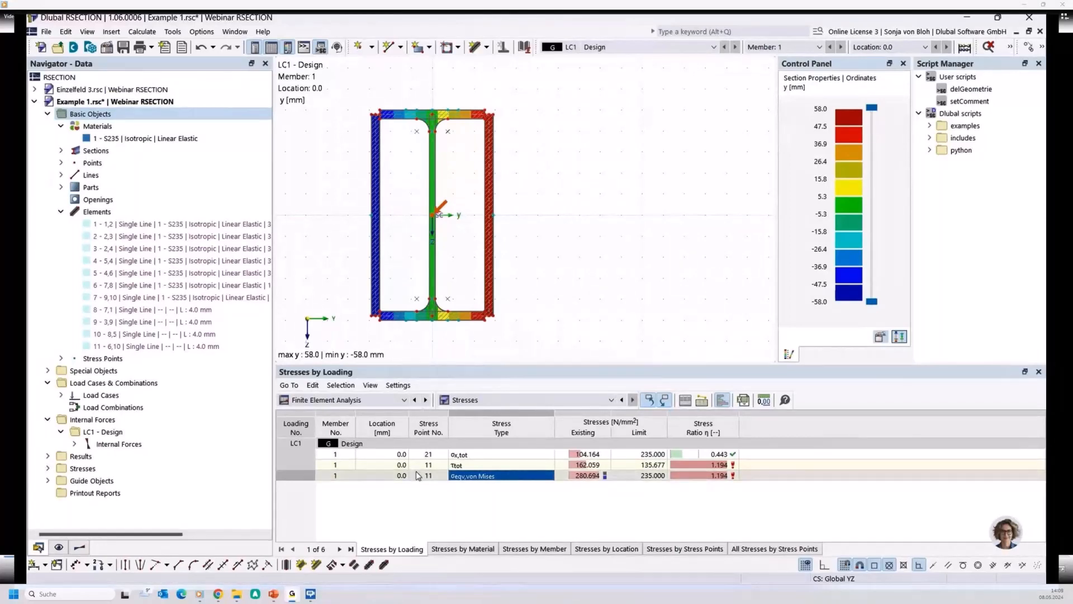
- Examine the enlargement factor in the plastic capacity design results
{"action": "left_click", "coordinate": [402, 401]}
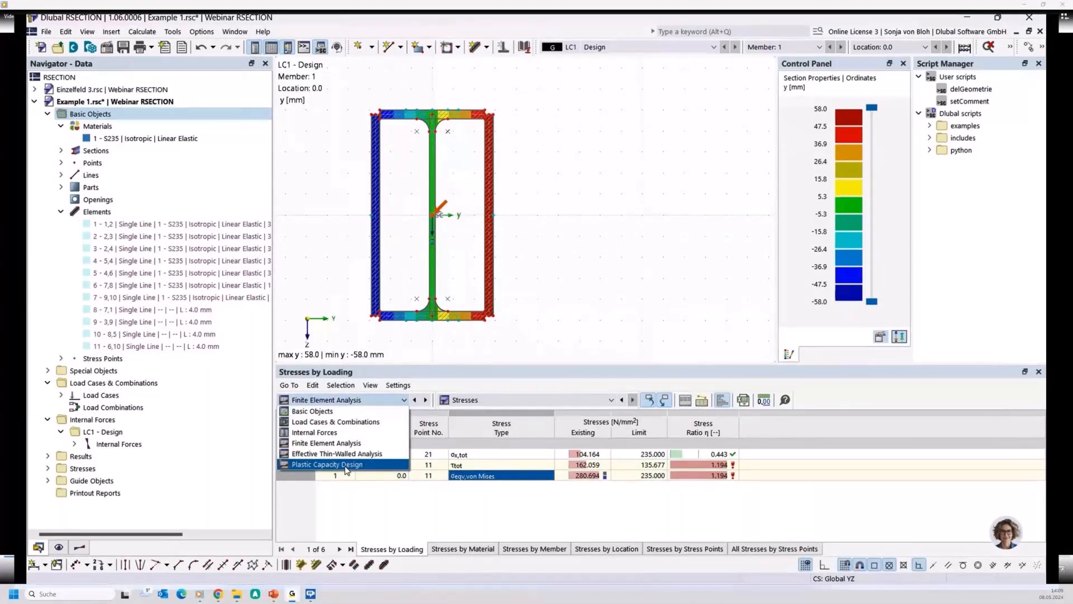
{"action": "left_click", "coordinate": [346, 465]}
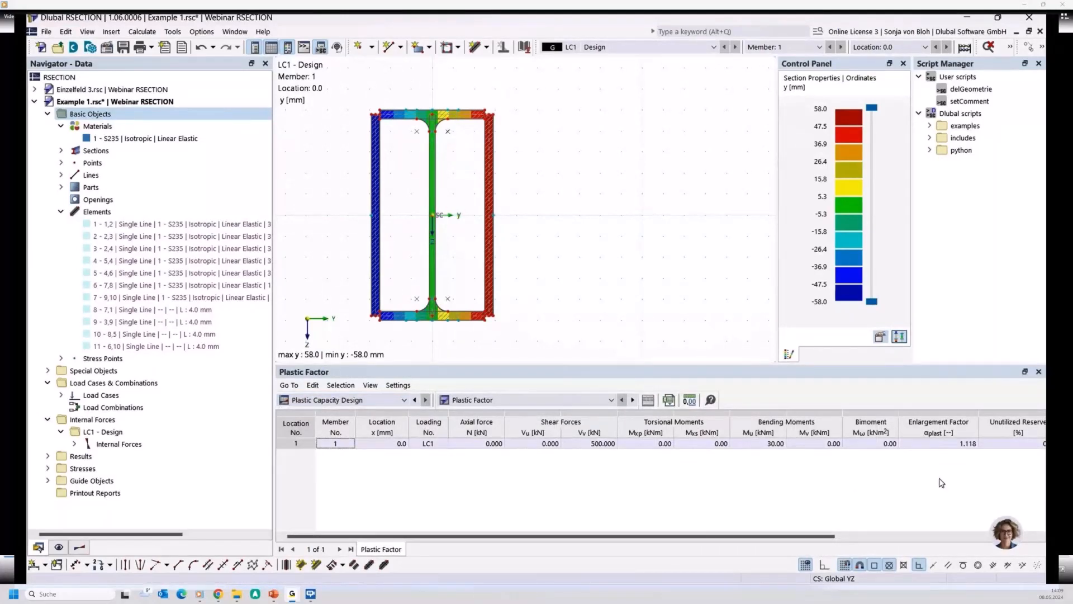
{"action": "left_click", "coordinate": [939, 444]}
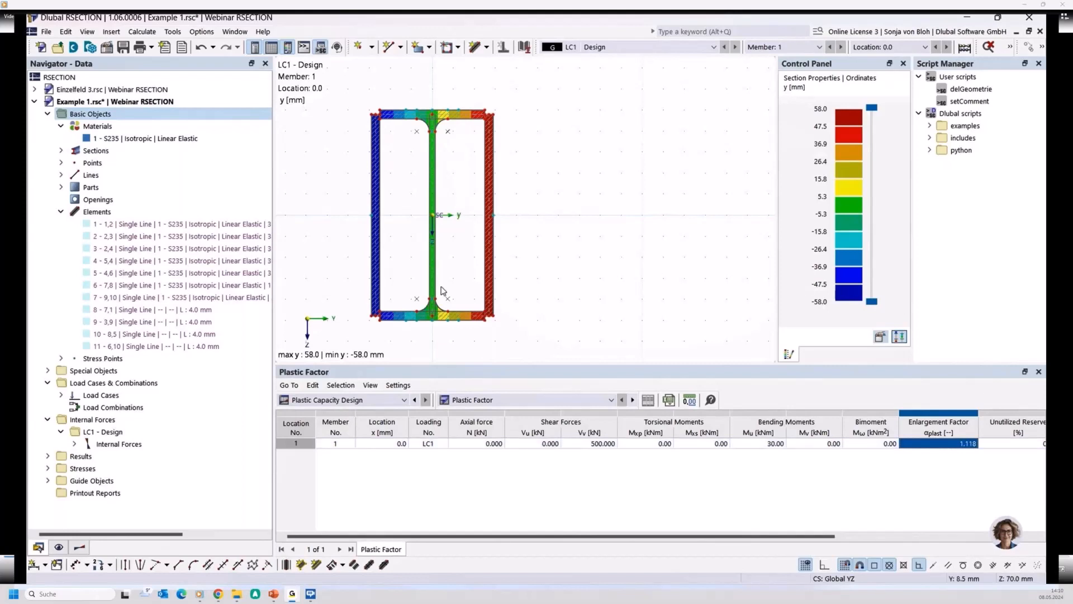
- Explode the built-up IPE 200 section and delete all its elements, keeping the parts
{"action": "left_click", "coordinate": [61, 150]}
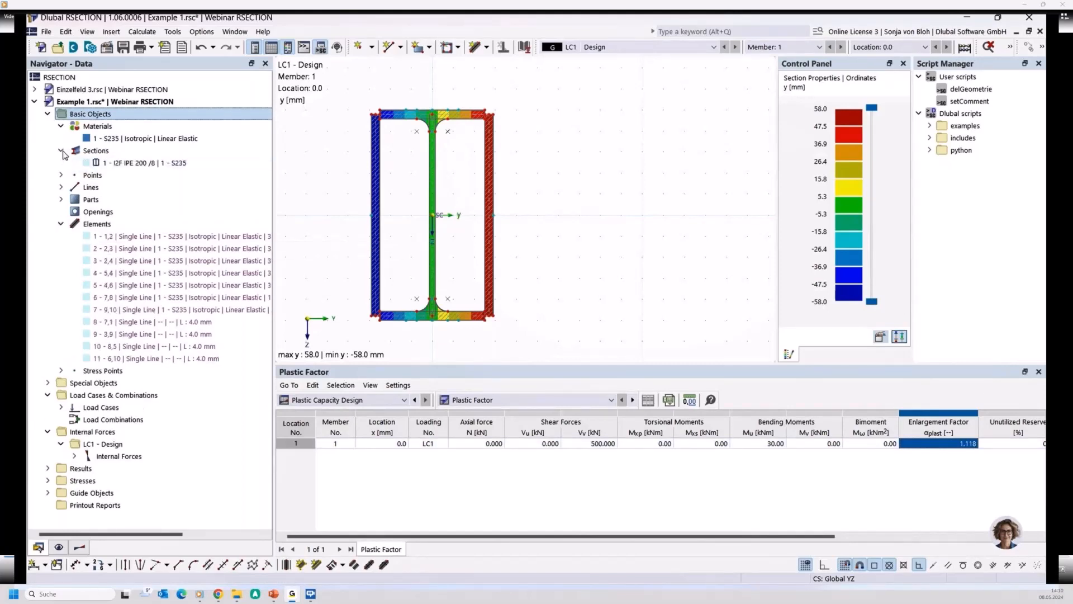
{"action": "right_click", "coordinate": [116, 164]}
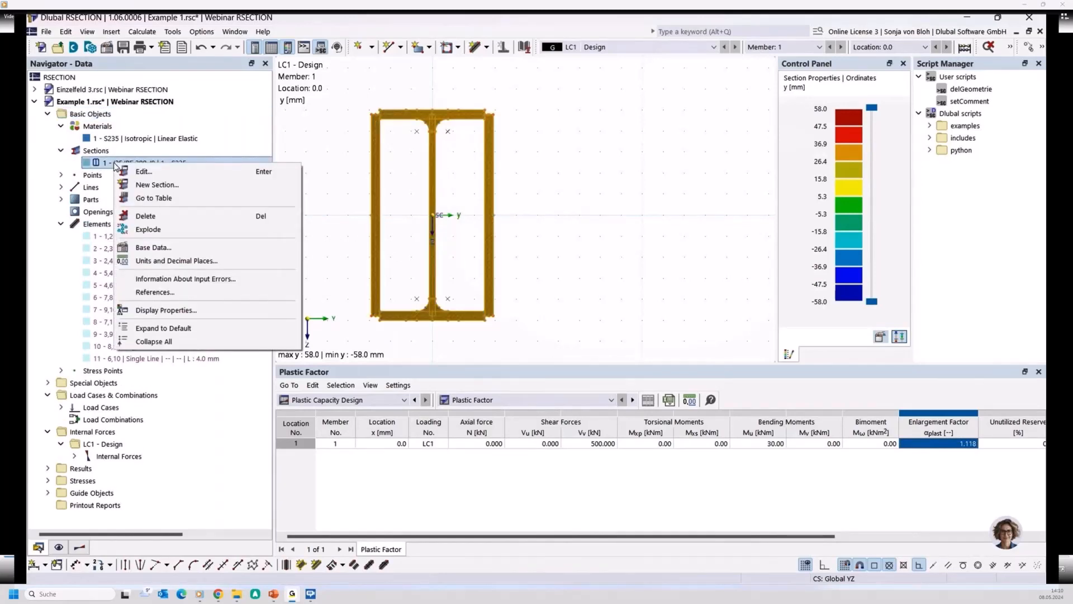
{"action": "left_click", "coordinate": [148, 230]}
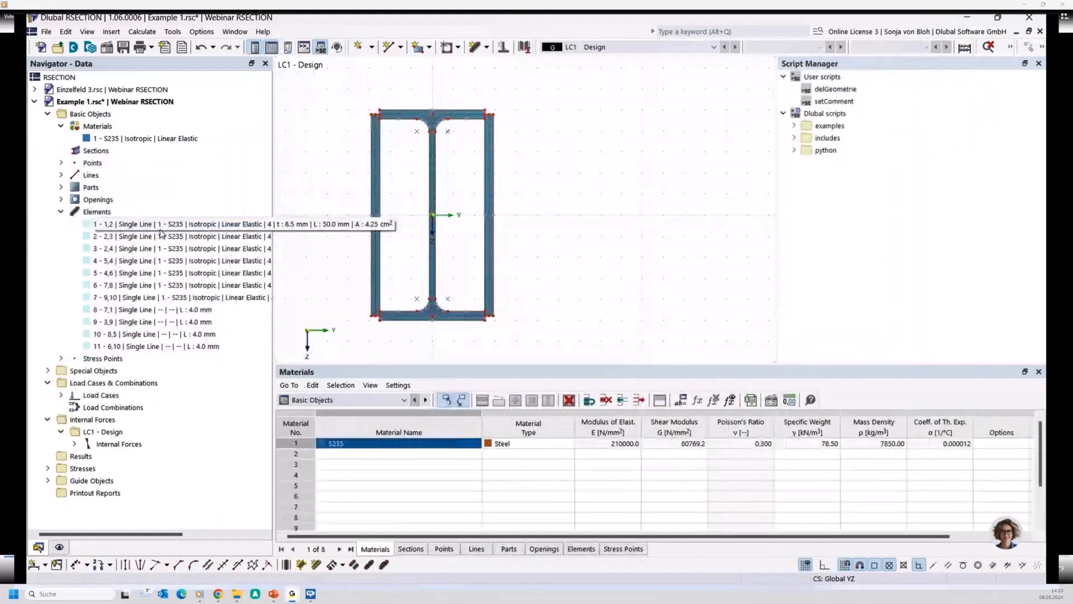
{"action": "right_click", "coordinate": [108, 216]}
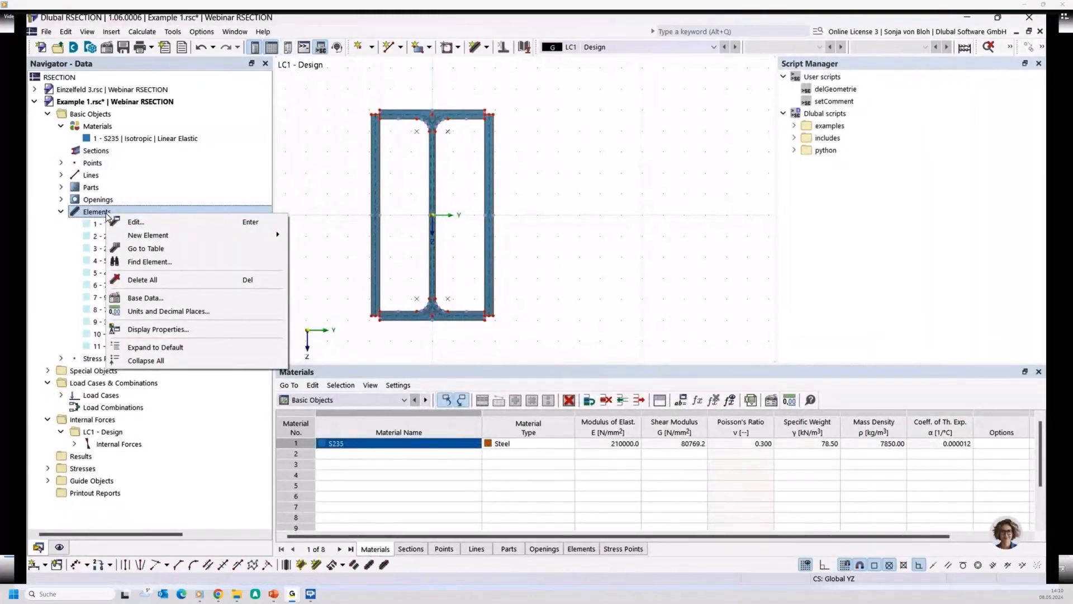
{"action": "left_click", "coordinate": [134, 279]}
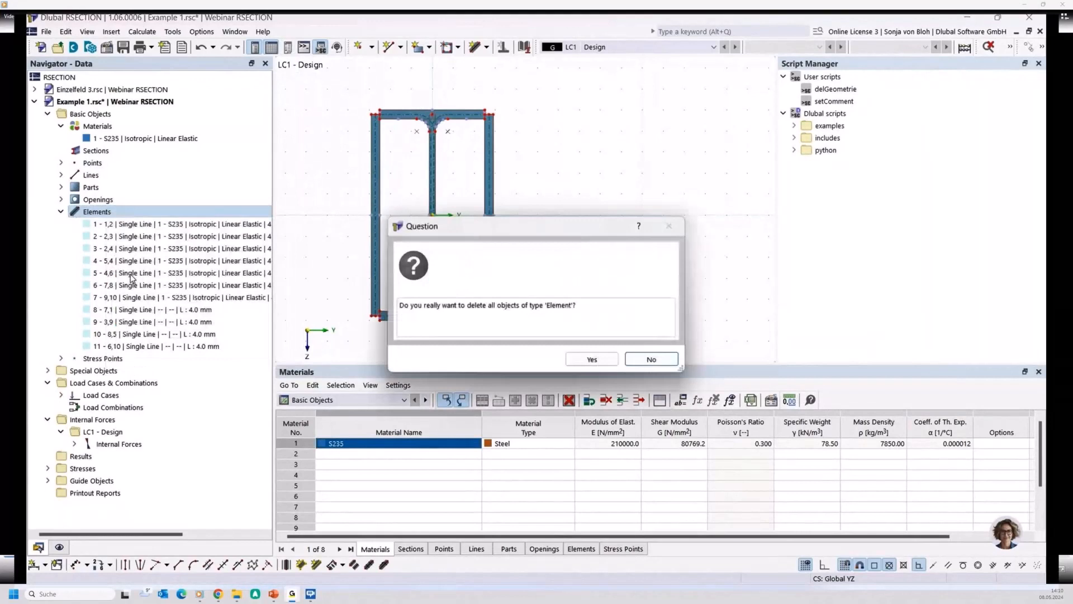
{"action": "left_click", "coordinate": [616, 361]}
- Deactivate the Effective / Steel / Aluminum section add-on in the base data of model Example 1
{"action": "left_click", "coordinate": [103, 114]}
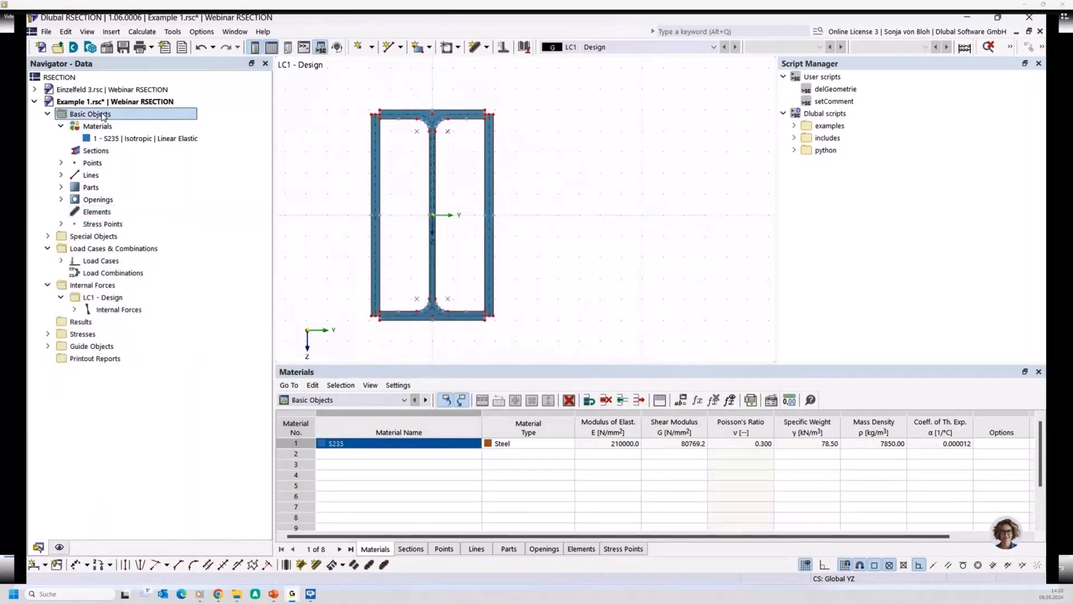
{"action": "double_click", "coordinate": [102, 114]}
{"action": "right_click", "coordinate": [103, 115]}
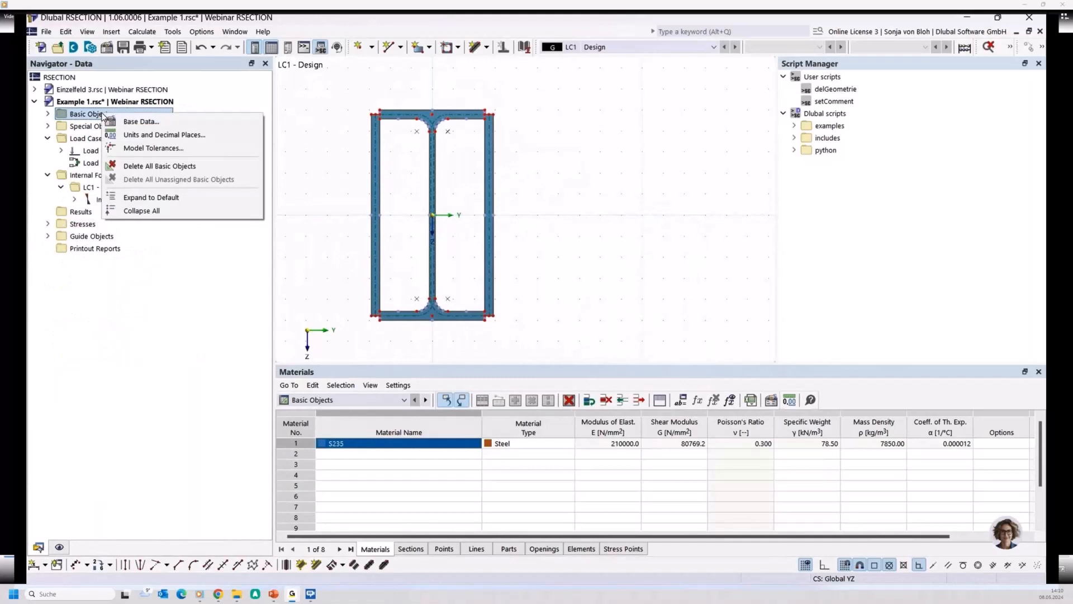
{"action": "left_click", "coordinate": [151, 127]}
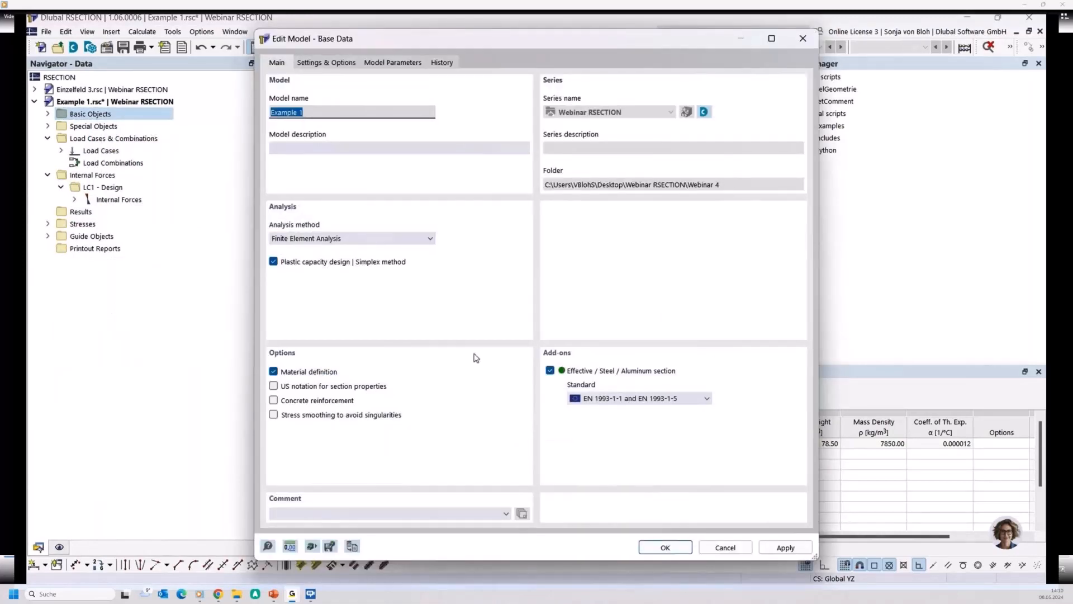
{"action": "left_click", "coordinate": [551, 371]}
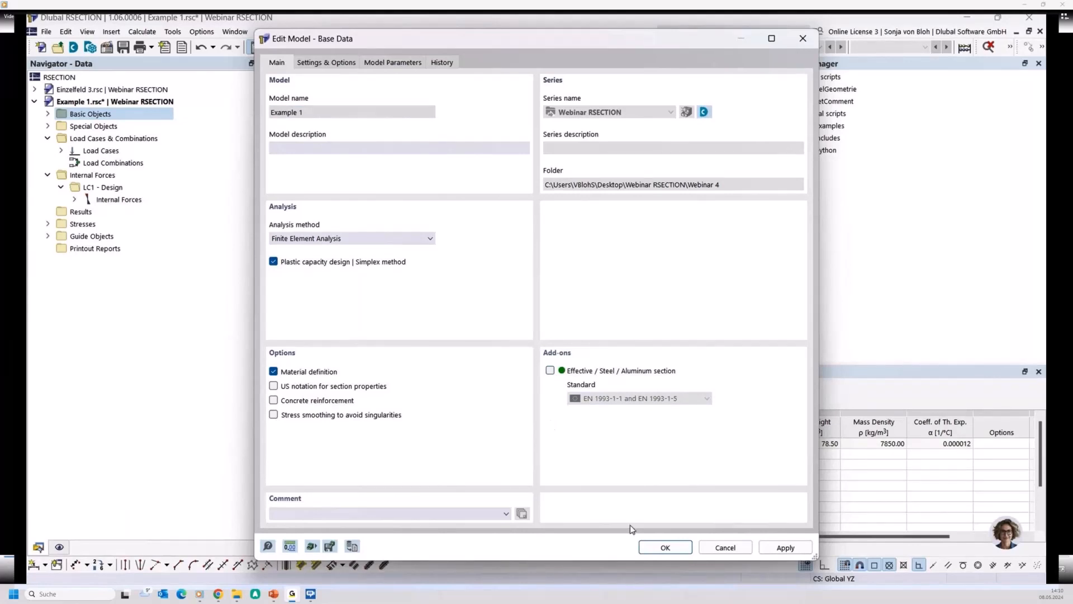
{"action": "left_click", "coordinate": [665, 548]}
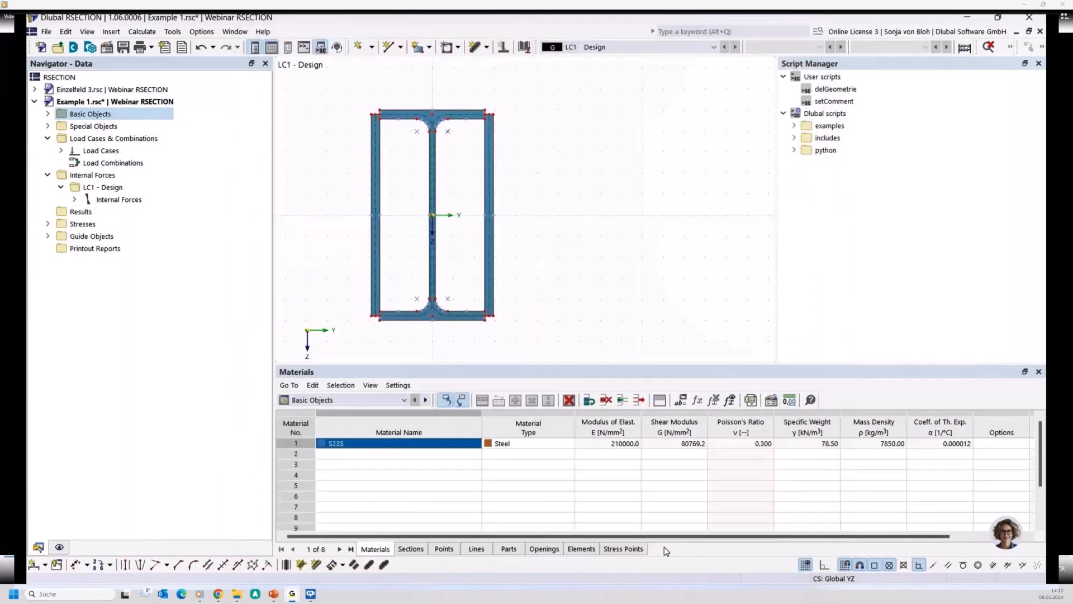
- Recalculate the section without elements and check the enlargement factor of the plastic capacity design
{"action": "left_click", "coordinate": [143, 33]}
{"action": "left_click", "coordinate": [155, 47]}
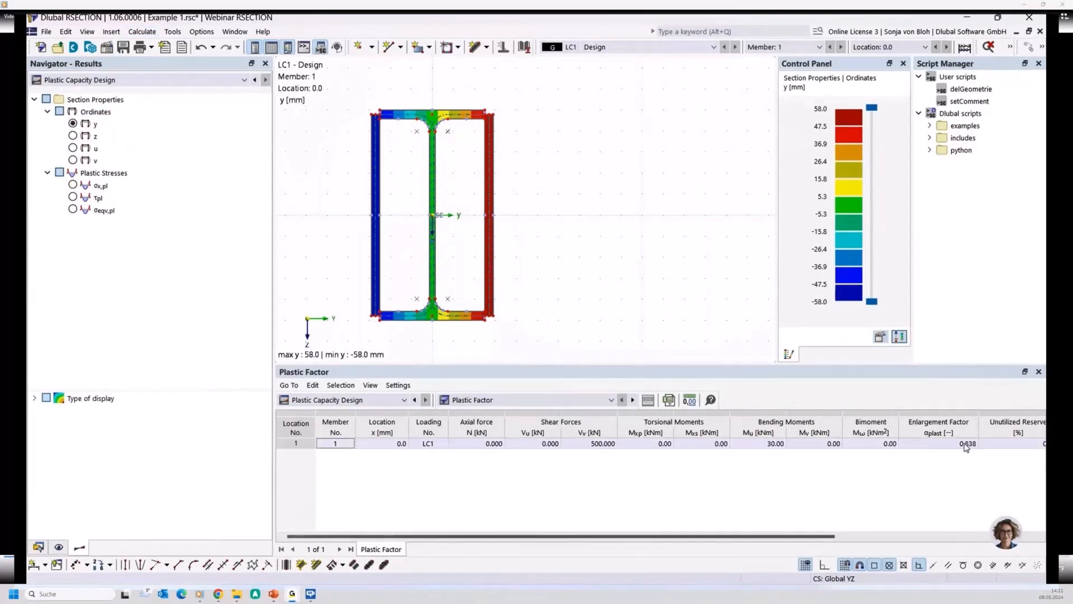
{"action": "left_click", "coordinate": [937, 446]}
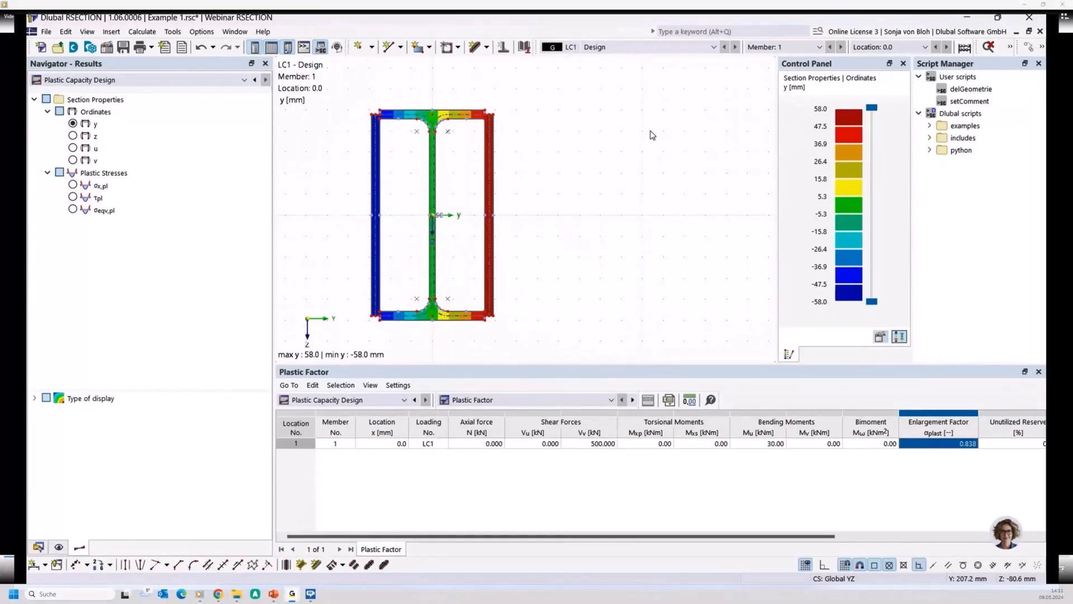
- Create a new model named Example 2 with Thin-Walled Analysis as the analysis method
{"action": "left_click", "coordinate": [38, 547]}
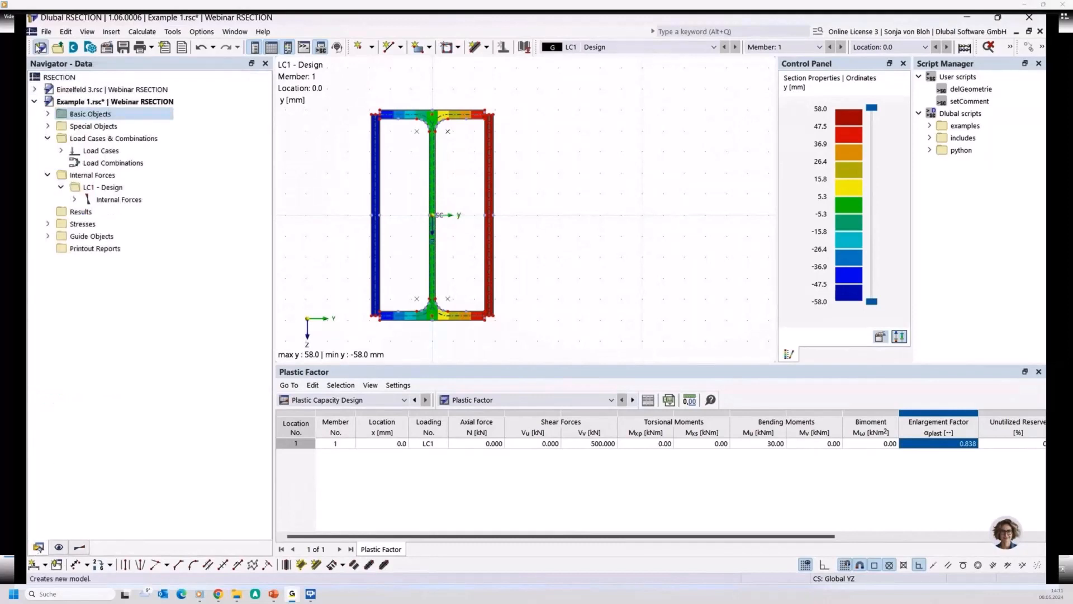
{"action": "left_click", "coordinate": [40, 48]}
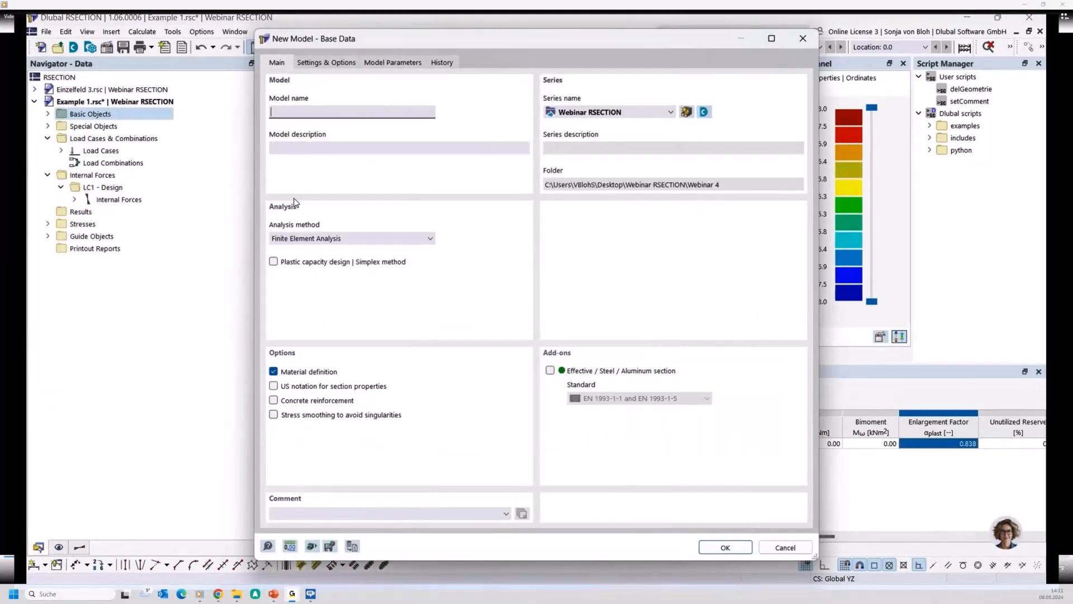
{"action": "type", "text": "Example 2"}
{"action": "left_click", "coordinate": [319, 239]}
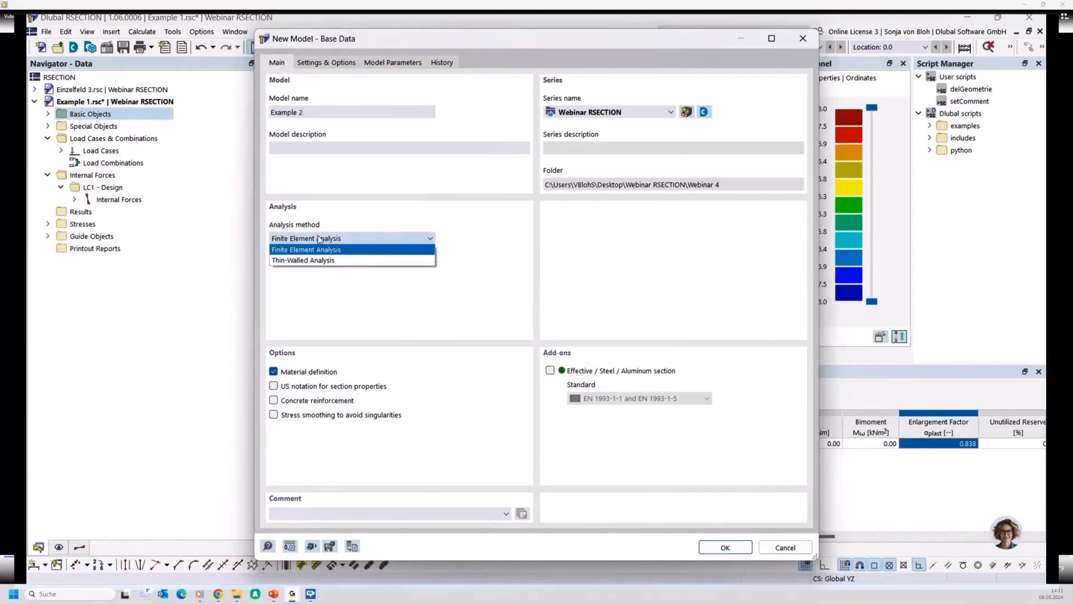
{"action": "left_click", "coordinate": [307, 260]}
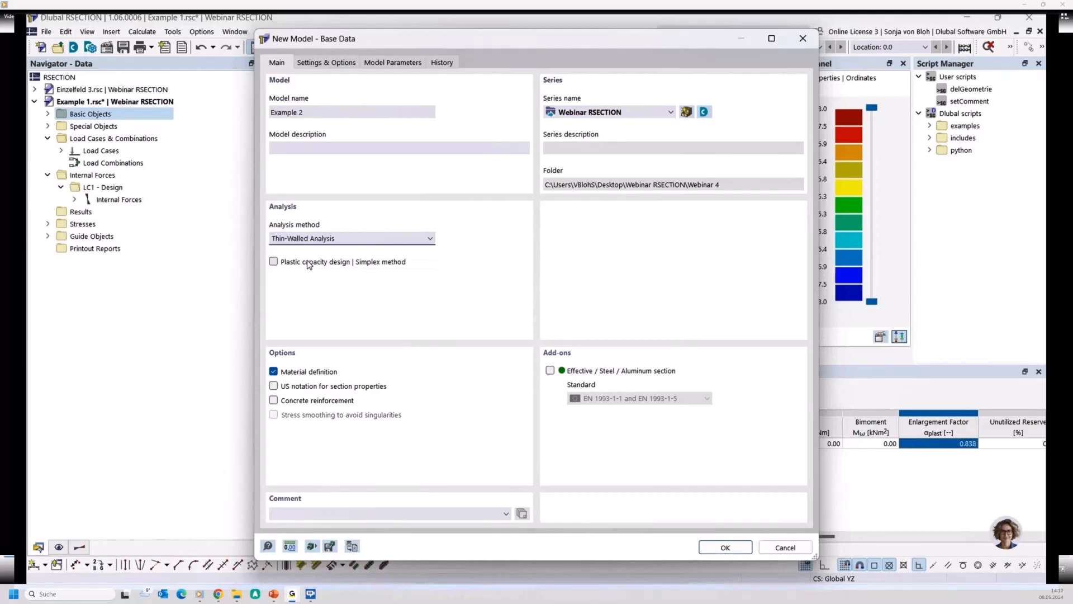
{"action": "left_click", "coordinate": [713, 545]}
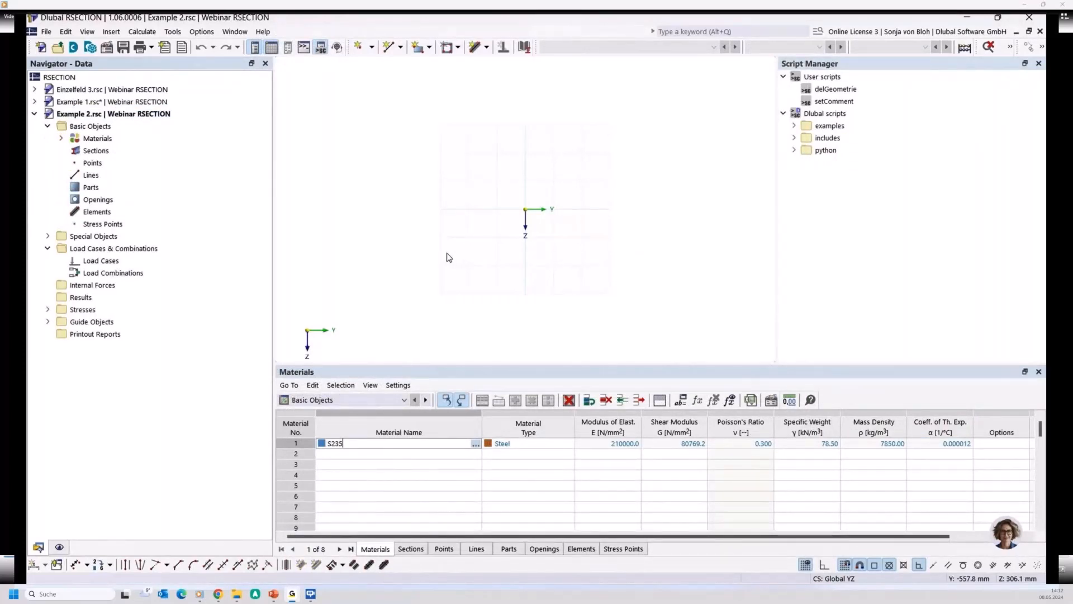
- Draw two adjoining horizontal S235 single-line elements, each 80 mm long and 10 mm thick, from Y 0 to 160 mm at Z -40 mm
{"action": "left_click", "coordinate": [485, 51]}
{"action": "left_click", "coordinate": [485, 65]}
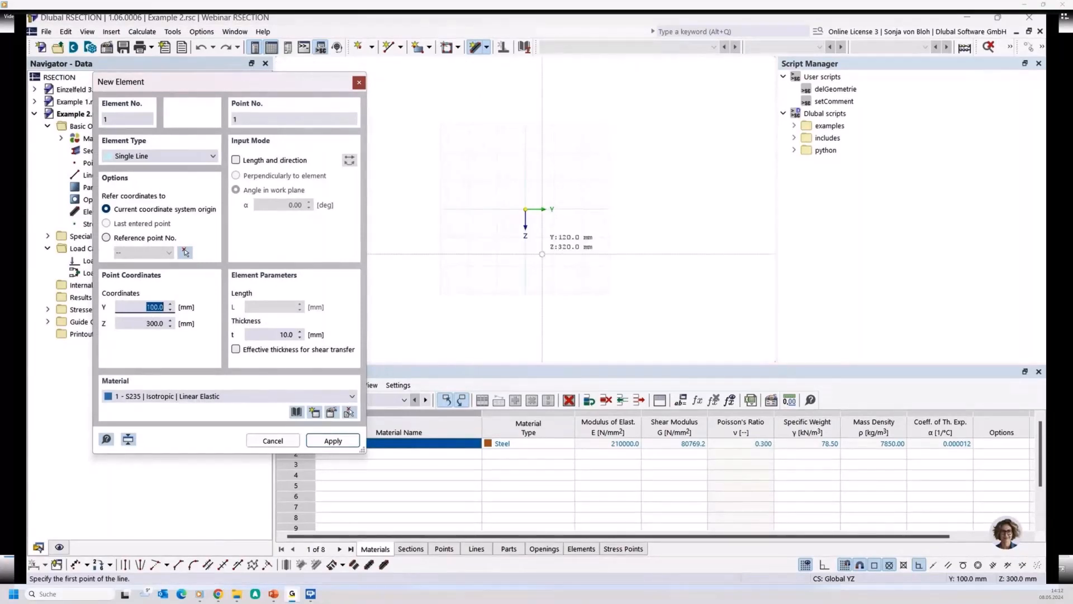
{"action": "scroll", "coordinate": [553, 209], "scroll_direction": "up", "scroll_amount": 6}
{"action": "scroll", "coordinate": [517, 204], "scroll_direction": "up", "scroll_amount": 1}
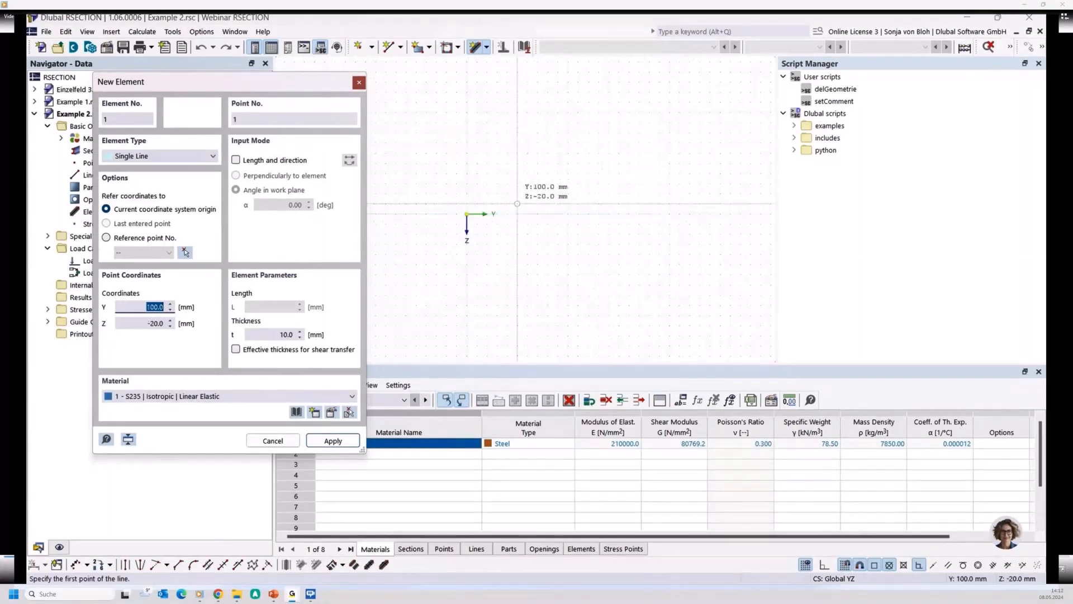
{"action": "left_click", "coordinate": [467, 193]}
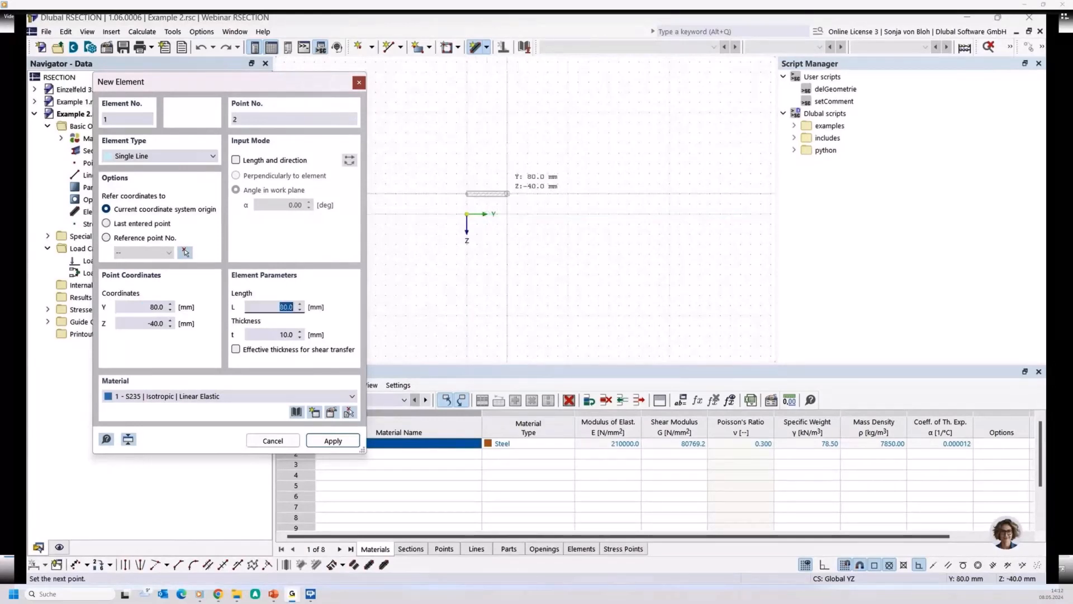
{"action": "left_click", "coordinate": [507, 193]}
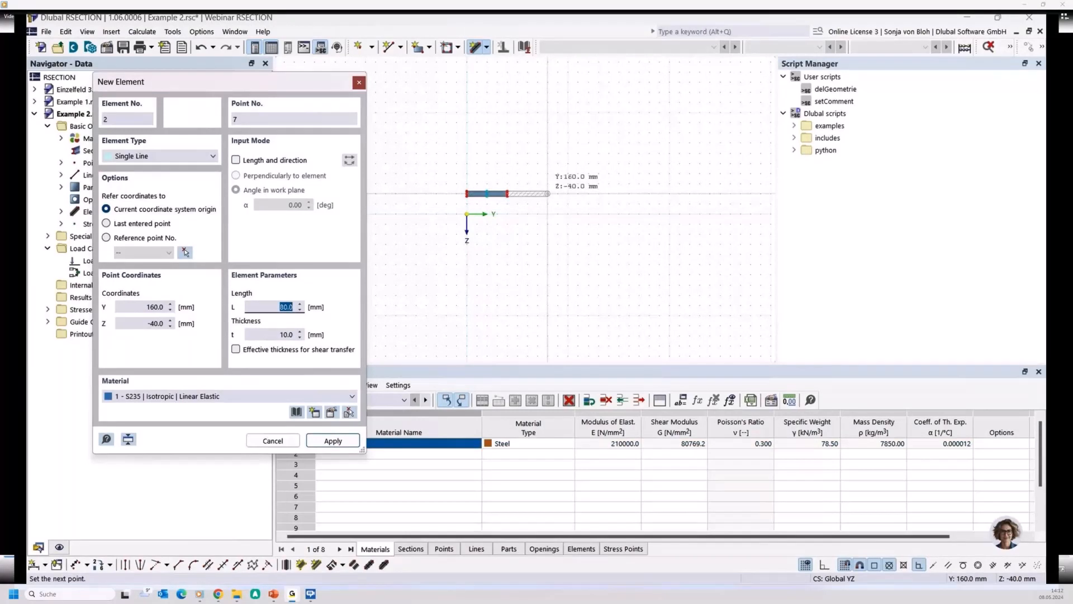
{"action": "left_click", "coordinate": [548, 194]}
{"action": "scroll", "coordinate": [493, 188], "scroll_direction": "up", "scroll_amount": 2}
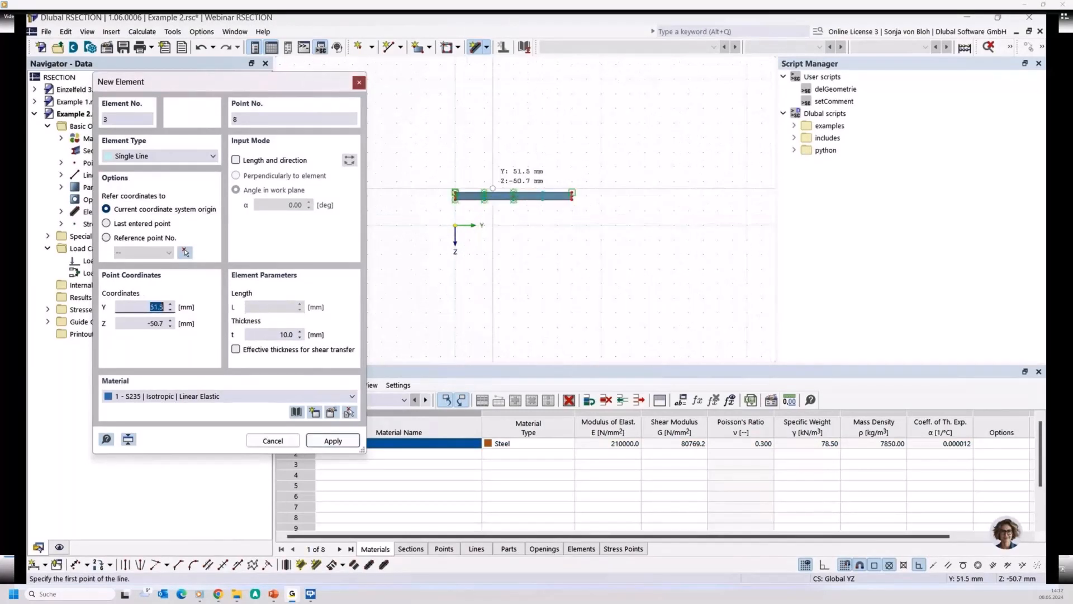
{"action": "scroll", "coordinate": [493, 188], "scroll_direction": "up", "scroll_amount": 3}
{"action": "key", "text": "Escape"}
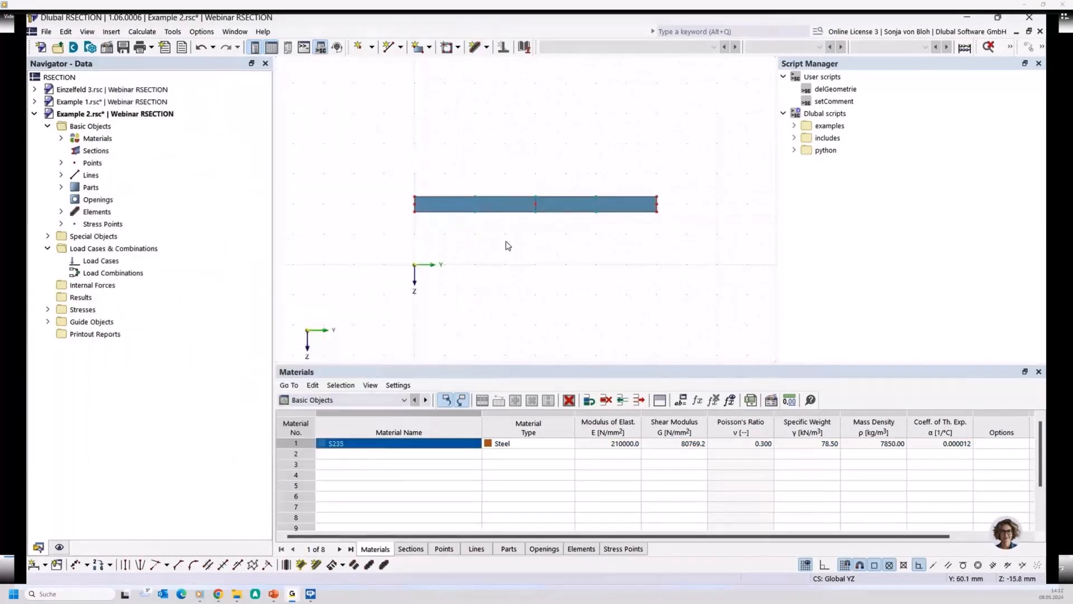
- Show the object numbering and highlight elements 1 and 2 one after the other from the element list
{"action": "right_click", "coordinate": [417, 231]}
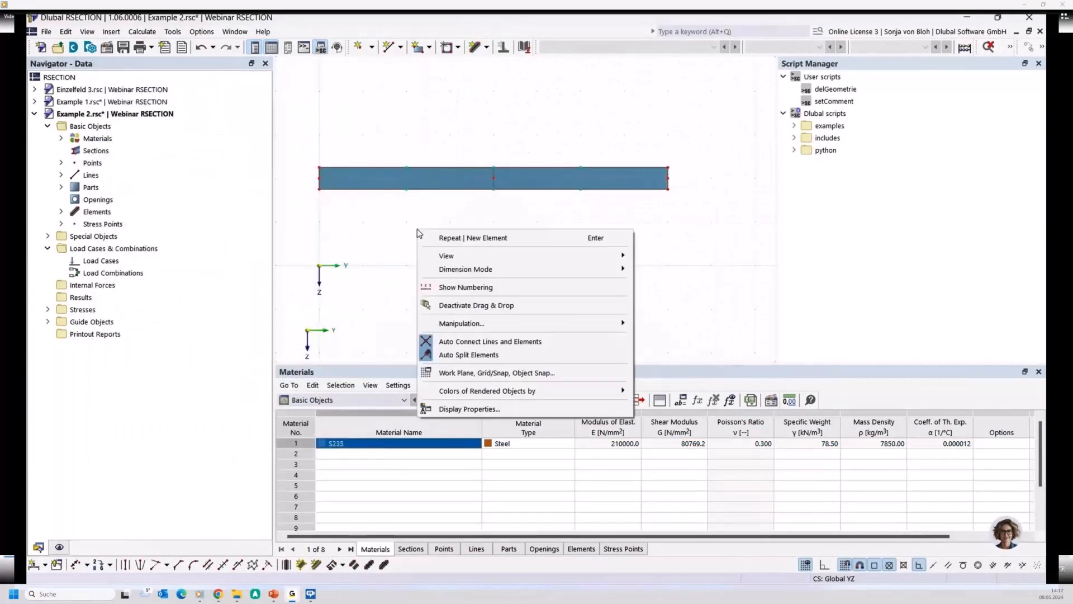
{"action": "left_click", "coordinate": [446, 288]}
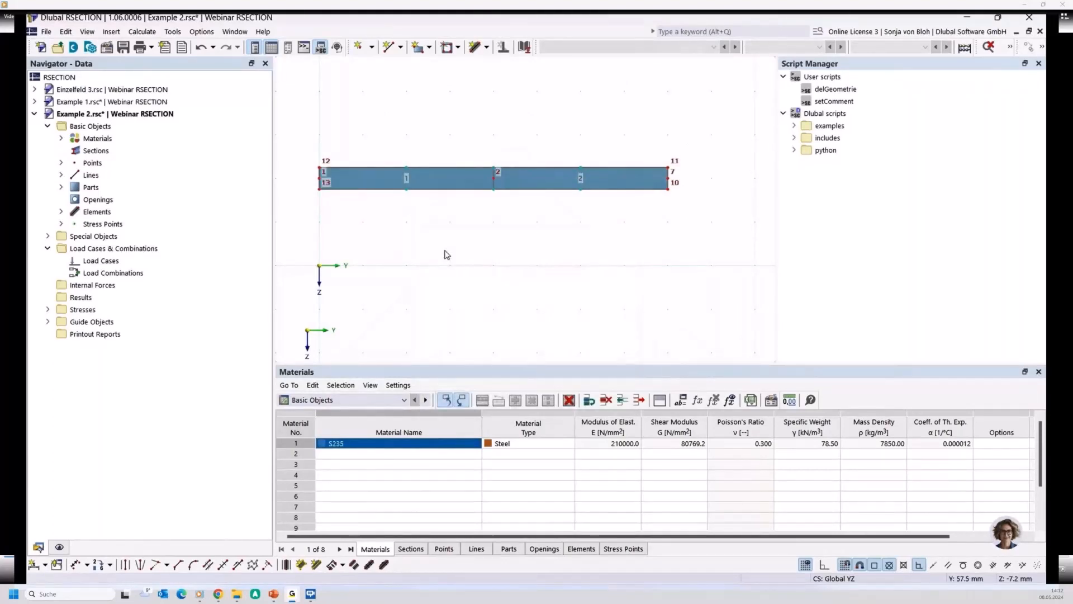
{"action": "left_click", "coordinate": [61, 211]}
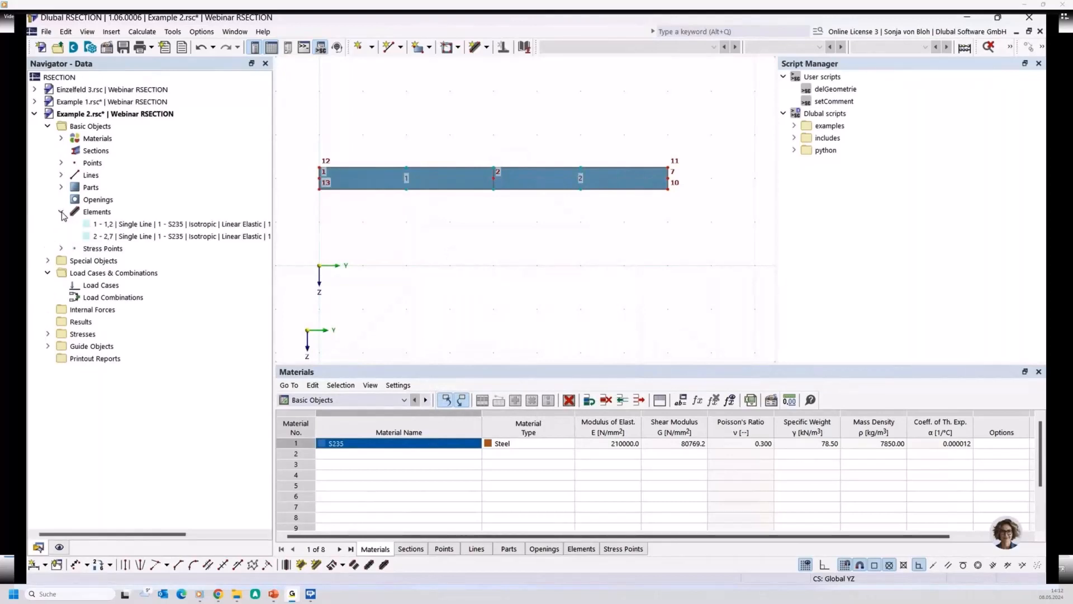
{"action": "left_click", "coordinate": [118, 223]}
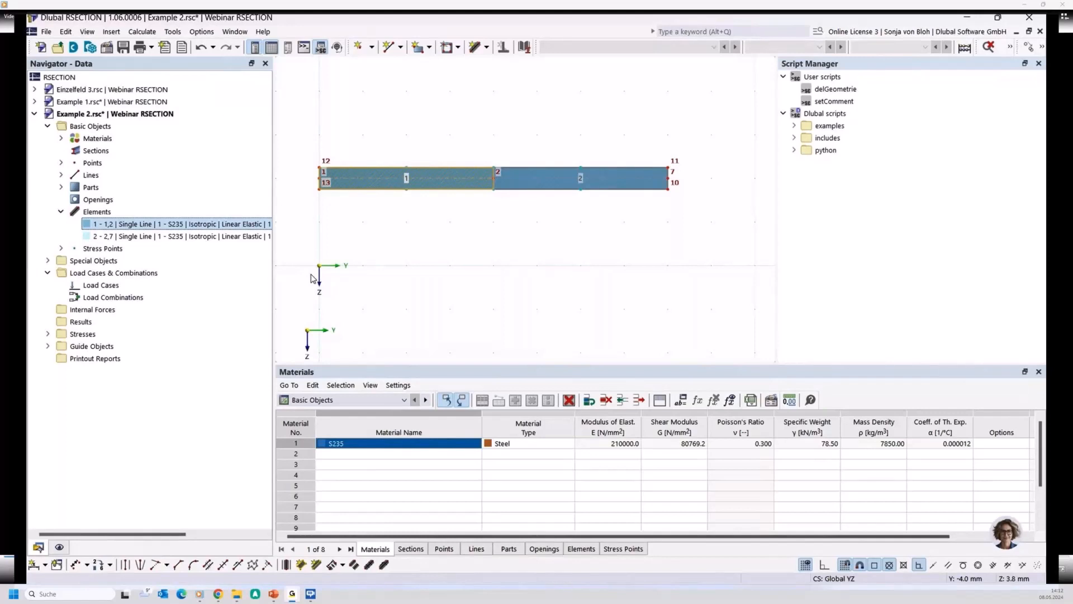
{"action": "left_click", "coordinate": [157, 237]}
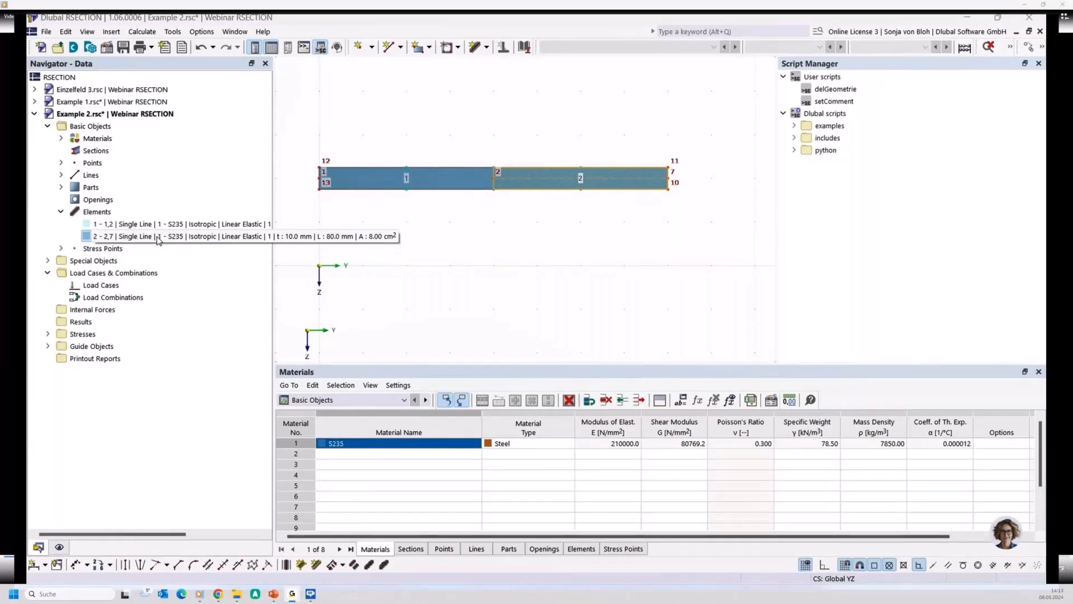
{"action": "left_click", "coordinate": [158, 237]}
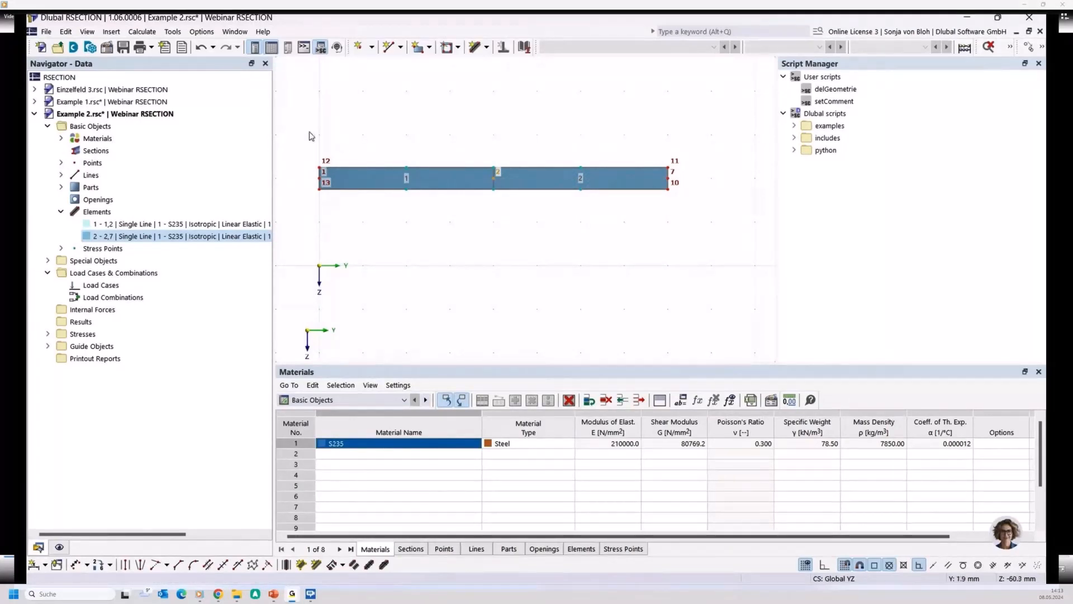
- Delete both elements and turn off Auto Connect Lines and Elements and Auto Split Elements
{"action": "left_click_drag", "start_coordinate": [299, 130], "coordinate": [698, 216]}
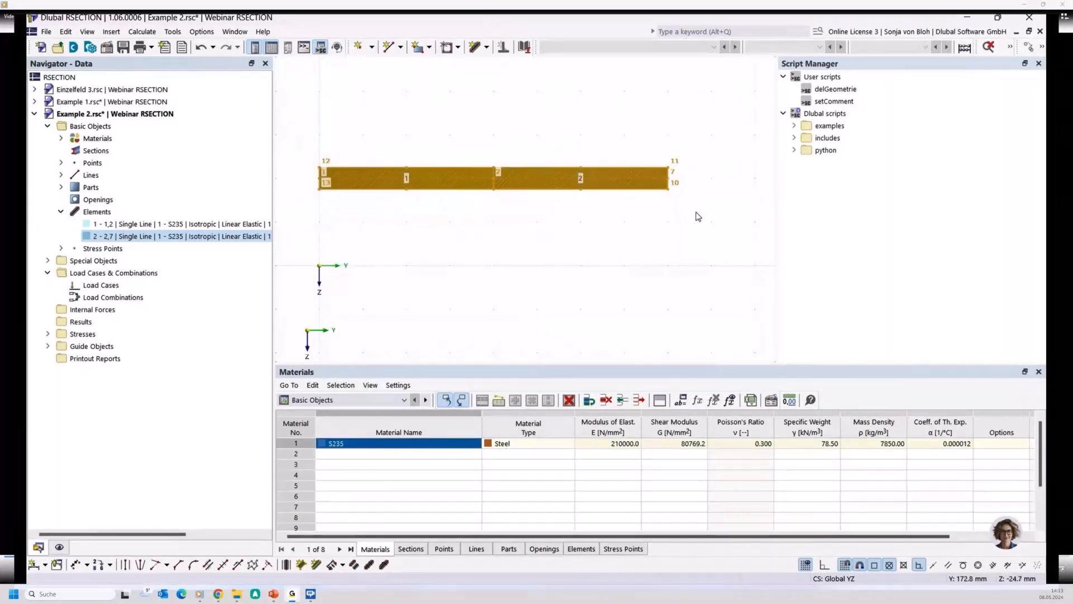
{"action": "key", "text": "Delete"}
{"action": "right_click", "coordinate": [384, 169]}
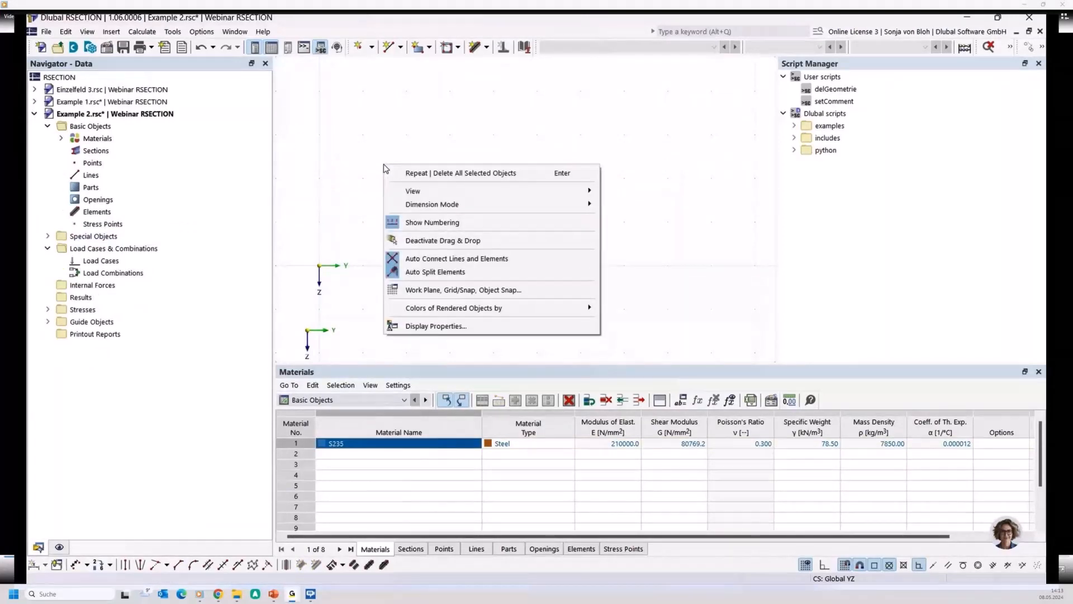
{"action": "left_click", "coordinate": [414, 259]}
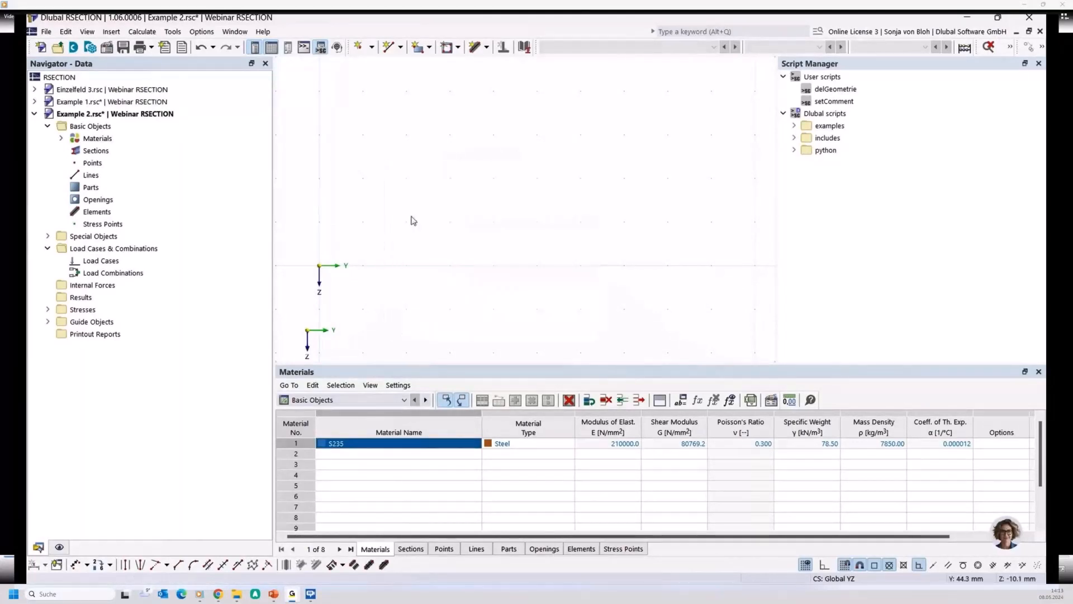
{"action": "right_click", "coordinate": [408, 210]}
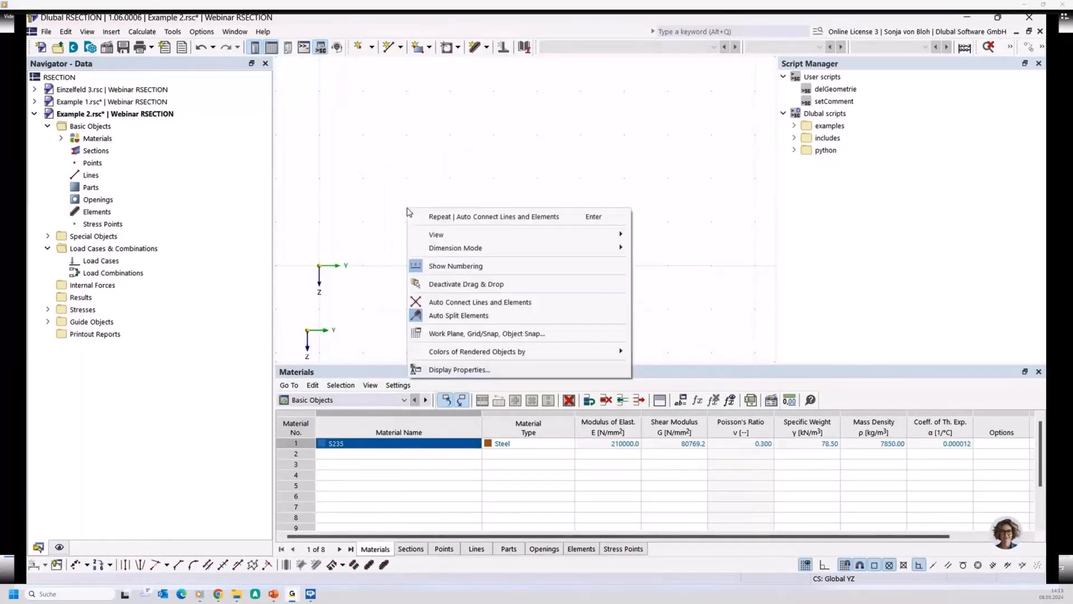
{"action": "left_click", "coordinate": [470, 317]}
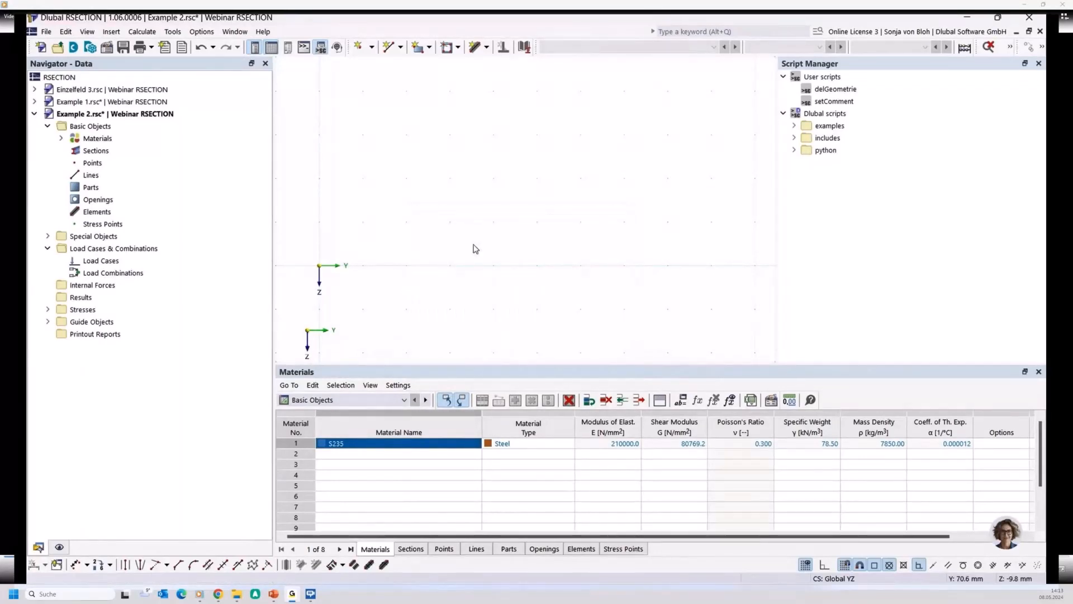
- Draw a 10 mm thick horizontal element from Y 40 to 160 mm at Z -40 mm and a 40 mm vertical element at Y 120 mm meeting it
{"action": "left_click", "coordinate": [487, 47]}
{"action": "left_click", "coordinate": [489, 70]}
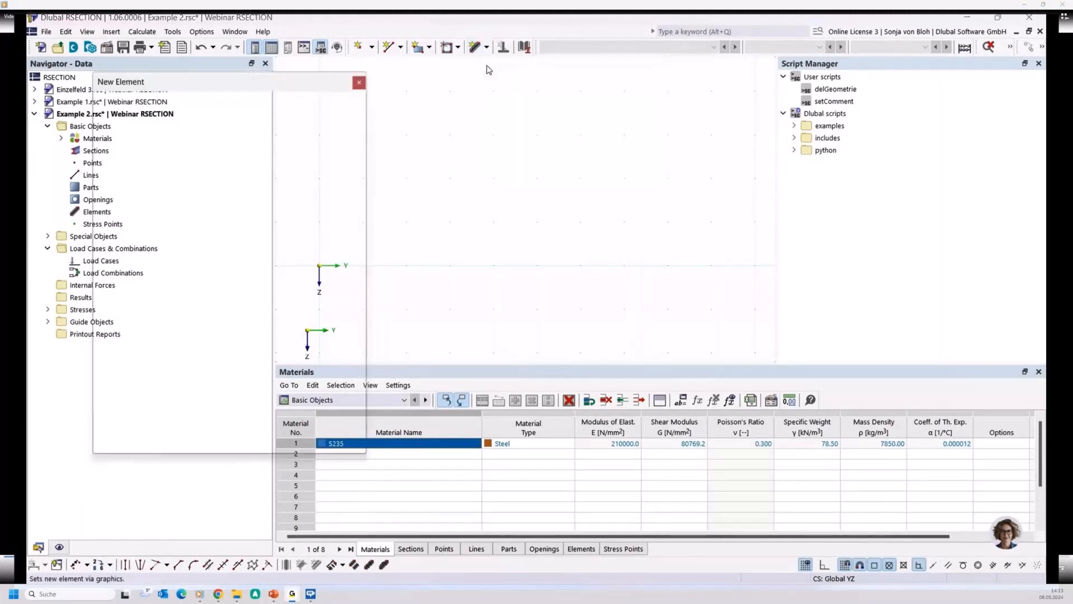
{"action": "left_click", "coordinate": [465, 186]}
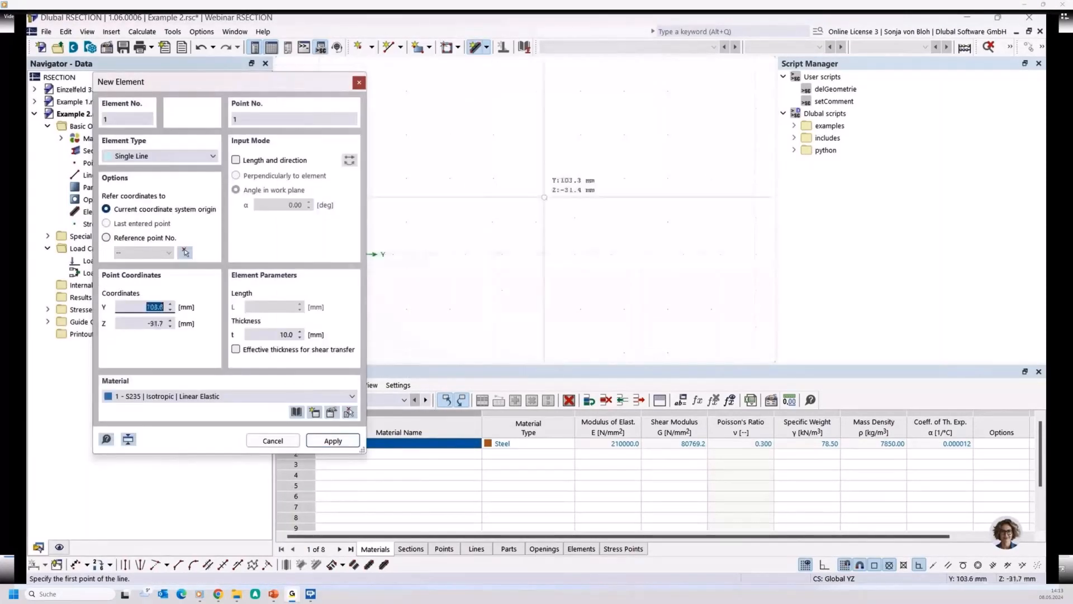
{"action": "left_click", "coordinate": [618, 186]}
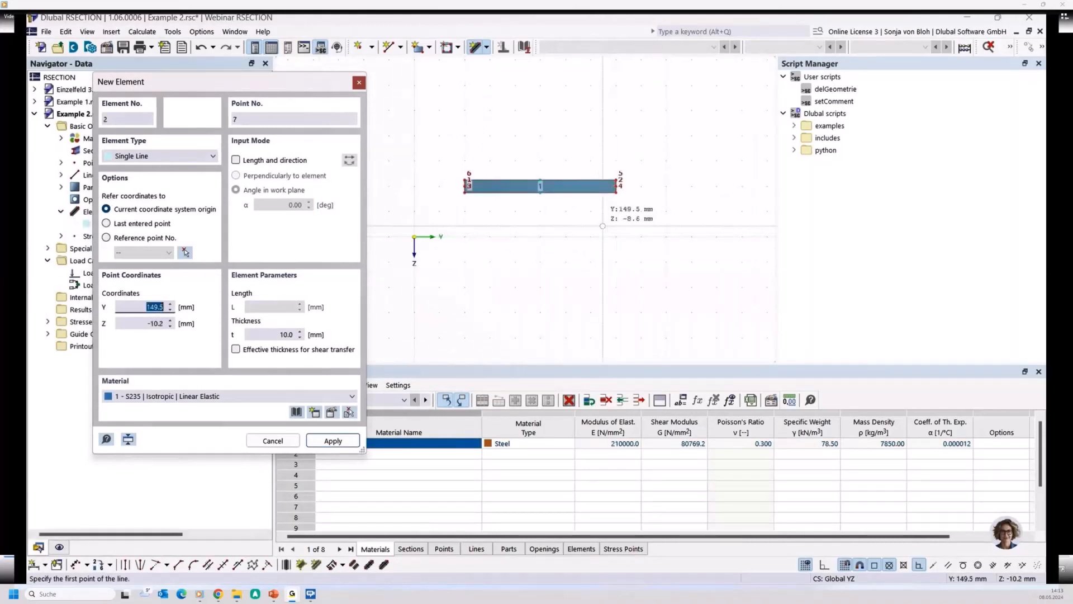
{"action": "left_click", "coordinate": [565, 186]}
{"action": "scroll", "coordinate": [578, 218], "scroll_direction": "up", "scroll_amount": 3}
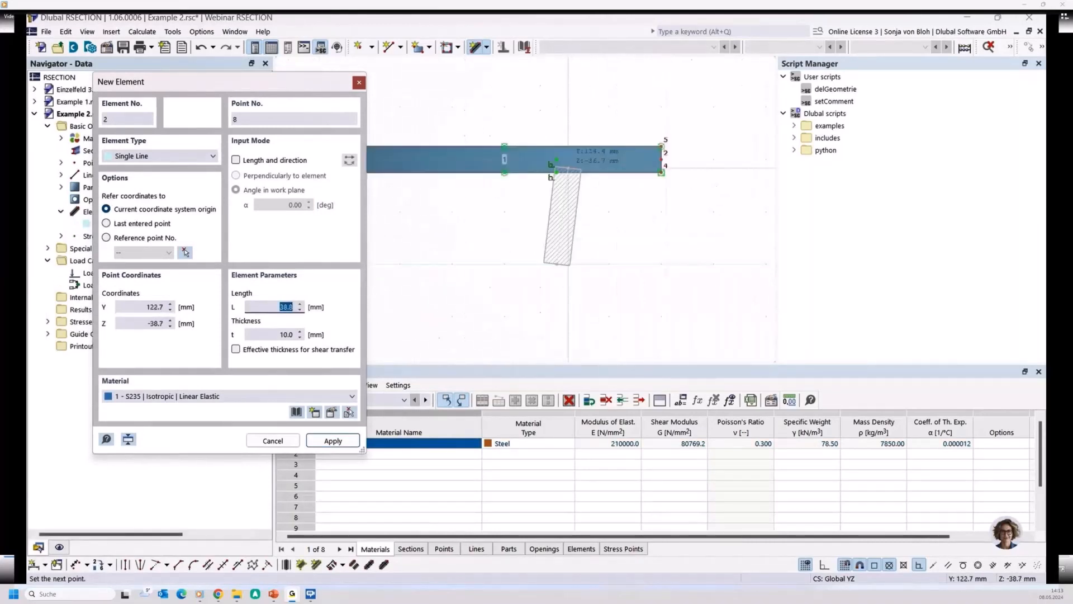
{"action": "key", "text": "Return"}
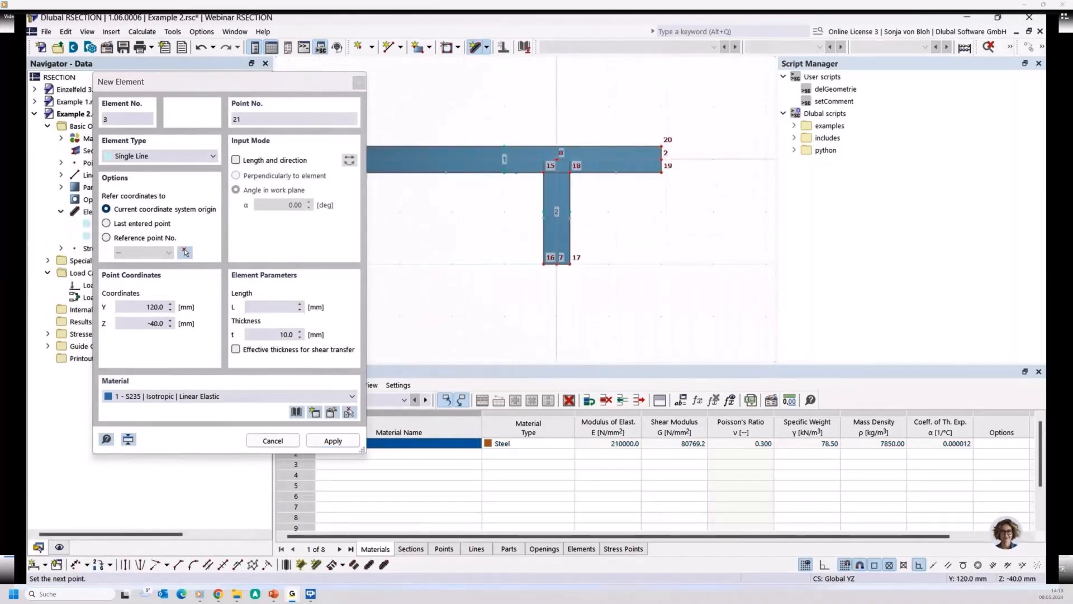
{"action": "key", "text": "Escape"}
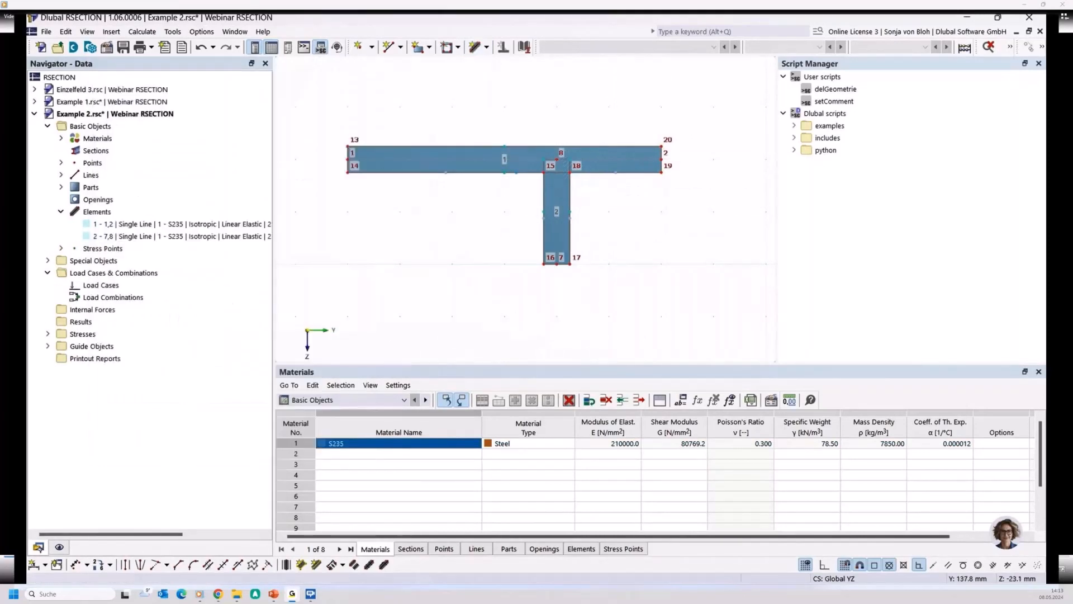
- Review the automatic connection options and examine the details and extents of elements 1 and 2 in the widened element list
{"action": "middle_click_drag", "start_coordinate": [502, 229], "coordinate": [438, 237]}
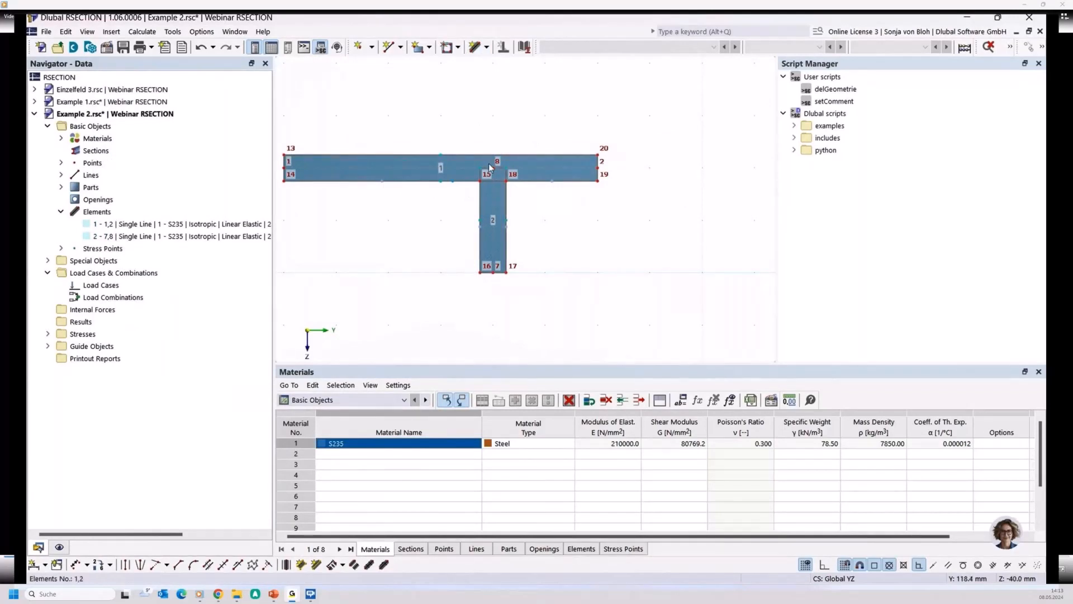
{"action": "right_click", "coordinate": [380, 238]}
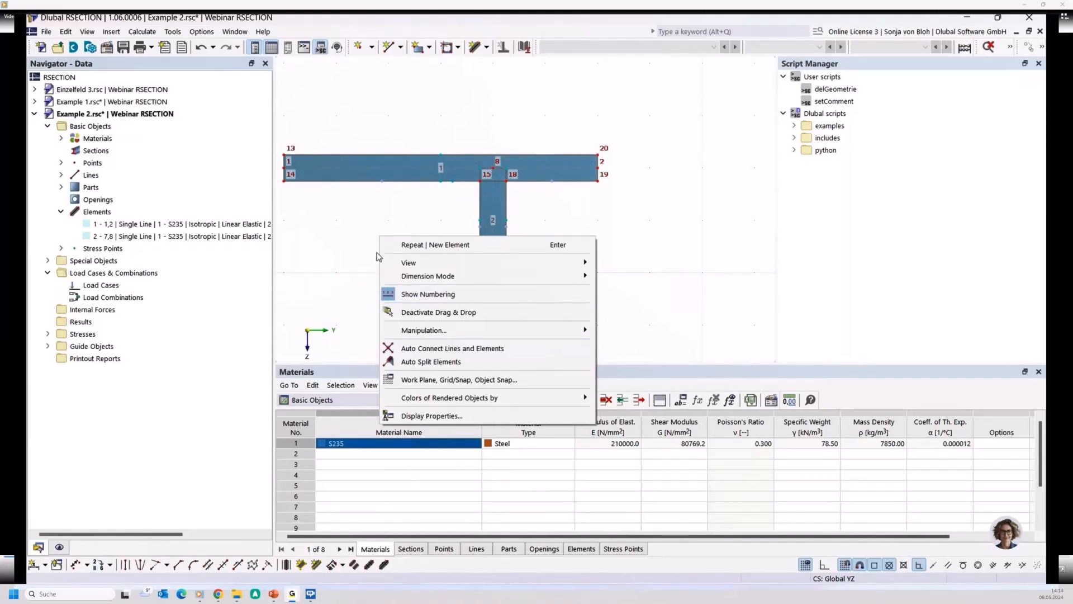
{"action": "left_click", "coordinate": [334, 214]}
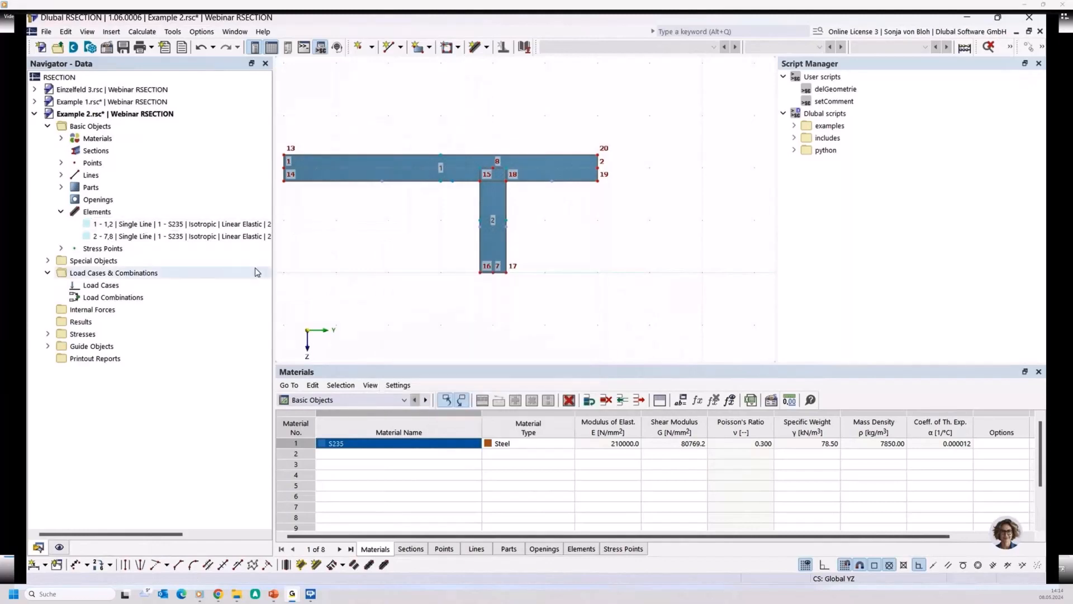
{"action": "left_click_drag", "start_coordinate": [273, 265], "coordinate": [314, 265]}
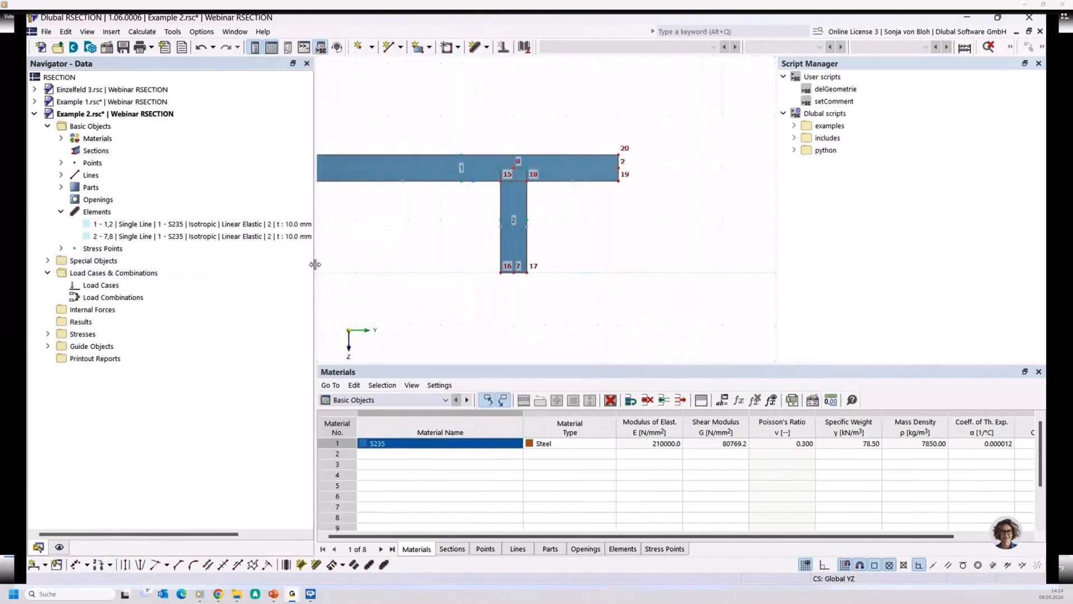
{"action": "left_click", "coordinate": [178, 224]}
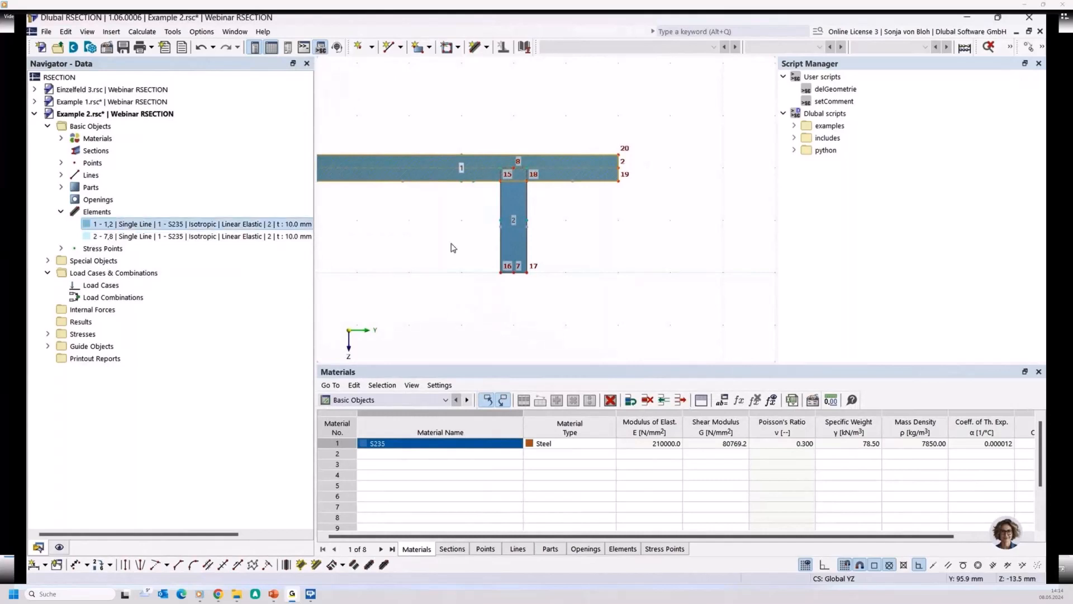
{"action": "key", "text": "Down"}
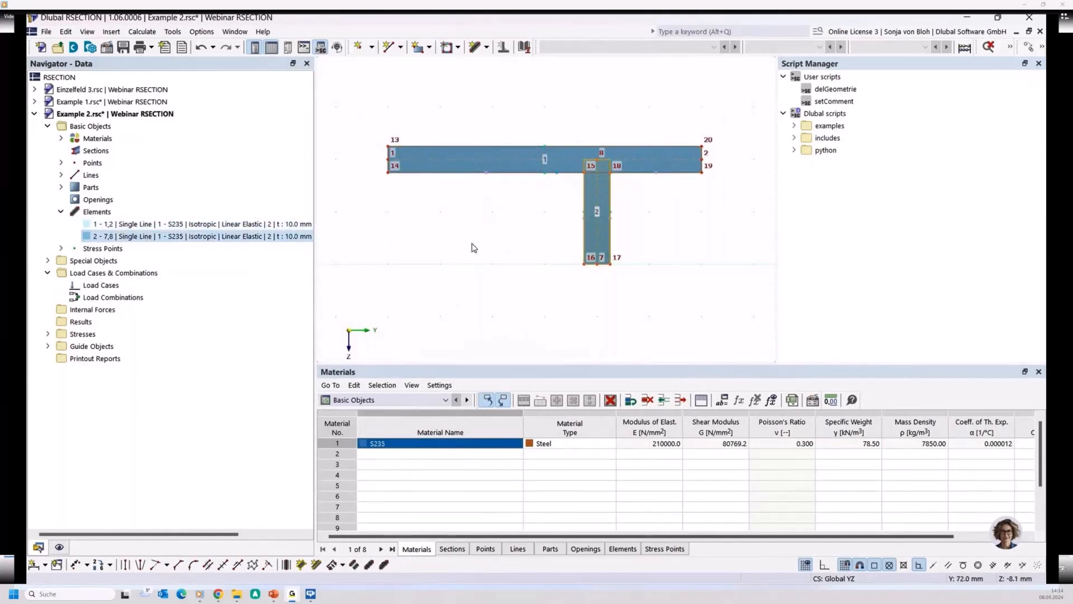
{"action": "left_click", "coordinate": [114, 226]}
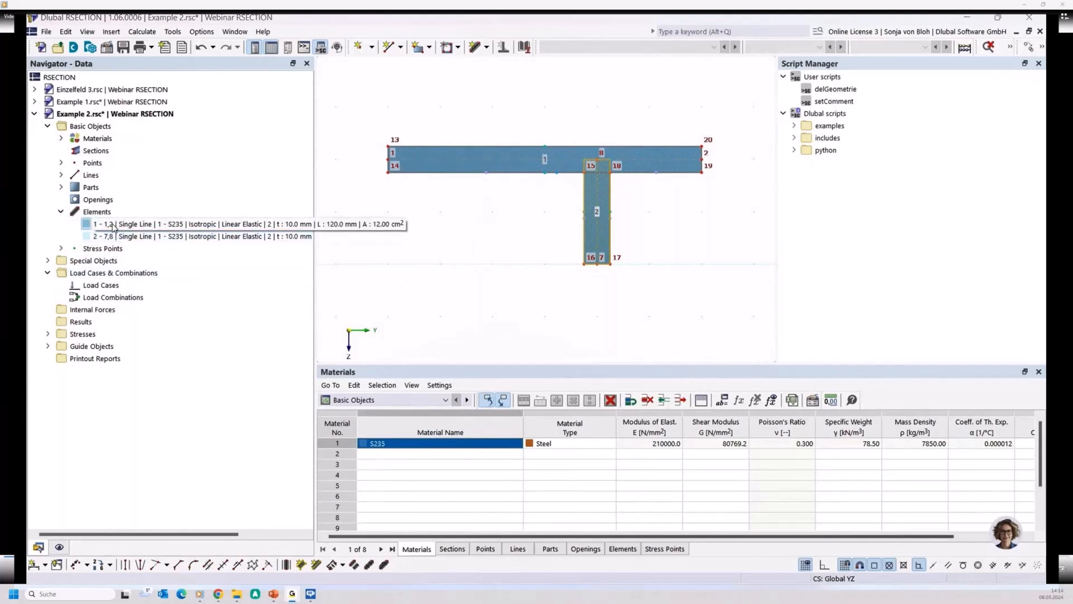
{"action": "left_click", "coordinate": [156, 237]}
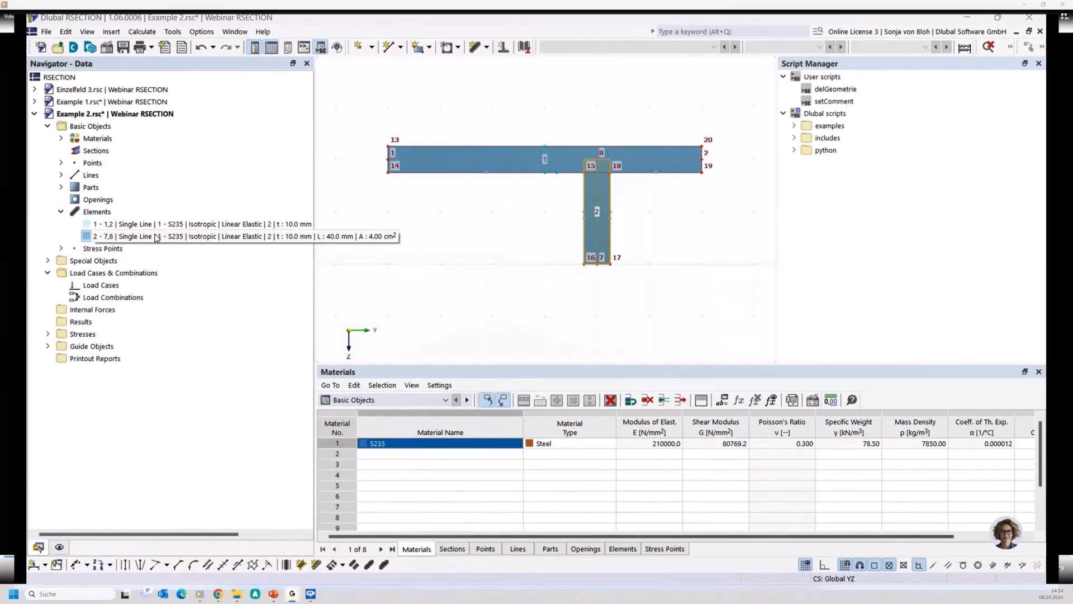
- Try to calculate the T-section while its two elements are still unconnected
{"action": "left_click", "coordinate": [142, 31]}
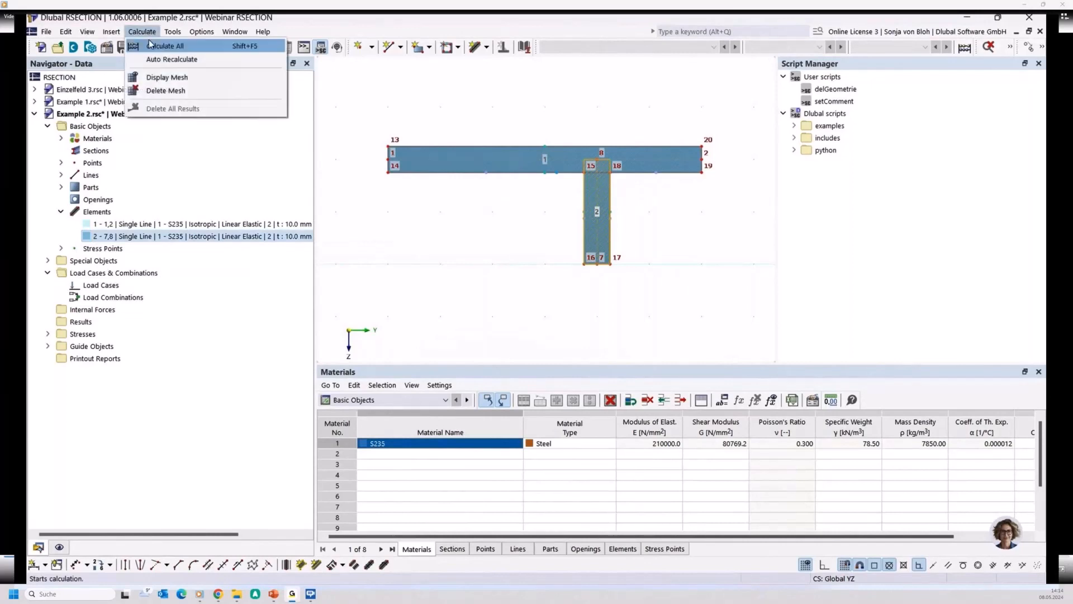
{"action": "left_click", "coordinate": [157, 46]}
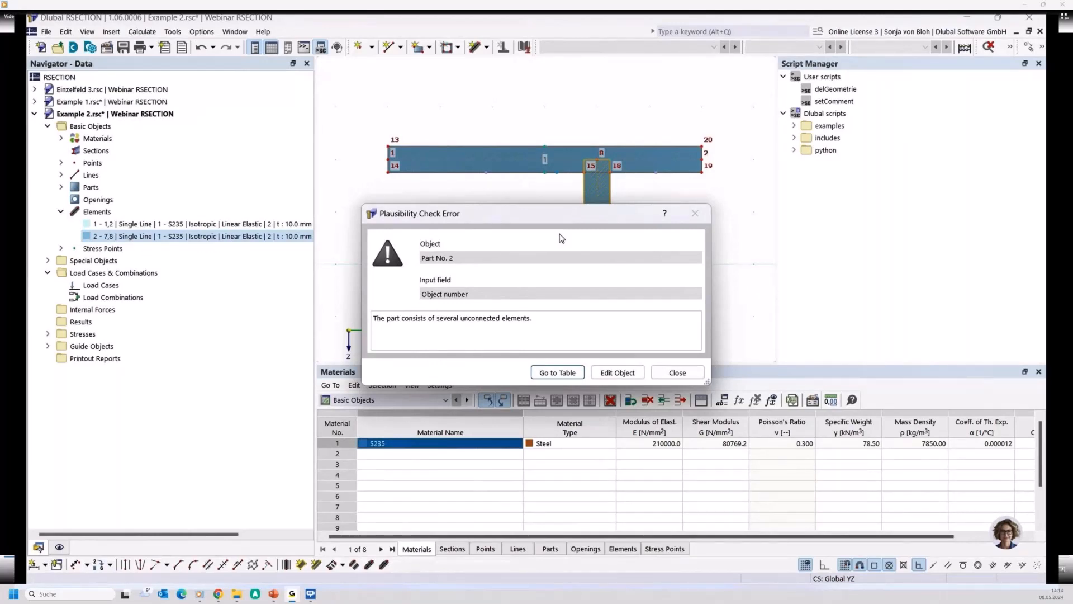
{"action": "left_click", "coordinate": [676, 373]}
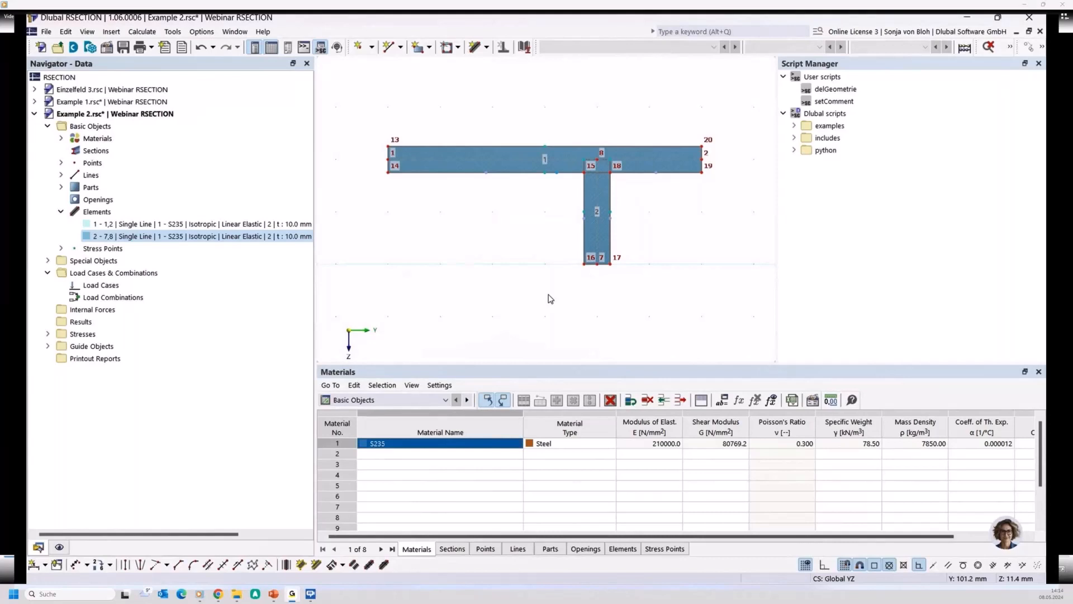
- Join the horizontal and vertical elements at their intersection with Connect Lines and Elements and calculate the section
{"action": "left_click", "coordinate": [1041, 48]}
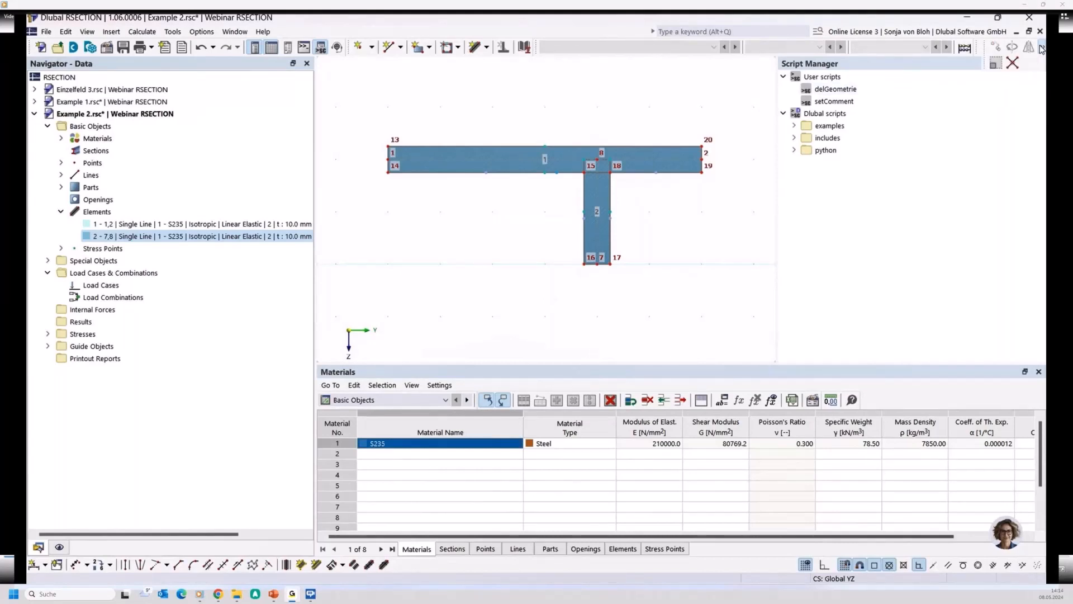
{"action": "left_click", "coordinate": [1012, 63]}
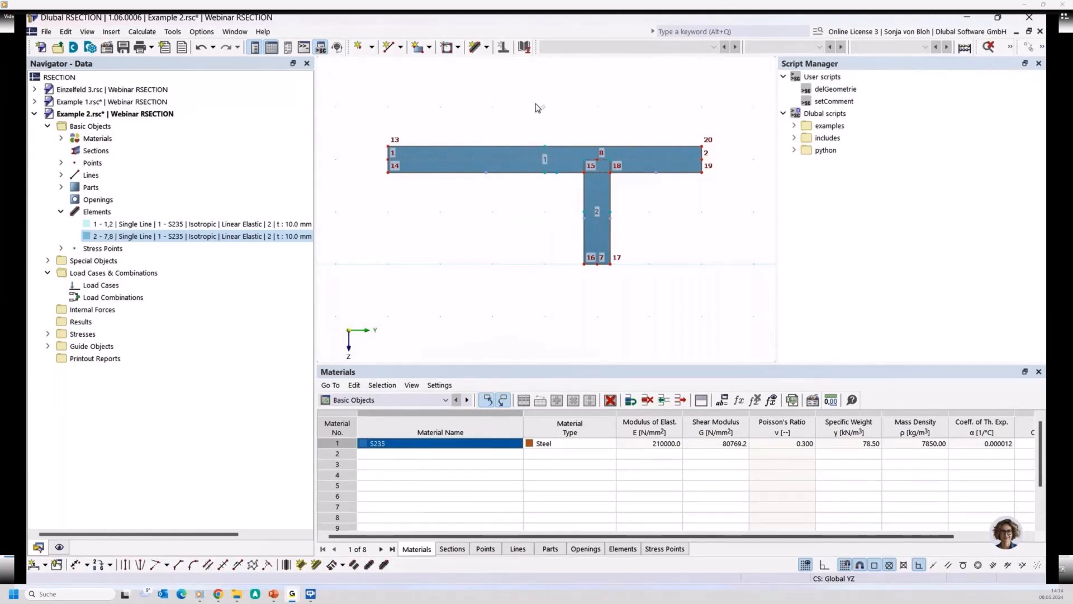
{"action": "left_click_drag", "start_coordinate": [568, 147], "coordinate": [679, 218]}
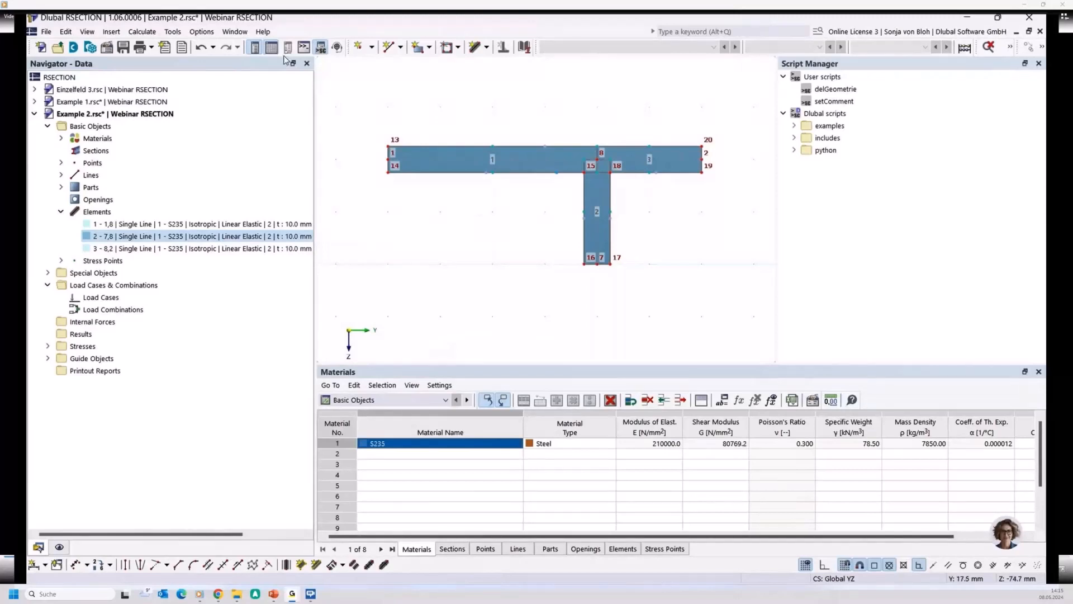
{"action": "left_click", "coordinate": [142, 31]}
{"action": "left_click", "coordinate": [150, 45]}
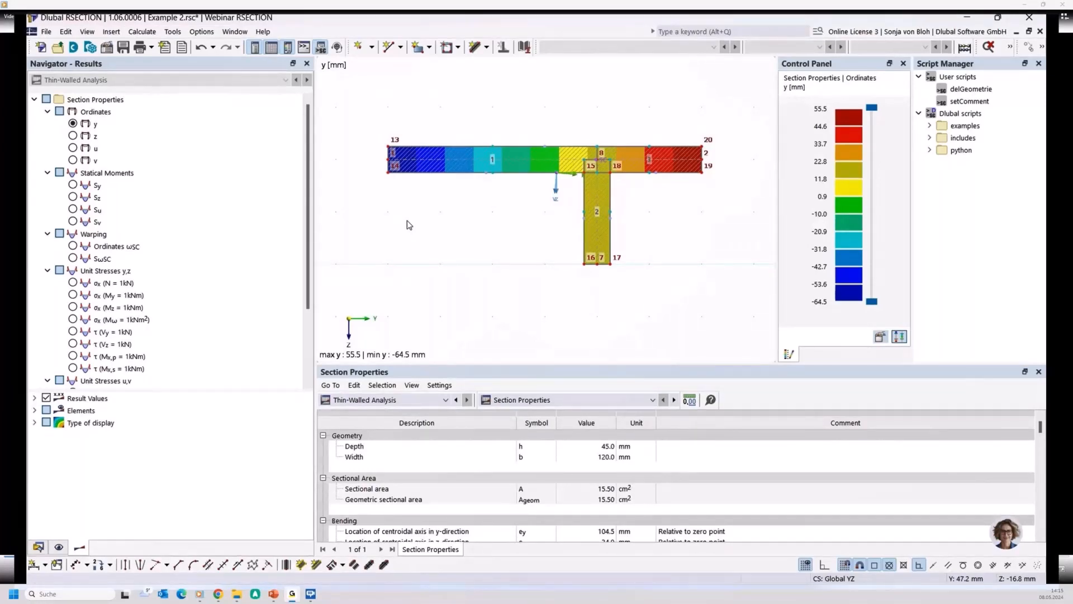
- Delete the entire T-section from the model
{"action": "scroll", "coordinate": [408, 220], "scroll_direction": "down", "scroll_amount": 1}
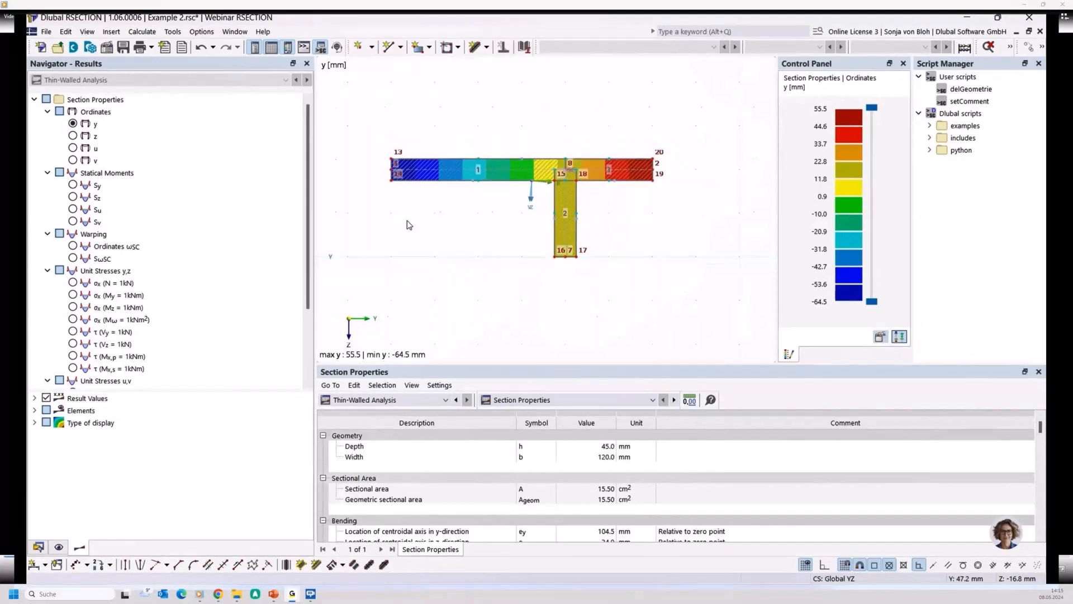
{"action": "left_click_drag", "start_coordinate": [372, 117], "coordinate": [703, 297]}
{"action": "key", "text": "Delete"}
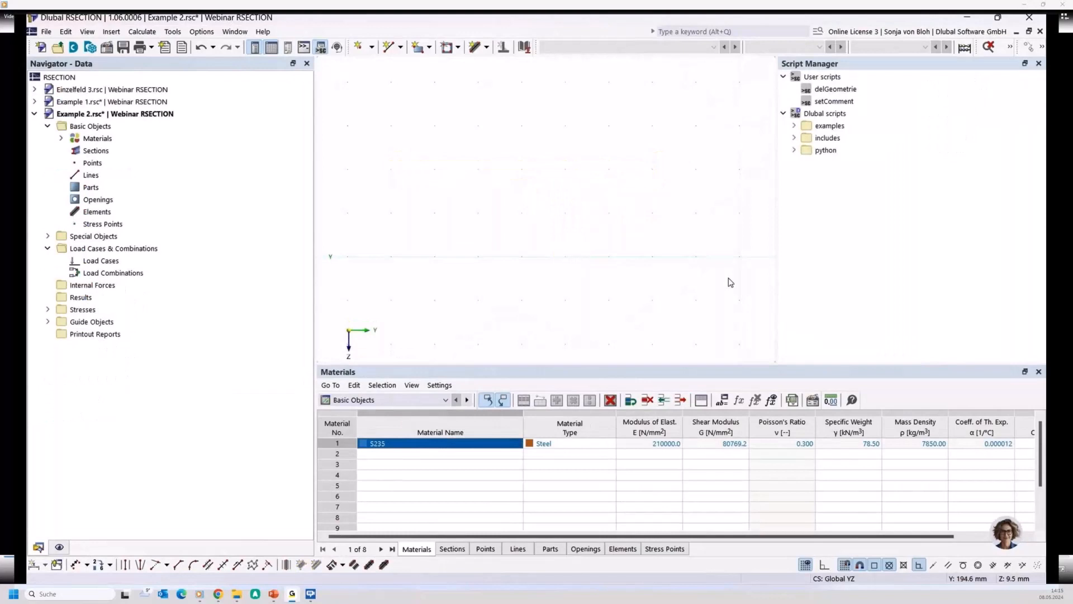
- Insert a UPN 200 section (DIN 1026-1:2009-09, Özkan) rotated by 90° about the x-axis at the origin
{"action": "right_click", "coordinate": [94, 152]}
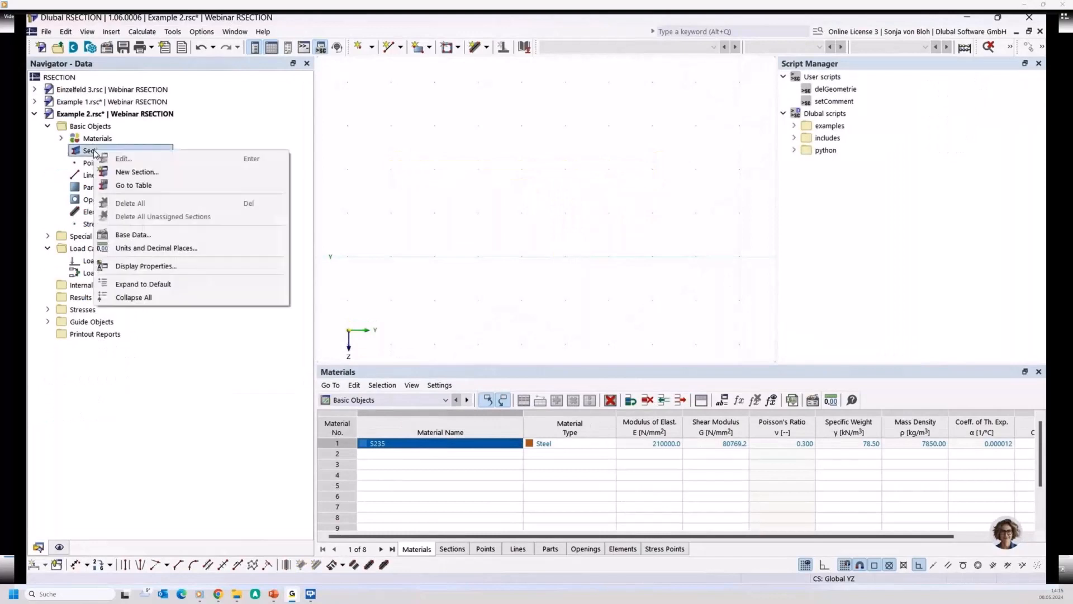
{"action": "left_click", "coordinate": [124, 171]}
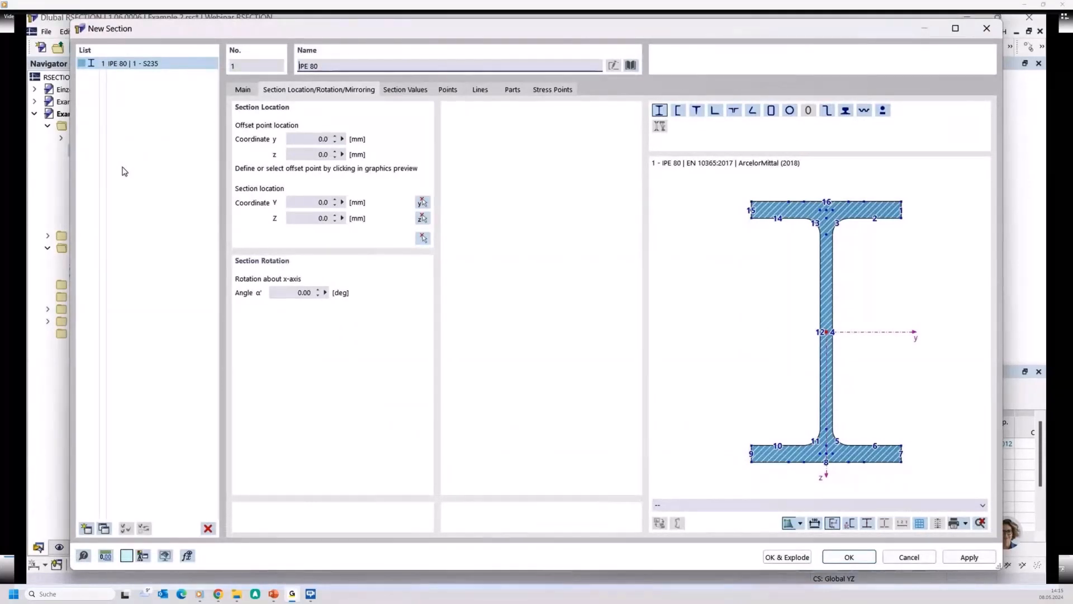
{"action": "left_click_drag", "start_coordinate": [323, 66], "coordinate": [228, 62]}
{"action": "type", "text": "U"}
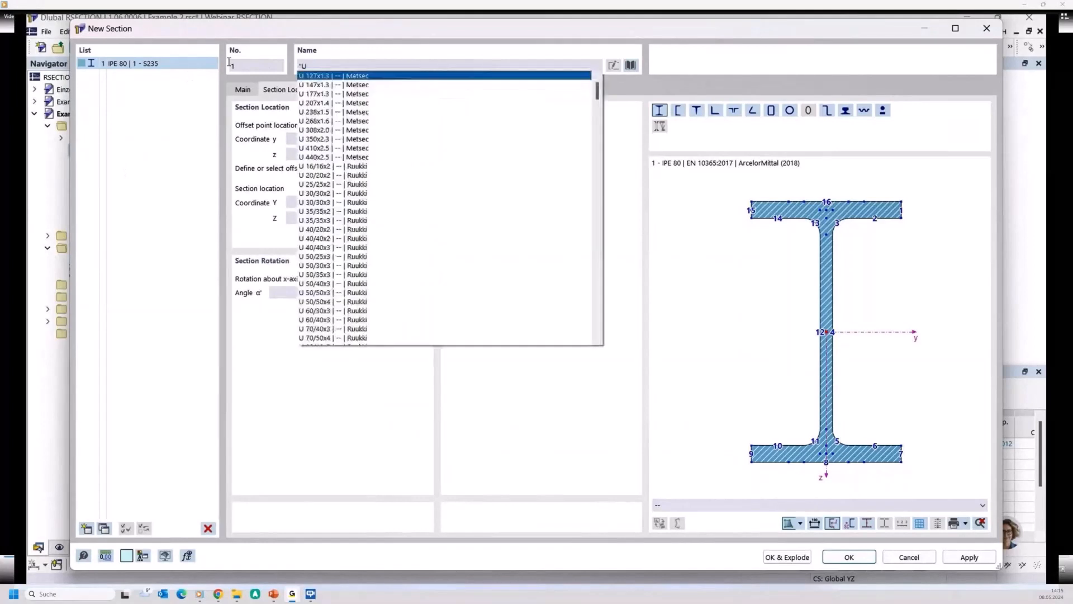
{"action": "type", "text": "PN 200"}
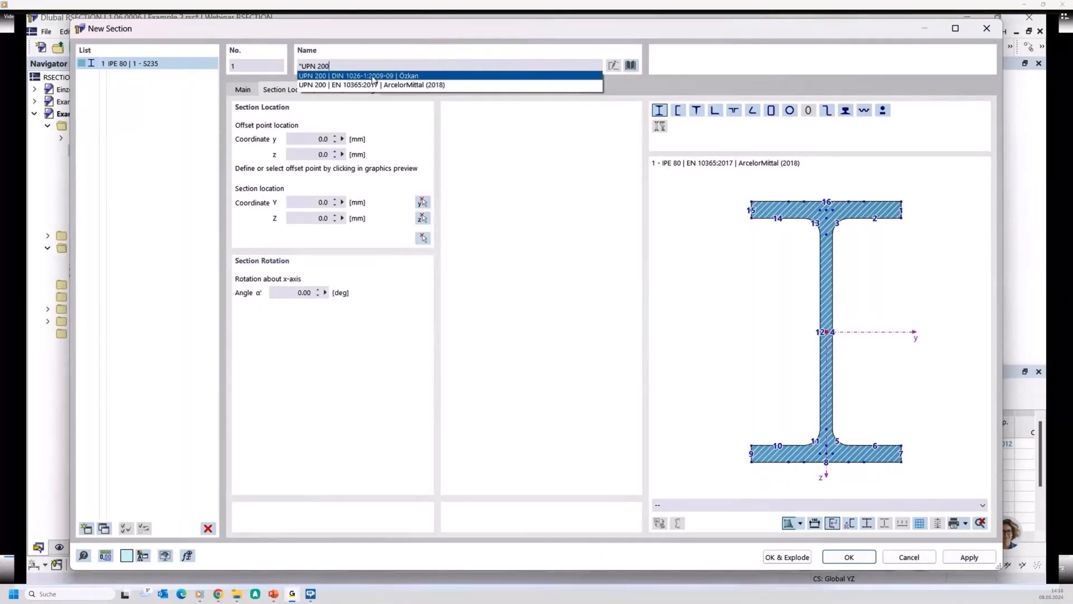
{"action": "left_click", "coordinate": [341, 76]}
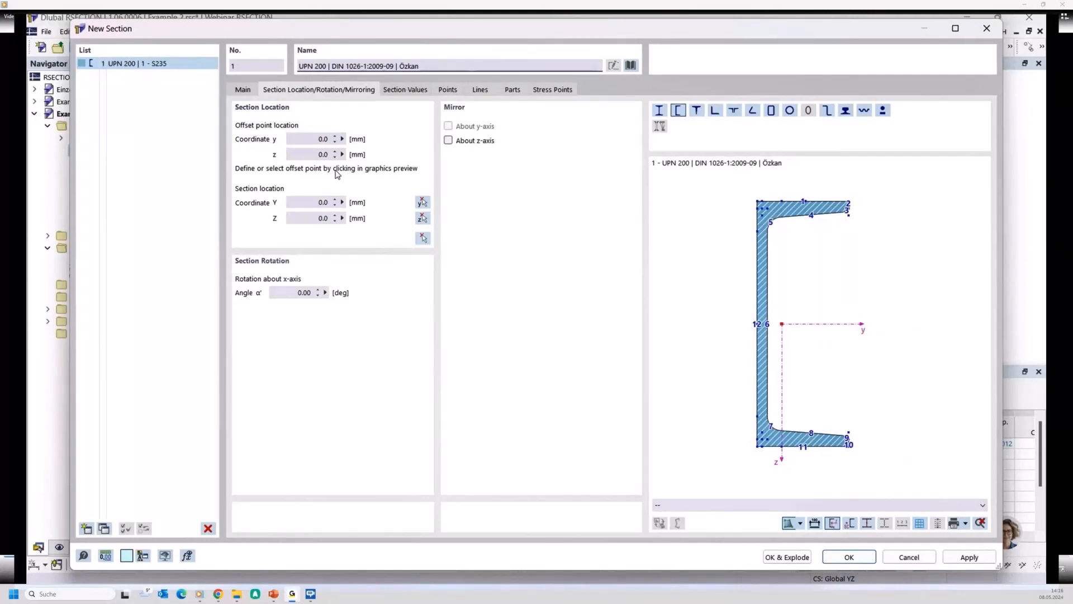
{"action": "left_click", "coordinate": [290, 296]}
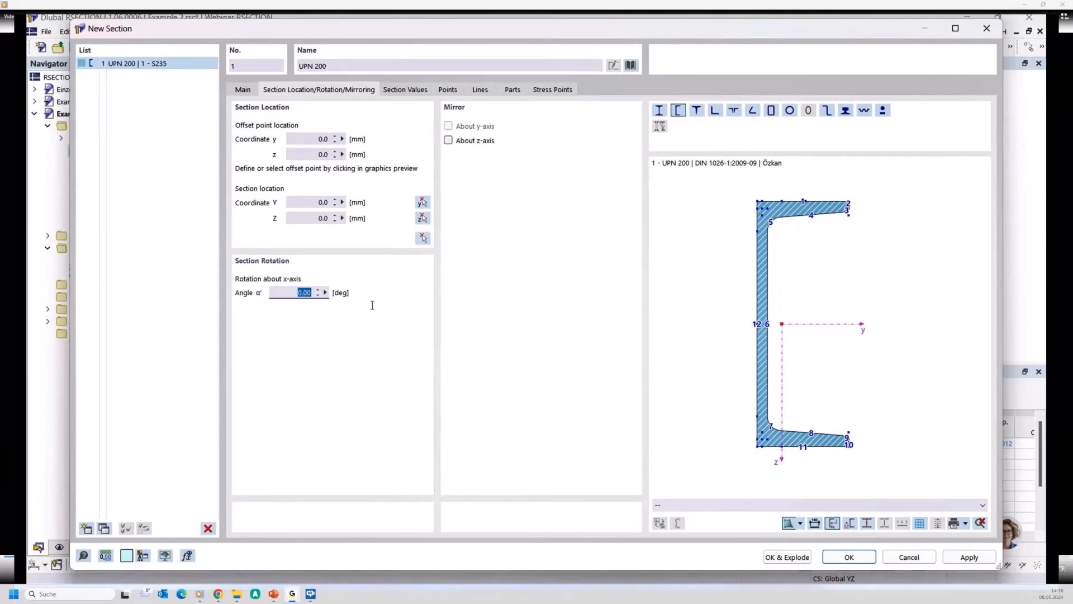
{"action": "type", "text": "90"}
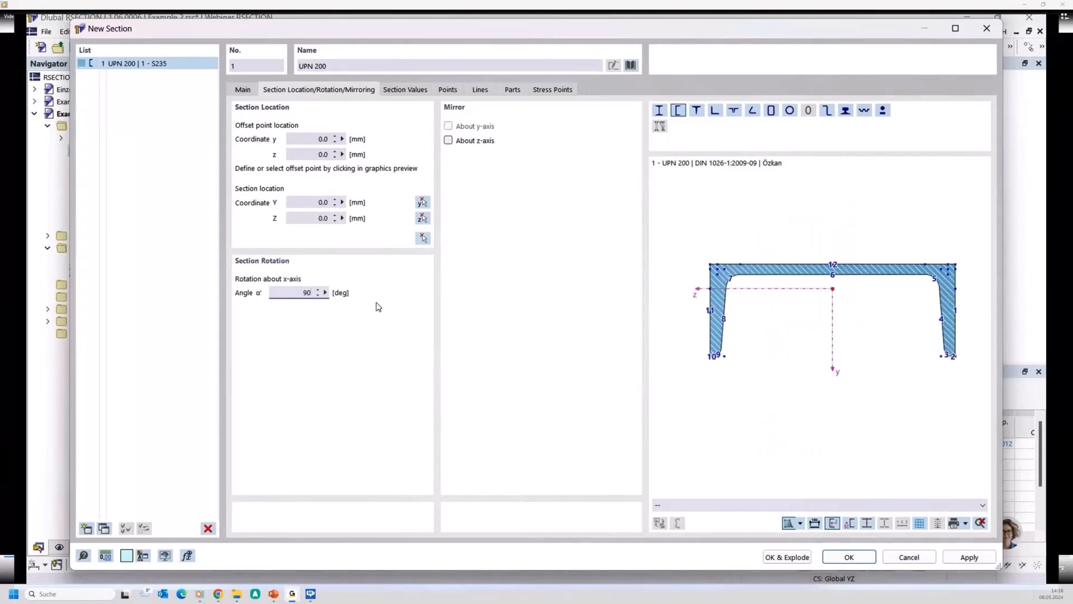
{"action": "left_click", "coordinate": [838, 558]}
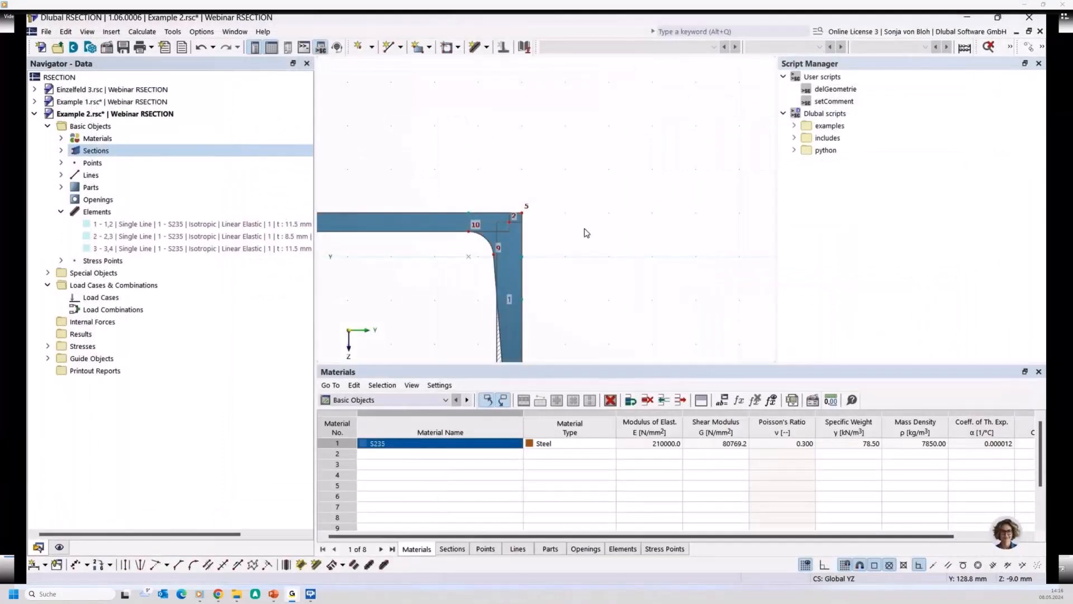
- Create a second section as IPE 200 (DIN 1025-5:1994-03, Ferona)
{"action": "scroll", "coordinate": [559, 234], "scroll_direction": "down", "scroll_amount": 3}
{"action": "middle_click_drag", "start_coordinate": [509, 262], "coordinate": [536, 180]}
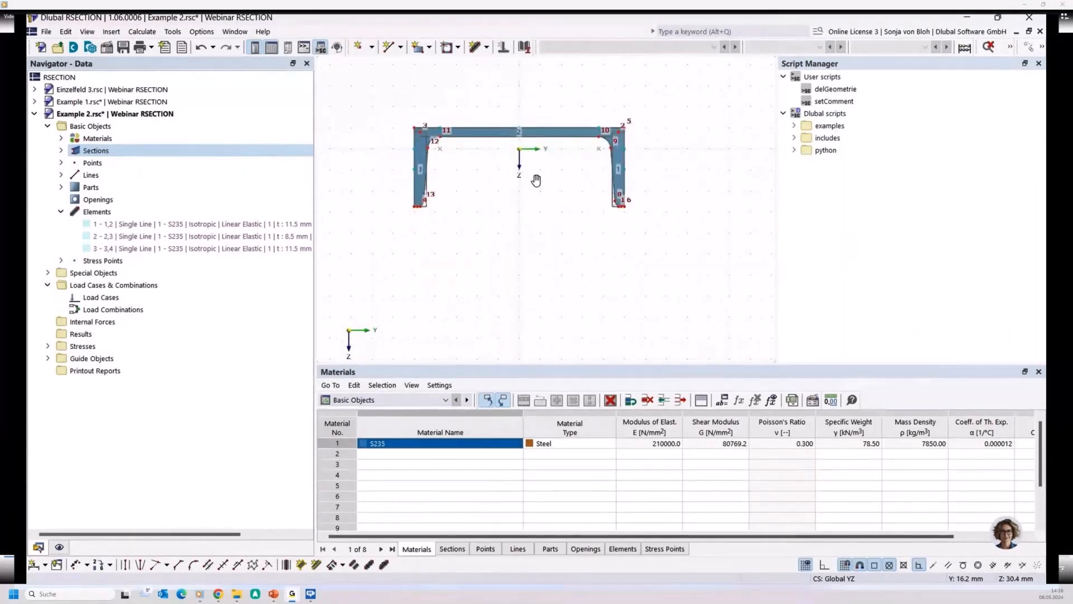
{"action": "right_click", "coordinate": [112, 151]}
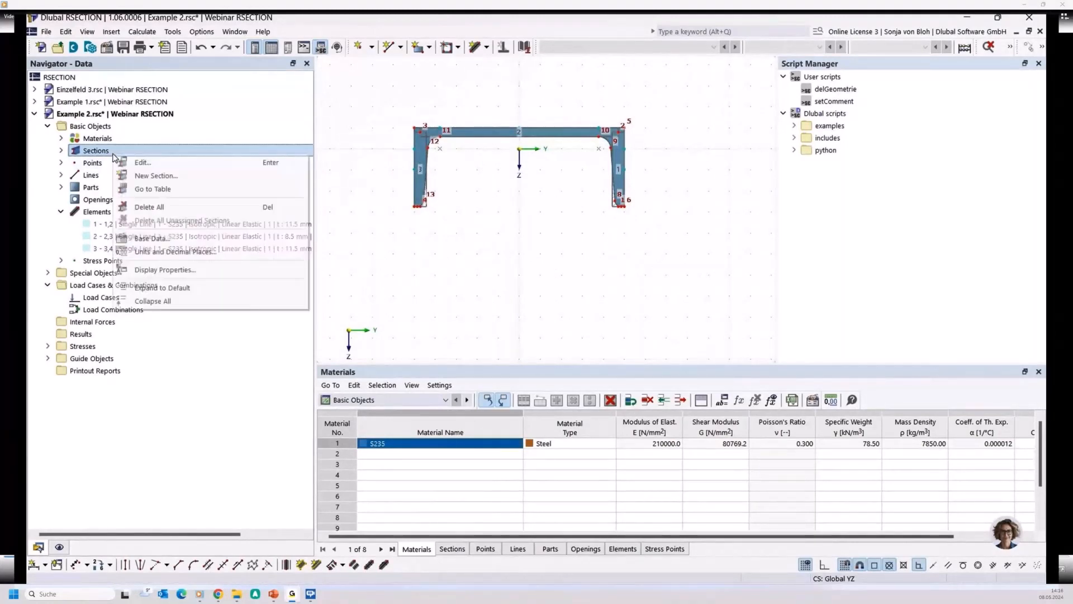
{"action": "left_click", "coordinate": [149, 176]}
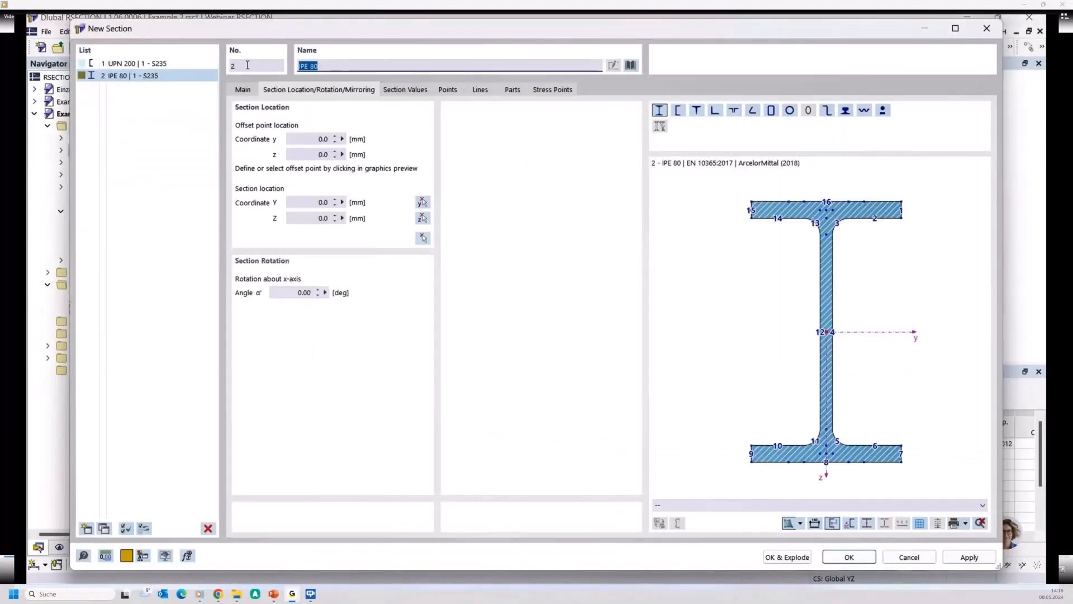
{"action": "type", "text": "IPE 200"}
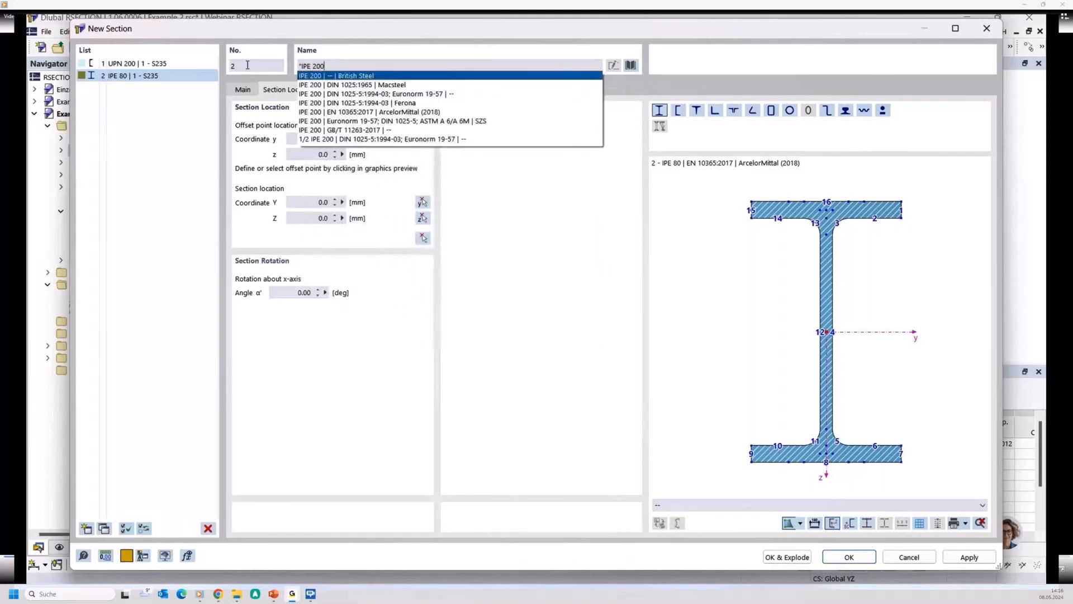
{"action": "left_click", "coordinate": [363, 103]}
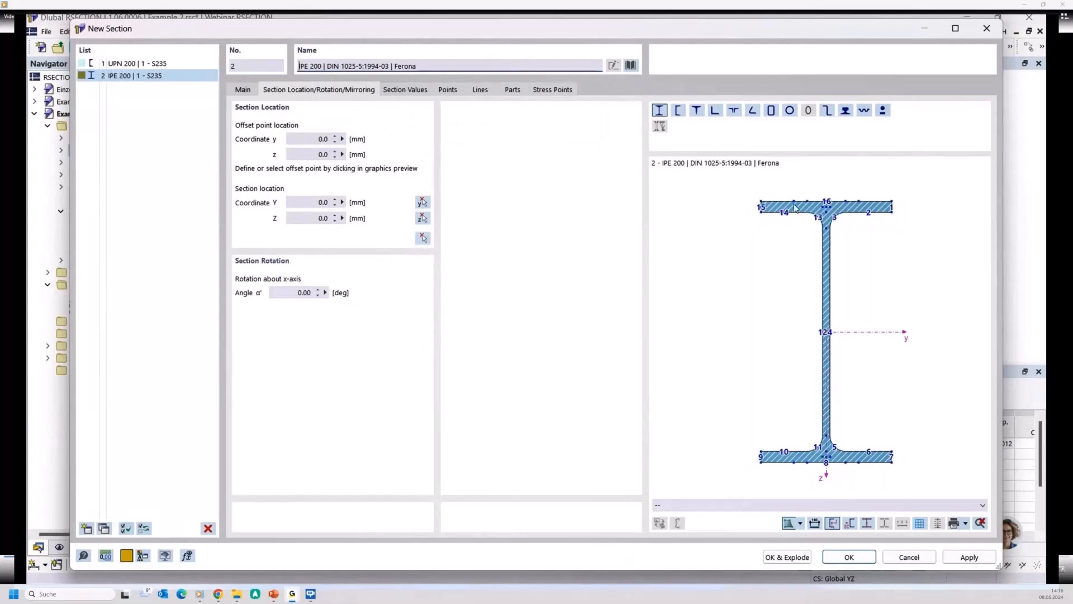
- Place the IPE 200 with its top-flange midpoint on the underside of the UPN web at Y 0.0, Z -11.6 mm
{"action": "scroll", "coordinate": [822, 206], "scroll_direction": "up", "scroll_amount": 5}
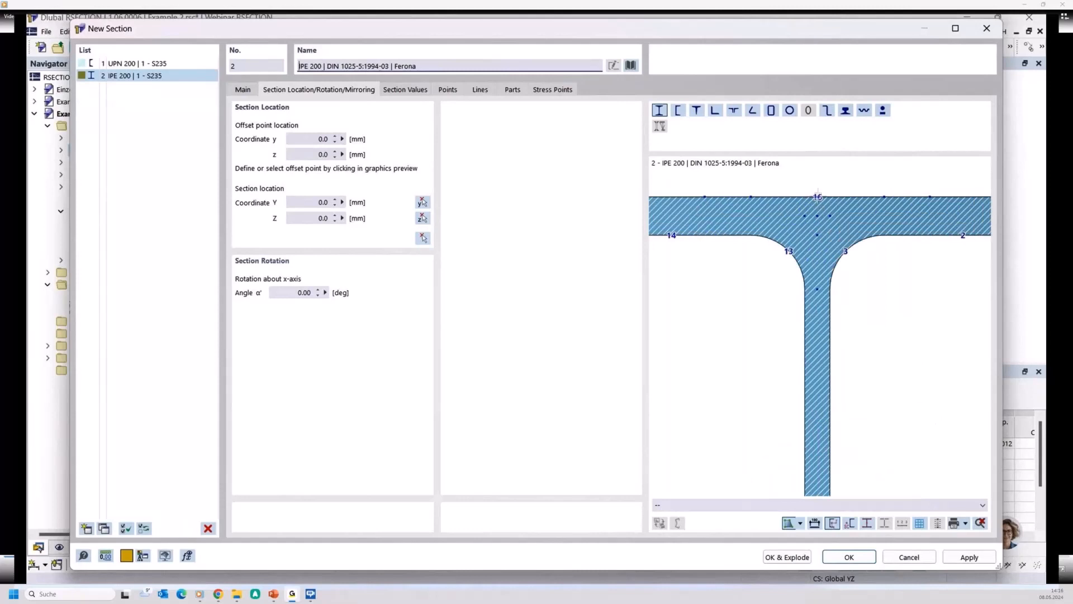
{"action": "left_click", "coordinate": [817, 198]}
{"action": "left_click", "coordinate": [422, 237]}
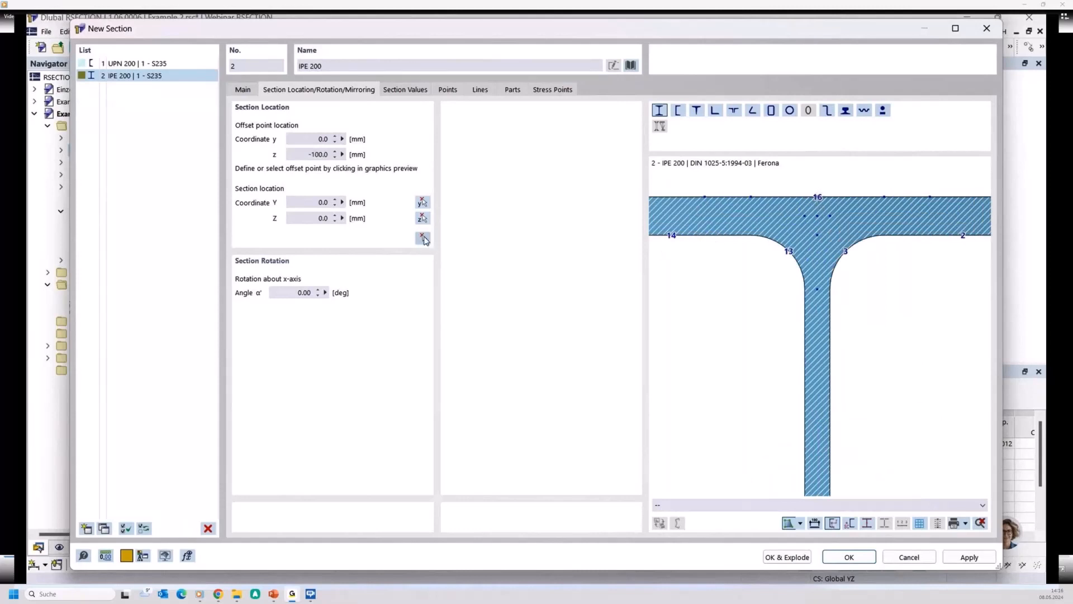
{"action": "scroll", "coordinate": [510, 150], "scroll_direction": "up", "scroll_amount": 3}
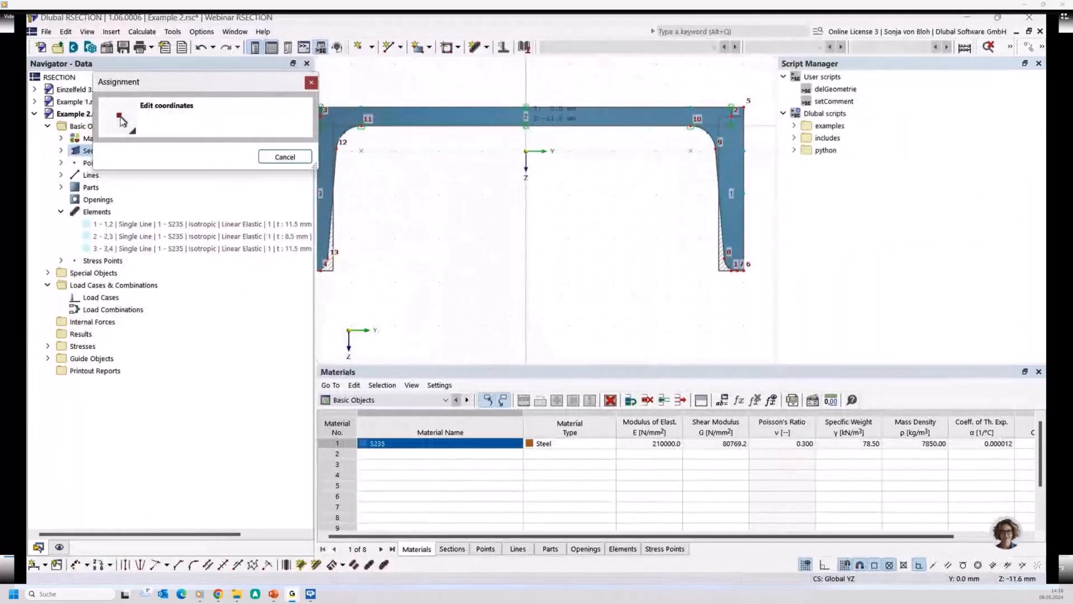
{"action": "left_click", "coordinate": [526, 126]}
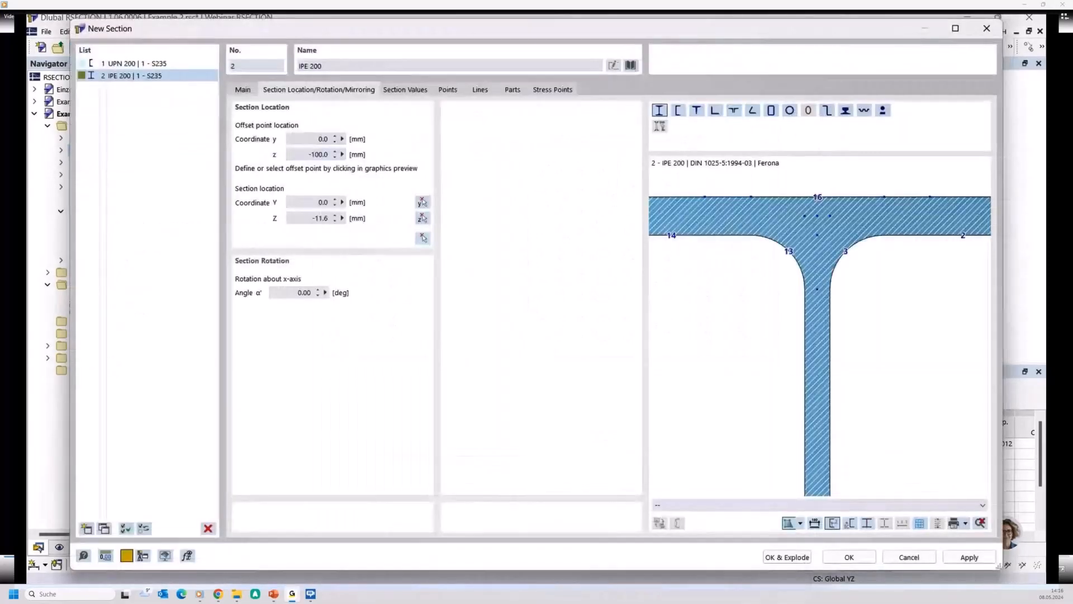
{"action": "left_click", "coordinate": [844, 556]}
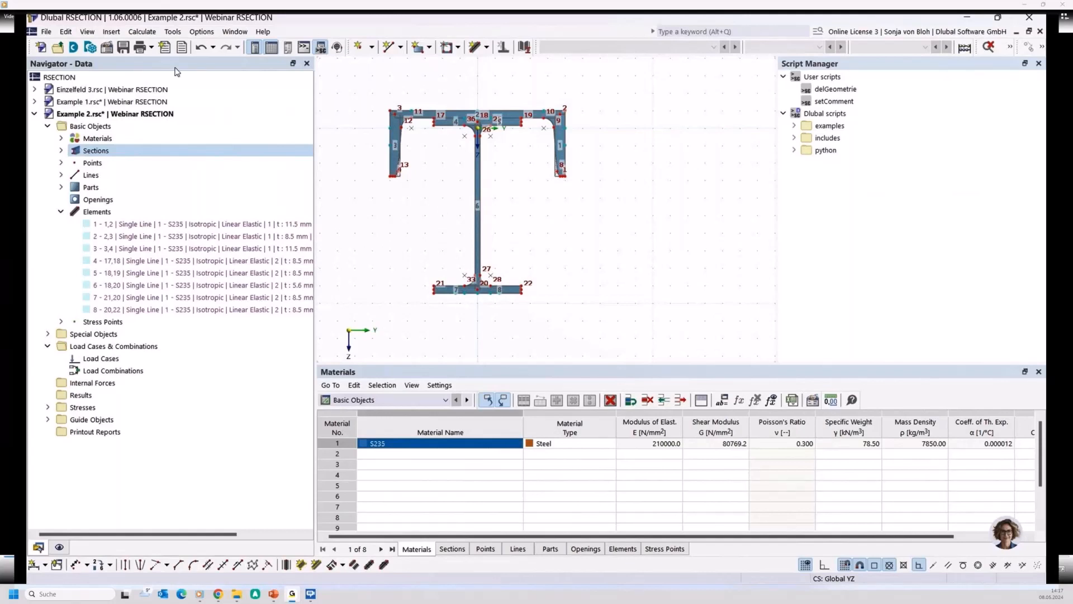
- Explode both the UPN 200 and IPE 200 sections into editable geometry
{"action": "left_click", "coordinate": [62, 152]}
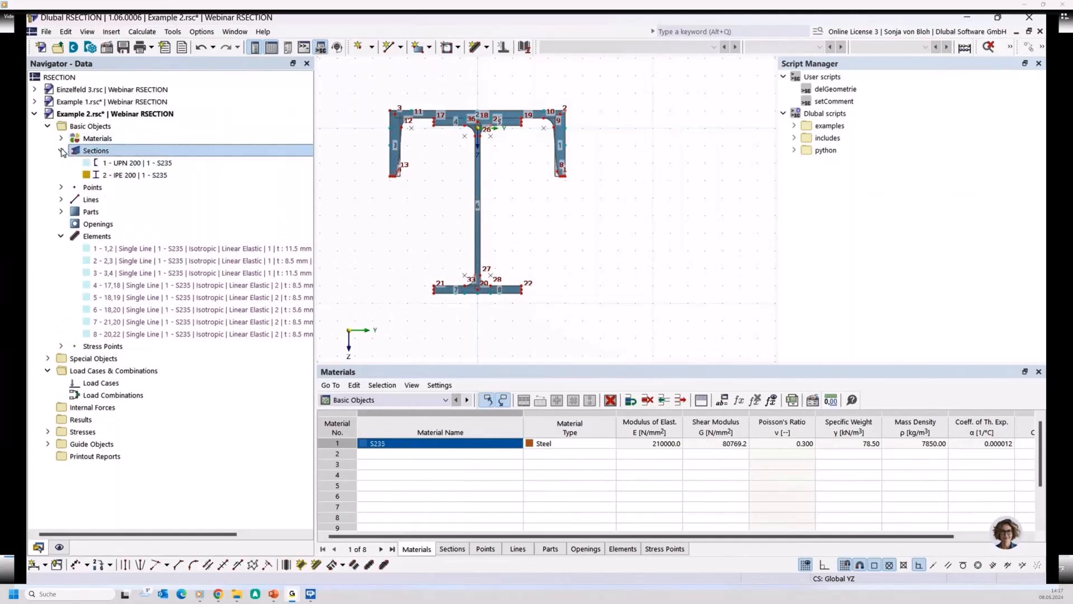
{"action": "left_click", "coordinate": [117, 165]}
{"action": "left_click", "coordinate": [103, 176], "text": "ctrl"}
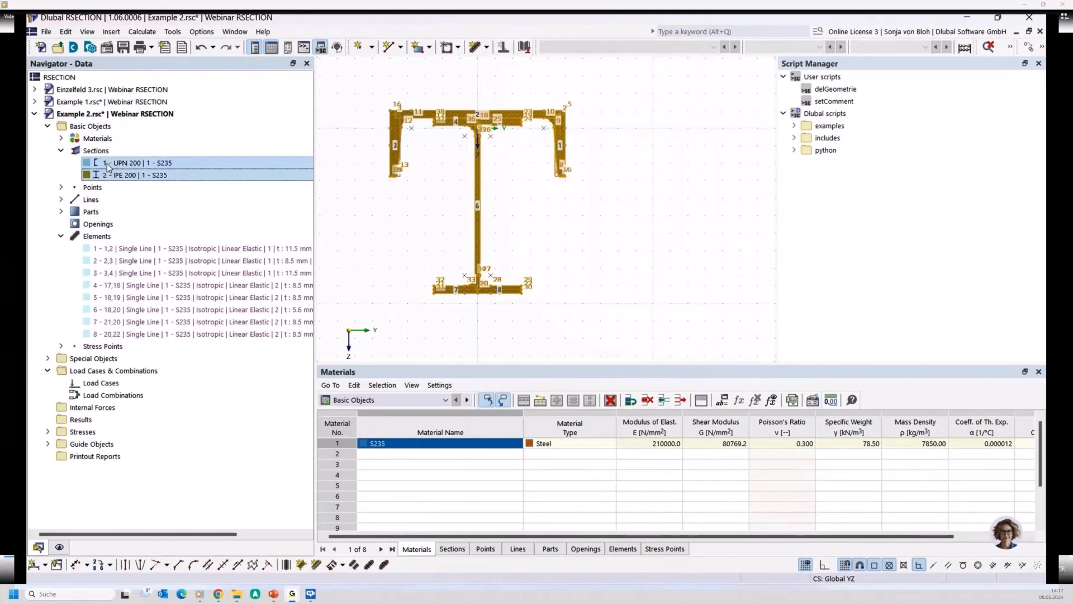
{"action": "right_click", "coordinate": [109, 164]}
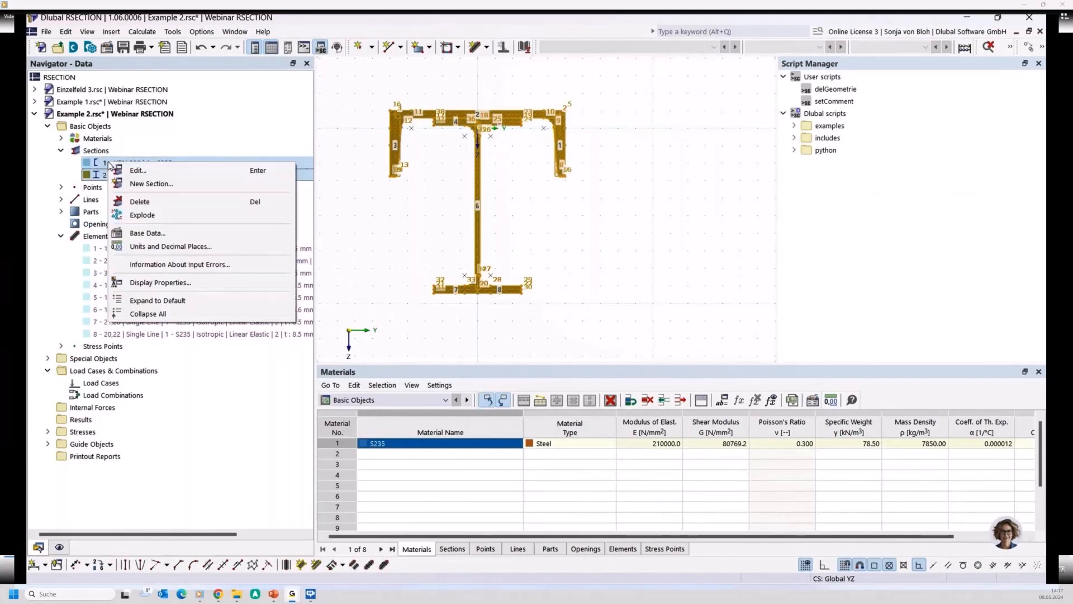
{"action": "left_click", "coordinate": [135, 213]}
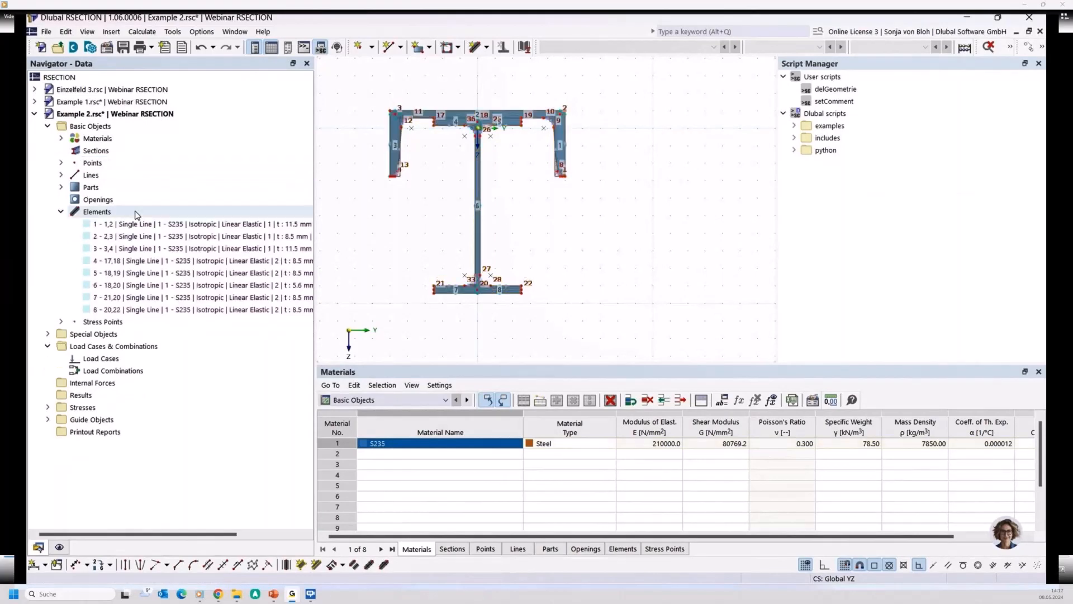
- Set up a new single-line element with 0 mm thickness and an effective thickness for shear transfer of 5 mm
{"action": "scroll", "coordinate": [445, 258], "scroll_direction": "up", "scroll_amount": 3}
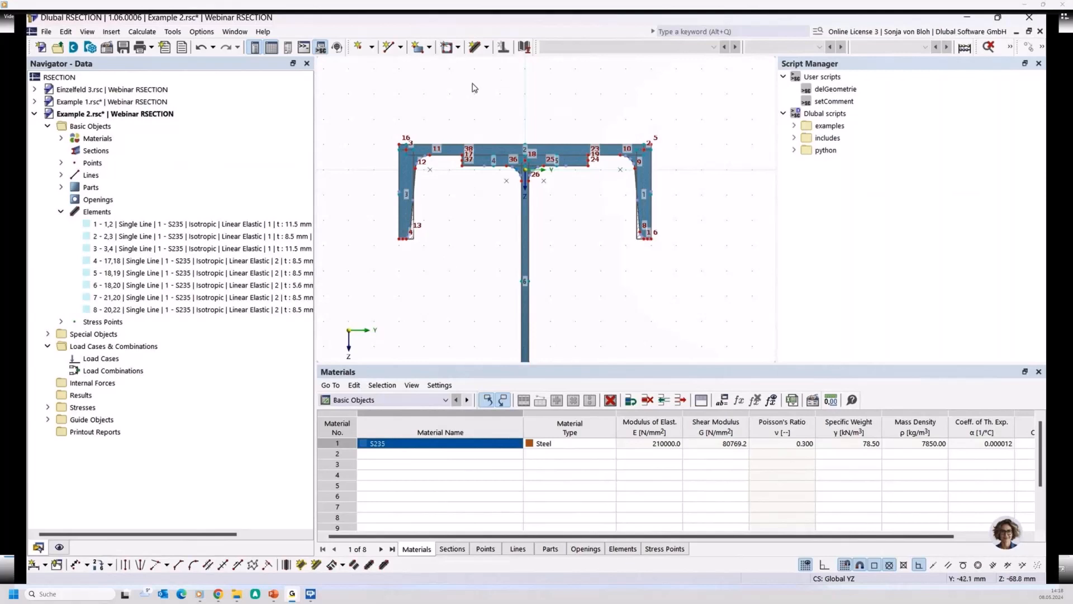
{"action": "scroll", "coordinate": [472, 90], "scroll_direction": "up", "scroll_amount": 3}
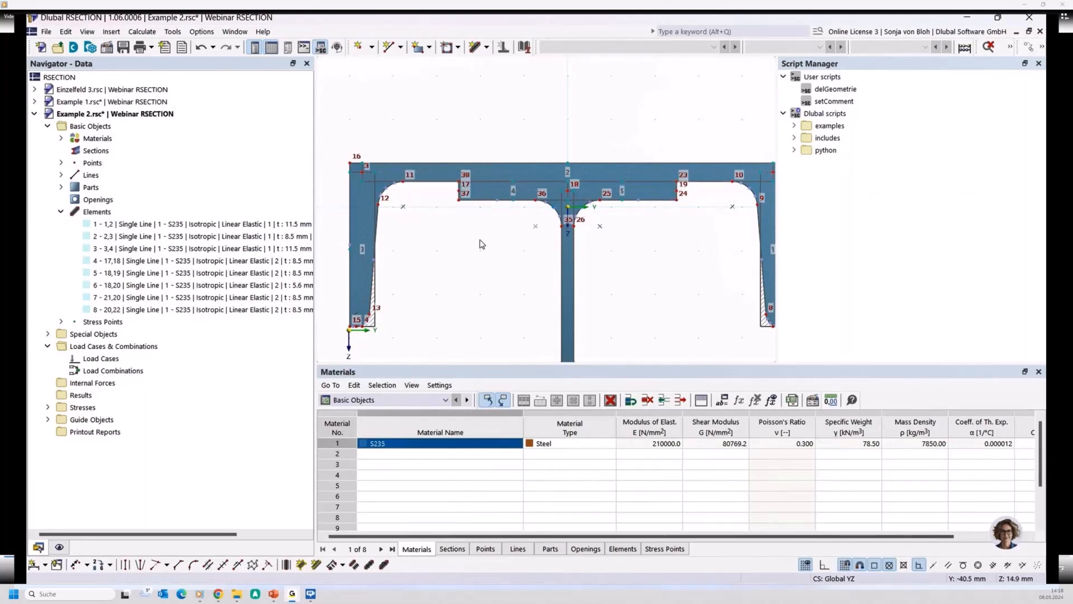
{"action": "mouse_move", "coordinate": [457, 183]}
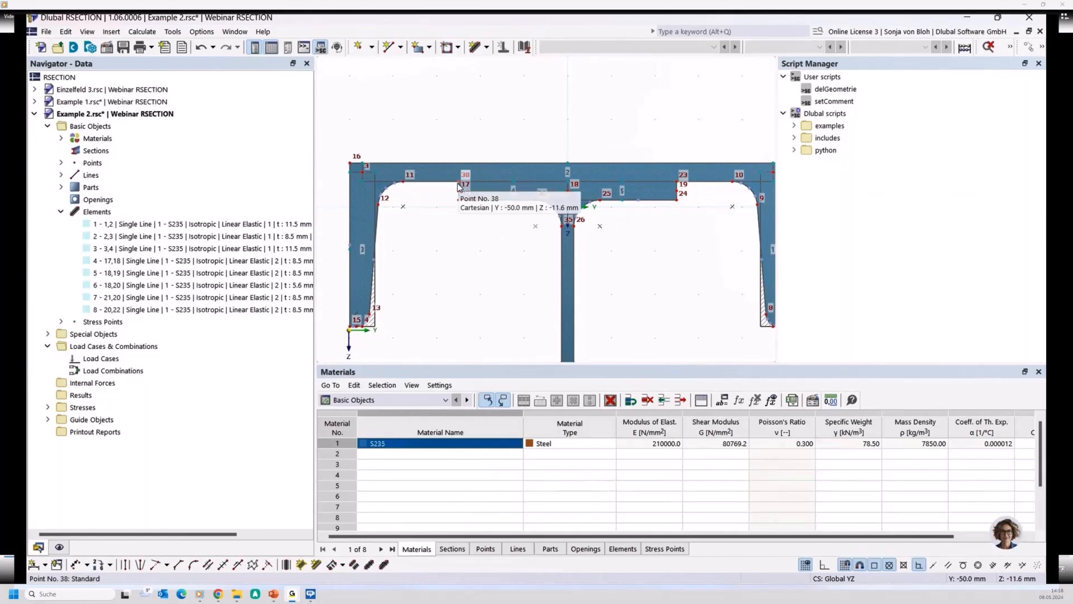
{"action": "left_click", "coordinate": [486, 48]}
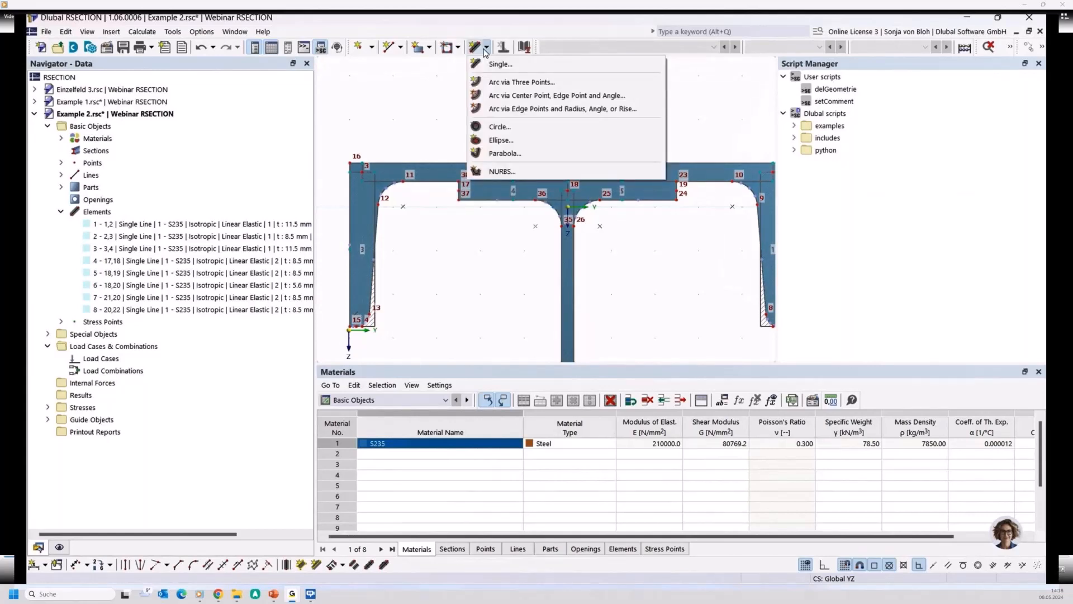
{"action": "left_click", "coordinate": [488, 64]}
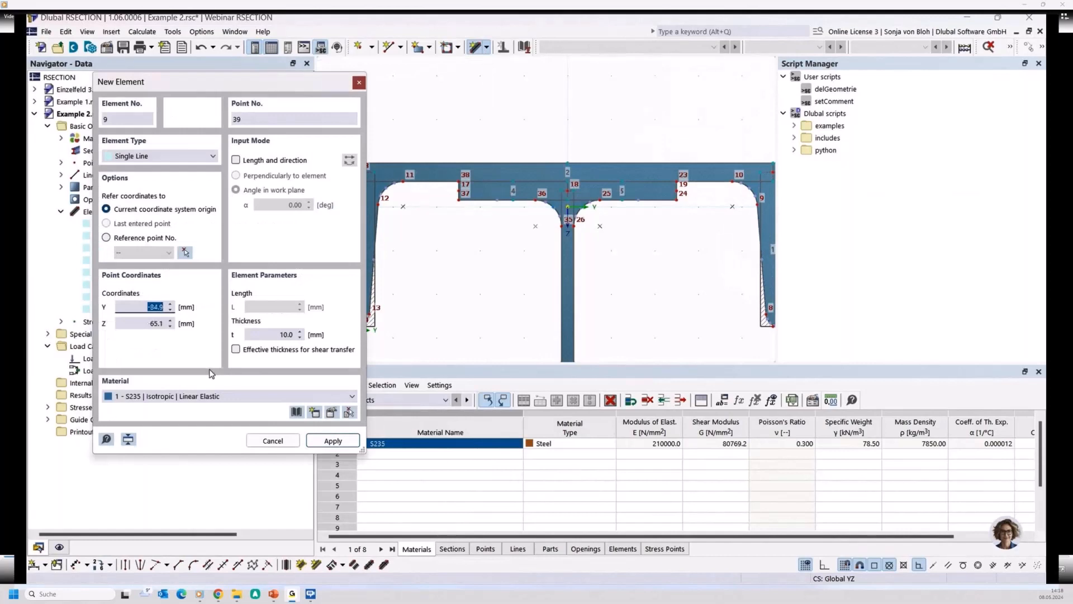
{"action": "left_click", "coordinate": [276, 335]}
{"action": "type", "text": "0"}
{"action": "left_click", "coordinate": [236, 349]}
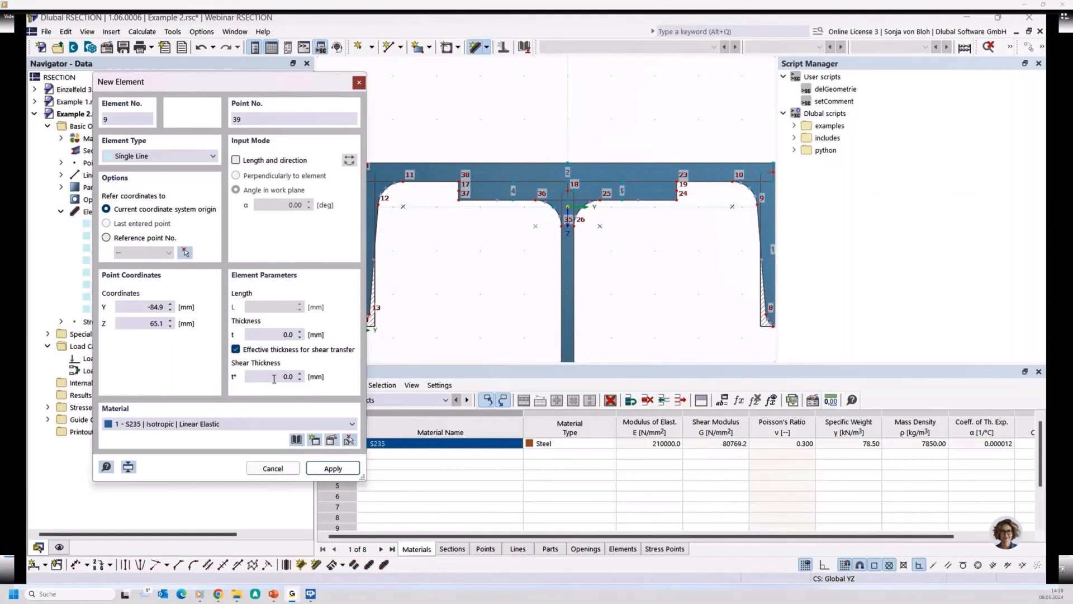
{"action": "left_click", "coordinate": [273, 381]}
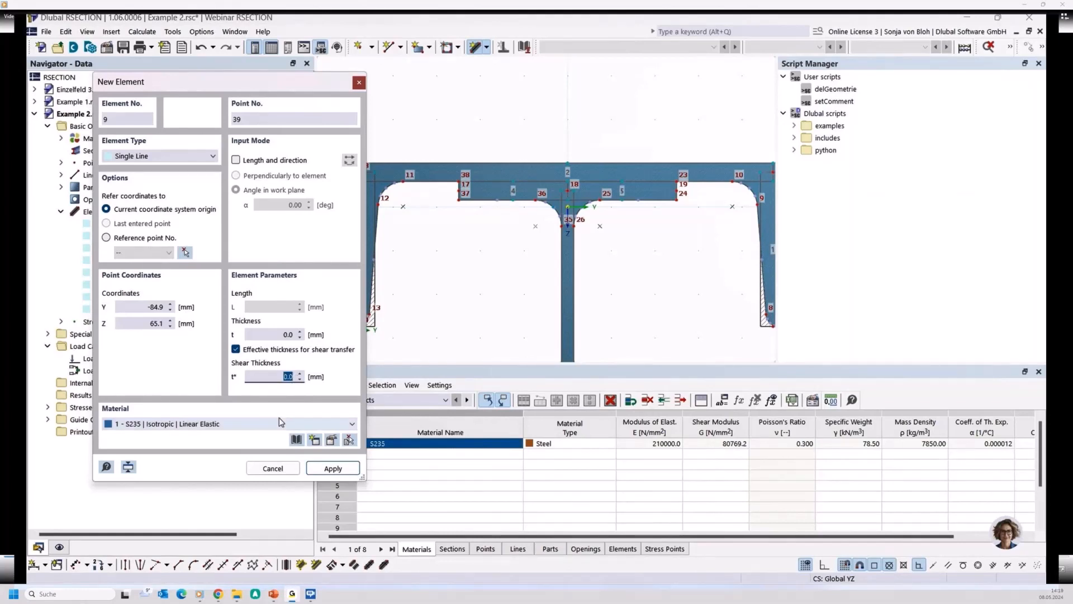
{"action": "type", "text": "5"}
- Draw the connecting element from the left end of the IPE top flange (point 17) up to the UPN web centreline at Y -50.0, Z -15.9 mm
{"action": "scroll", "coordinate": [458, 194], "scroll_direction": "up", "scroll_amount": 2}
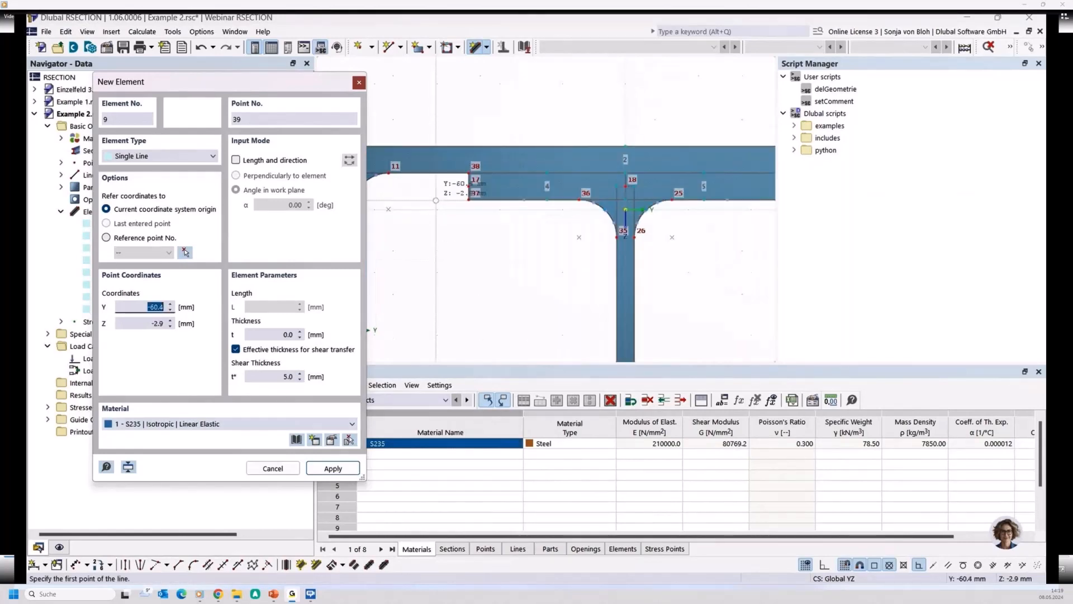
{"action": "left_click", "coordinate": [469, 180]}
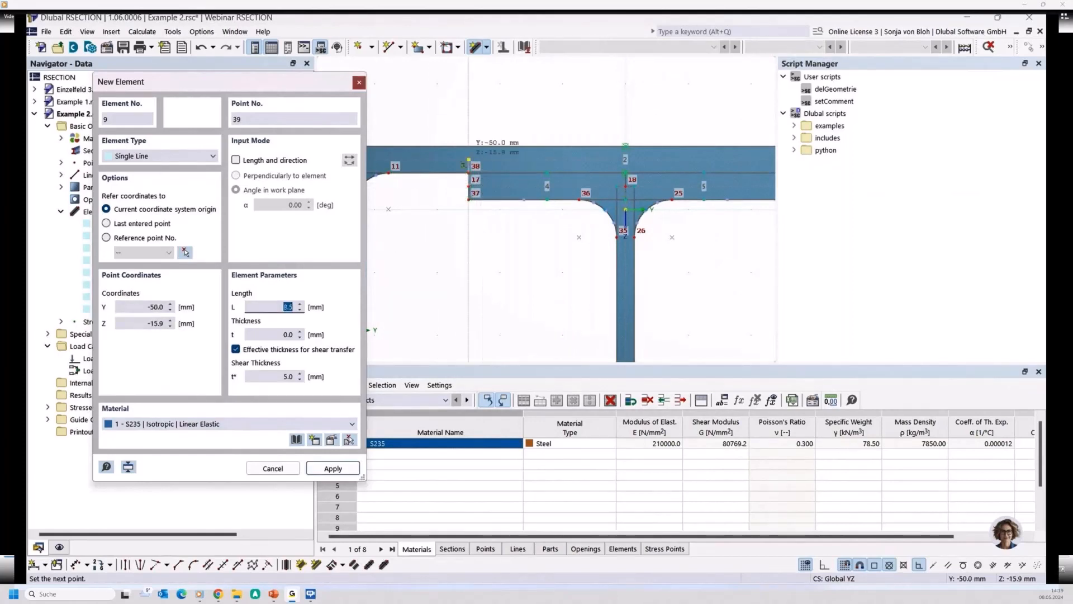
{"action": "left_click", "coordinate": [465, 163]}
- Draw the second connecting element from the right end of the IPE top flange (point 19) up to the UPN web centreline
{"action": "scroll", "coordinate": [480, 224], "scroll_direction": "down", "scroll_amount": 2}
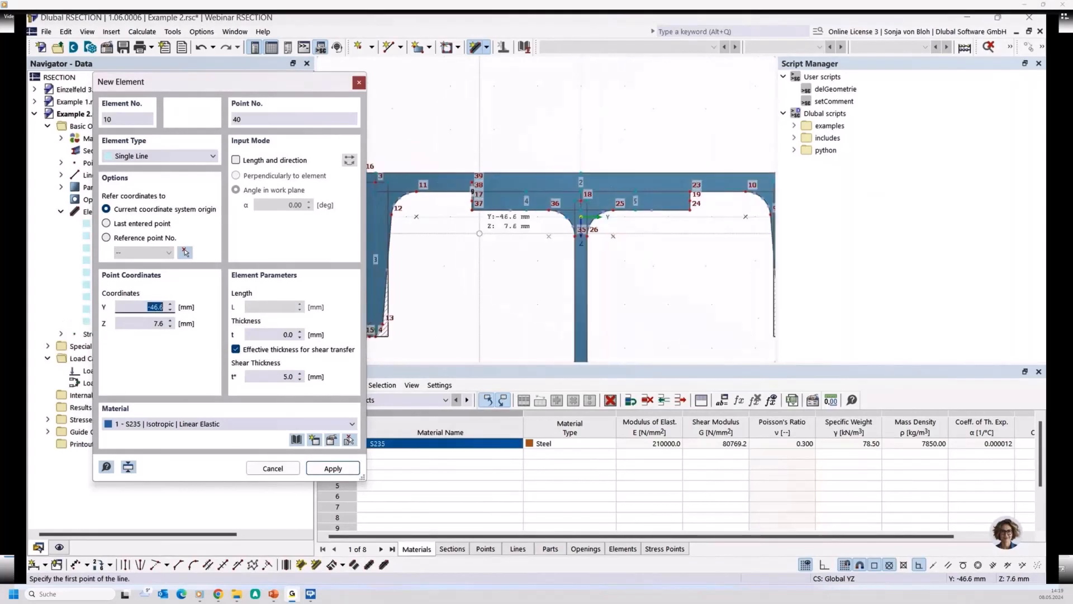
{"action": "middle_click_drag", "start_coordinate": [484, 229], "coordinate": [450, 259]}
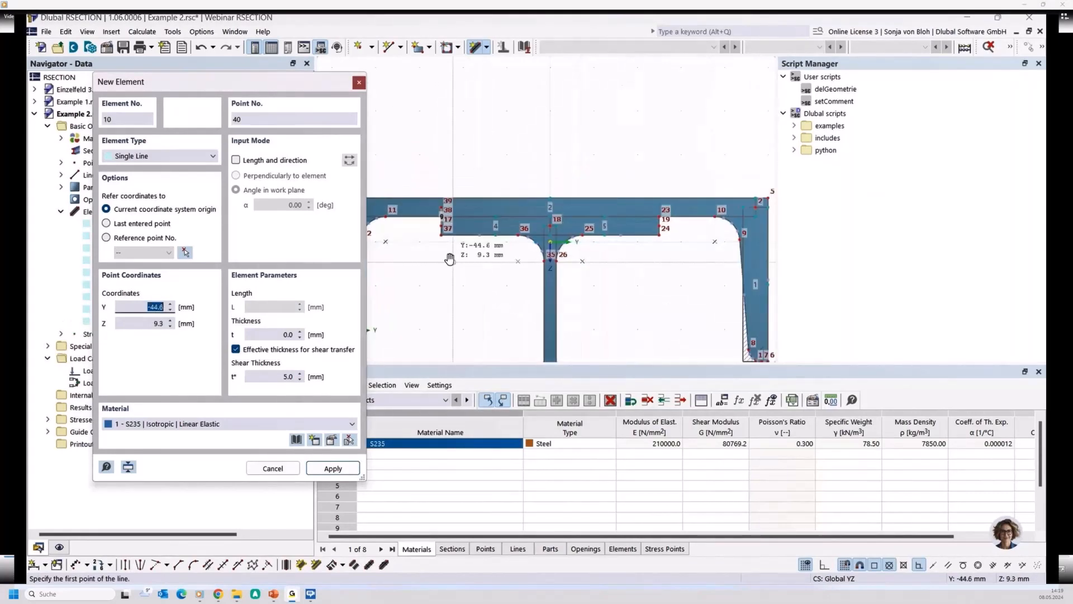
{"action": "scroll", "coordinate": [688, 218], "scroll_direction": "up", "scroll_amount": 2}
{"action": "left_click", "coordinate": [640, 194]}
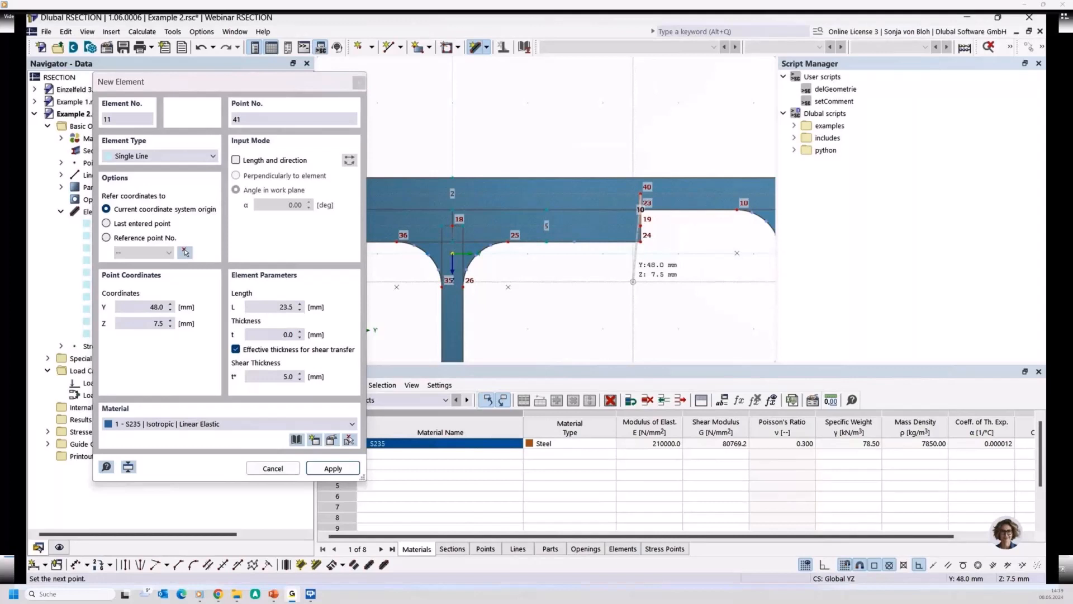
- Use Auto Connect Lines and Elements to join the UPN web with both zero-thickness connecting elements at the IPE top flange ends
{"action": "key", "text": "Escape"}
{"action": "key", "text": "Escape"}
{"action": "scroll", "coordinate": [611, 279], "scroll_direction": "down", "scroll_amount": 3}
{"action": "middle_click_drag", "start_coordinate": [506, 259], "coordinate": [478, 238]}
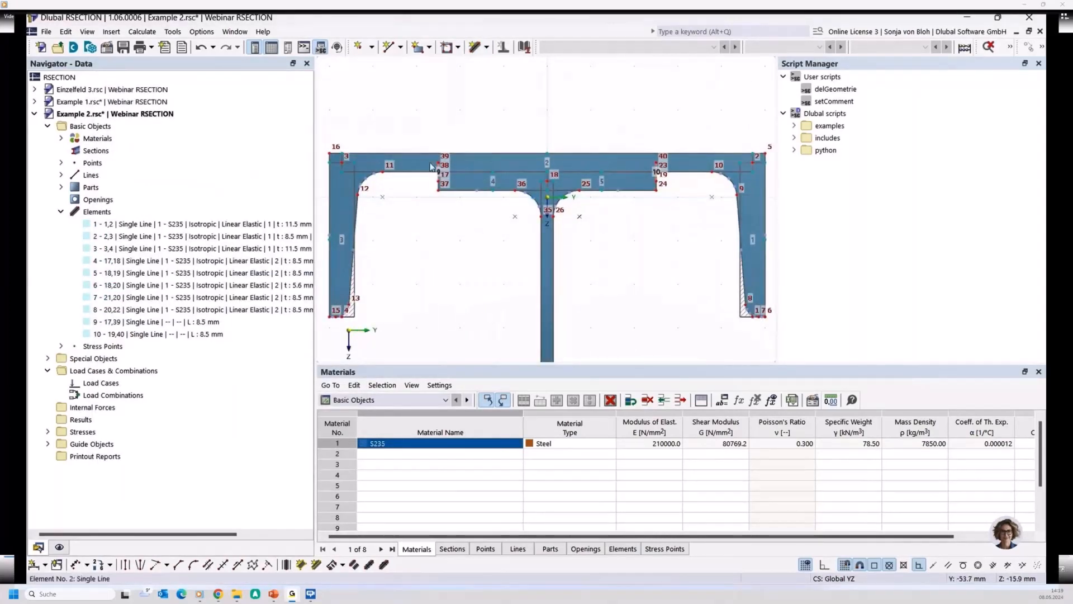
{"action": "mouse_move", "coordinate": [431, 167]}
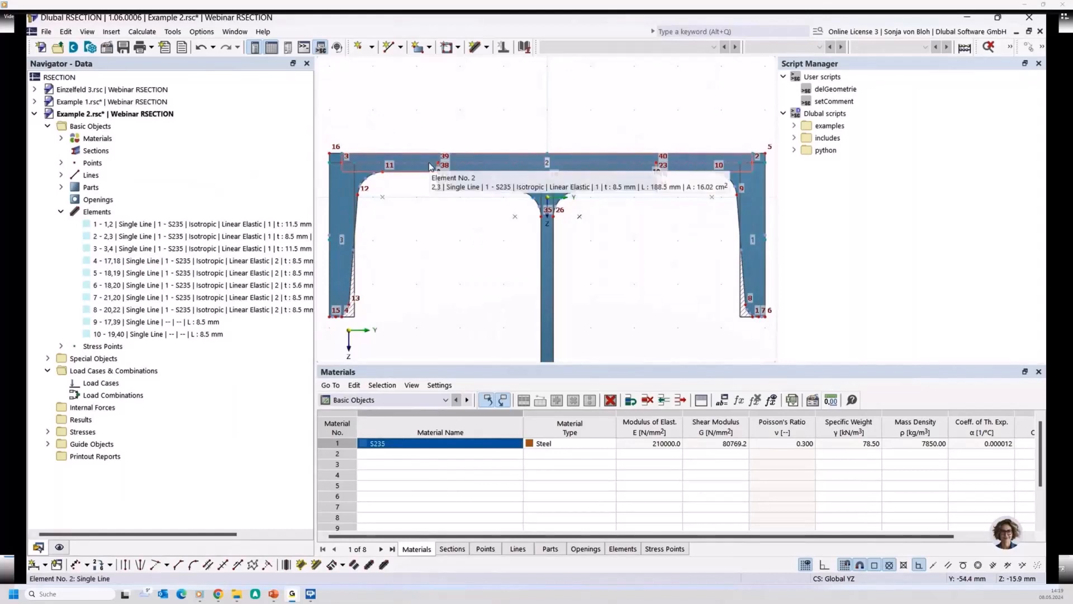
{"action": "right_click", "coordinate": [409, 228]}
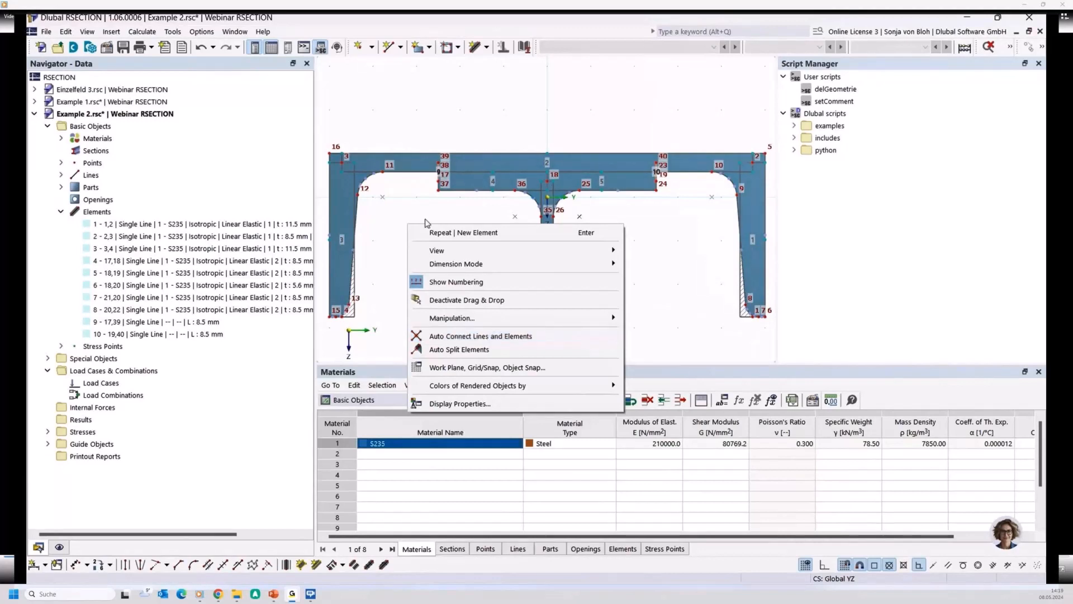
{"action": "left_click", "coordinate": [485, 336]}
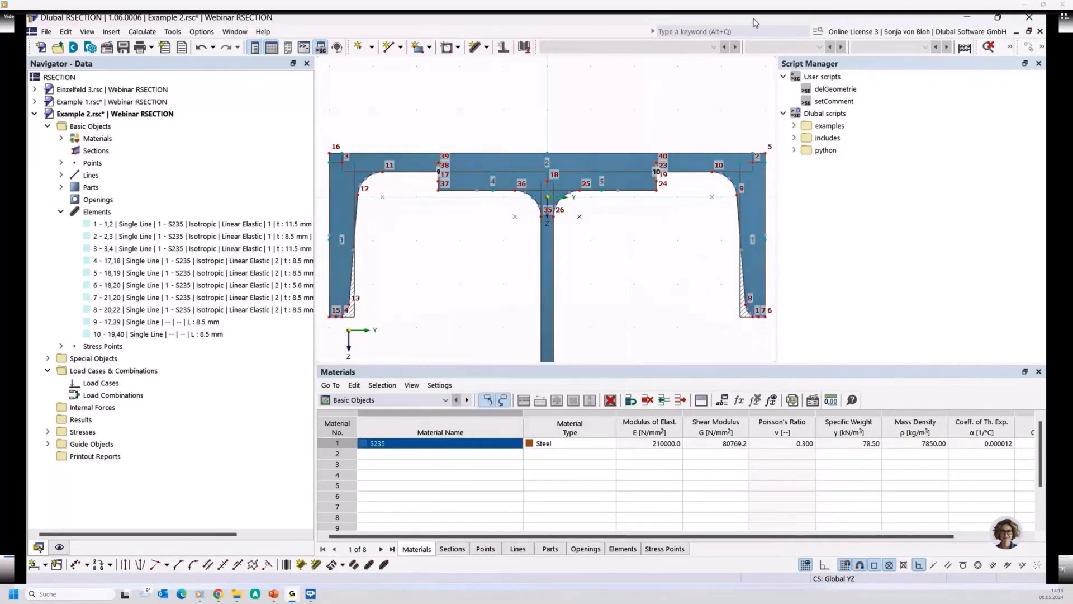
{"action": "left_click", "coordinate": [1041, 47]}
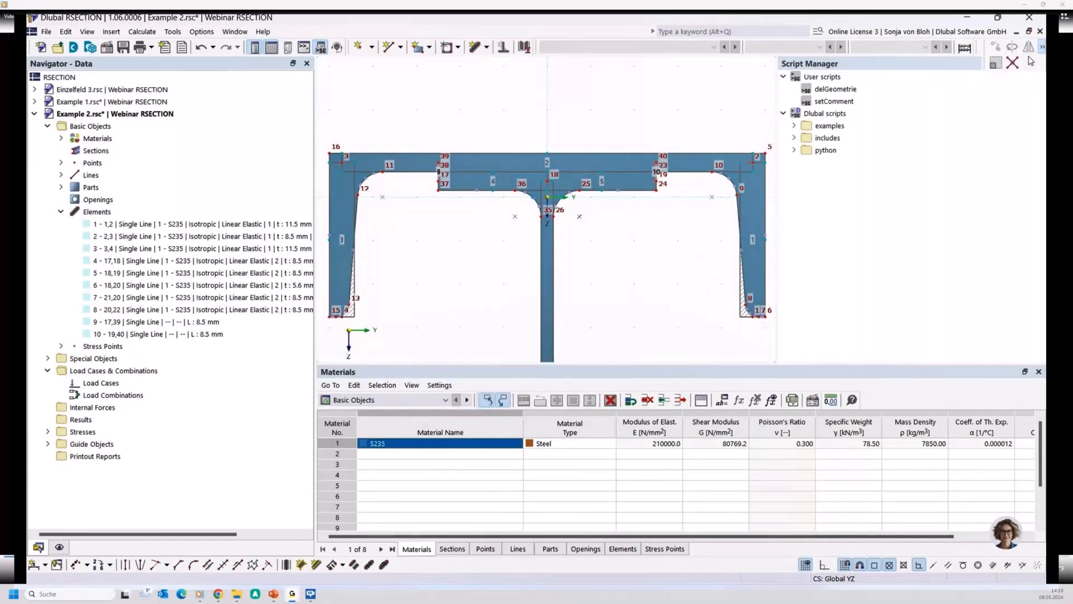
{"action": "left_click", "coordinate": [1013, 62]}
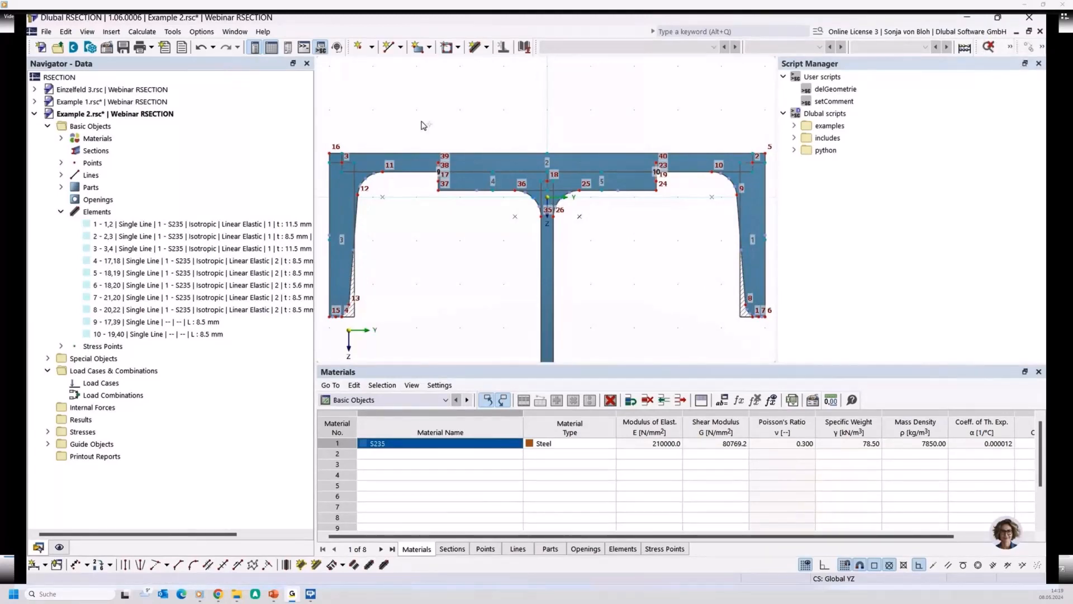
{"action": "left_click_drag", "start_coordinate": [409, 115], "coordinate": [454, 185]}
{"action": "left_click_drag", "start_coordinate": [635, 124], "coordinate": [692, 224]}
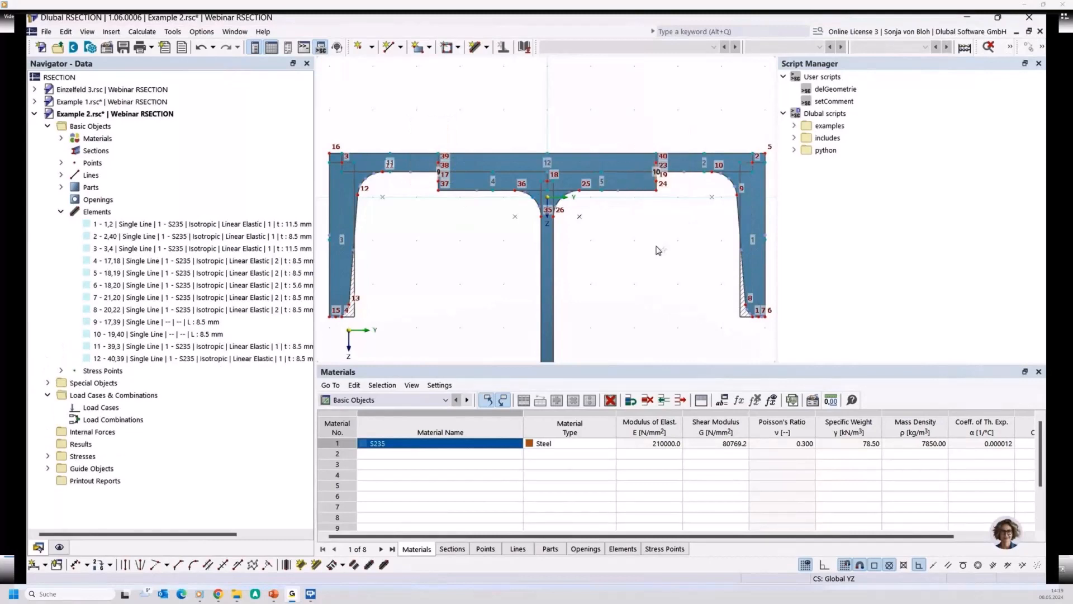
- Examine the connection at point 39 and the adjoining UPN web elements
{"action": "scroll", "coordinate": [429, 191], "scroll_direction": "up", "scroll_amount": 2}
{"action": "scroll", "coordinate": [431, 144], "scroll_direction": "up", "scroll_amount": 1}
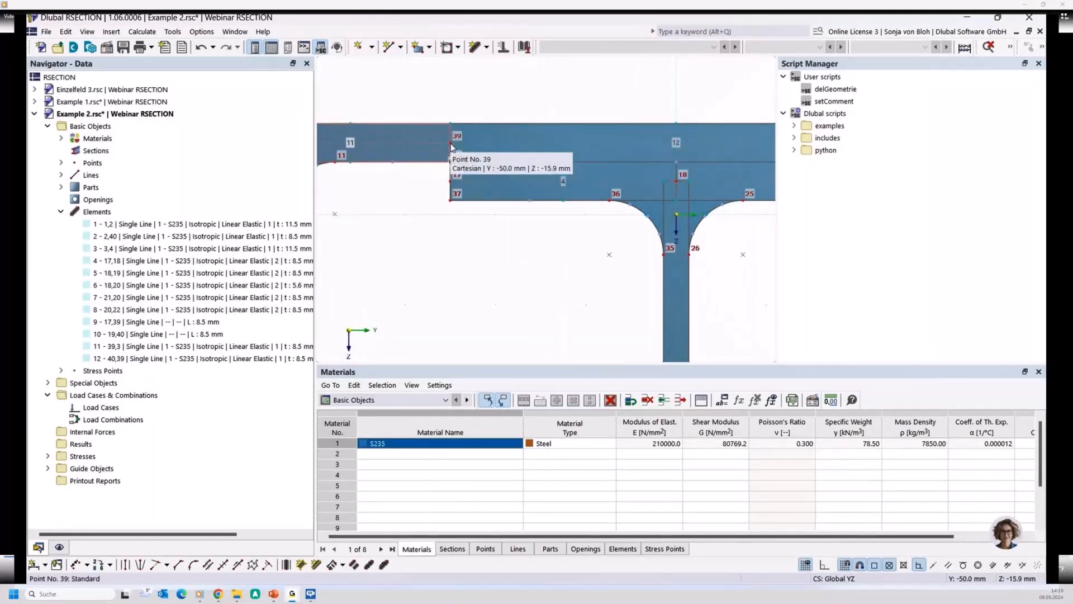
{"action": "scroll", "coordinate": [451, 147], "scroll_direction": "down", "scroll_amount": 2}
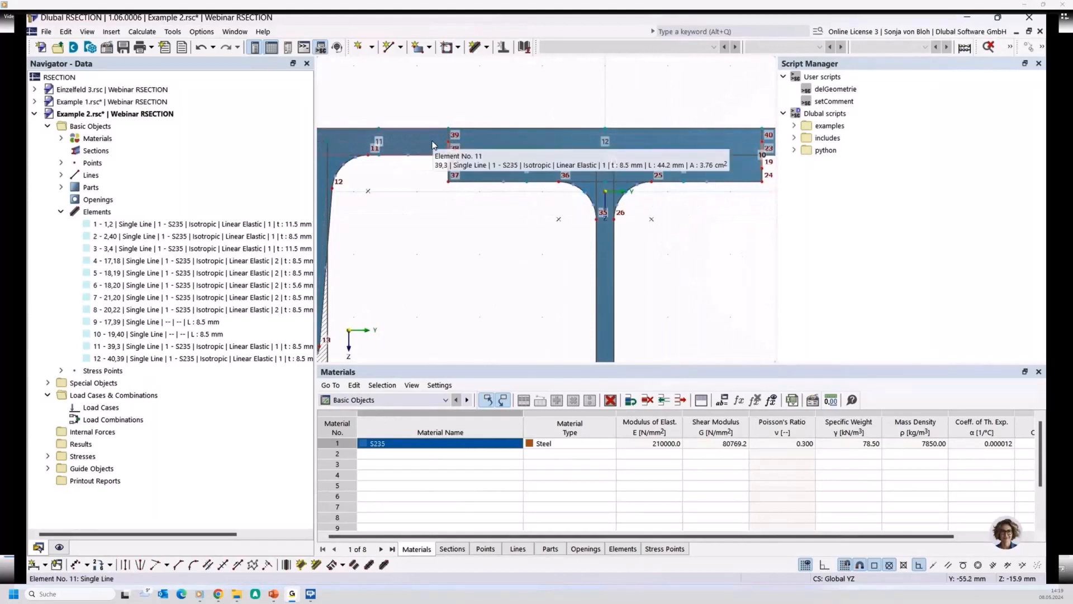
{"action": "scroll", "coordinate": [424, 140], "scroll_direction": "down", "scroll_amount": 1}
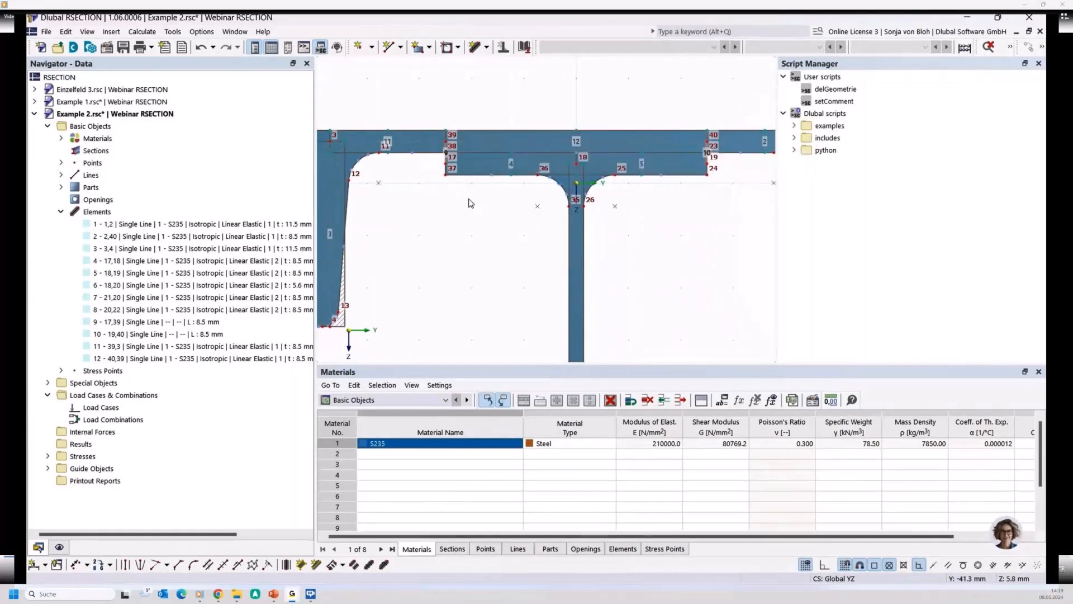
{"action": "scroll", "coordinate": [470, 203], "scroll_direction": "down", "scroll_amount": 2}
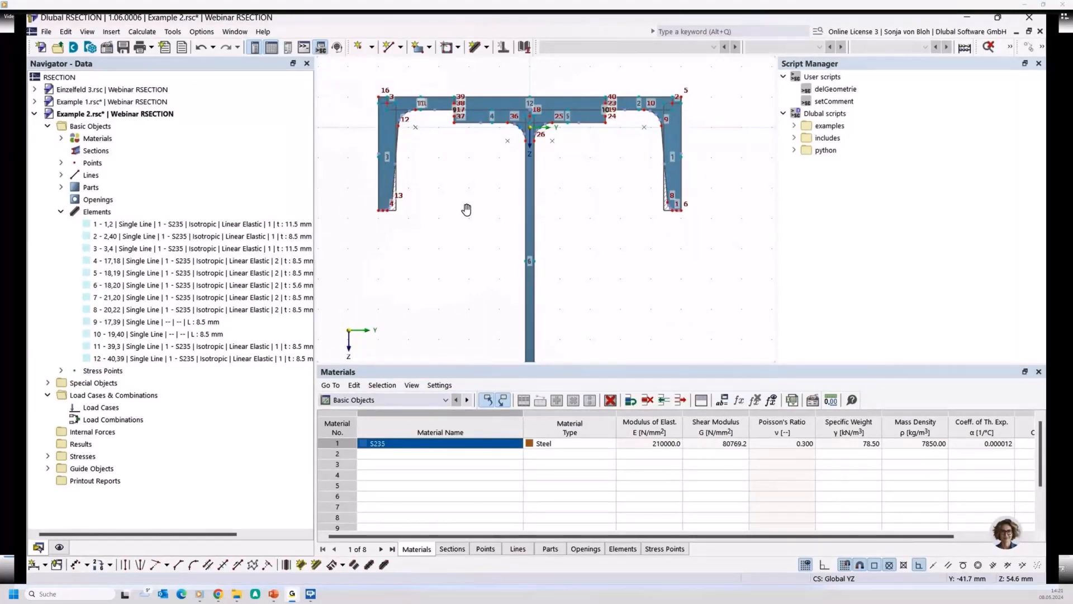
- Create a new model named Example 3 using Thin-Walled Analysis, with the Effective / Steel / Aluminum section add-on to EN 1993-1-1 and EN 1993-1-5
{"action": "left_click", "coordinate": [42, 48]}
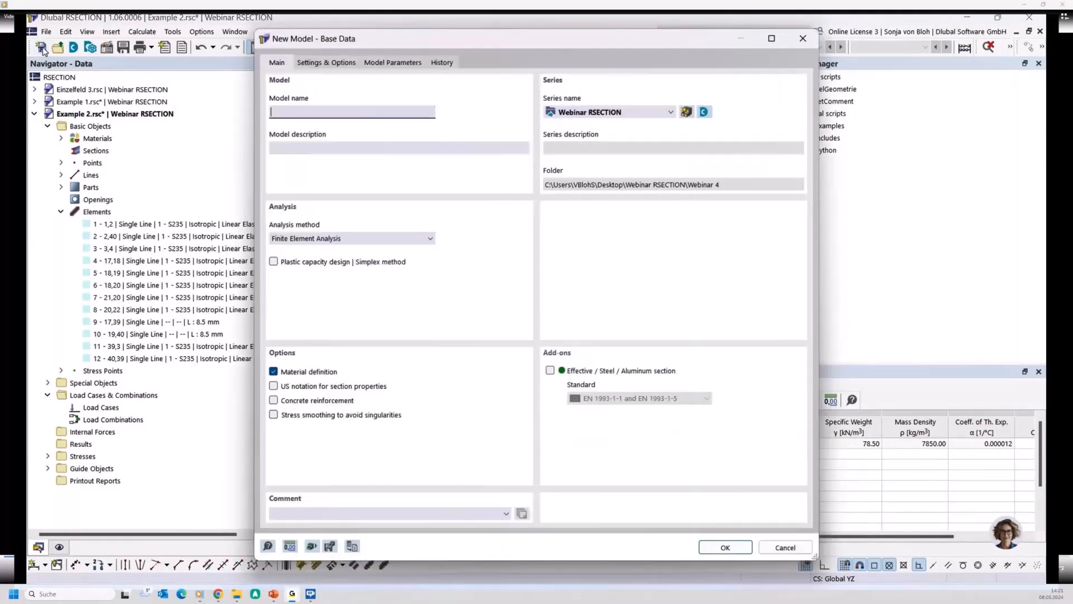
{"action": "type", "text": "Example 3"}
{"action": "left_click", "coordinate": [343, 239]}
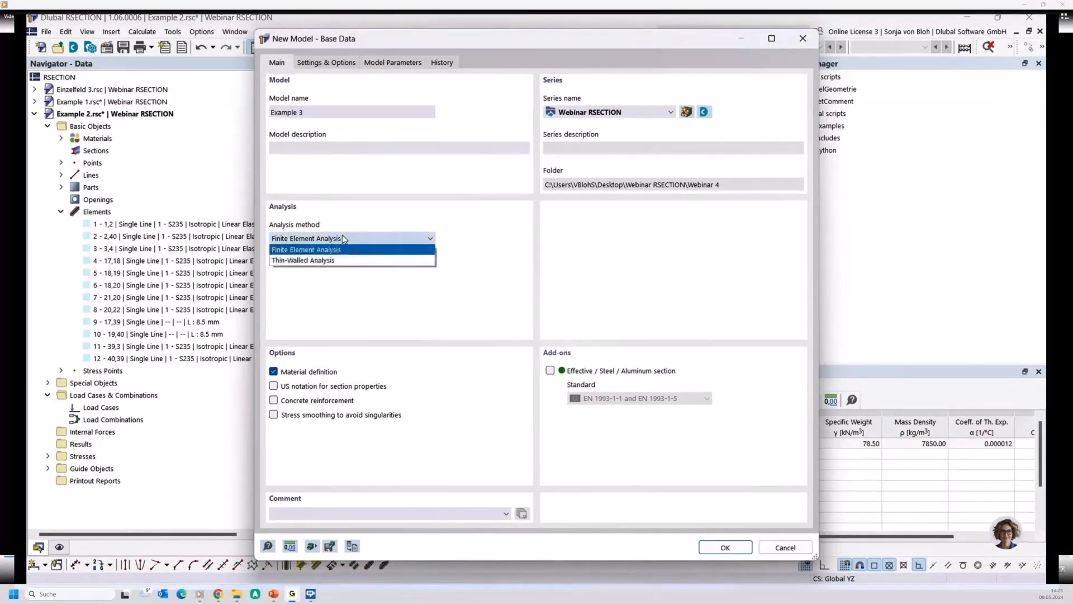
{"action": "left_click", "coordinate": [301, 261]}
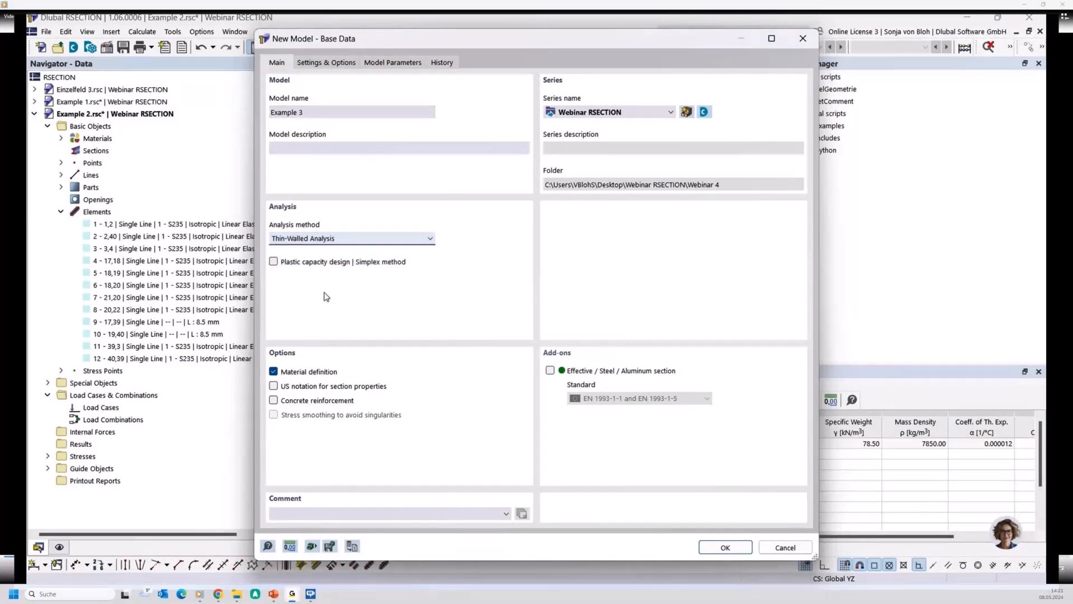
{"action": "left_click", "coordinate": [550, 370]}
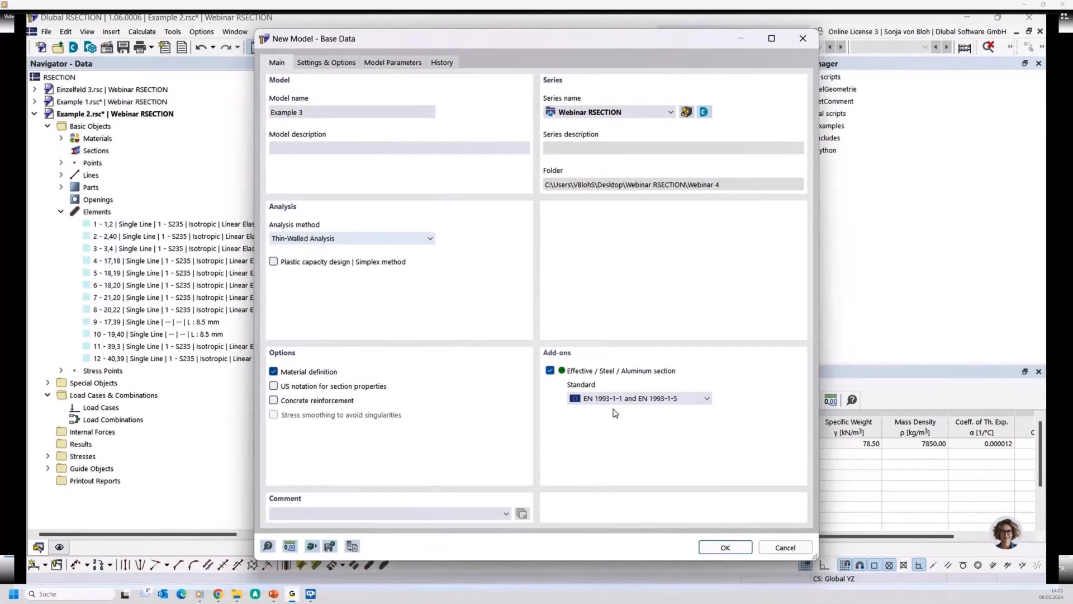
{"action": "left_click", "coordinate": [724, 547]}
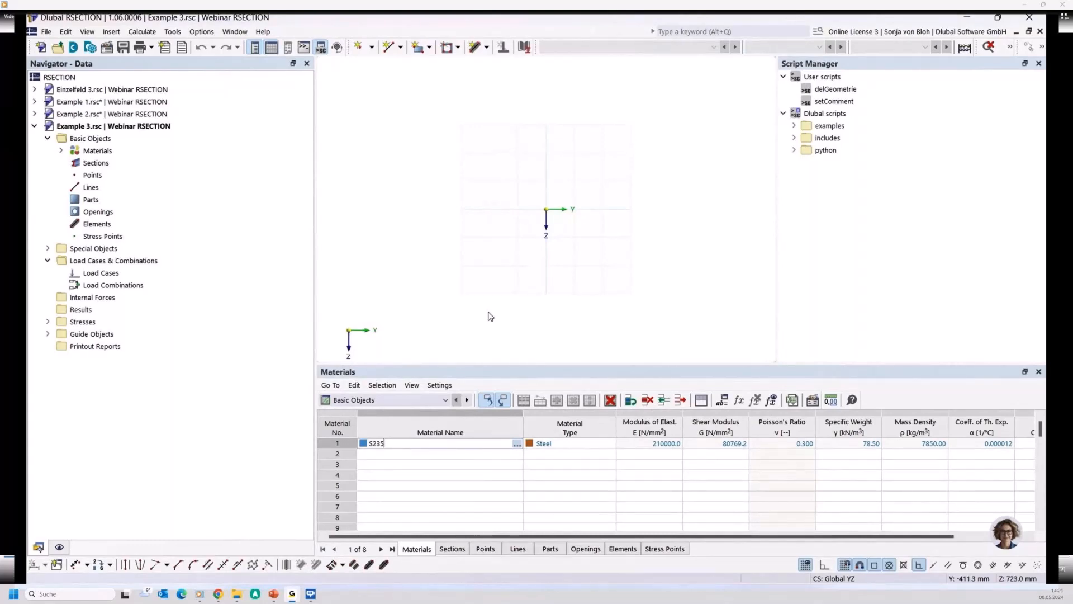
- Insert the thin-walled parametric channel section U 150/75/8/10/12/5/H and explode it into editable geometry
{"action": "right_click", "coordinate": [102, 164]}
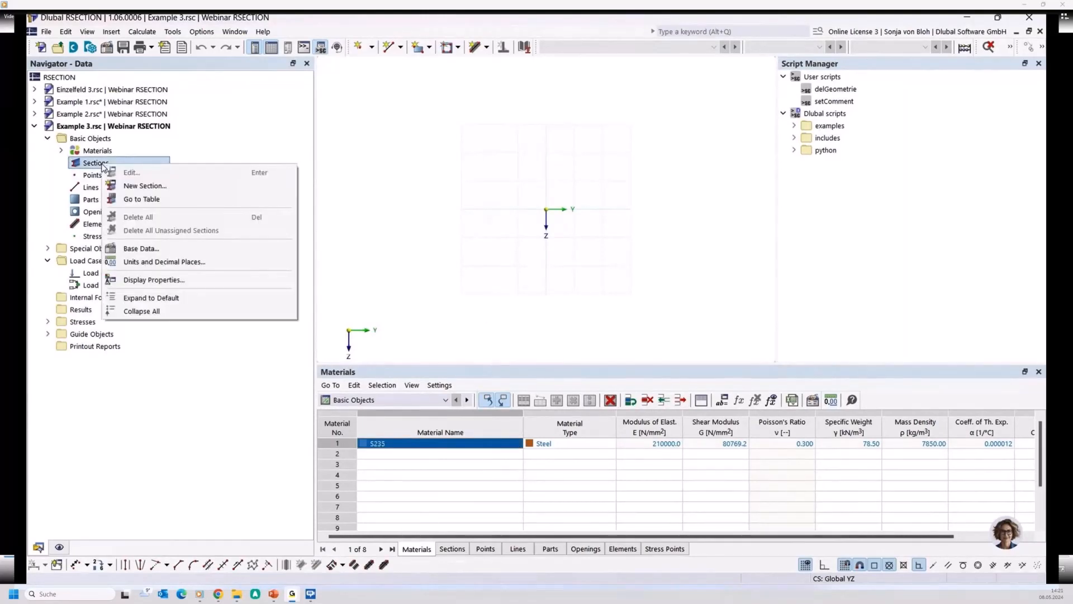
{"action": "left_click", "coordinate": [127, 186]}
{"action": "left_click", "coordinate": [635, 67]}
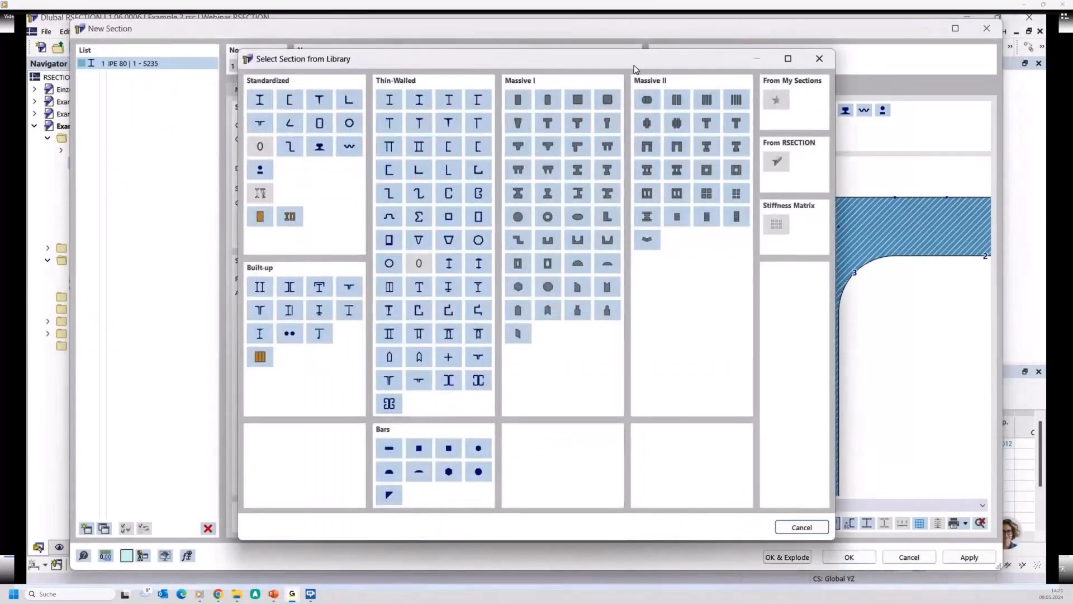
{"action": "left_click", "coordinate": [448, 148]}
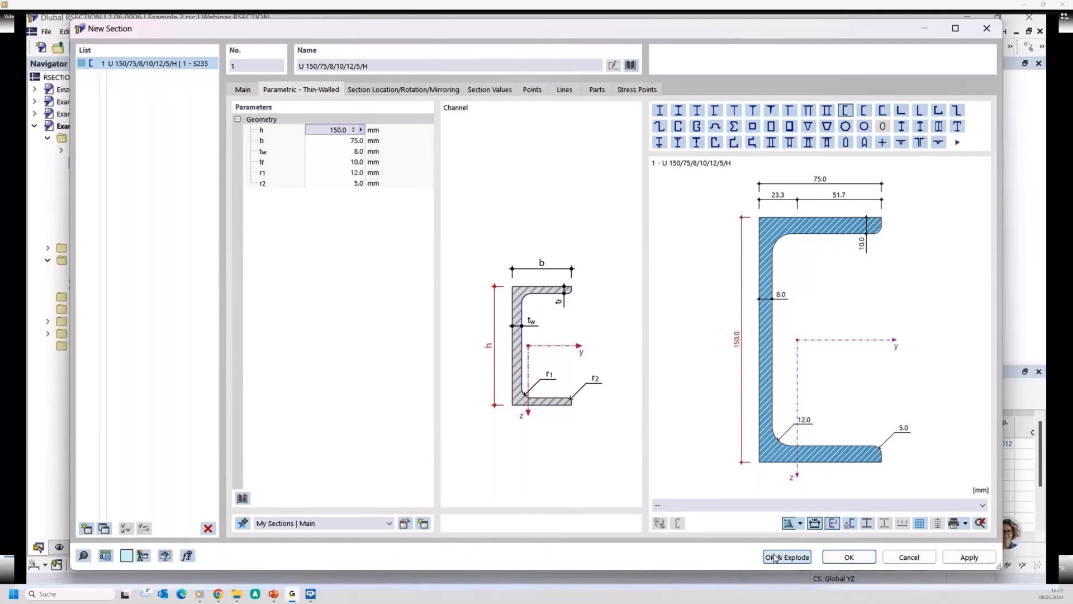
{"action": "left_click", "coordinate": [792, 562]}
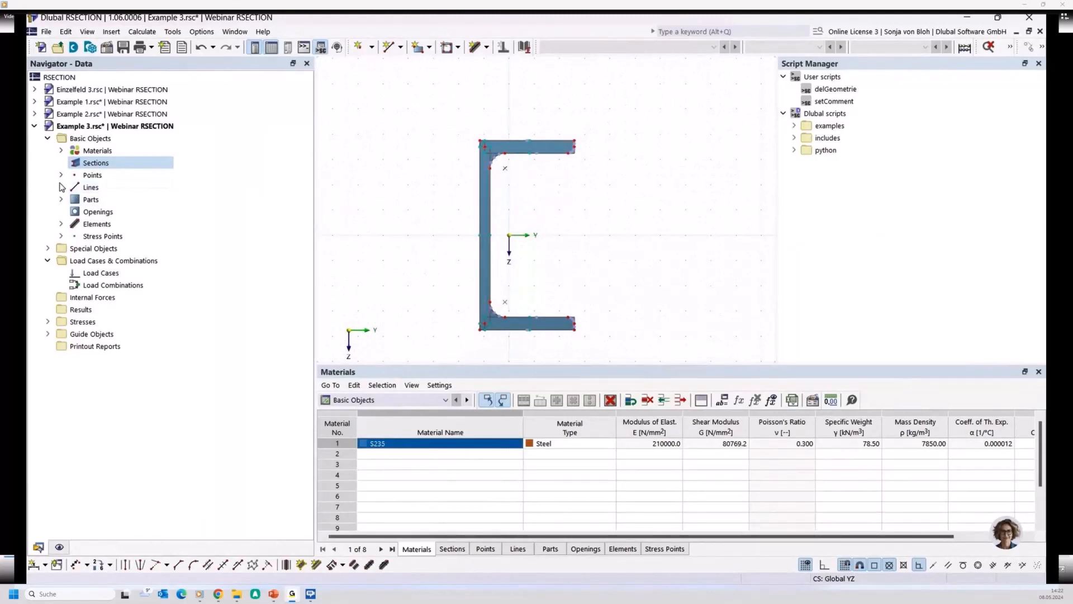
- Examine the exploded channel's lines, its part with boundary lines, and its elements
{"action": "left_click", "coordinate": [61, 187]}
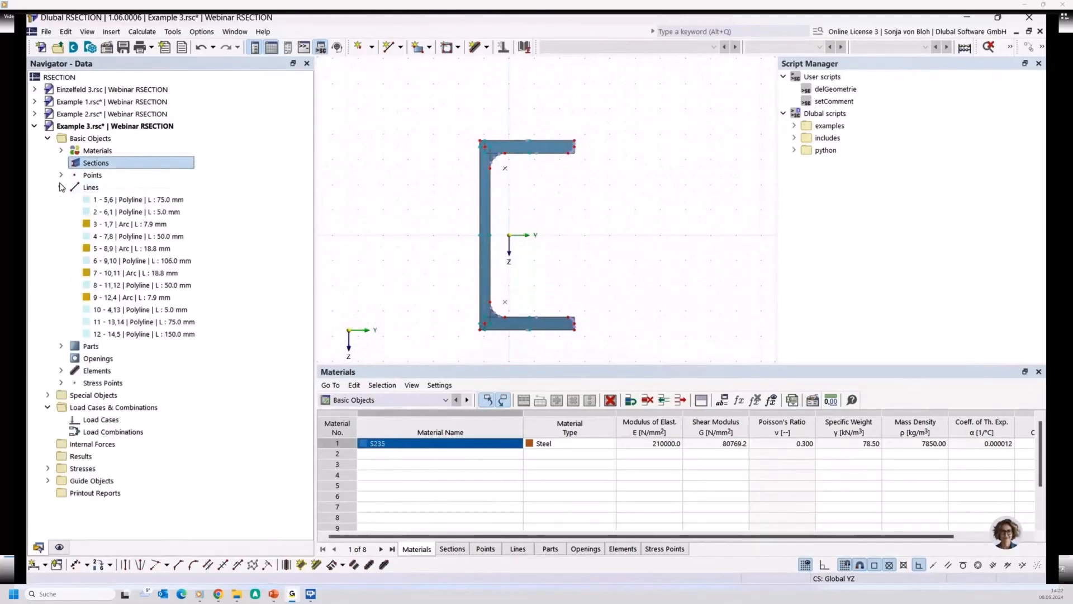
{"action": "left_click", "coordinate": [109, 200]}
{"action": "left_click", "coordinate": [61, 346]}
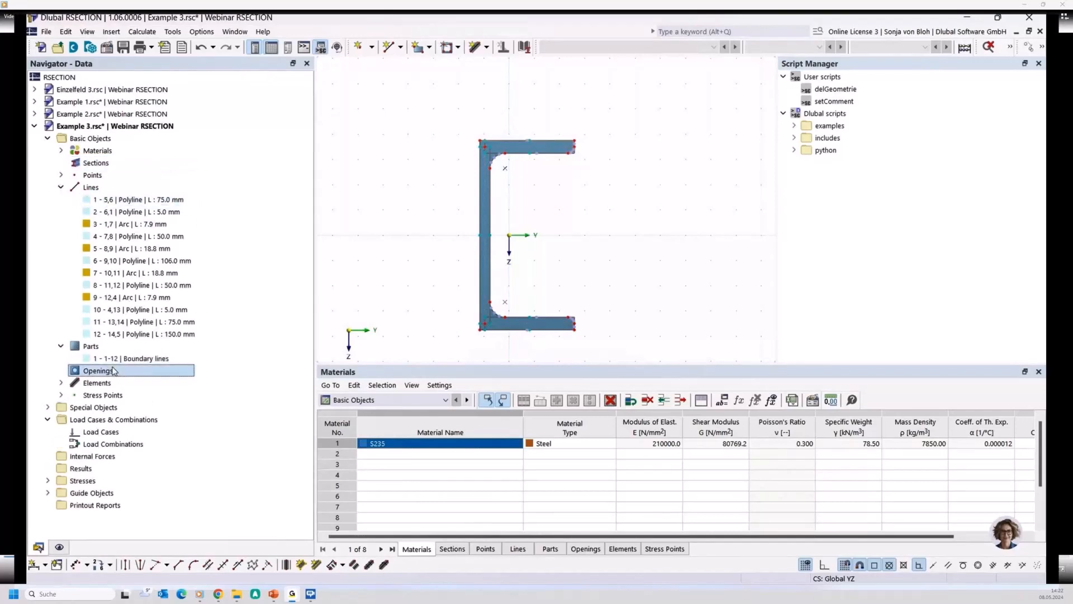
{"action": "left_click", "coordinate": [123, 358]}
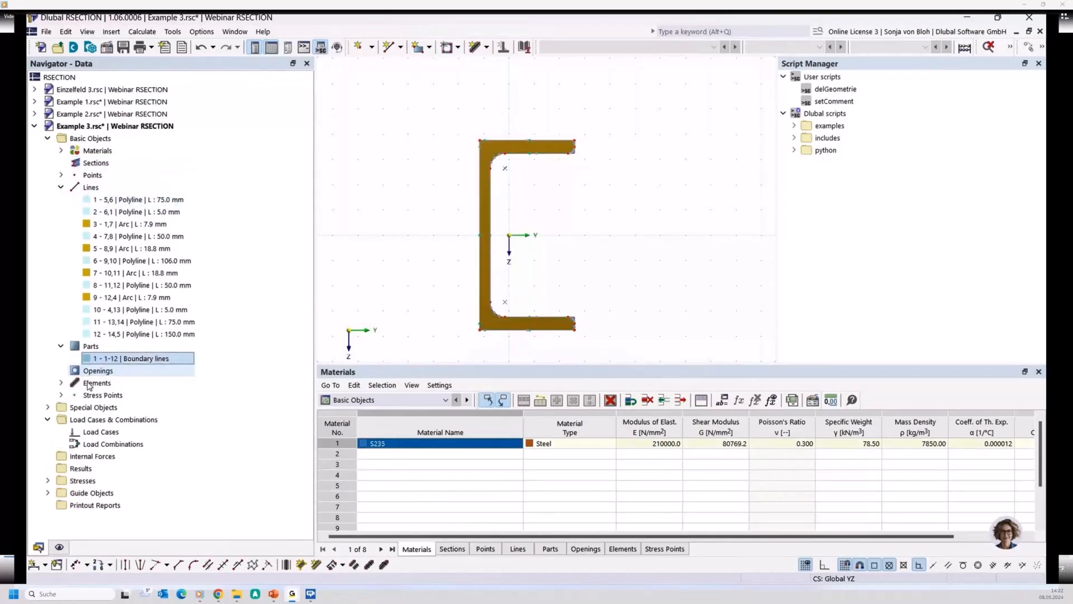
{"action": "left_click", "coordinate": [62, 382]}
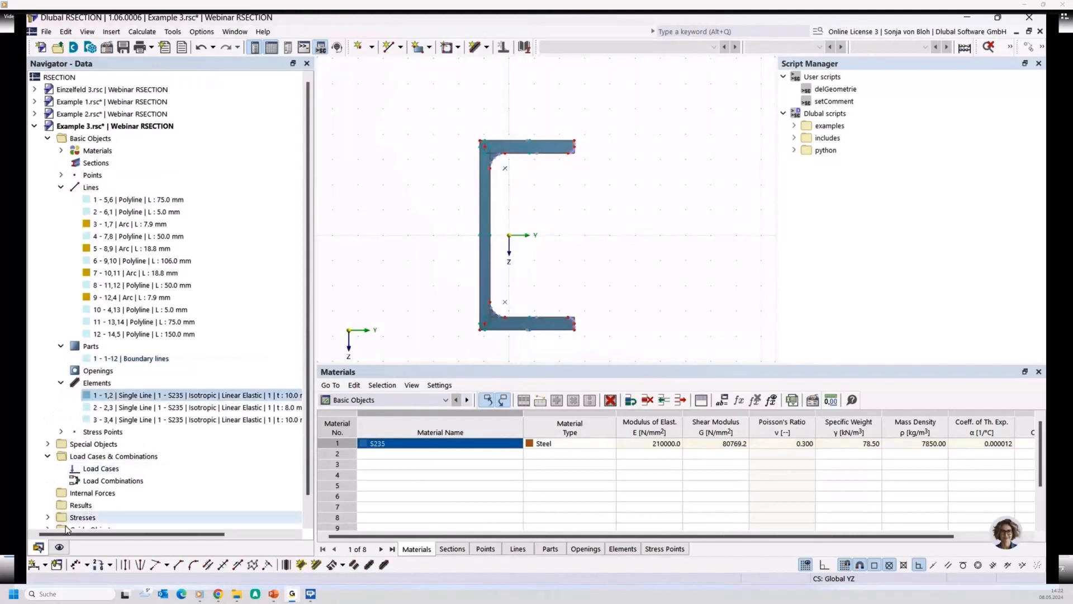
- Turn on the display of subpanels and highlight the web's subpanel on the channel section
{"action": "left_click", "coordinate": [59, 547]}
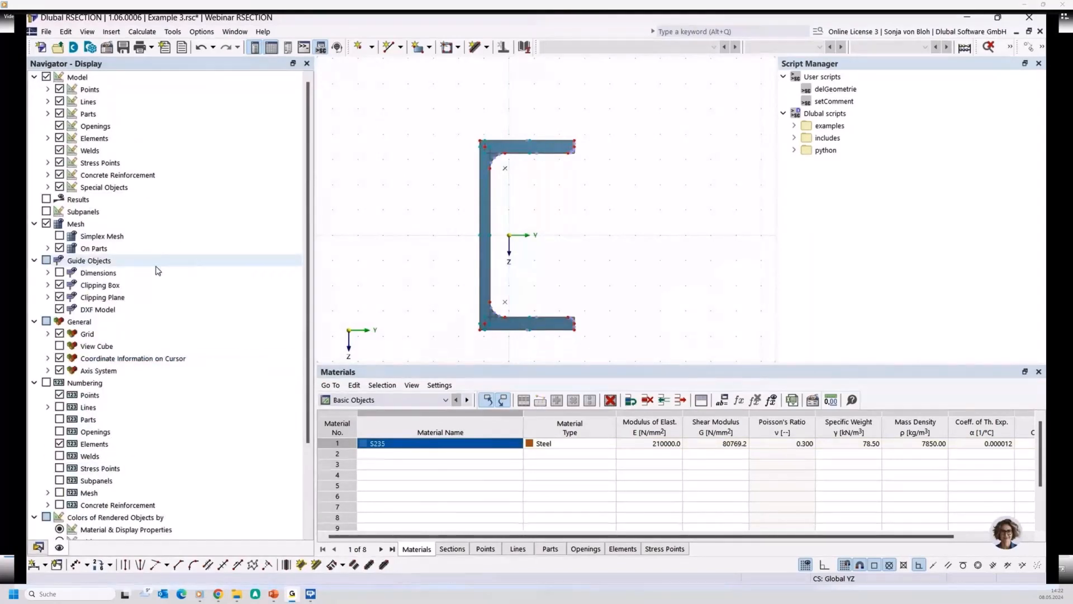
{"action": "left_click", "coordinate": [47, 211]}
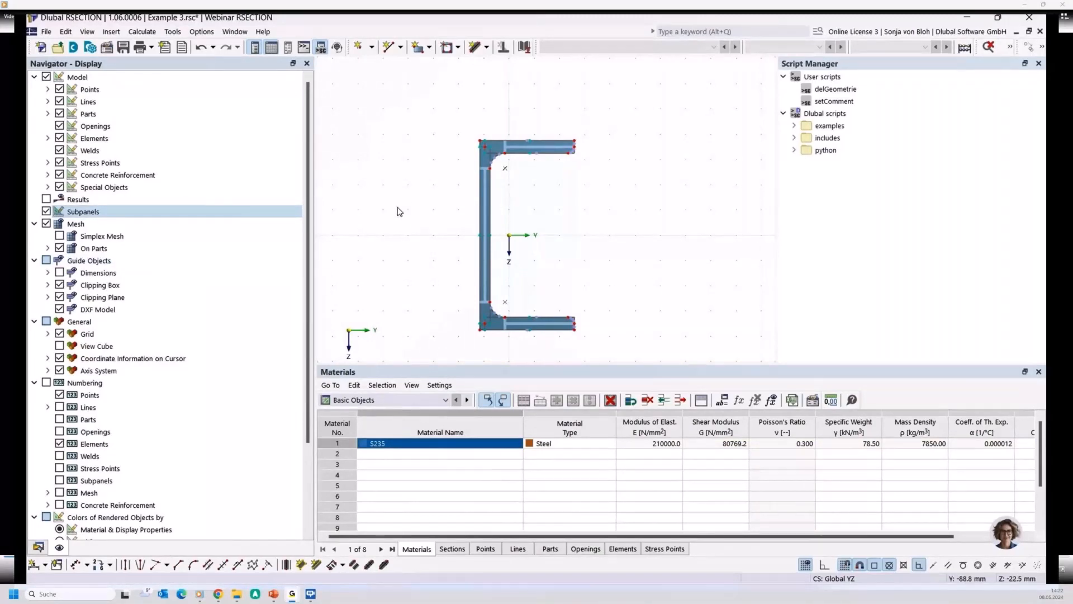
{"action": "scroll", "coordinate": [398, 209], "scroll_direction": "up", "scroll_amount": 1}
{"action": "middle_click_drag", "start_coordinate": [393, 216], "coordinate": [316, 199]}
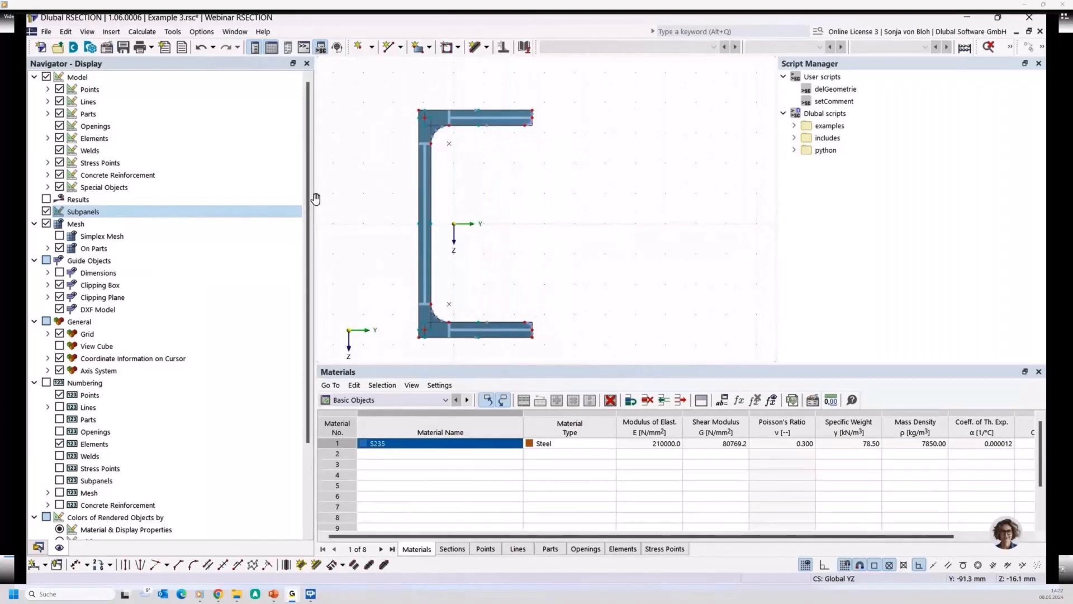
{"action": "left_click", "coordinate": [426, 194]}
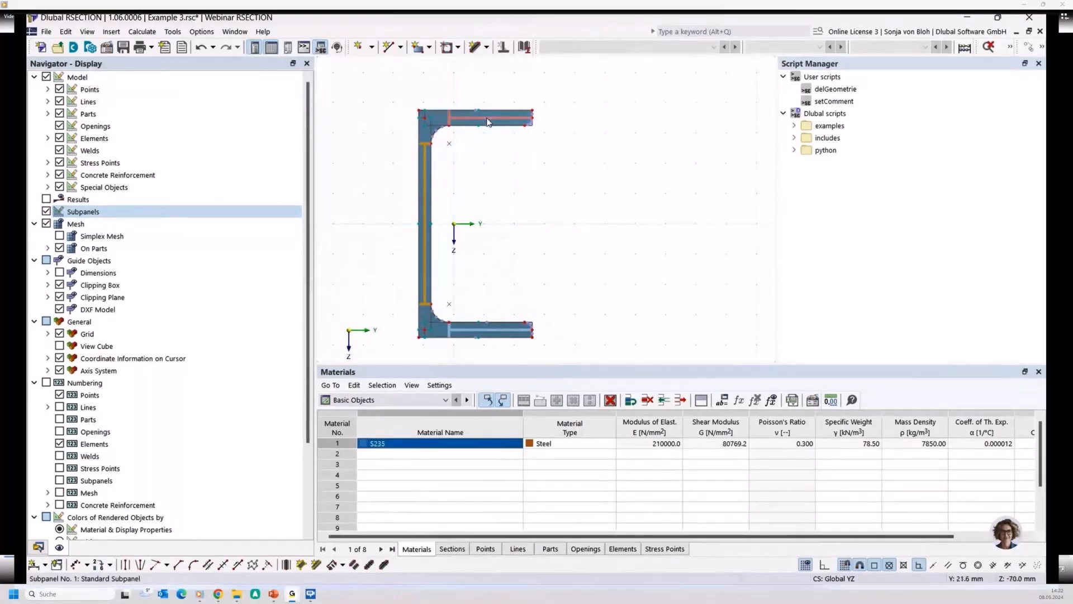
{"action": "left_click", "coordinate": [509, 219]}
- Move the upper corner point at the free end of the channel's top flange by -10 mm in Z
{"action": "scroll", "coordinate": [535, 131], "scroll_direction": "up", "scroll_amount": 2}
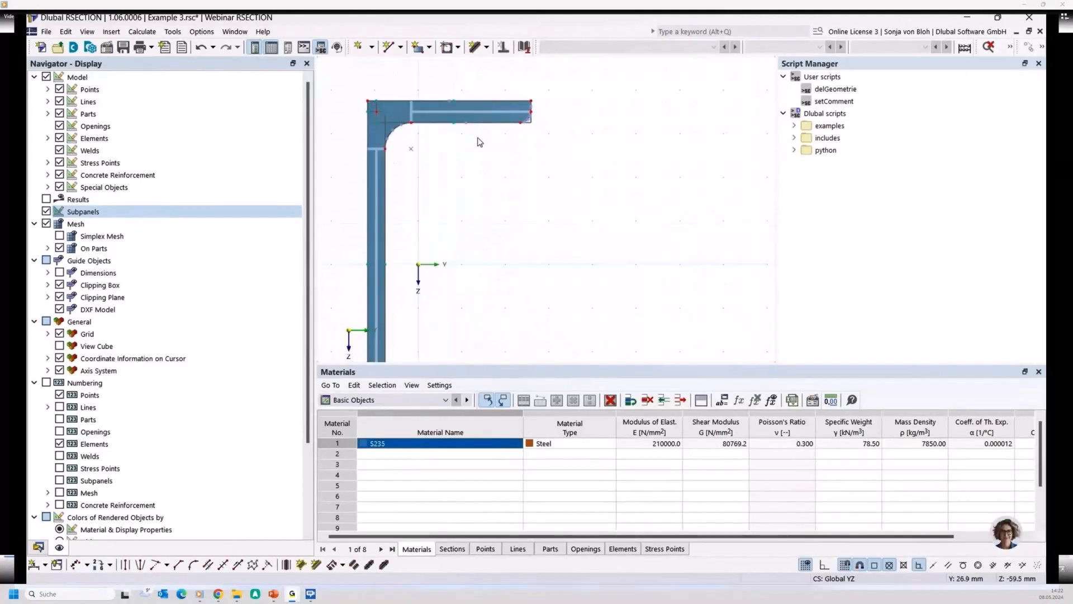
{"action": "middle_click_drag", "start_coordinate": [481, 144], "coordinate": [534, 230]}
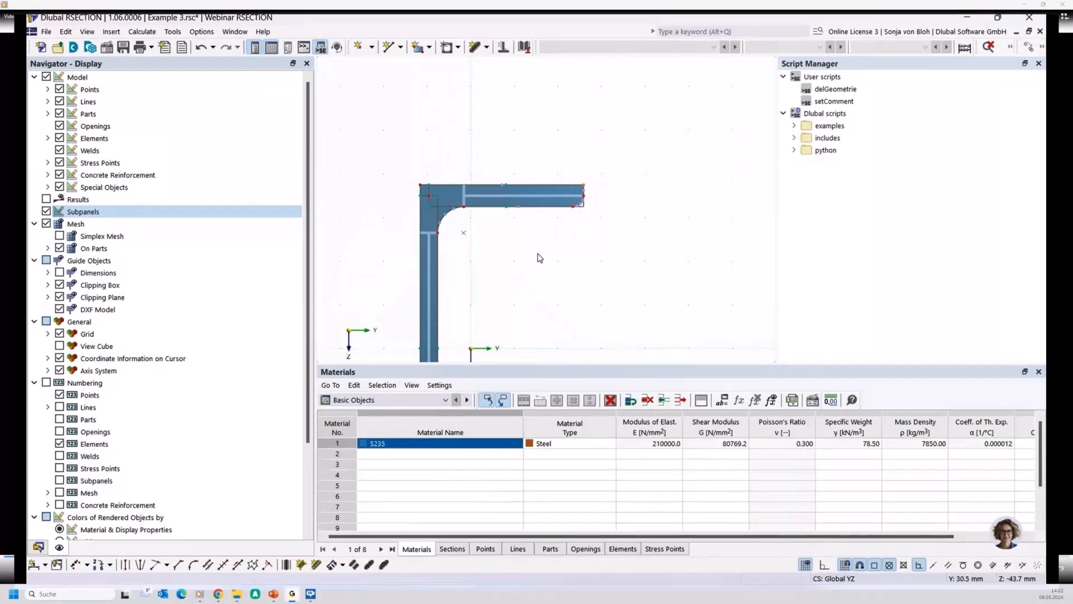
{"action": "left_click", "coordinate": [1028, 48]}
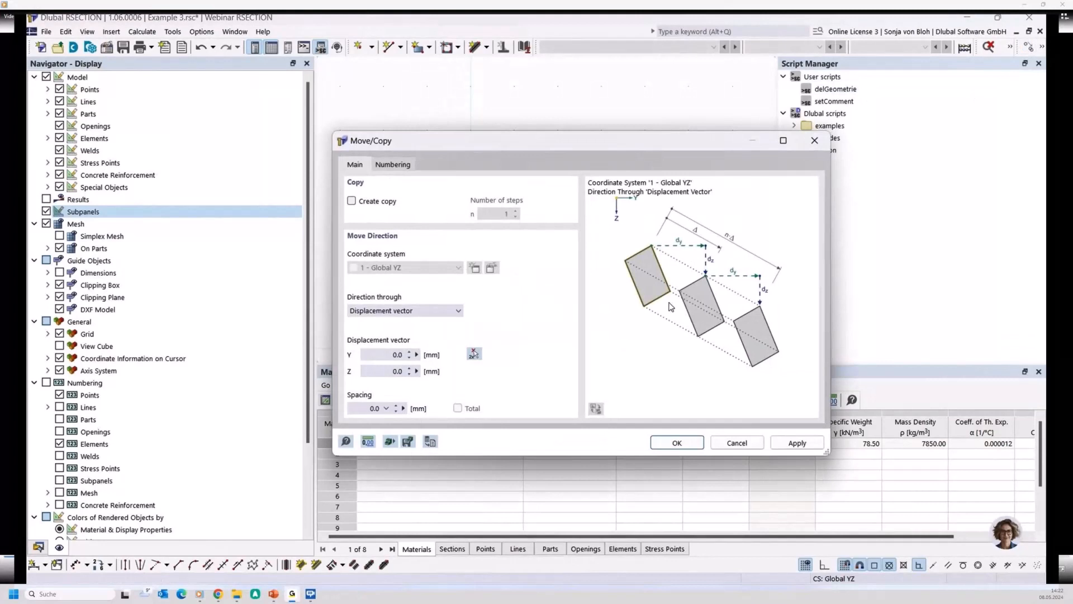
{"action": "left_click_drag", "start_coordinate": [390, 371], "coordinate": [462, 370]}
{"action": "type", "text": "-10"}
{"action": "left_click", "coordinate": [675, 443]}
{"action": "left_click", "coordinate": [675, 443]}
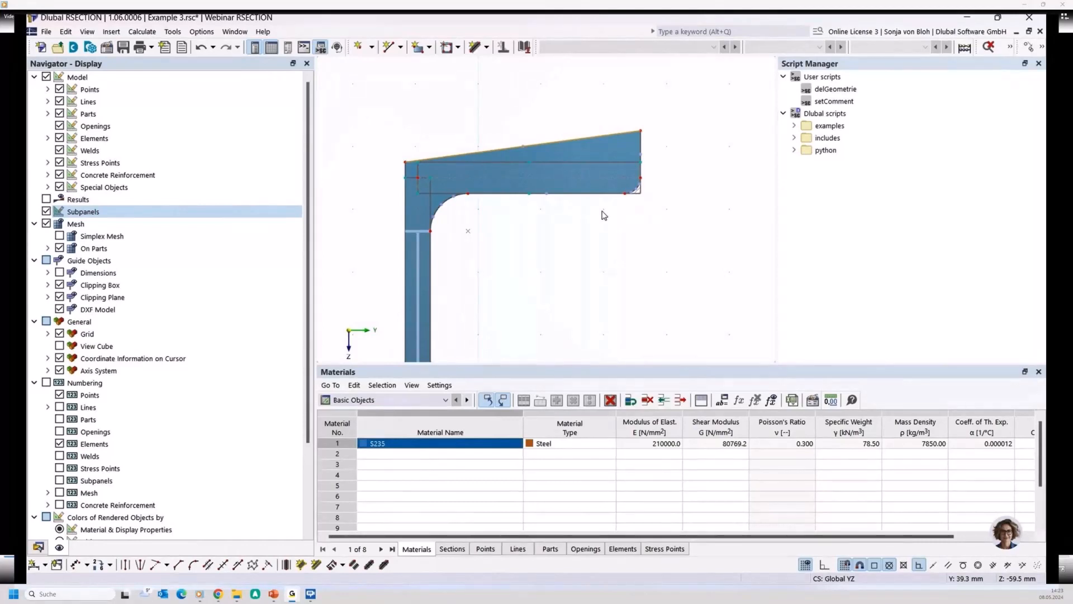
- Run a full calculation to check the plausibility of the modified section, and abort it at the check of element 1
{"action": "left_click", "coordinate": [155, 35]}
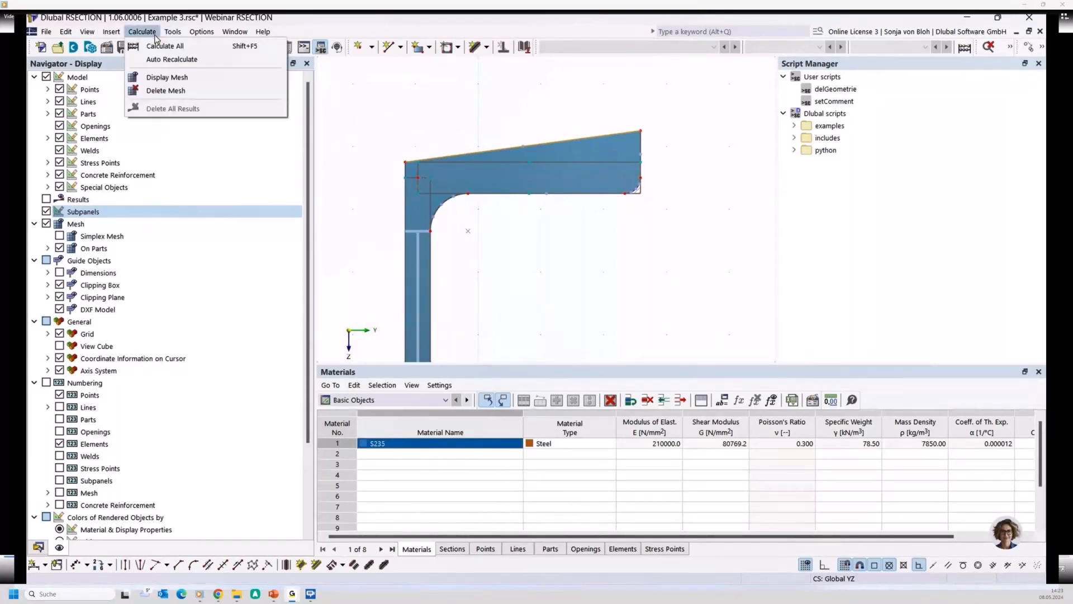
{"action": "left_click", "coordinate": [156, 48]}
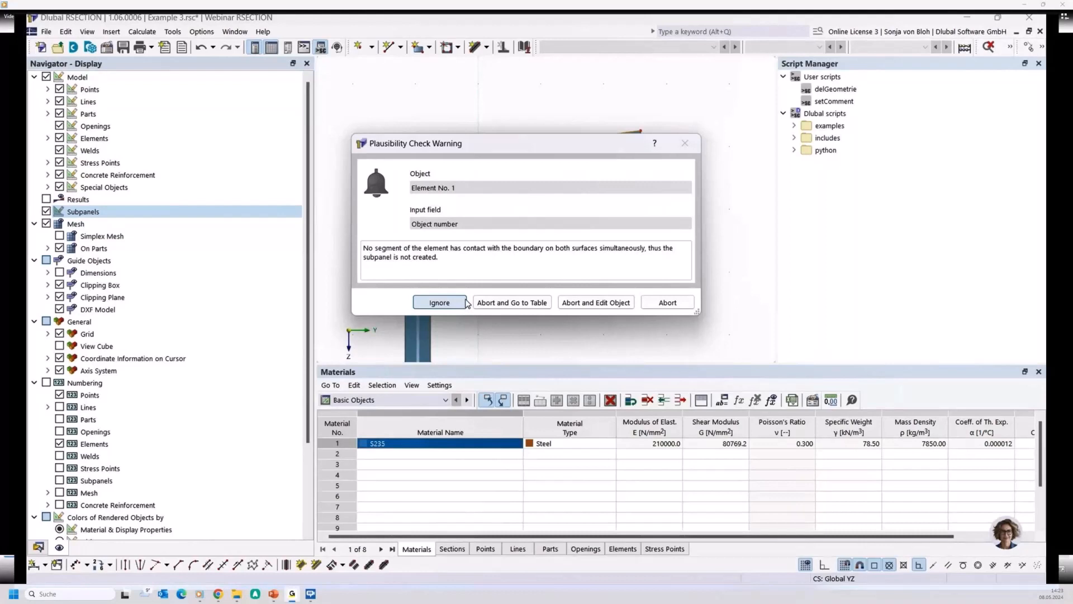
{"action": "left_click", "coordinate": [667, 302]}
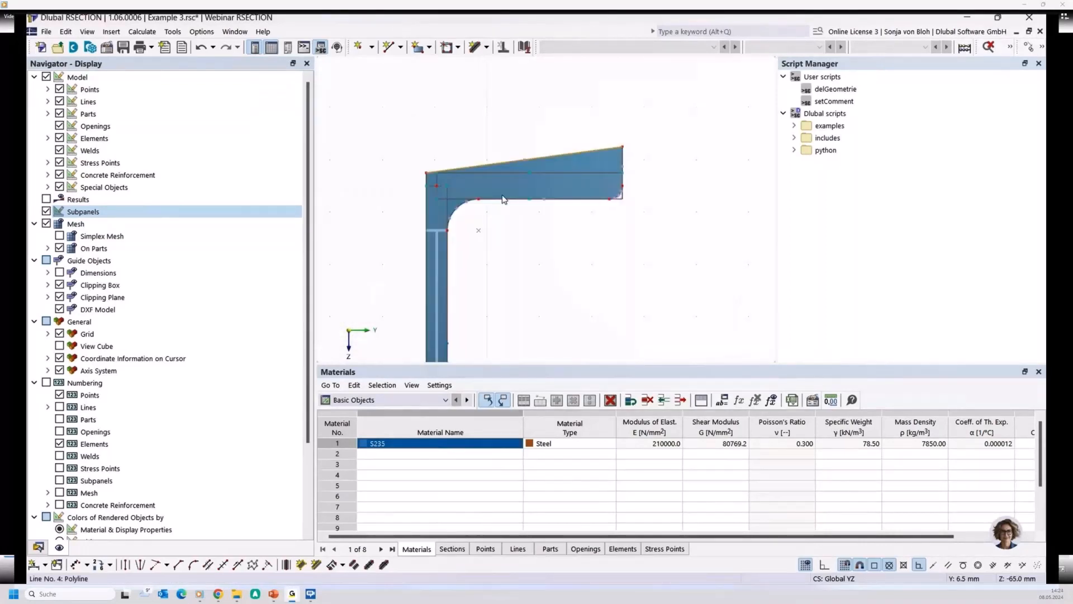
- Examine the subpanels along the web and flanges of the modified channel section
{"action": "scroll", "coordinate": [503, 199], "scroll_direction": "down", "scroll_amount": 5}
{"action": "middle_click_drag", "start_coordinate": [498, 271], "coordinate": [493, 240]}
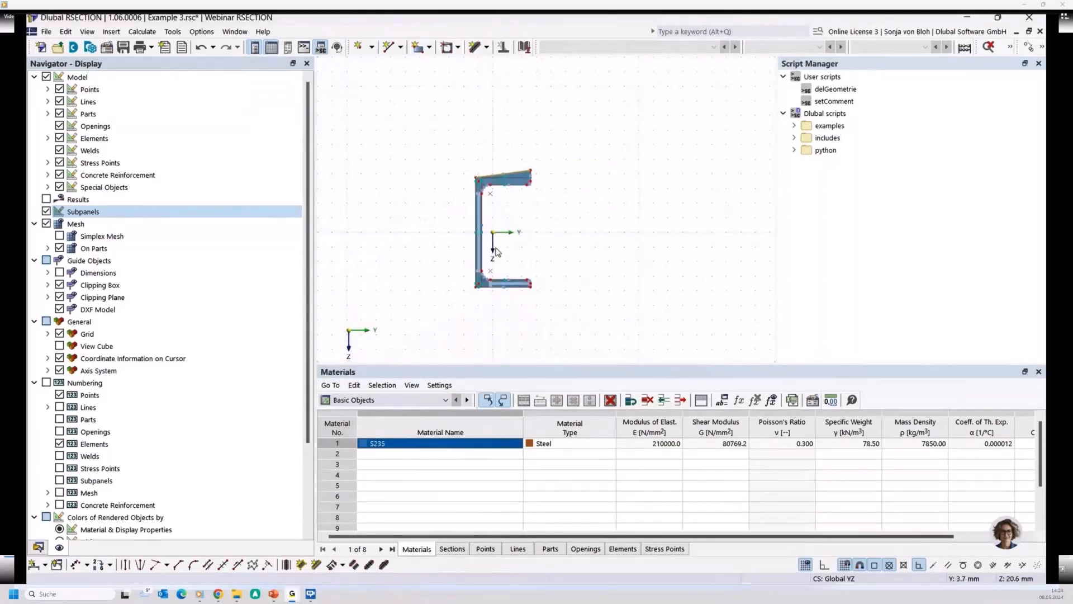
{"action": "scroll", "coordinate": [495, 252], "scroll_direction": "up", "scroll_amount": 3}
{"action": "scroll", "coordinate": [459, 280], "scroll_direction": "up", "scroll_amount": 2}
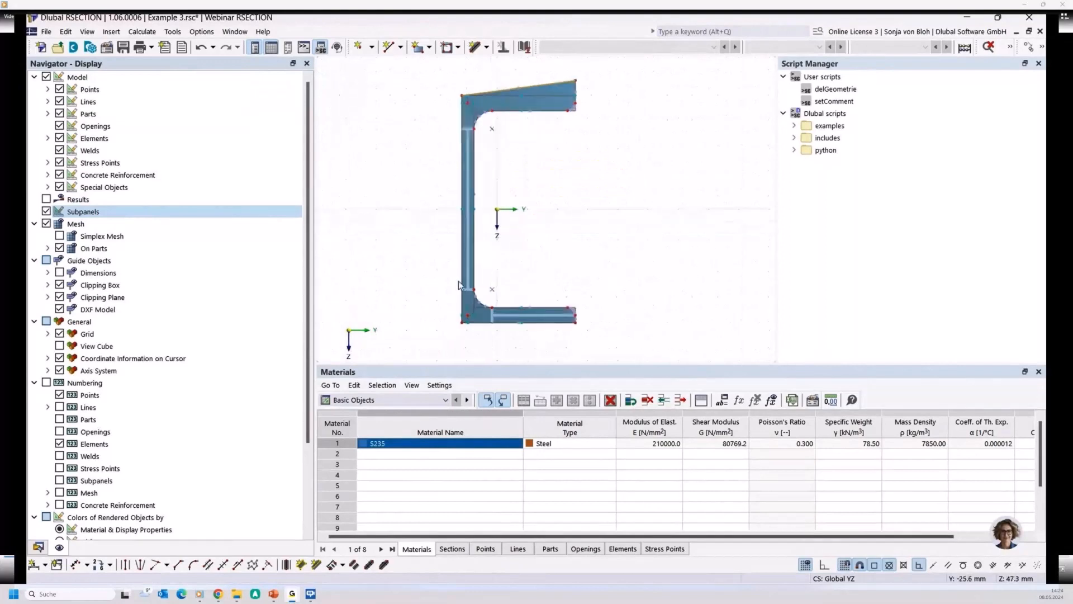
{"action": "left_click", "coordinate": [469, 233]}
- Create the model Example 4 with Thin-Walled Analysis and the effective steel/aluminum section add-on to EN 1993-1-1 and EN 1993-1-5
{"action": "left_click", "coordinate": [41, 47]}
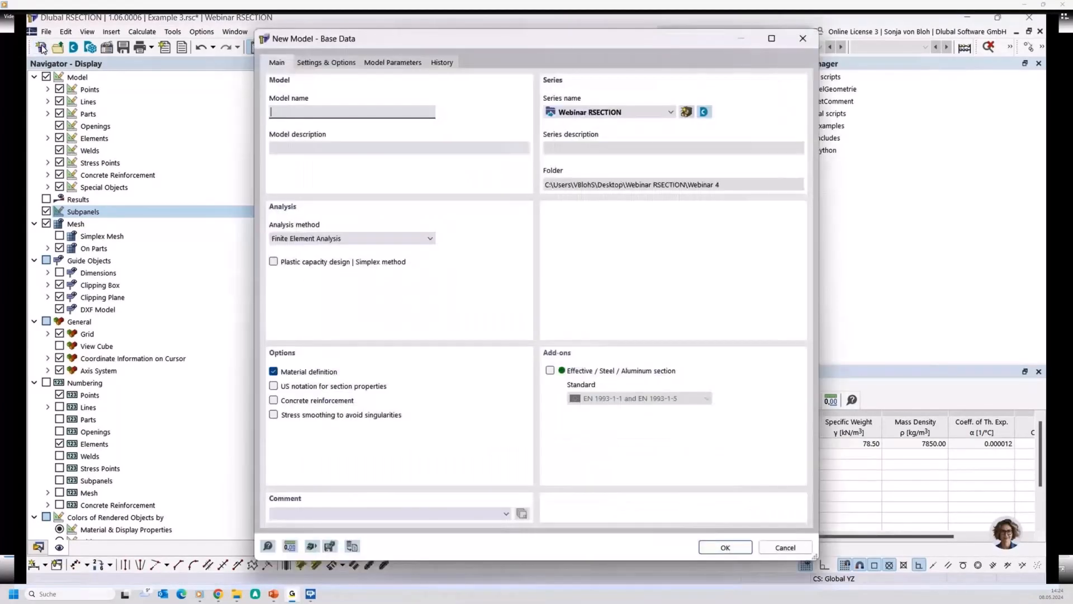
{"action": "type", "text": "Example 4"}
{"action": "left_click", "coordinate": [402, 239]}
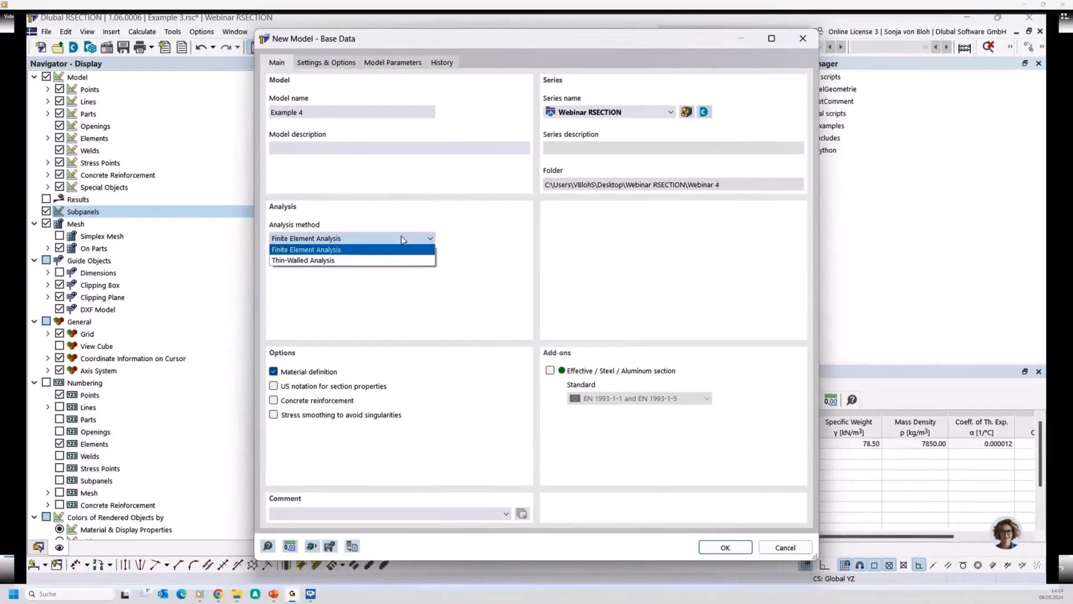
{"action": "left_click", "coordinate": [336, 261]}
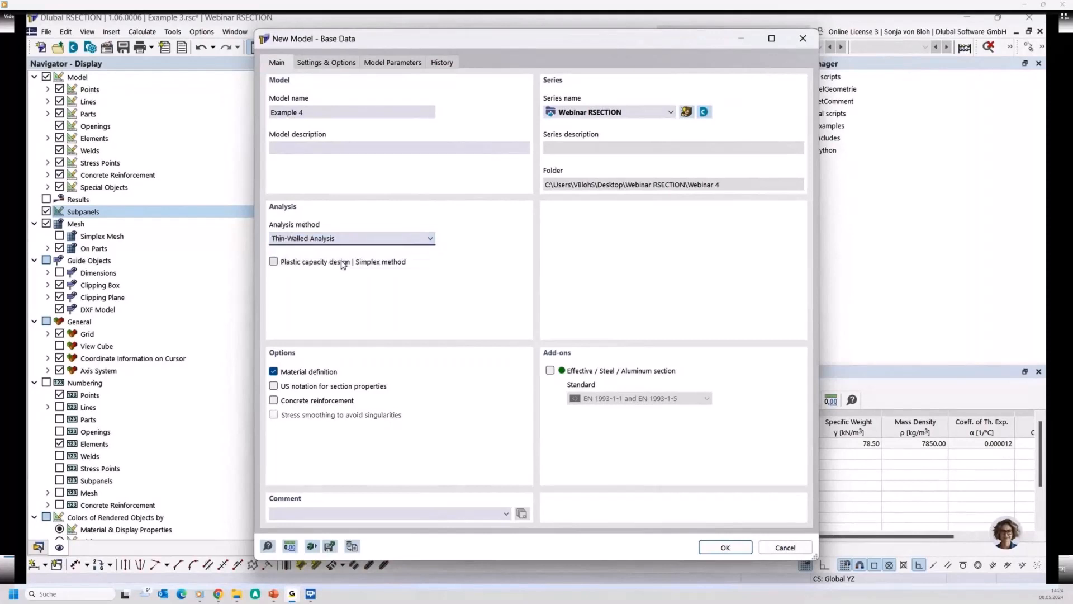
{"action": "left_click", "coordinate": [550, 370]}
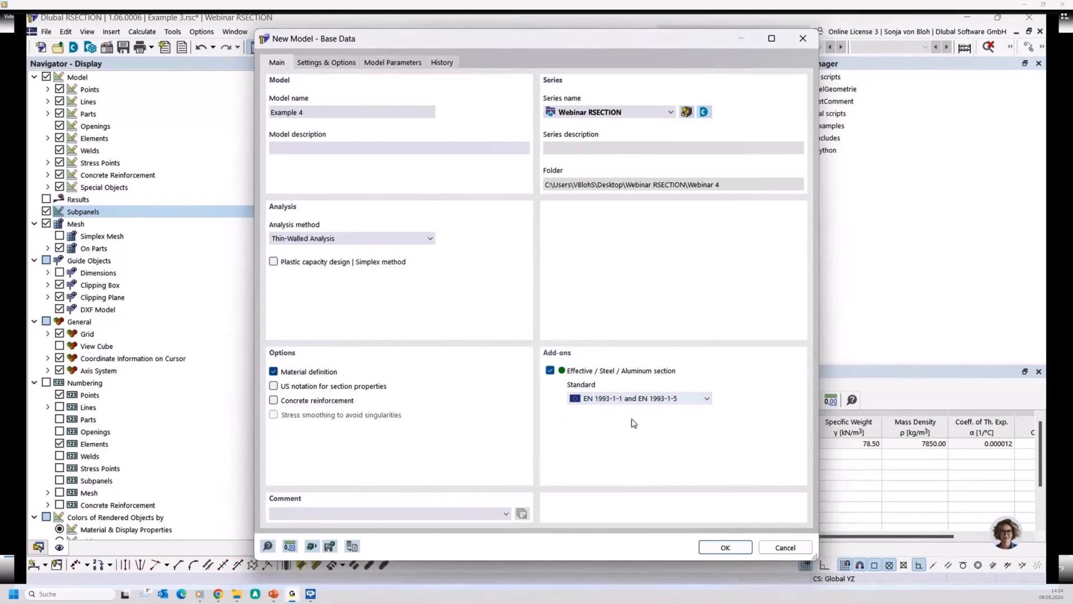
{"action": "left_click", "coordinate": [724, 548]}
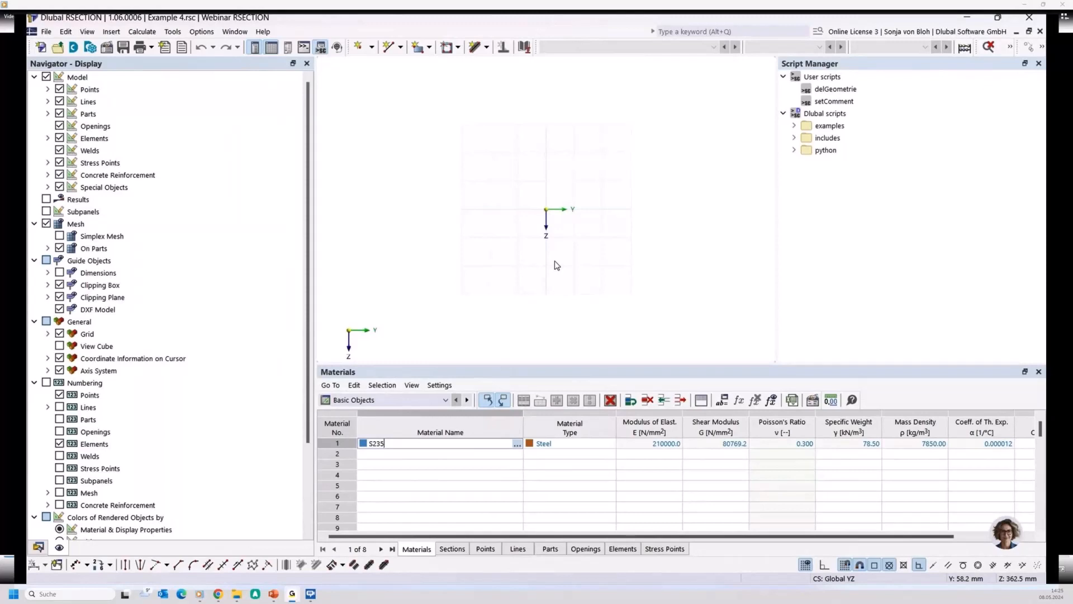
- Toggle the automatic connection of lines and elements for the new model
{"action": "right_click", "coordinate": [478, 203]}
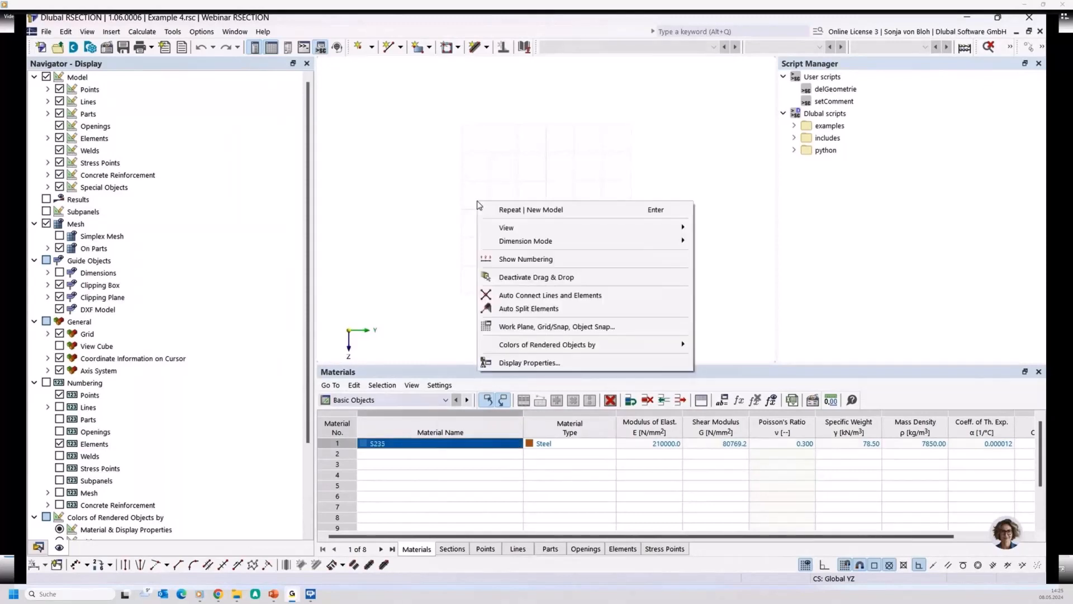
{"action": "left_click", "coordinate": [511, 296]}
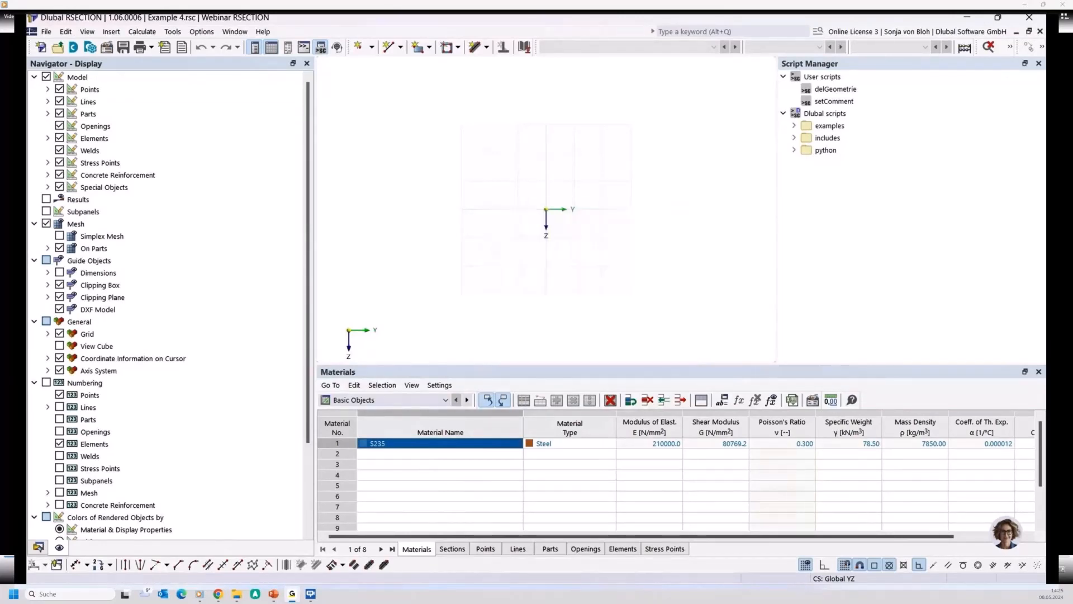
- Add an HEB 200 section according to DIN 1025-2:1995-11 from Ferona to the model at the origin
{"action": "left_click", "coordinate": [39, 547]}
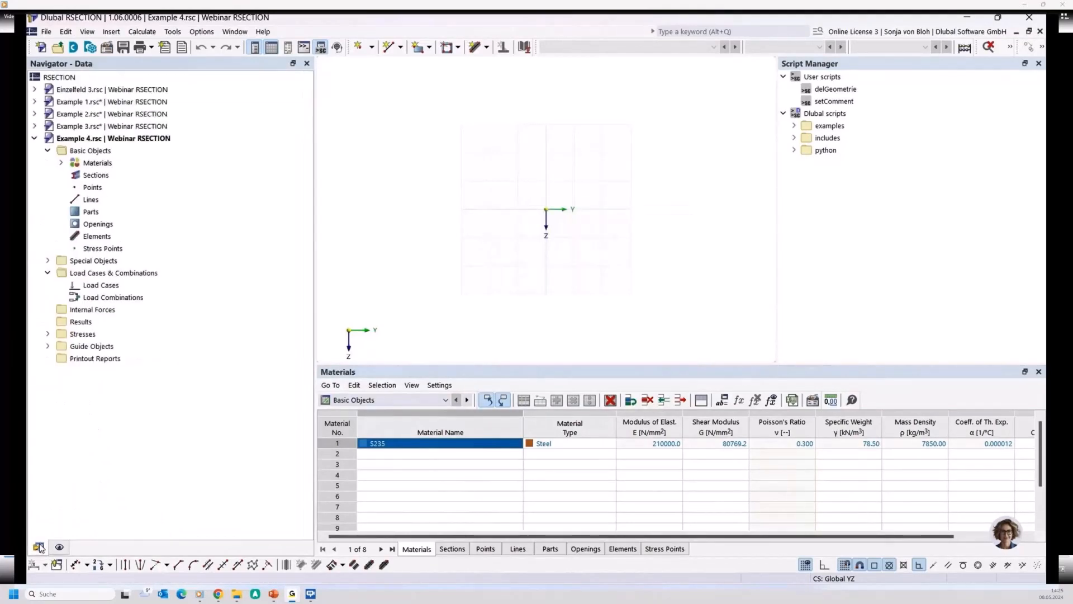
{"action": "right_click", "coordinate": [99, 177]}
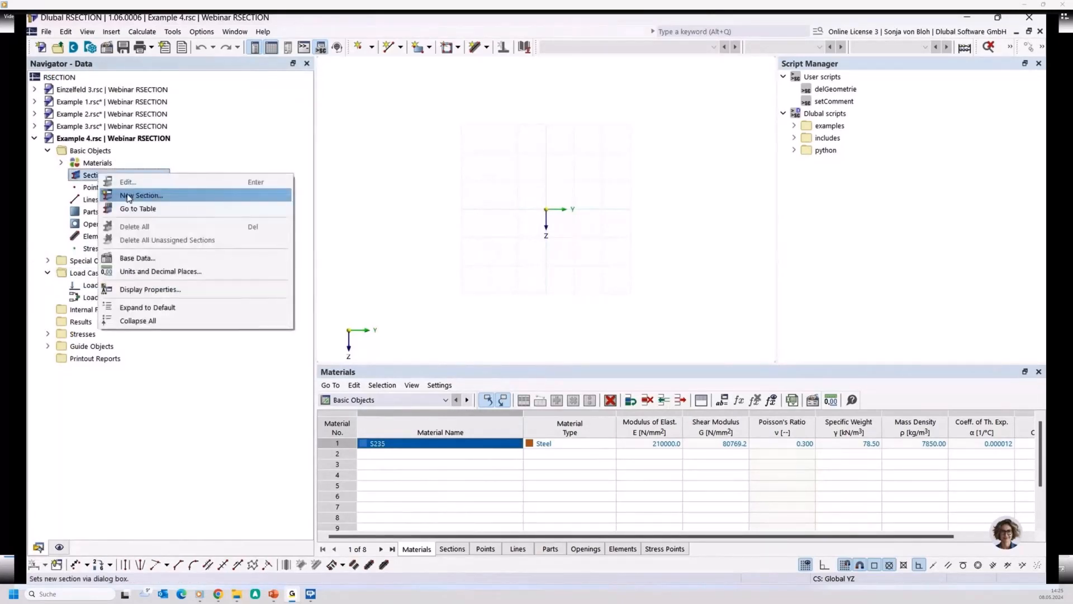
{"action": "left_click", "coordinate": [128, 196]}
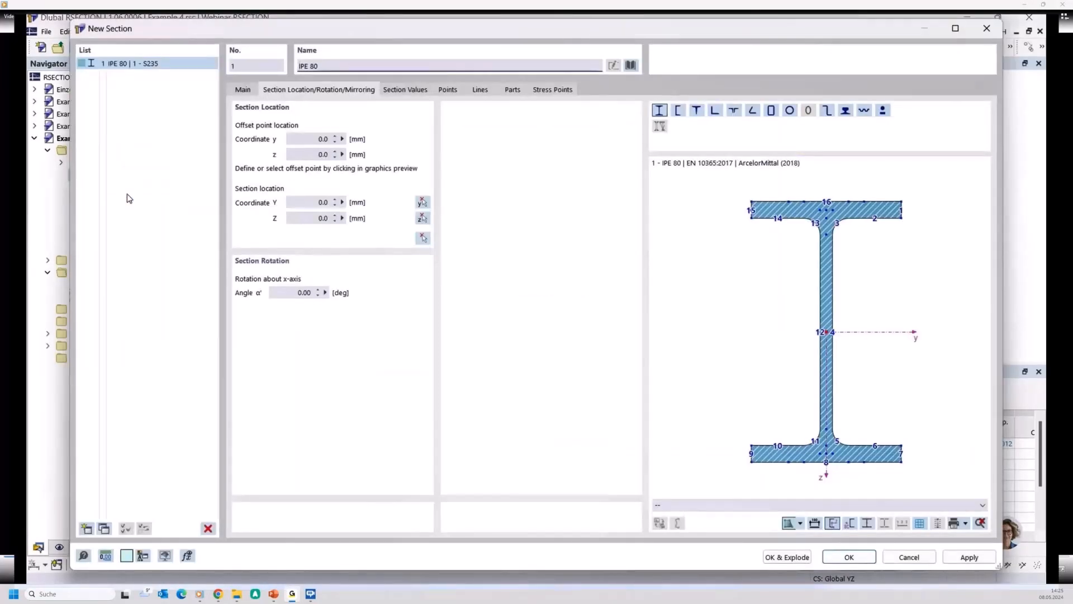
{"action": "left_click_drag", "start_coordinate": [334, 63], "coordinate": [235, 58]}
{"action": "key", "text": "BackSpace"}
{"action": "type", "text": "HEB 200"}
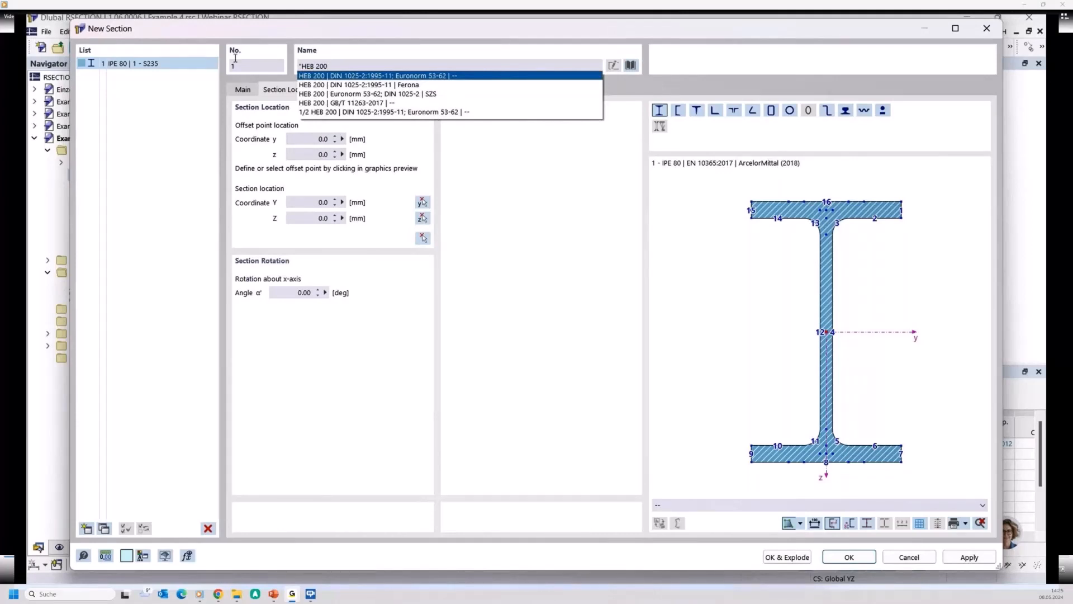
{"action": "left_click", "coordinate": [361, 84]}
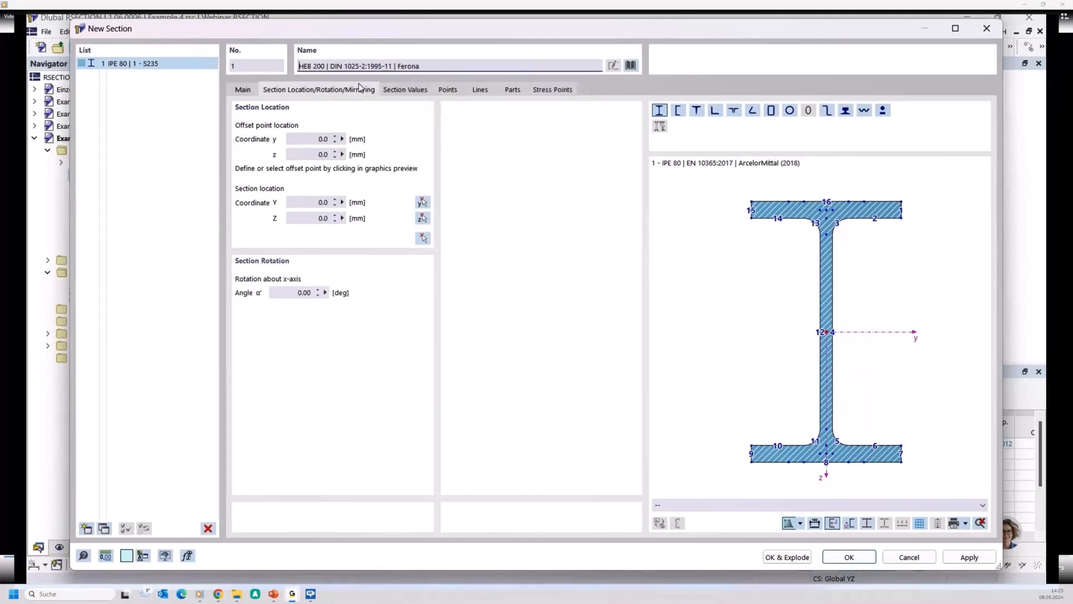
{"action": "left_click", "coordinate": [841, 558]}
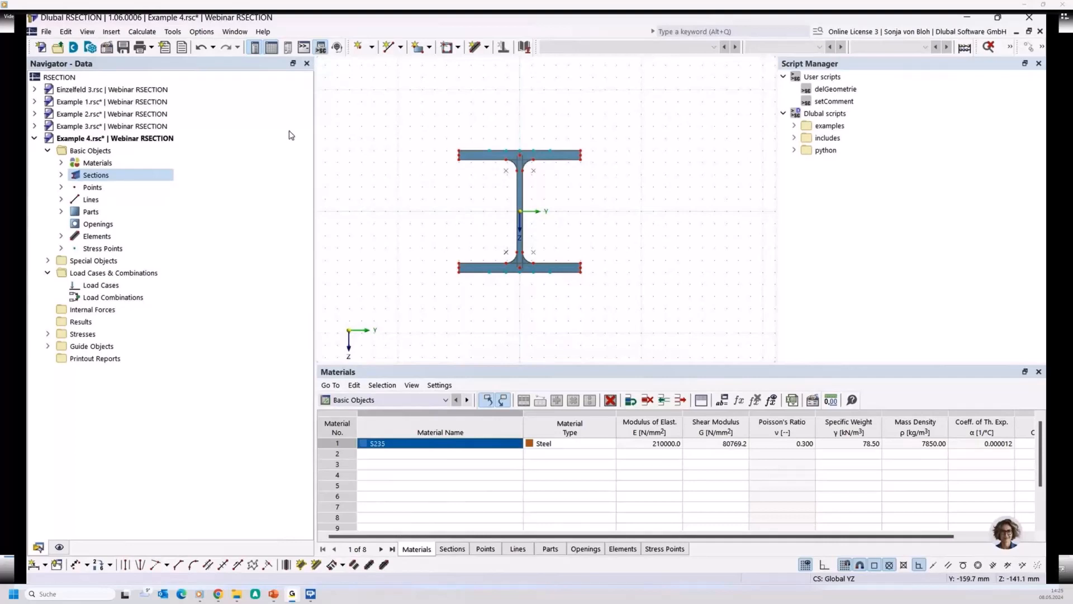
- Define a second section as a flat bar with width b 160 mm and height h 10 mm
{"action": "right_click", "coordinate": [100, 176]}
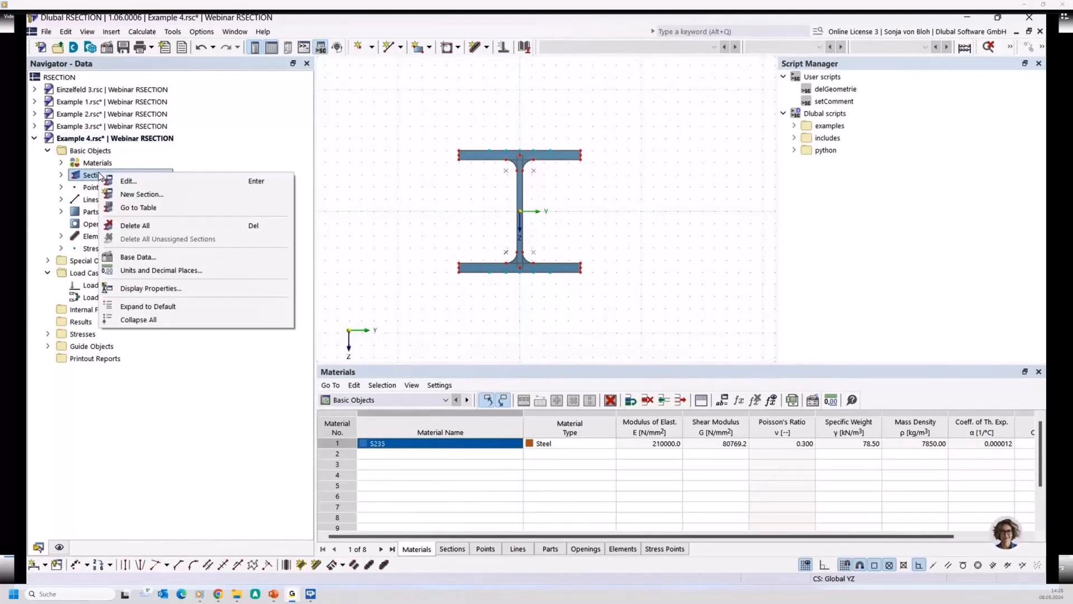
{"action": "left_click", "coordinate": [137, 195]}
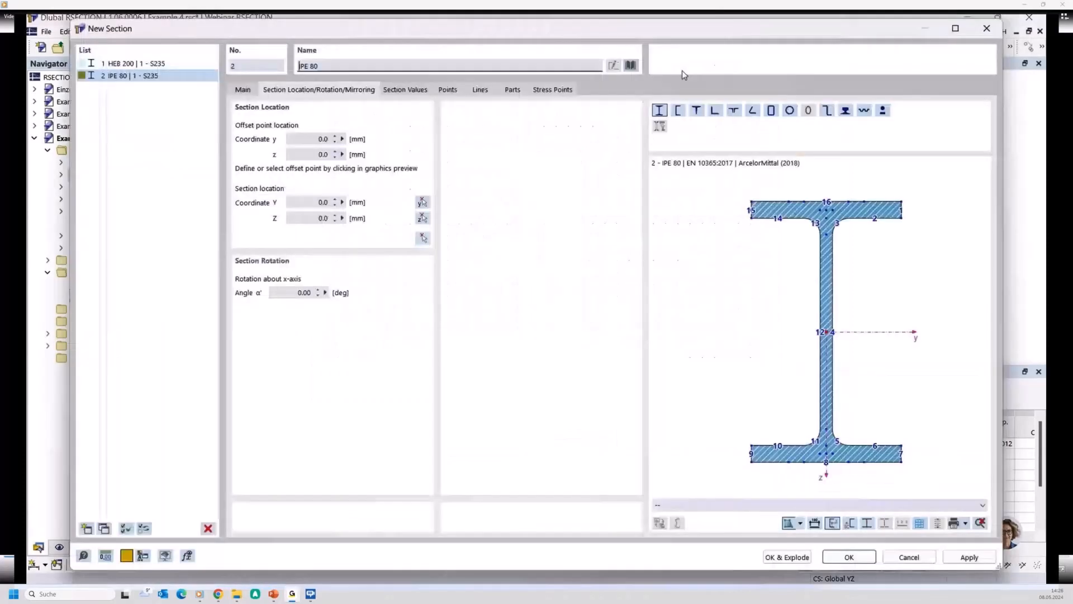
{"action": "left_click", "coordinate": [630, 66]}
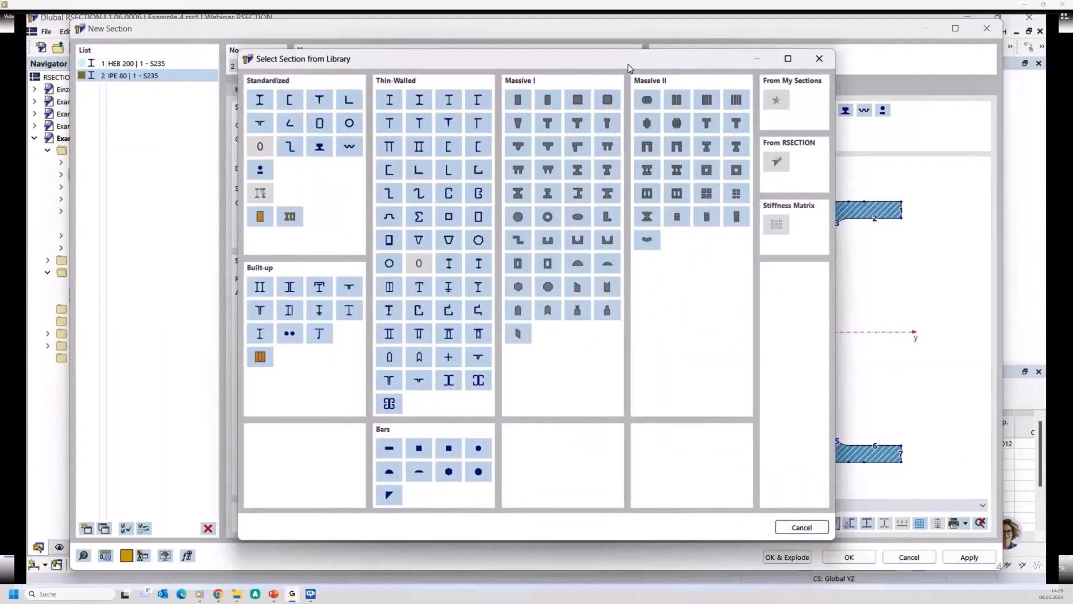
{"action": "left_click", "coordinate": [384, 445]}
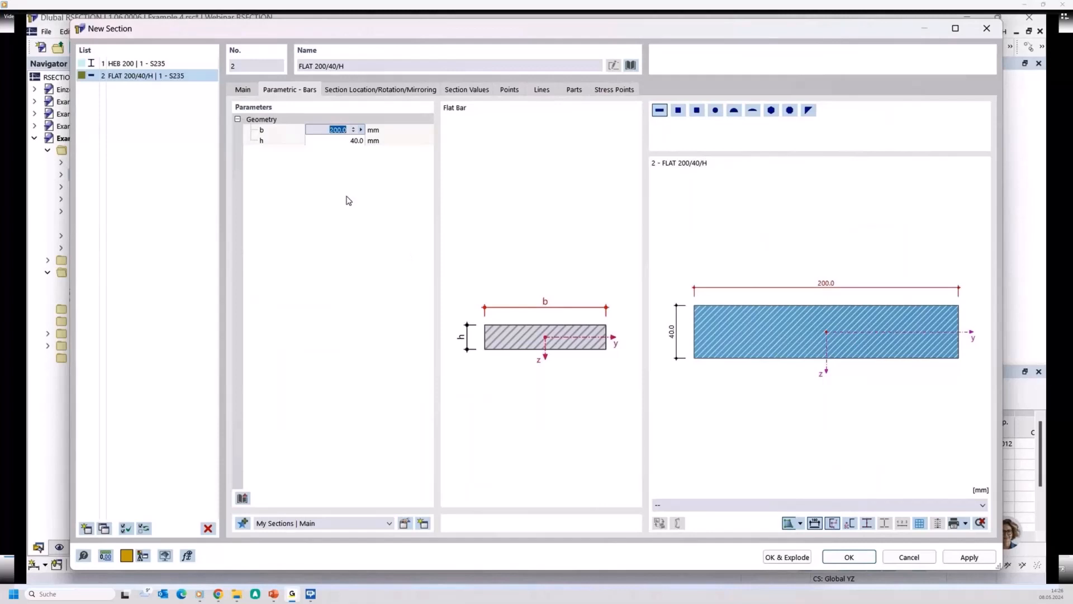
{"action": "type", "text": "160"}
{"action": "left_click", "coordinate": [342, 142]}
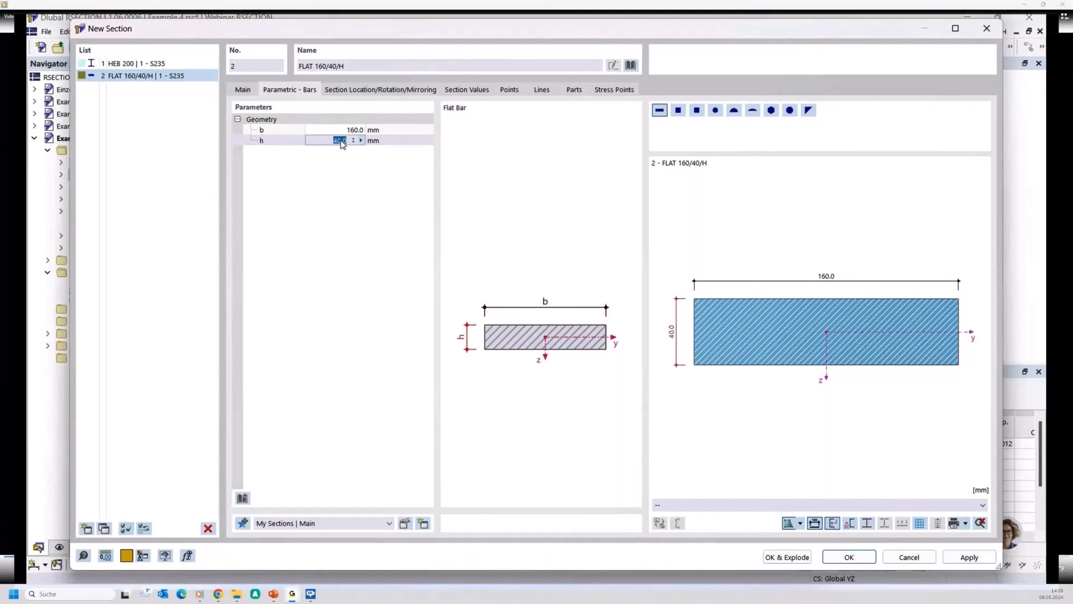
{"action": "type", "text": "10"}
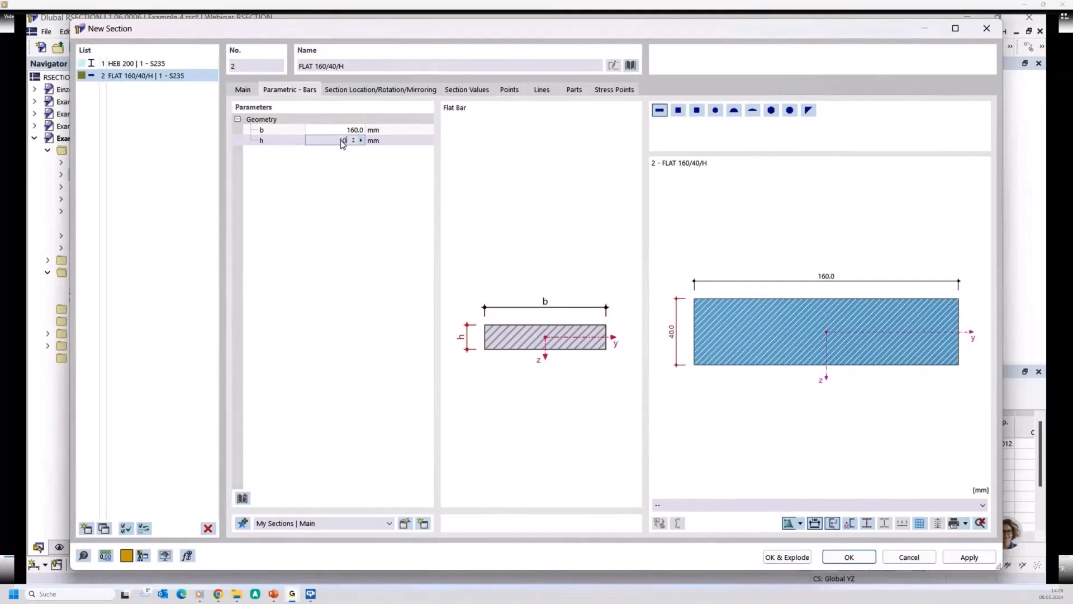
- Place the flat bar by its bottom midpoint on the middle of the HEB's top flange, at Y 0 and Z -100 mm
{"action": "left_click", "coordinate": [390, 94]}
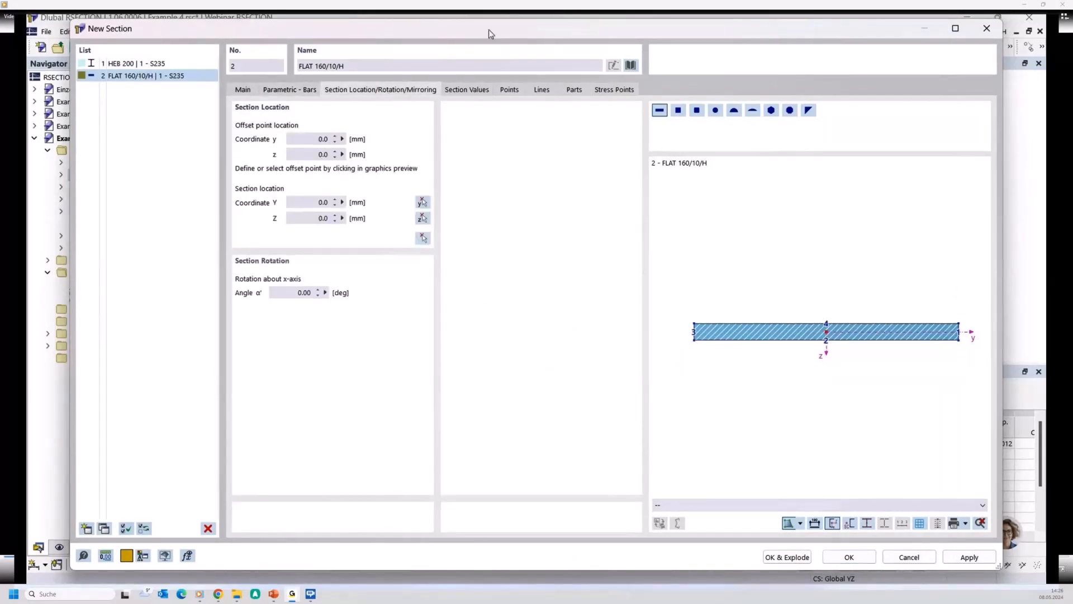
{"action": "left_click_drag", "start_coordinate": [491, 34], "coordinate": [332, 145]}
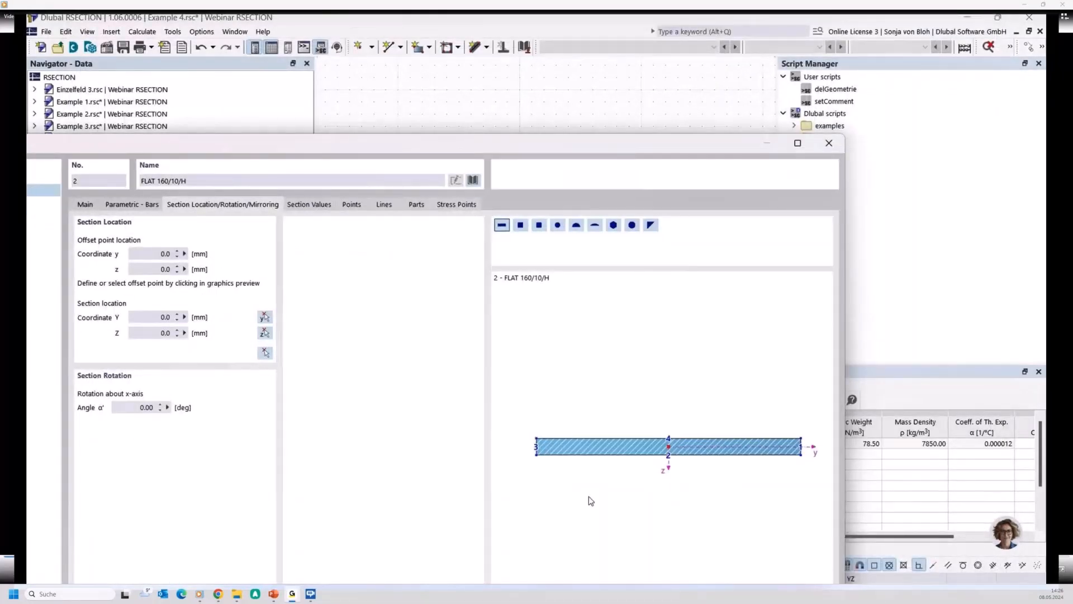
{"action": "left_click", "coordinate": [668, 455]}
{"action": "left_click", "coordinate": [266, 353]}
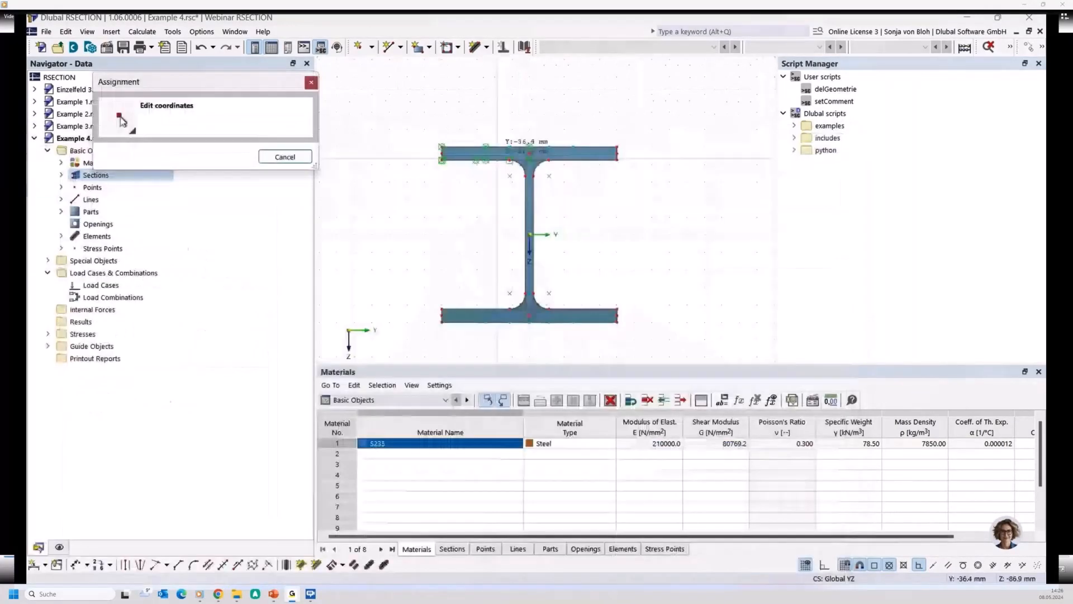
{"action": "scroll", "coordinate": [530, 151], "scroll_direction": "up", "scroll_amount": 2}
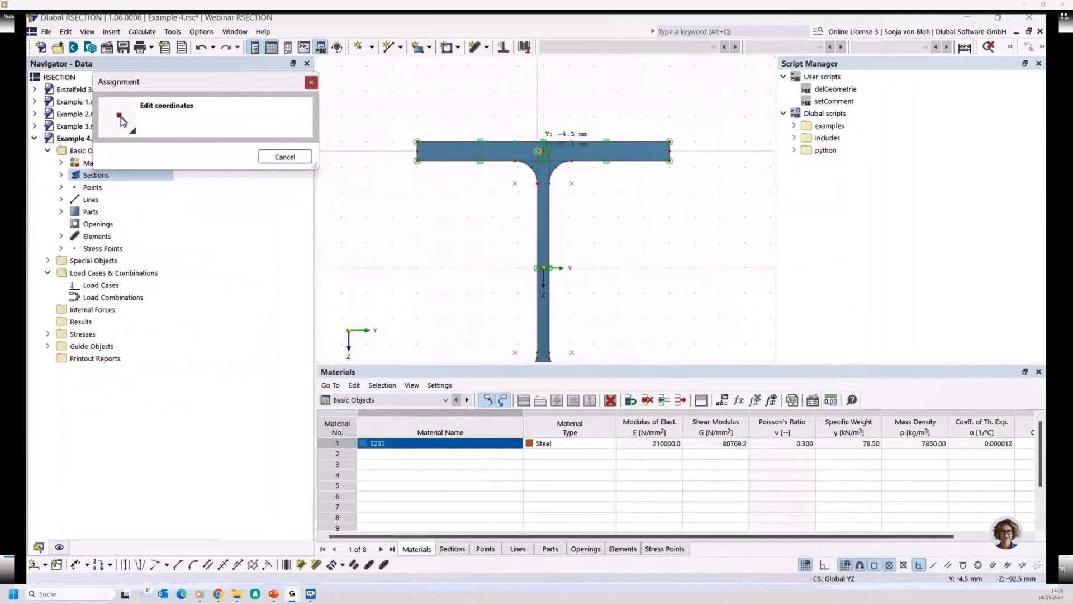
{"action": "left_click", "coordinate": [538, 151]}
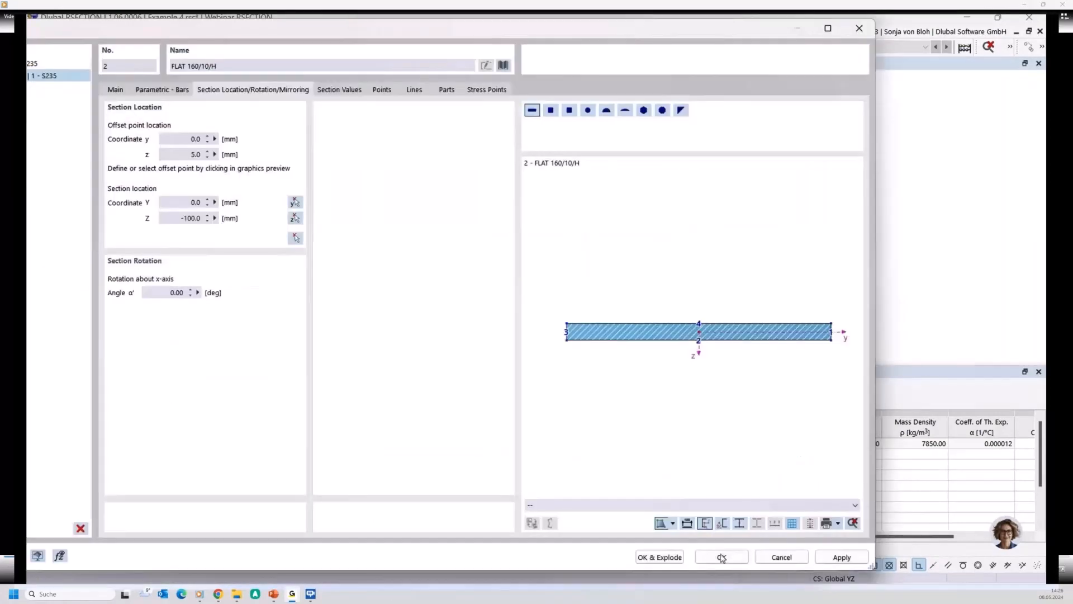
{"action": "left_click", "coordinate": [721, 558]}
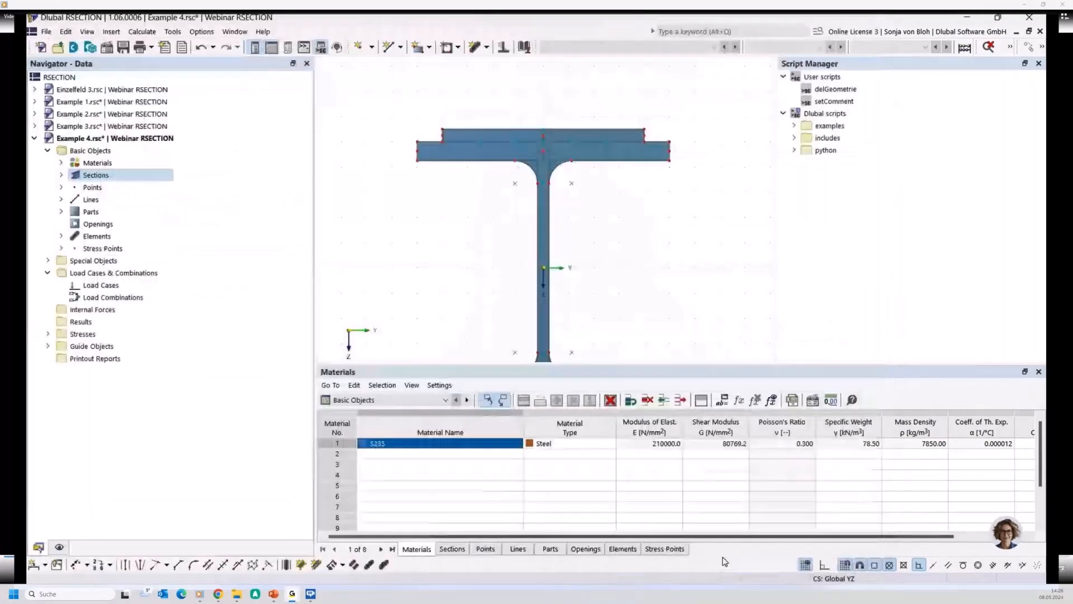
- Explode both the HEB 200 and the flat bar section into their individual objects
{"action": "scroll", "coordinate": [511, 191], "scroll_direction": "down", "scroll_amount": 2}
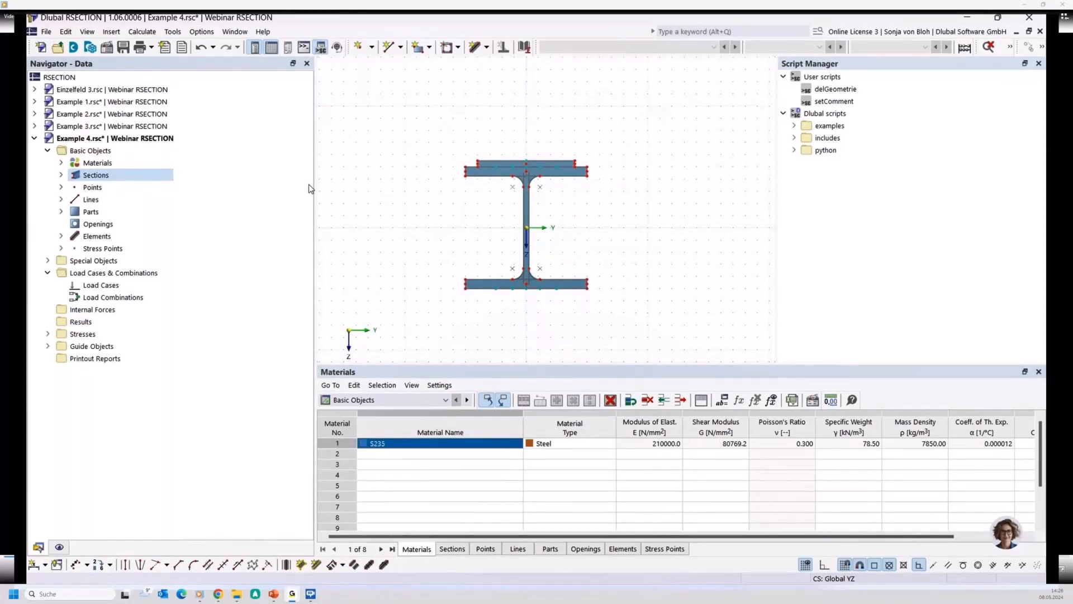
{"action": "left_click", "coordinate": [61, 175]}
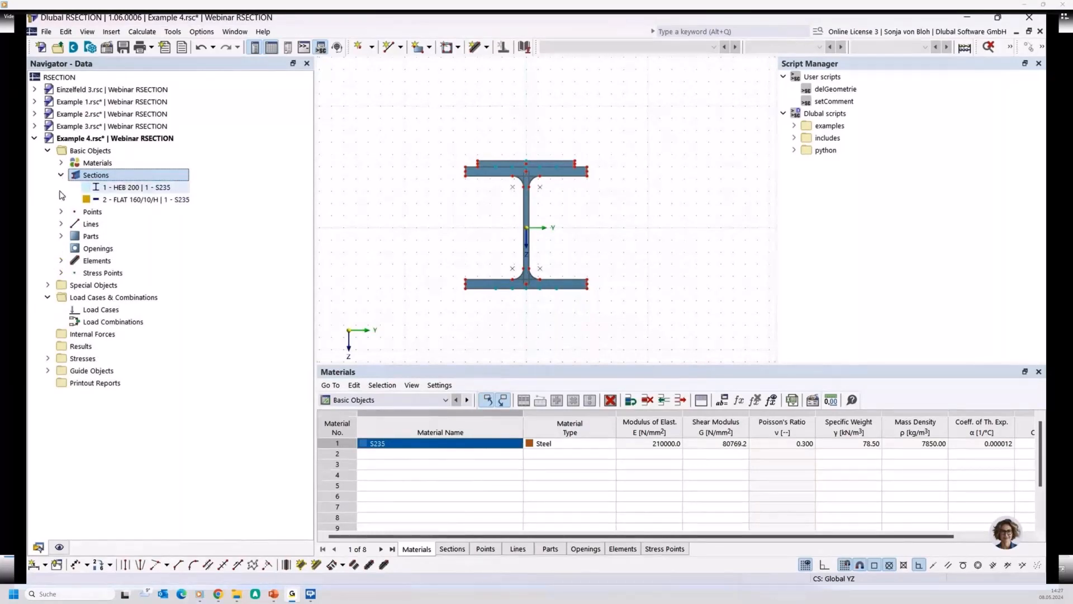
{"action": "left_click_drag", "start_coordinate": [62, 195], "coordinate": [109, 205]}
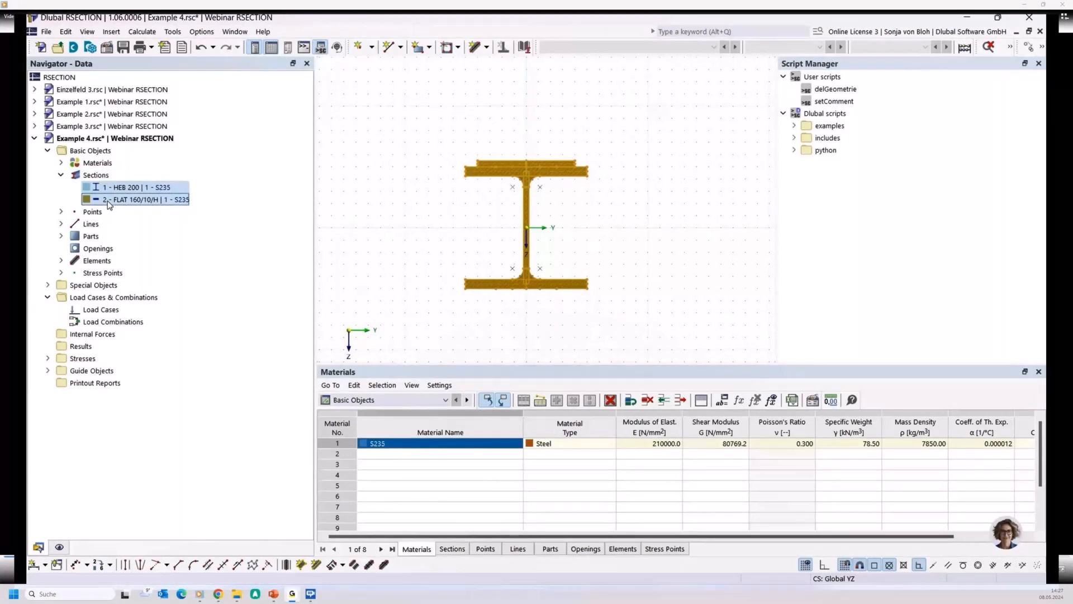
{"action": "right_click", "coordinate": [109, 204]}
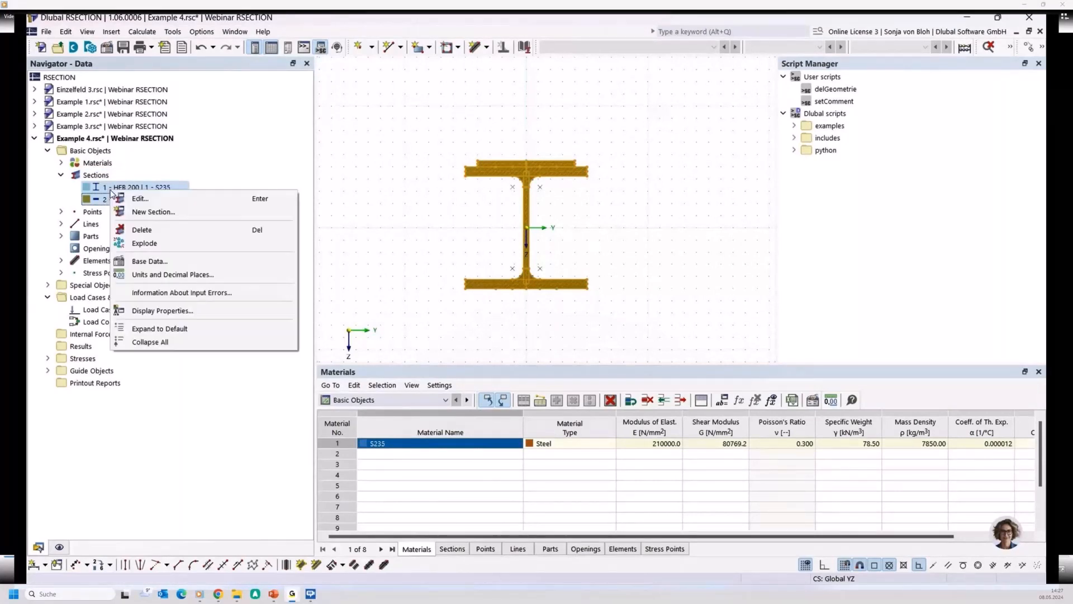
{"action": "left_click", "coordinate": [140, 244]}
- Examine the exploded lines and points where the flat bar rests on the HEB's top flange
{"action": "scroll", "coordinate": [474, 182], "scroll_direction": "up", "scroll_amount": 3}
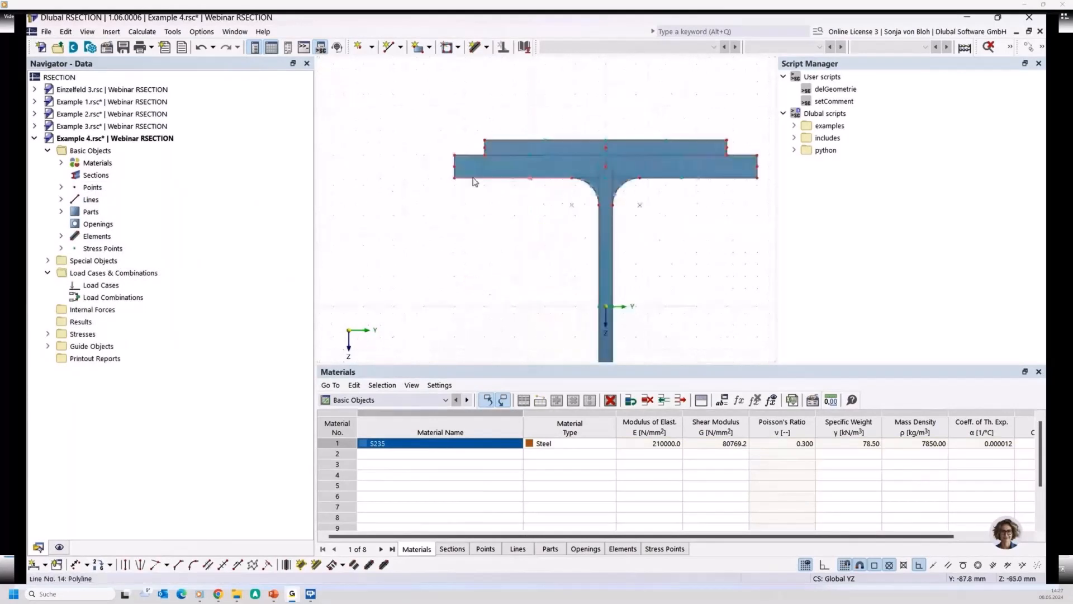
{"action": "mouse_move", "coordinate": [484, 230]}
{"action": "middle_mouse_down"}
{"action": "mouse_move", "coordinate": [455, 266]}
{"action": "mouse_move", "coordinate": [409, 244]}
{"action": "middle_mouse_up"}
{"action": "scroll", "coordinate": [463, 243], "scroll_direction": "up", "scroll_amount": 2}
{"action": "scroll", "coordinate": [463, 238], "scroll_direction": "up", "scroll_amount": 1}
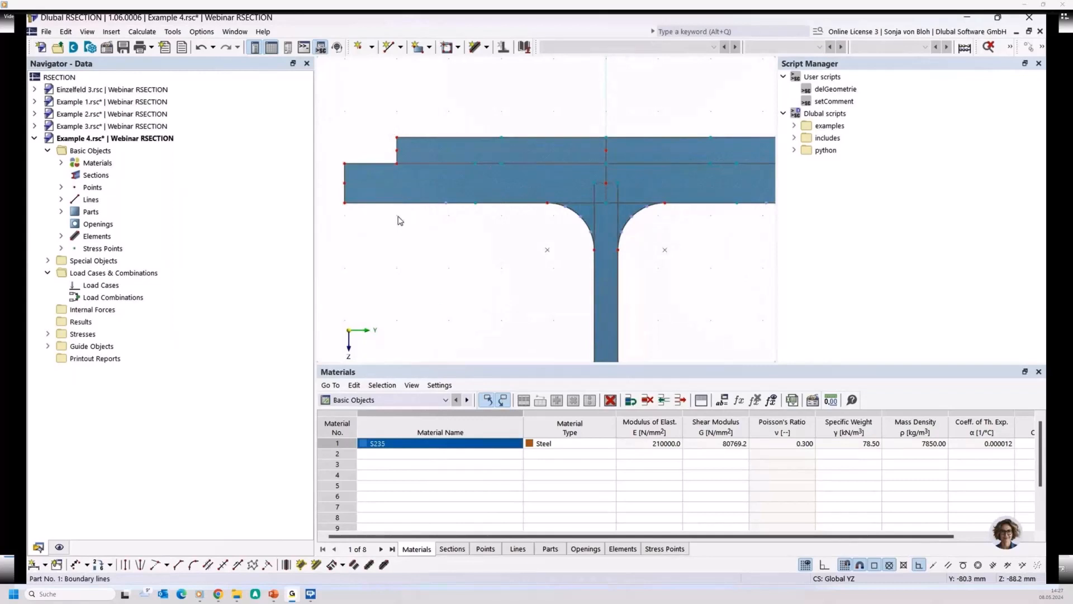
{"action": "scroll", "coordinate": [405, 209], "scroll_direction": "down", "scroll_amount": 3}
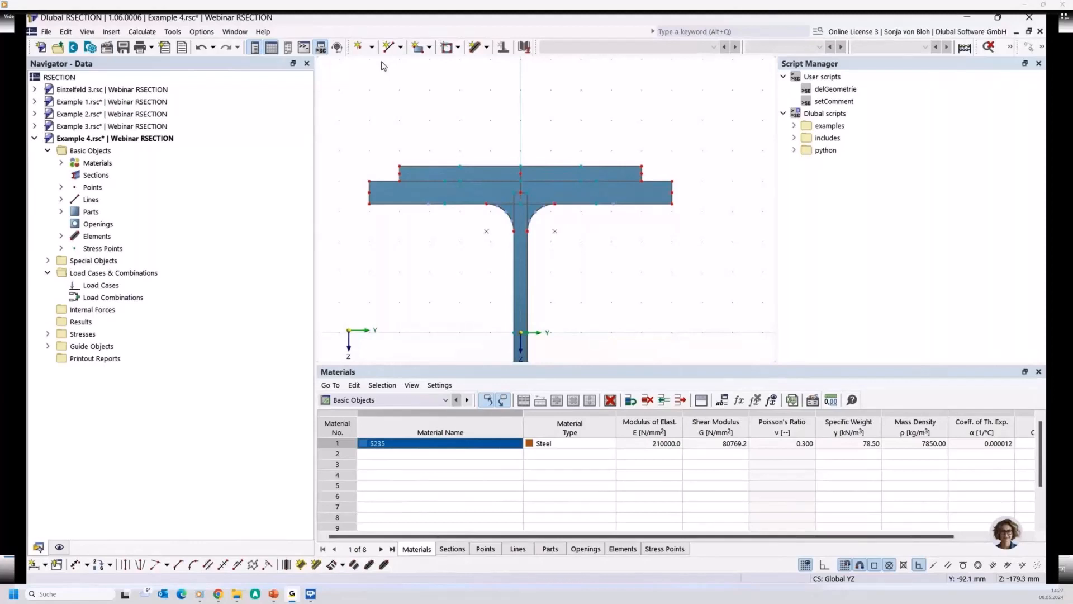
- Set up a new single-line element with thickness 0 mm and an effective thickness for shear transfer of 5 mm
{"action": "left_click", "coordinate": [486, 47]}
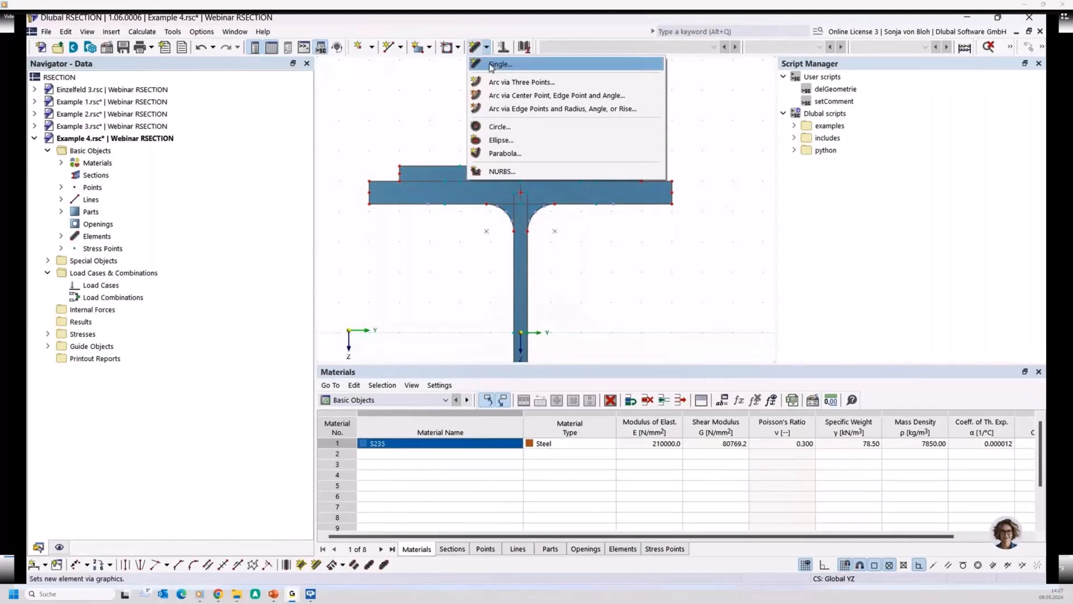
{"action": "left_click", "coordinate": [491, 65]}
{"action": "left_click", "coordinate": [249, 334]}
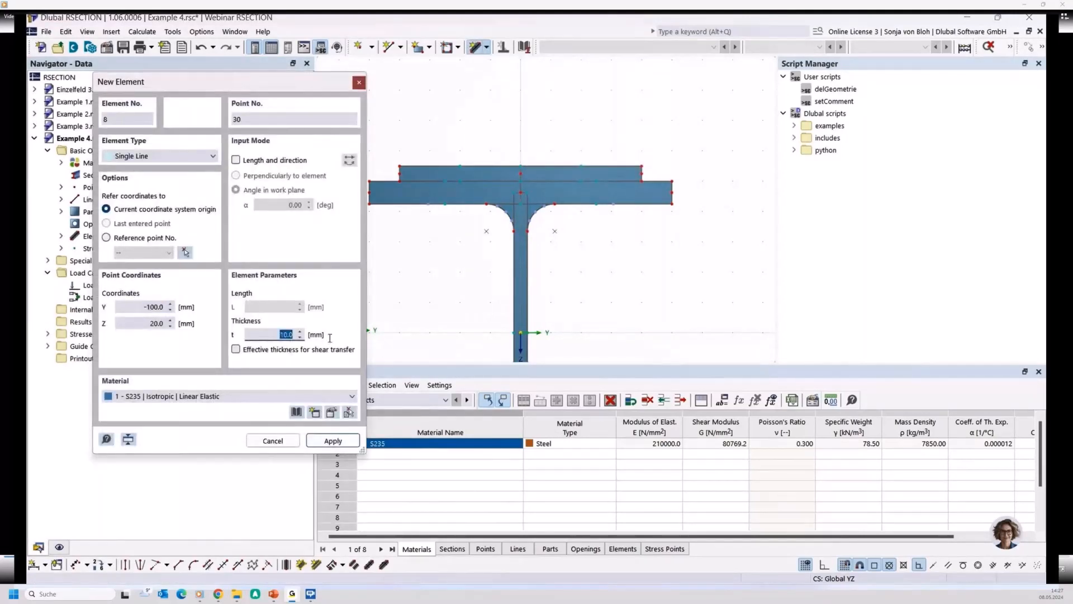
{"action": "type", "text": "0"}
{"action": "left_click", "coordinate": [236, 349]}
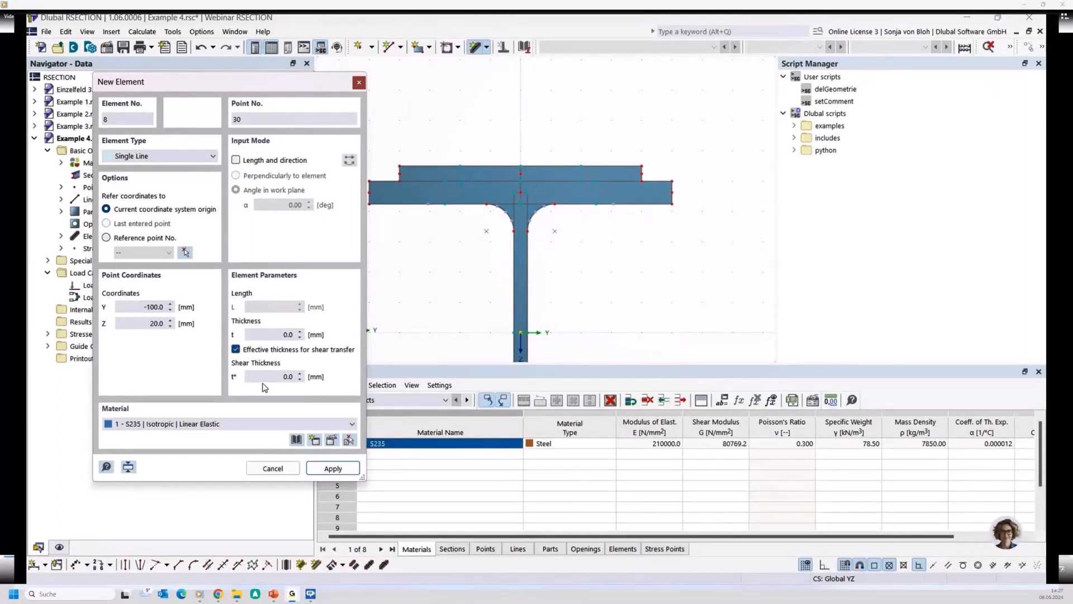
{"action": "left_click", "coordinate": [279, 376]}
{"action": "type", "text": "5"}
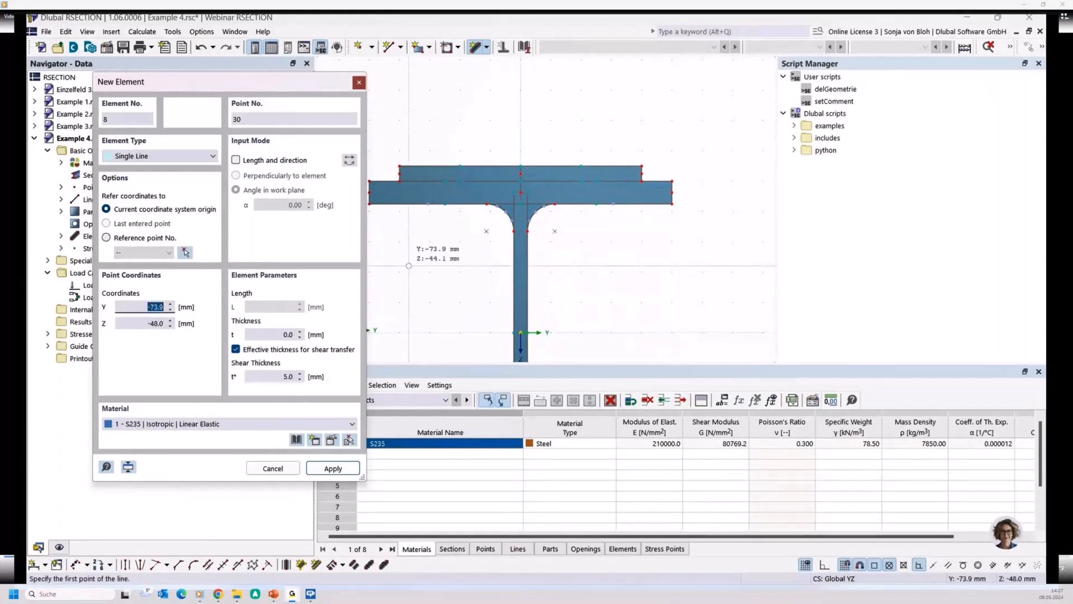
- Leave element placement and apply Auto Connect Lines and Elements to the section
{"action": "right_click", "coordinate": [390, 249]}
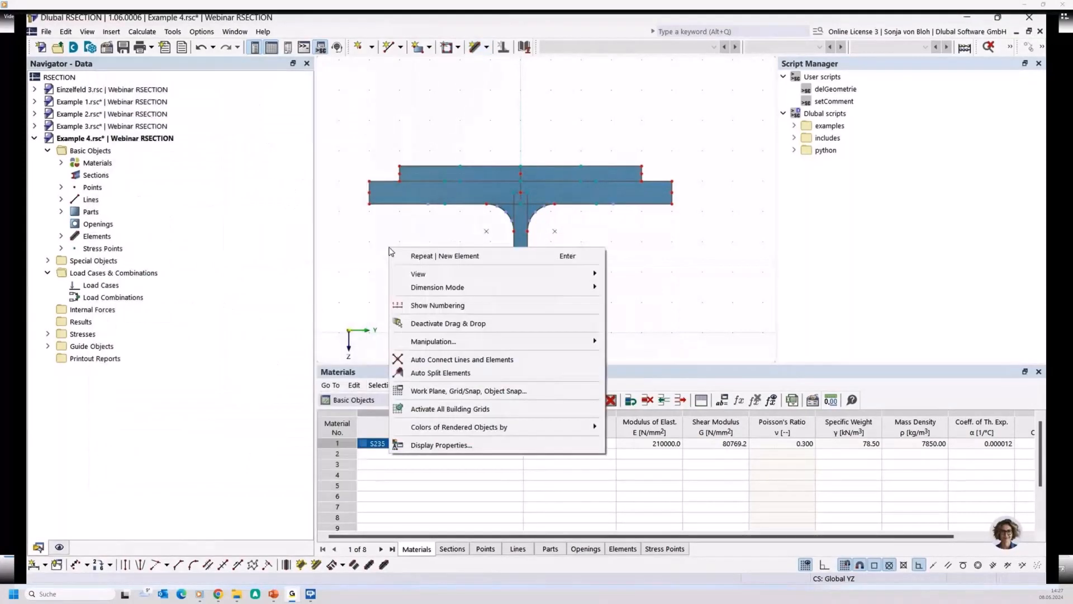
{"action": "left_click", "coordinate": [457, 361]}
- Connect the flat bar's left end to the top flange's centreline with a single element of 0 mm thickness and 5 mm shear thickness
{"action": "left_click", "coordinate": [476, 47]}
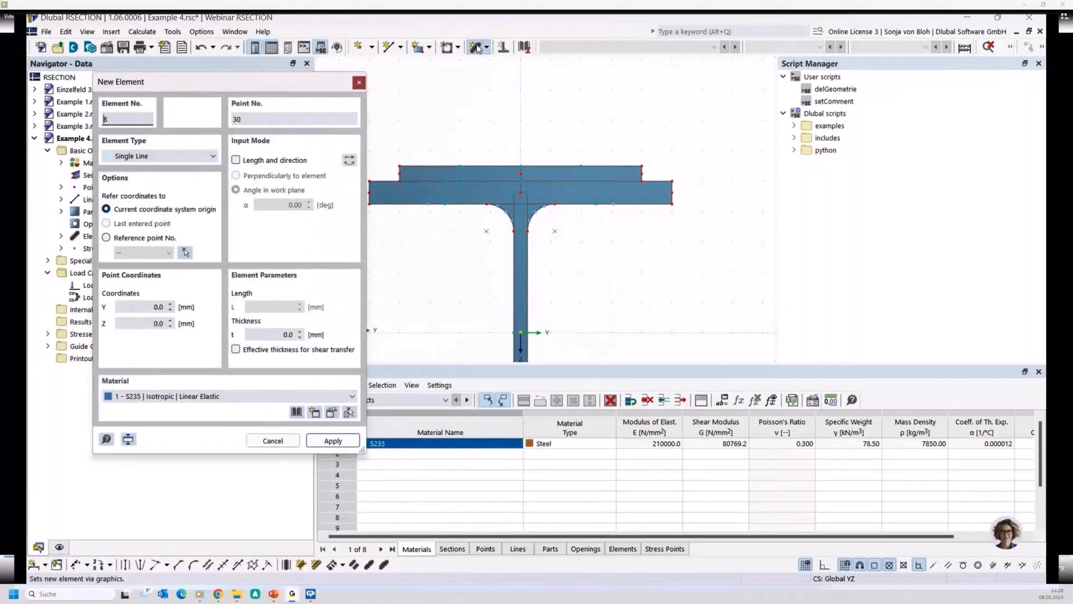
{"action": "left_click", "coordinate": [236, 350]}
{"action": "key", "text": "Tab"}
{"action": "type", "text": "5"}
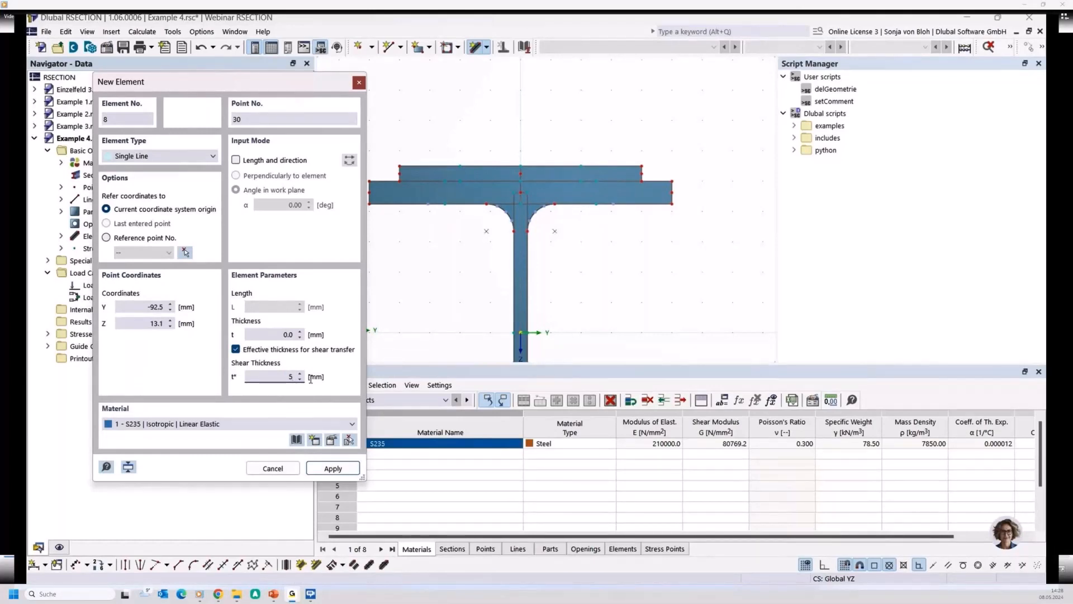
{"action": "middle_click_drag", "start_coordinate": [404, 236], "coordinate": [459, 264]}
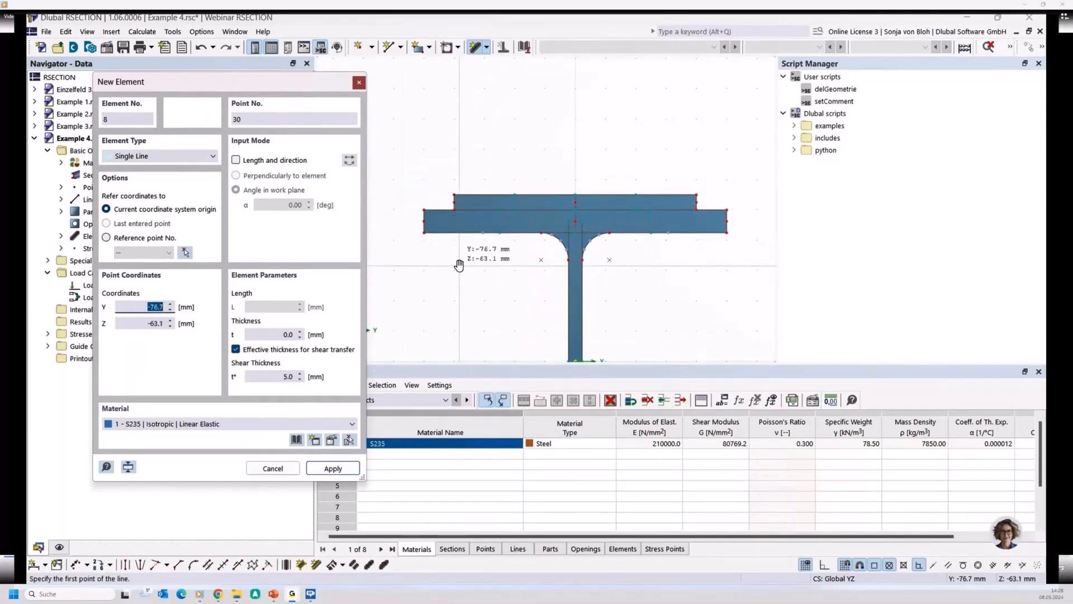
{"action": "scroll", "coordinate": [455, 230], "scroll_direction": "up", "scroll_amount": 3}
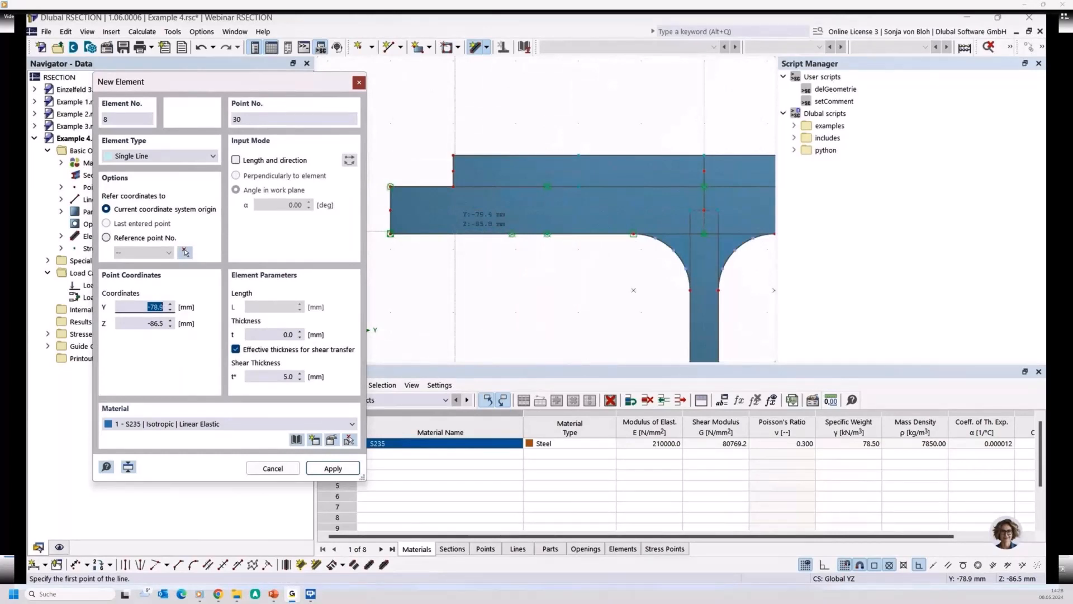
{"action": "left_click", "coordinate": [453, 209]}
{"action": "left_click", "coordinate": [453, 210]}
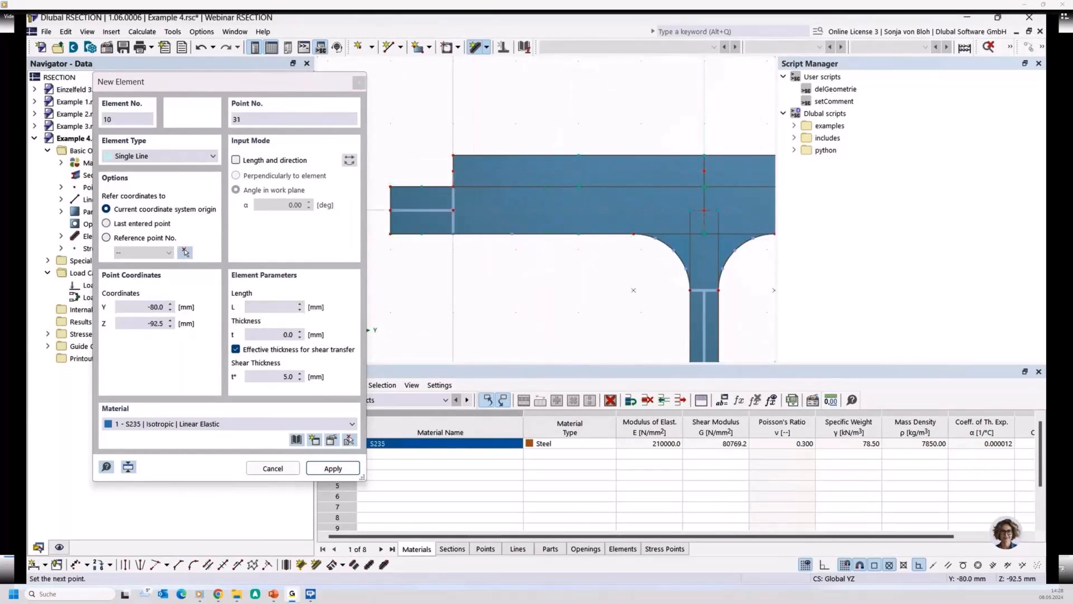
{"action": "right_click", "coordinate": [520, 244]}
- Add the same kind of vertical coupling element between the flat bar's right end and the top flange's centreline, then finish placing elements
{"action": "scroll", "coordinate": [441, 267], "scroll_direction": "down", "scroll_amount": 4}
{"action": "scroll", "coordinate": [661, 258], "scroll_direction": "up", "scroll_amount": 3}
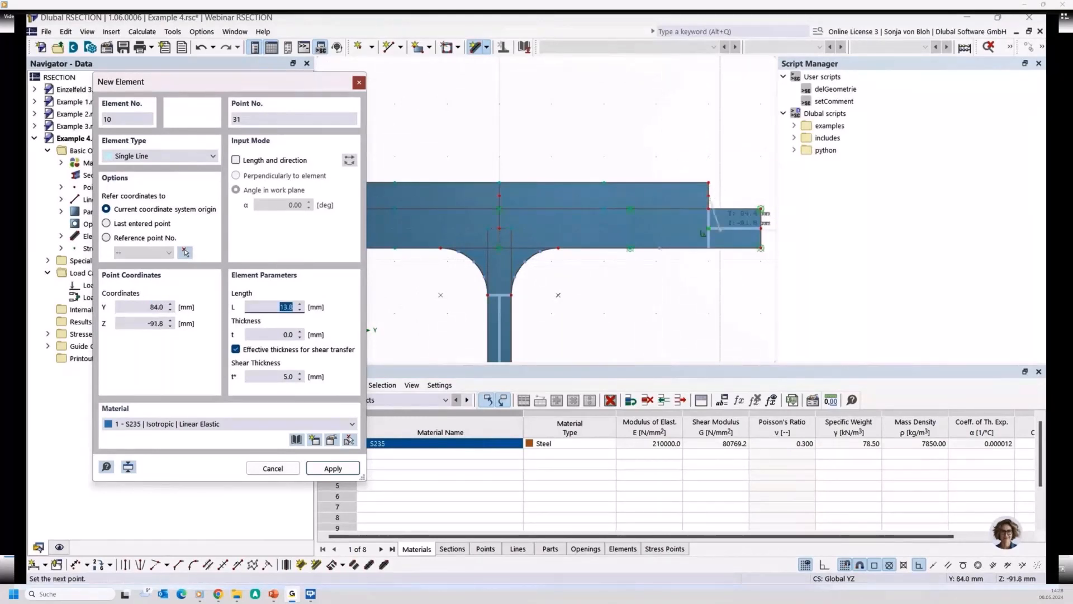
{"action": "left_click", "coordinate": [709, 228]}
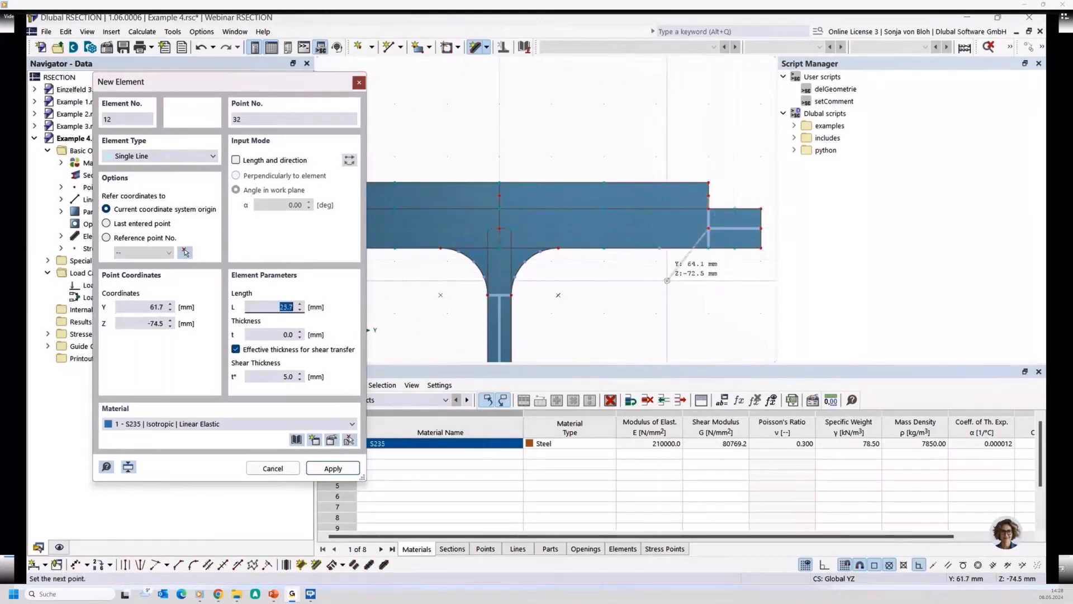
{"action": "key", "text": "Escape"}
{"action": "scroll", "coordinate": [611, 294], "scroll_direction": "down", "scroll_amount": 7}
{"action": "middle_click_drag", "start_coordinate": [592, 292], "coordinate": [524, 161]}
{"action": "scroll", "coordinate": [484, 194], "scroll_direction": "up", "scroll_amount": 1}
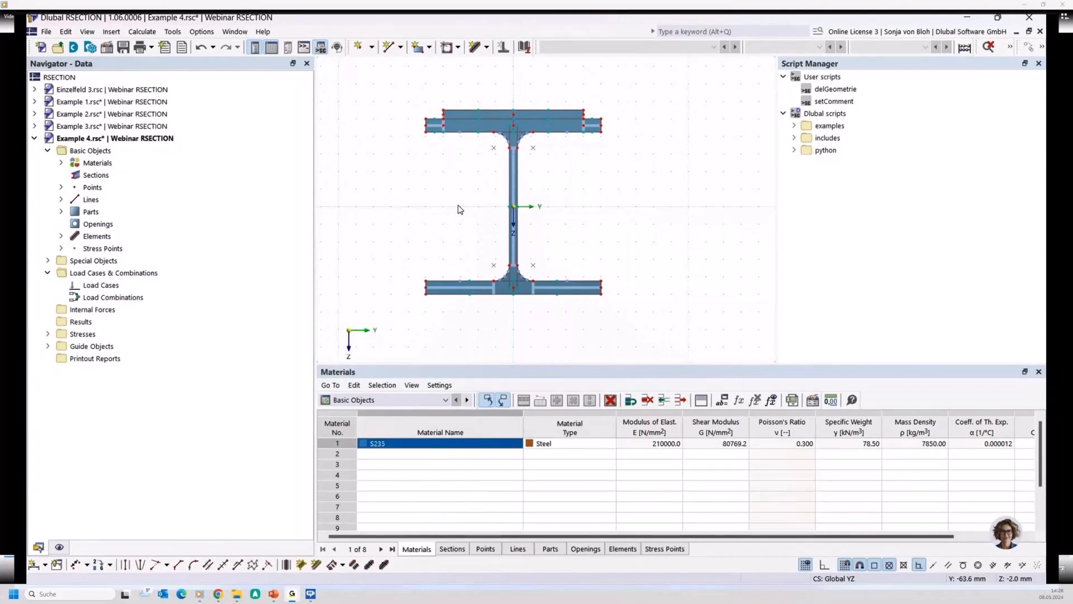
{"action": "scroll", "coordinate": [460, 209], "scroll_direction": "up", "scroll_amount": 3}
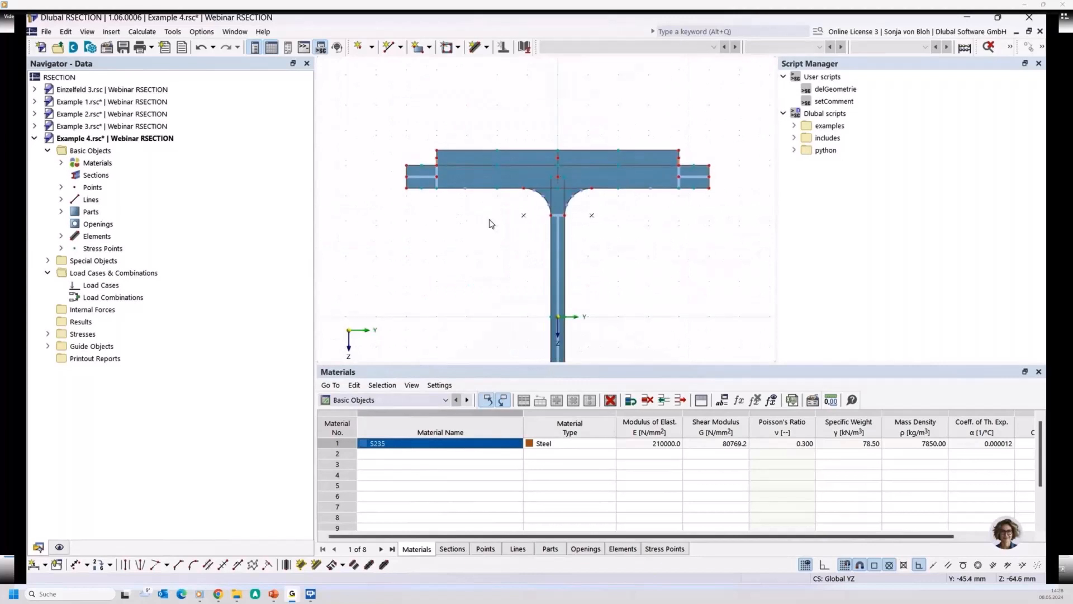
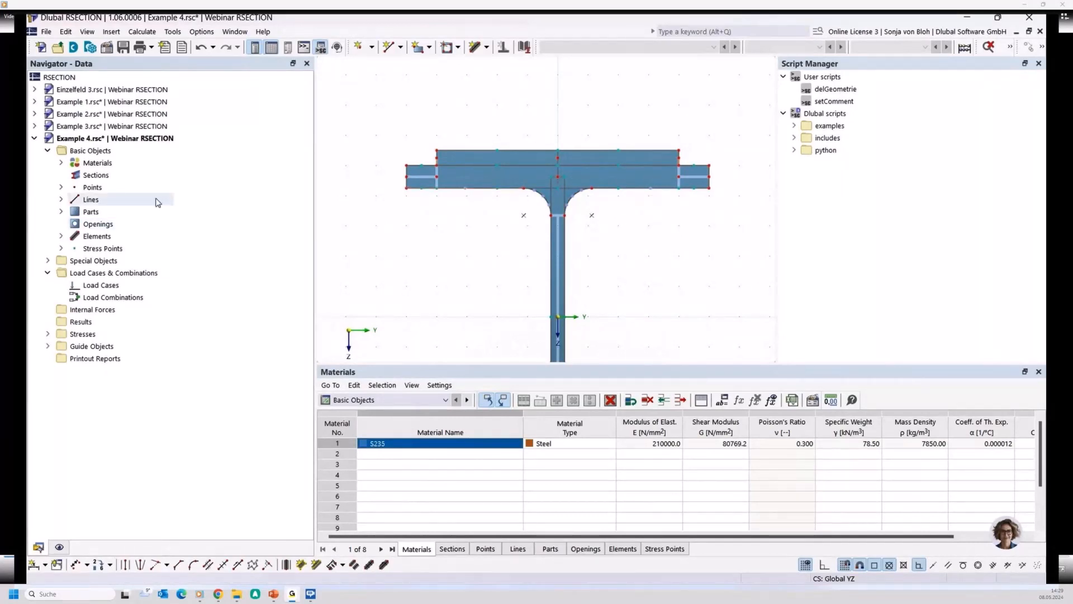
- Apply Auto Connect Lines and Elements to the section with both coupling elements in place
{"action": "right_click", "coordinate": [346, 194]}
{"action": "mouse_move", "coordinate": [383, 291]}
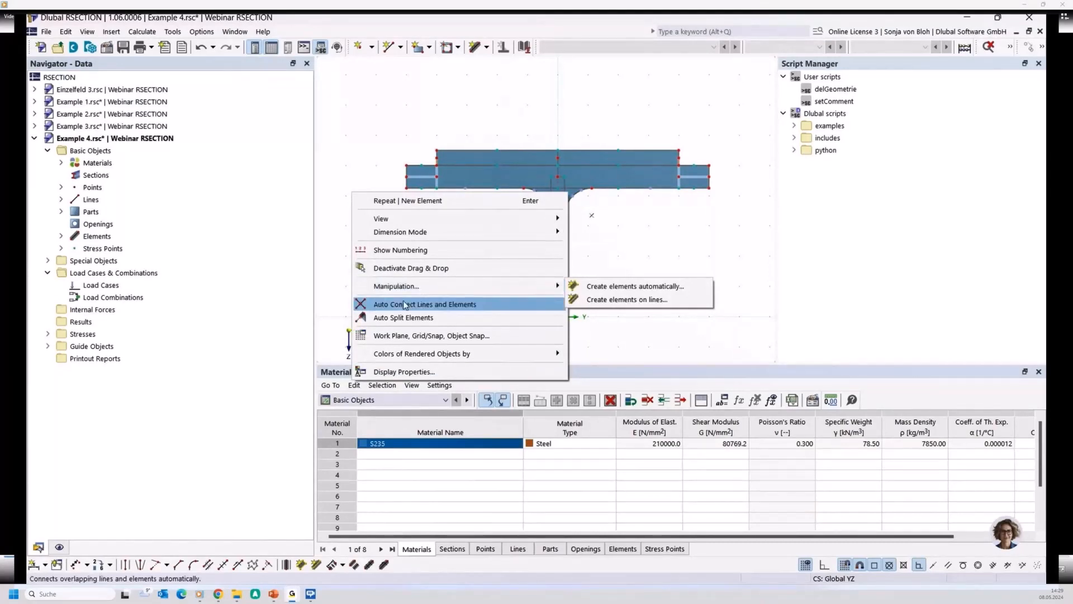
{"action": "left_click", "coordinate": [381, 303]}
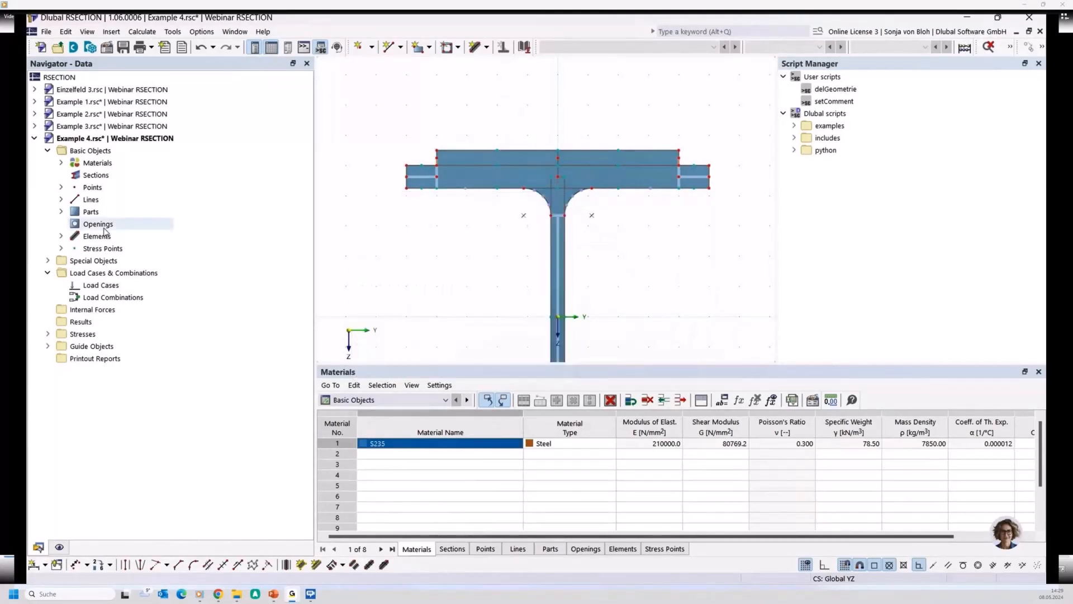
- List the section's parts and highlight each one to check which geometry belongs to it
{"action": "left_click", "coordinate": [61, 211]}
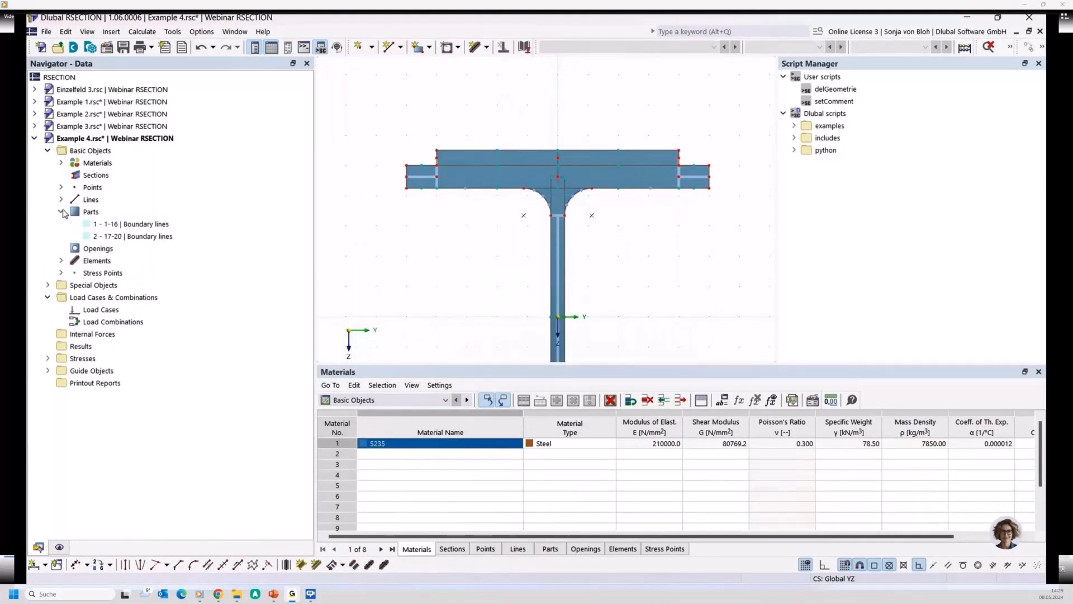
{"action": "left_click", "coordinate": [101, 239]}
{"action": "left_click", "coordinate": [99, 226]}
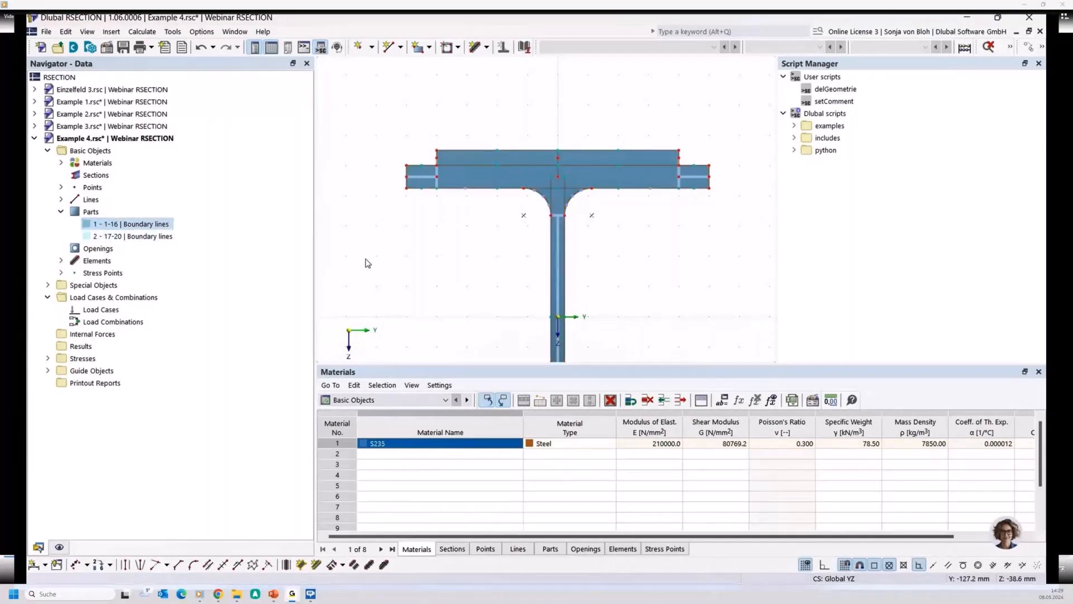
- Select the whole flat bar and move it by a displacement vector of Y 0 mm and Z -1 mm, without creating a copy
{"action": "middle_click_drag", "start_coordinate": [424, 260], "coordinate": [421, 292]}
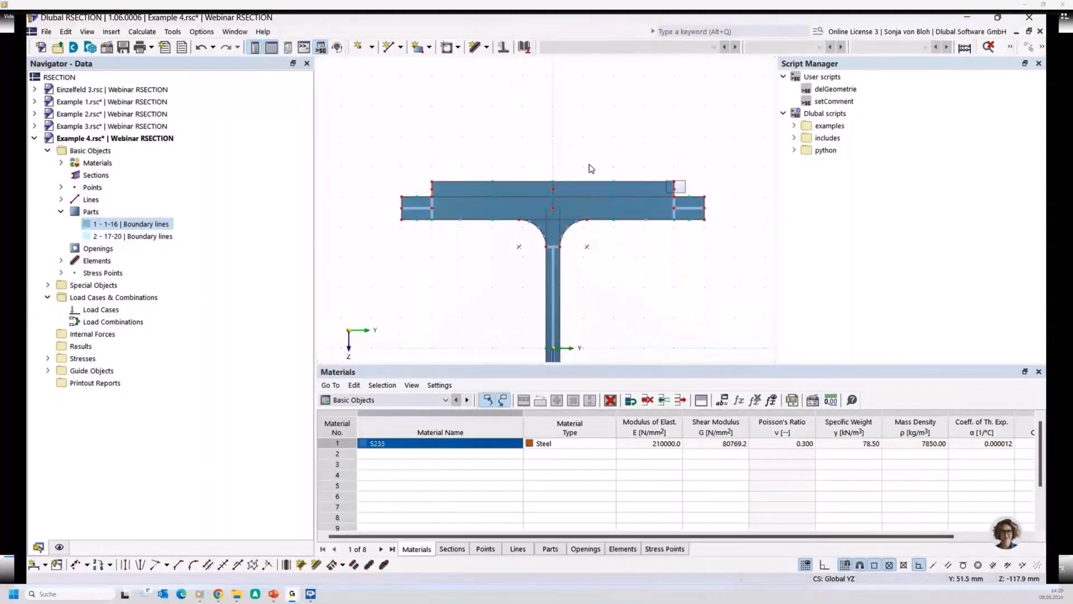
{"action": "left_click_drag", "start_coordinate": [591, 169], "coordinate": [419, 171]}
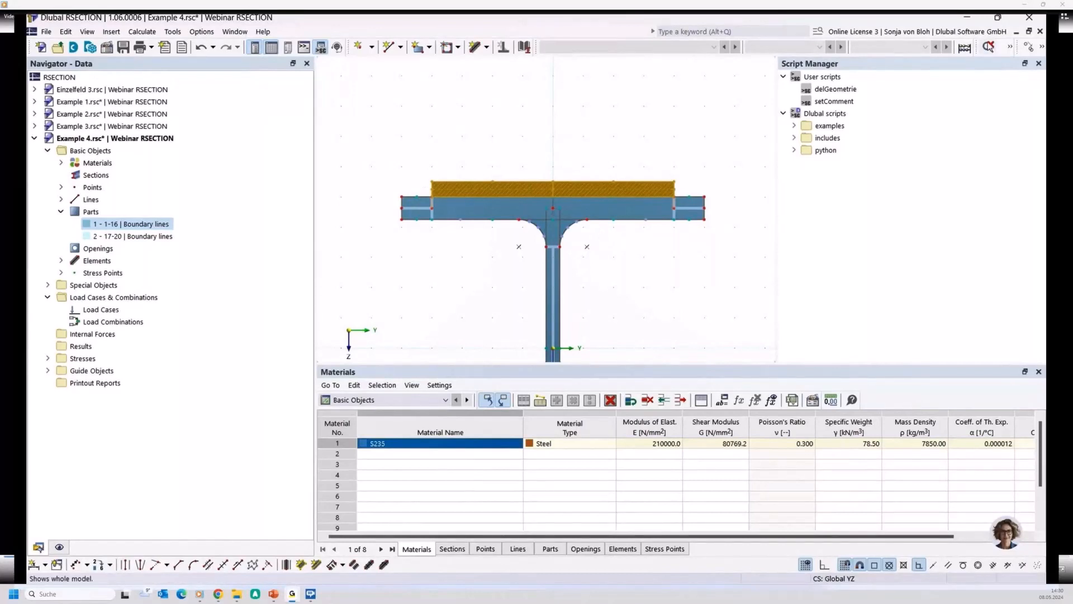
{"action": "left_click", "coordinate": [1030, 48]}
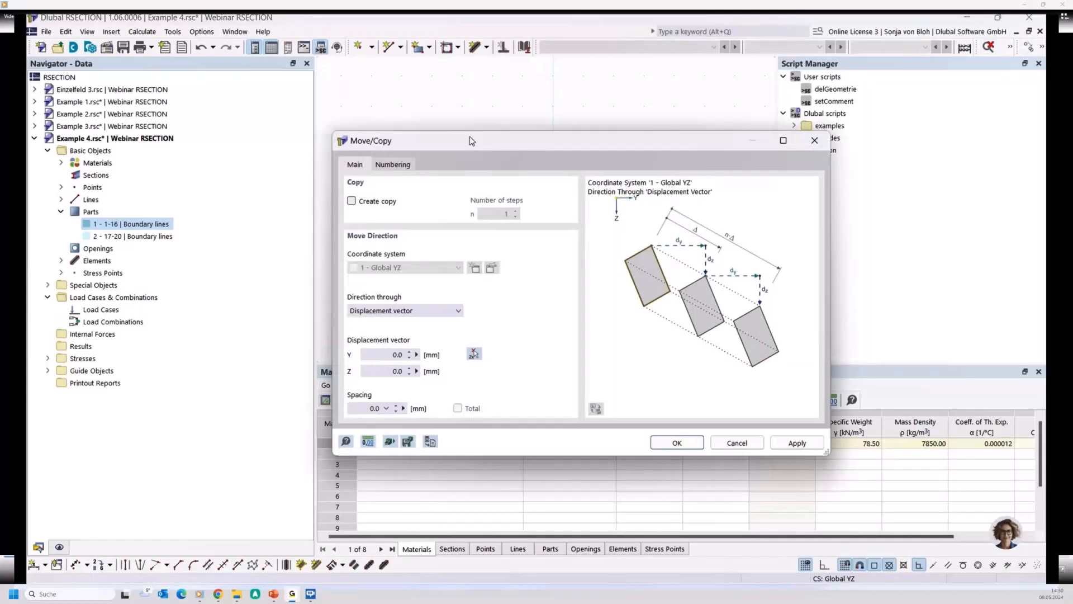
{"action": "left_click_drag", "start_coordinate": [472, 140], "coordinate": [589, 119]}
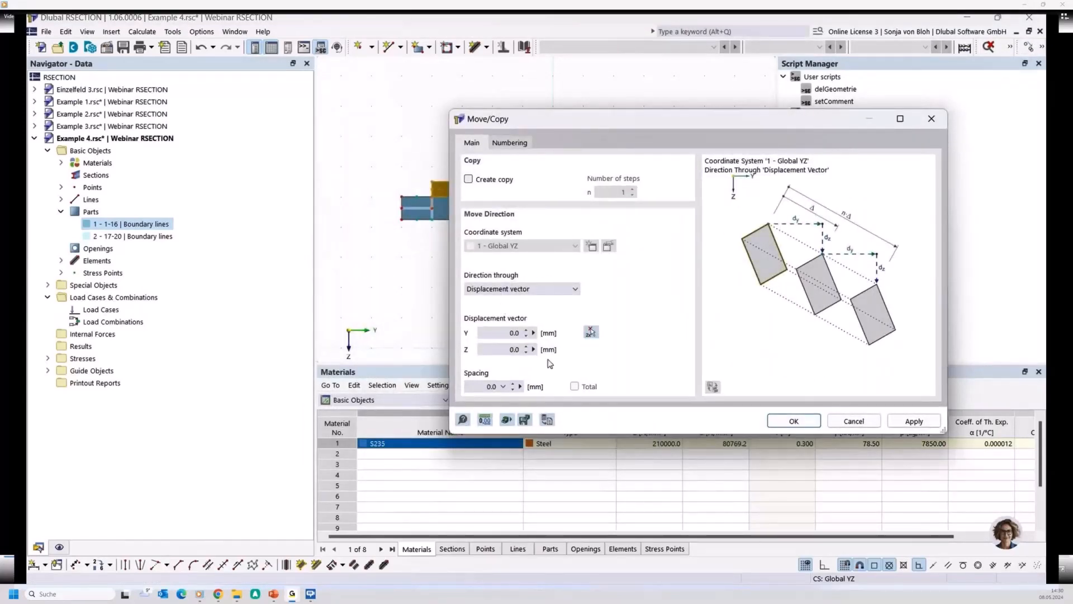
{"action": "left_click_drag", "start_coordinate": [508, 349], "coordinate": [561, 350]}
{"action": "type", "text": "1"}
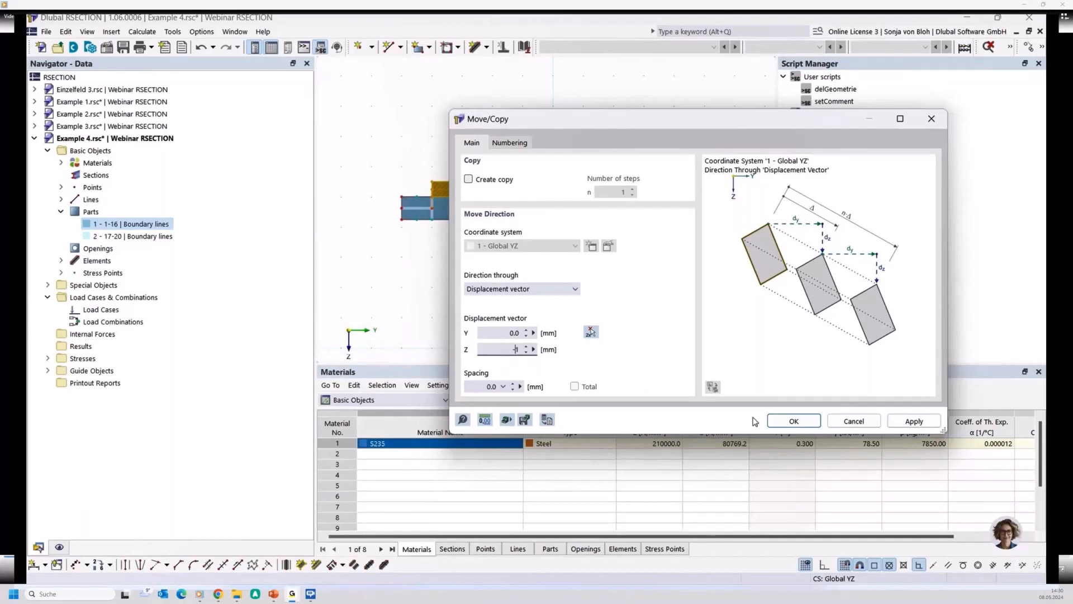
{"action": "left_click", "coordinate": [793, 421]}
- Examine the gap between flat bar and top flange, and the flange subpanels around the left coupling element
{"action": "scroll", "coordinate": [391, 264], "scroll_direction": "up", "scroll_amount": 3}
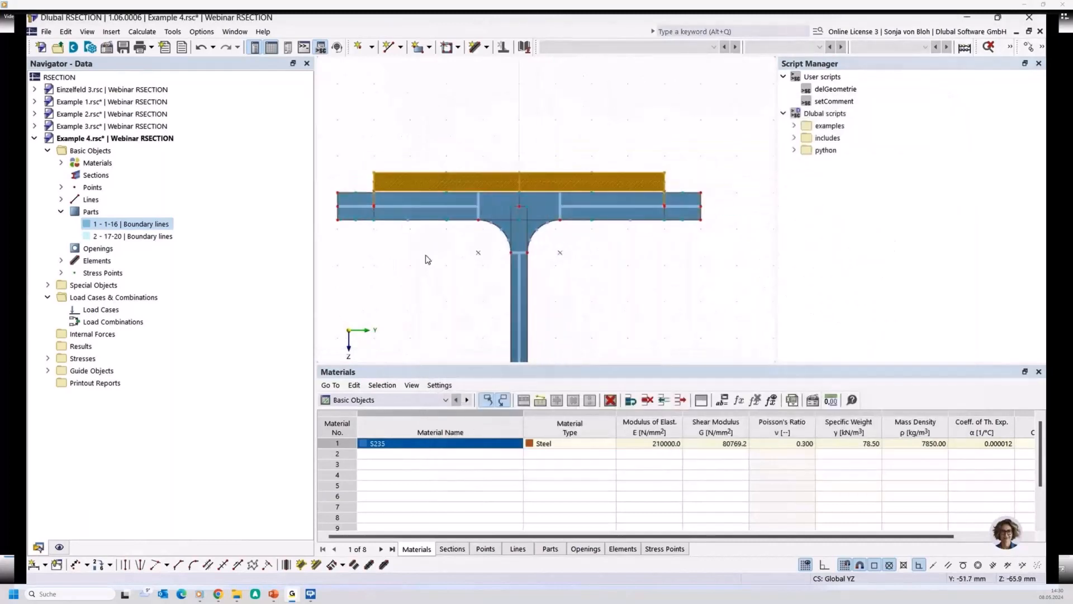
{"action": "scroll", "coordinate": [427, 259], "scroll_direction": "down", "scroll_amount": 1}
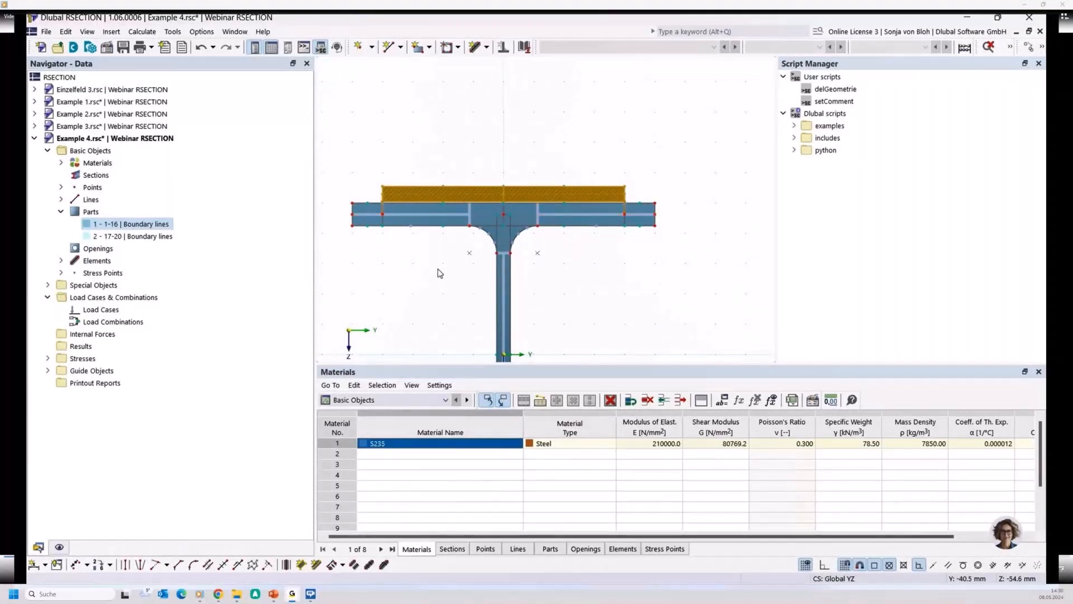
{"action": "middle_click_drag", "start_coordinate": [399, 253], "coordinate": [440, 265]}
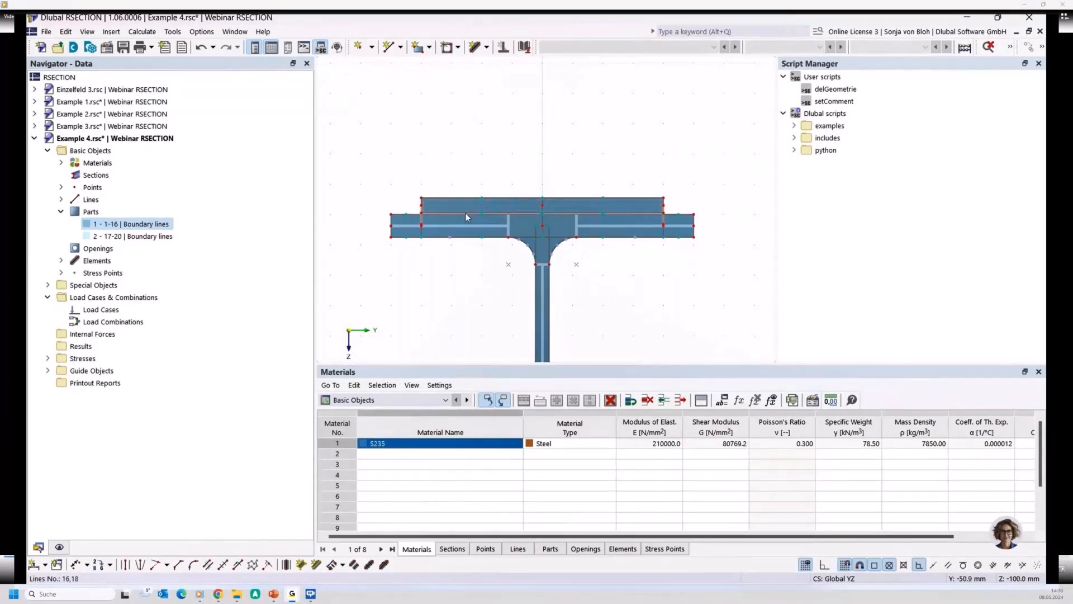
{"action": "scroll", "coordinate": [457, 220], "scroll_direction": "up", "scroll_amount": 1}
{"action": "scroll", "coordinate": [457, 221], "scroll_direction": "up", "scroll_amount": 1}
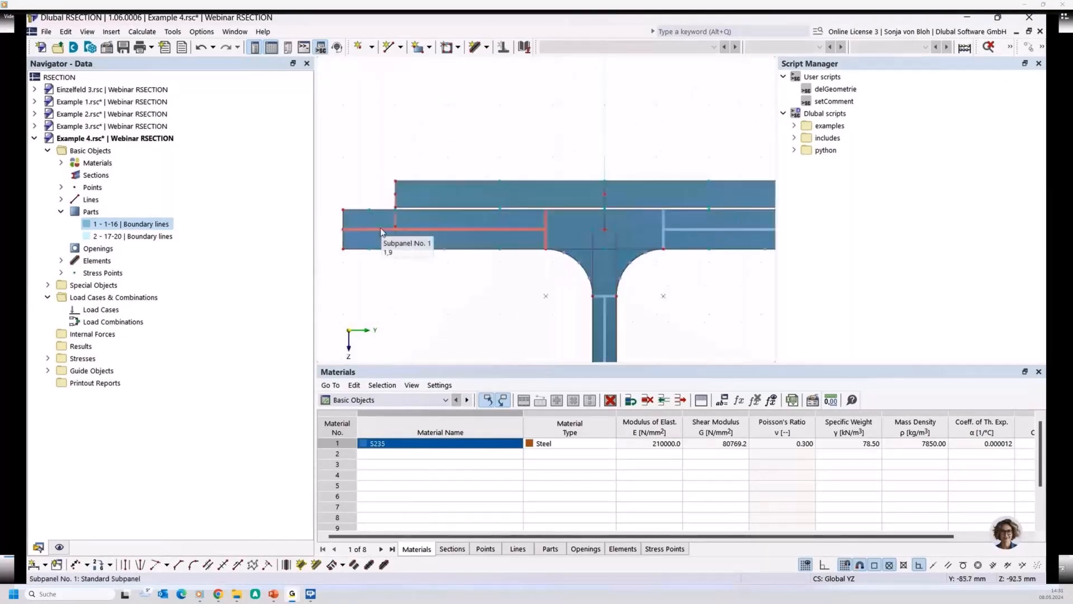
{"action": "scroll", "coordinate": [380, 227], "scroll_direction": "up", "scroll_amount": 1}
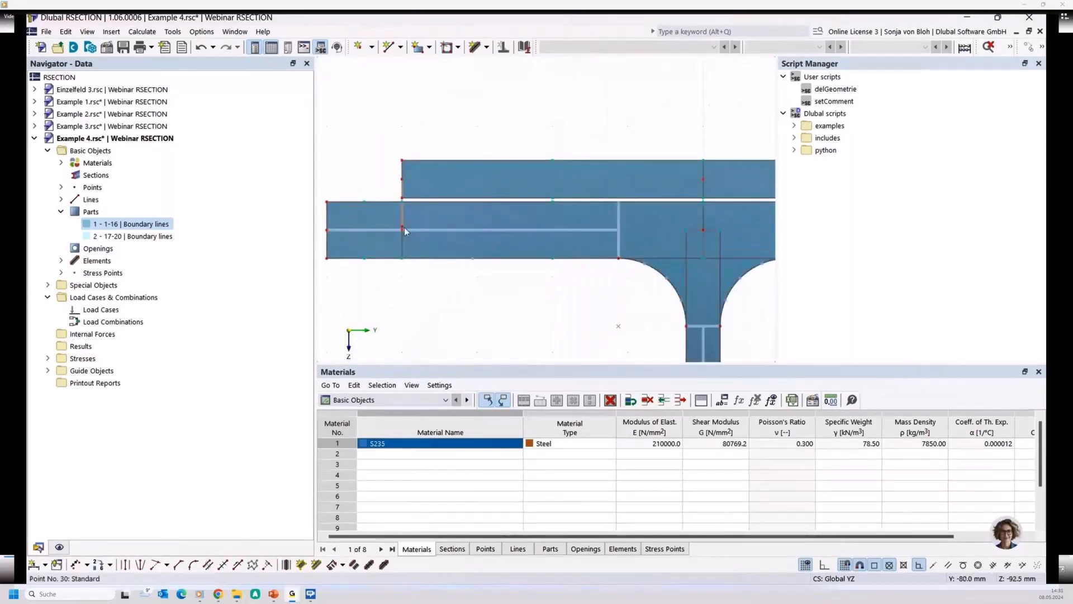
{"action": "scroll", "coordinate": [412, 196], "scroll_direction": "up", "scroll_amount": 1}
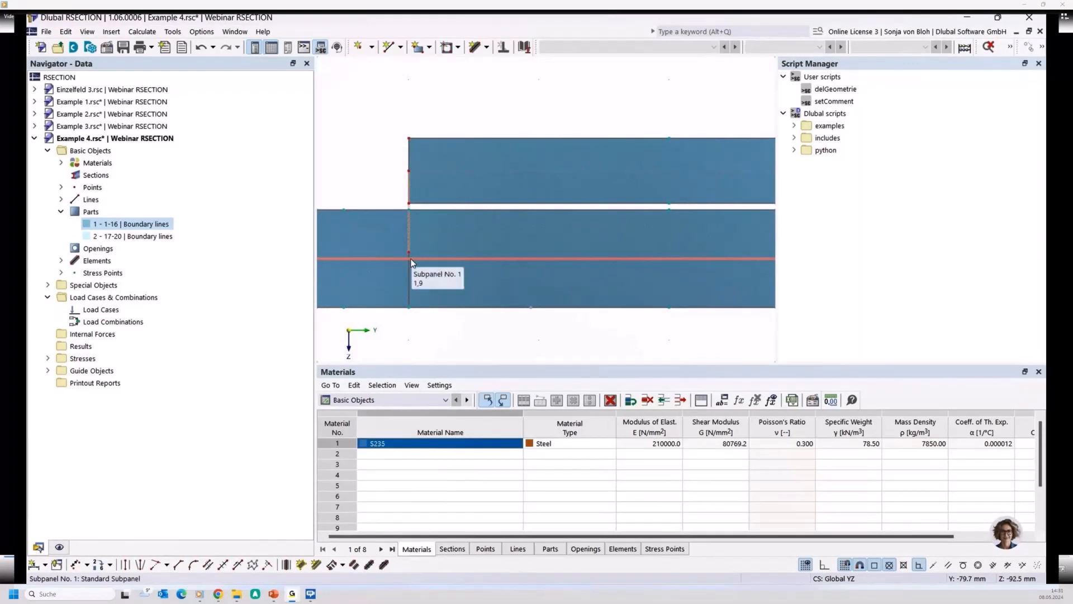
{"action": "scroll", "coordinate": [416, 268], "scroll_direction": "down", "scroll_amount": 2}
{"action": "scroll", "coordinate": [410, 240], "scroll_direction": "up", "scroll_amount": 2}
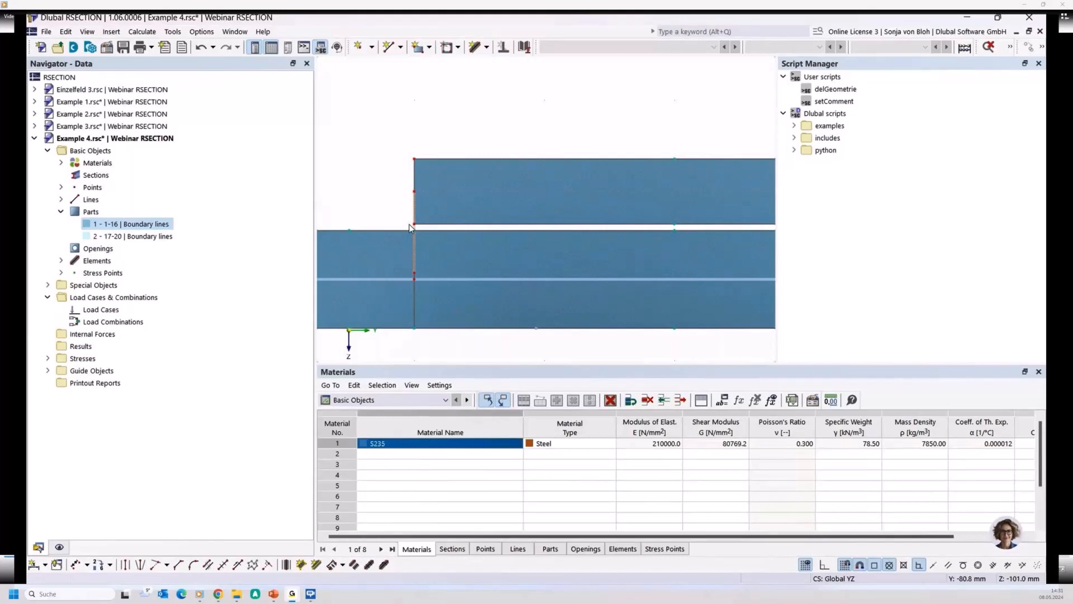
{"action": "scroll", "coordinate": [445, 226], "scroll_direction": "down", "scroll_amount": 2}
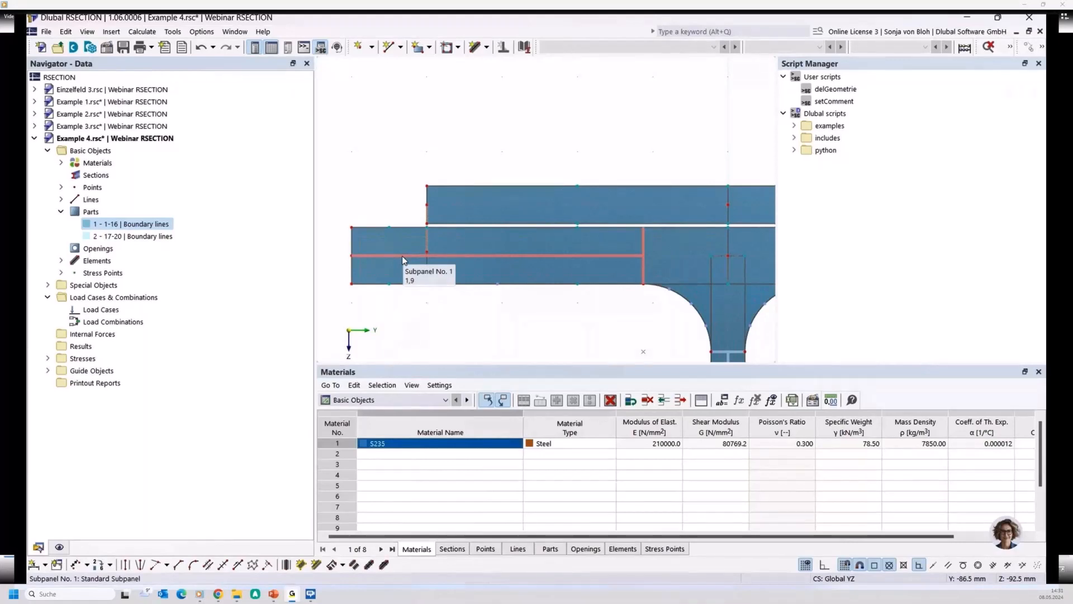
{"action": "scroll", "coordinate": [401, 256], "scroll_direction": "down", "scroll_amount": 3}
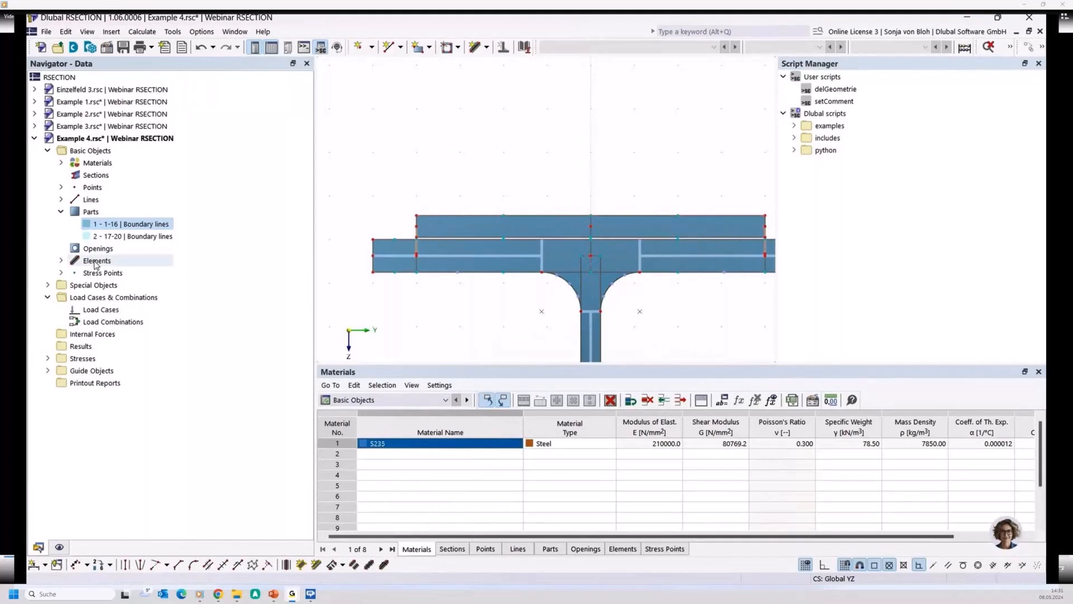
- Delete the two zero-thickness coupling elements, numbers 8 and 10, that join the flat bar to the top flange
{"action": "left_click", "coordinate": [61, 261]}
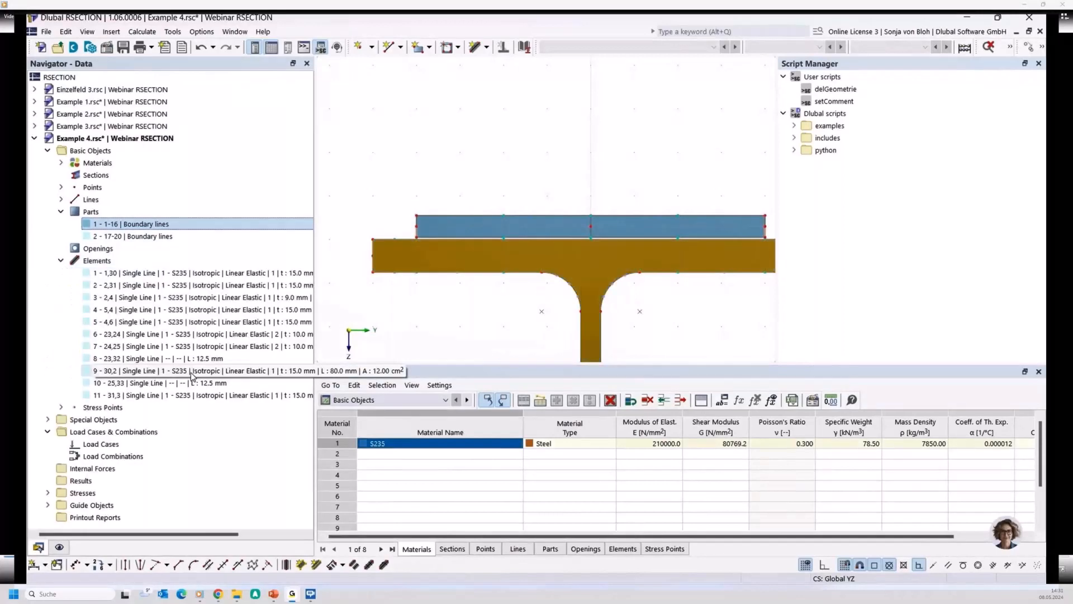
{"action": "left_click", "coordinate": [173, 383]}
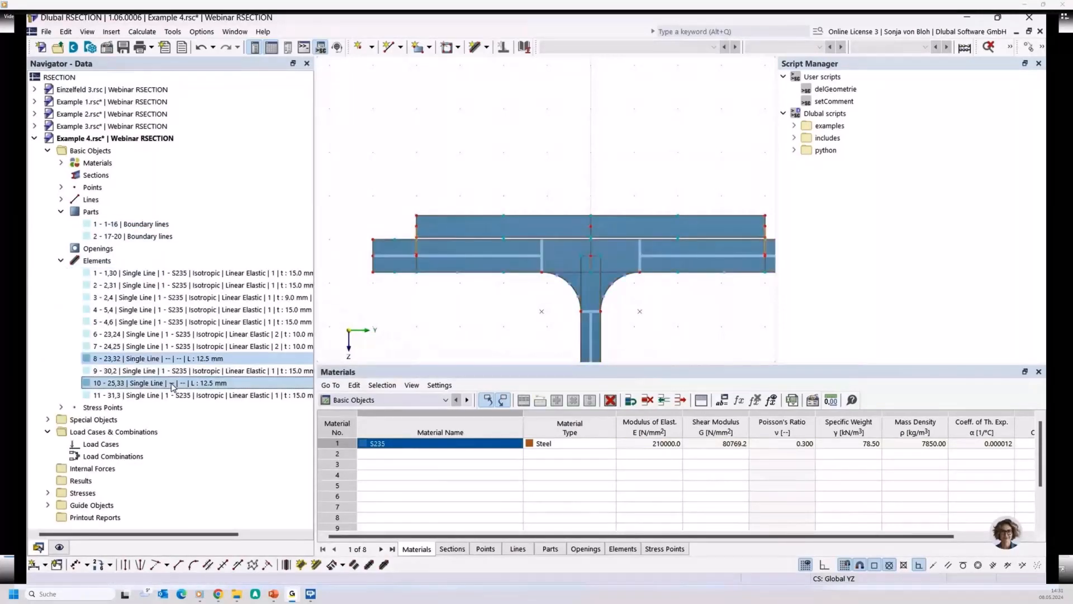
{"action": "right_click", "coordinate": [172, 387]}
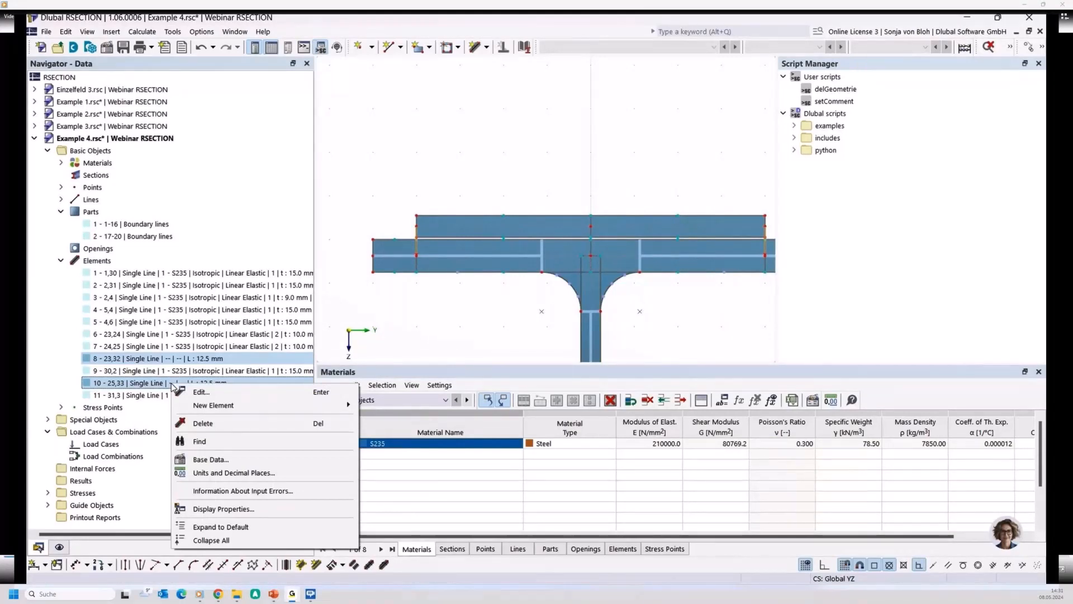
{"action": "left_click", "coordinate": [203, 423]}
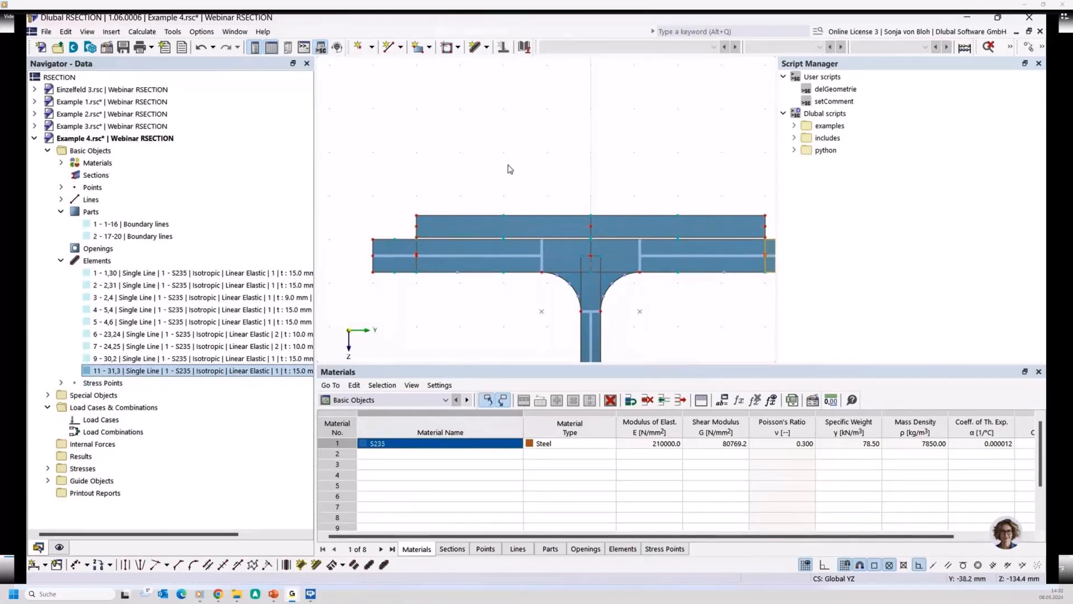
- Connect the top flange's centreline to the flat bar's left end with a 5 mm thick single-line element, without effective shear-transfer thickness
{"action": "left_click", "coordinate": [474, 47]}
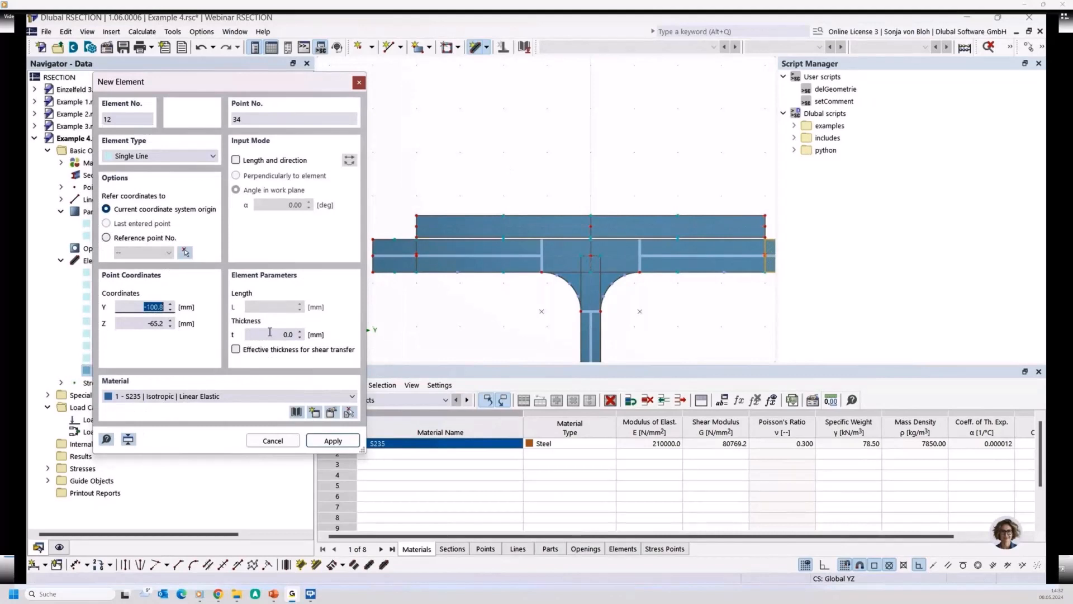
{"action": "double_click", "coordinate": [286, 335]}
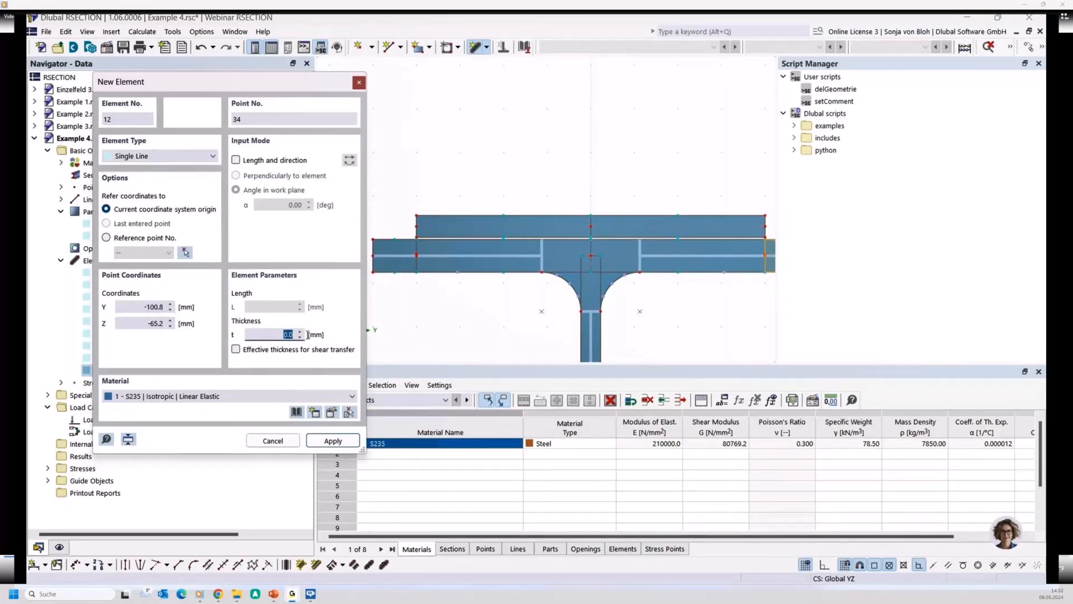
{"action": "type", "text": "5"}
{"action": "scroll", "coordinate": [406, 258], "scroll_direction": "up", "scroll_amount": 5}
{"action": "left_click", "coordinate": [455, 243]}
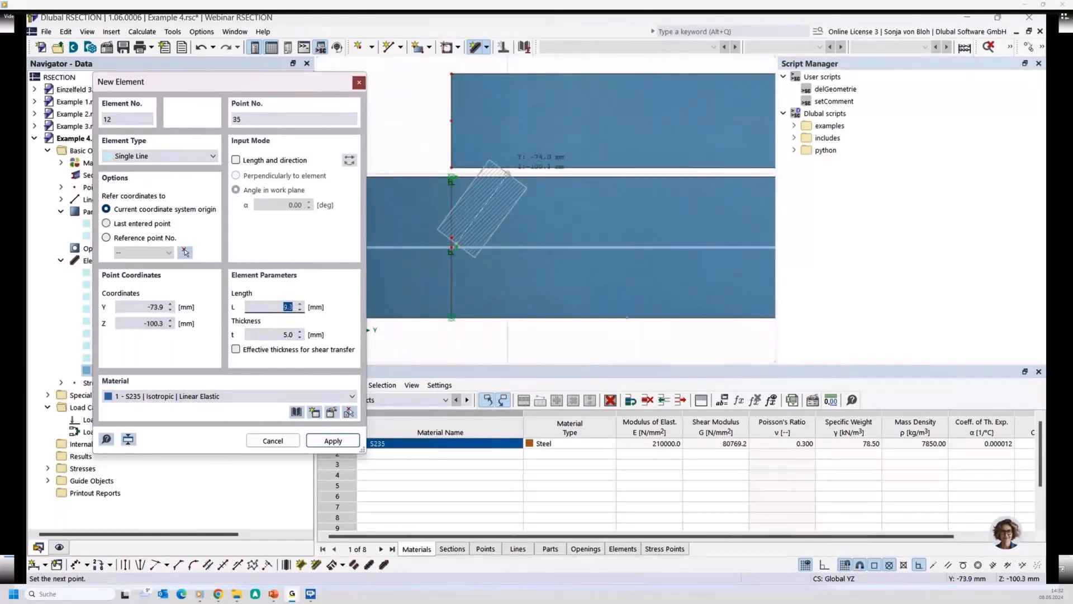
{"action": "left_click", "coordinate": [452, 120]}
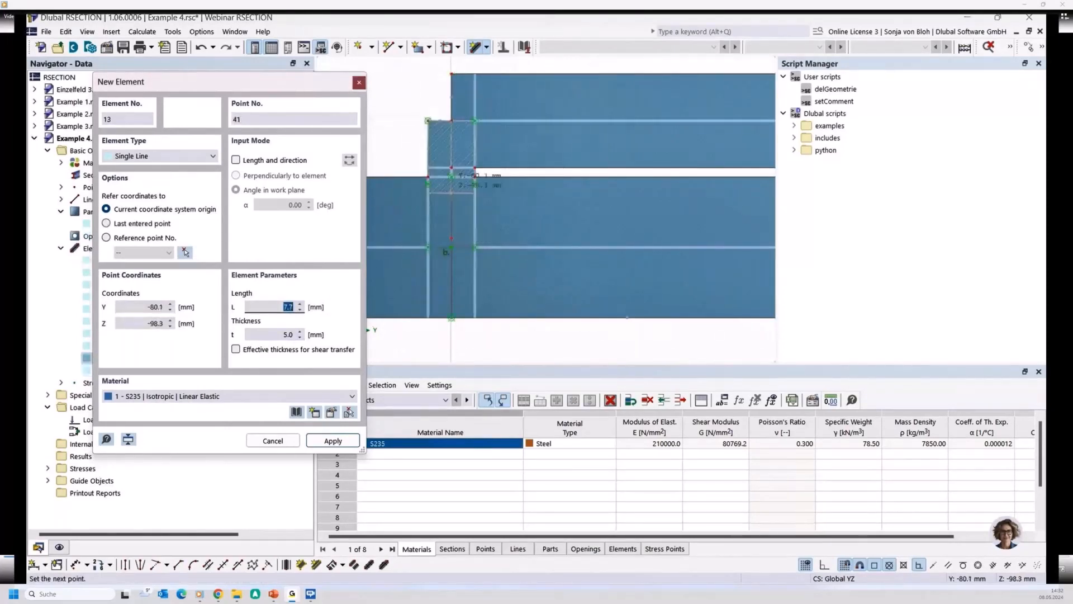
{"action": "right_click", "coordinate": [461, 194]}
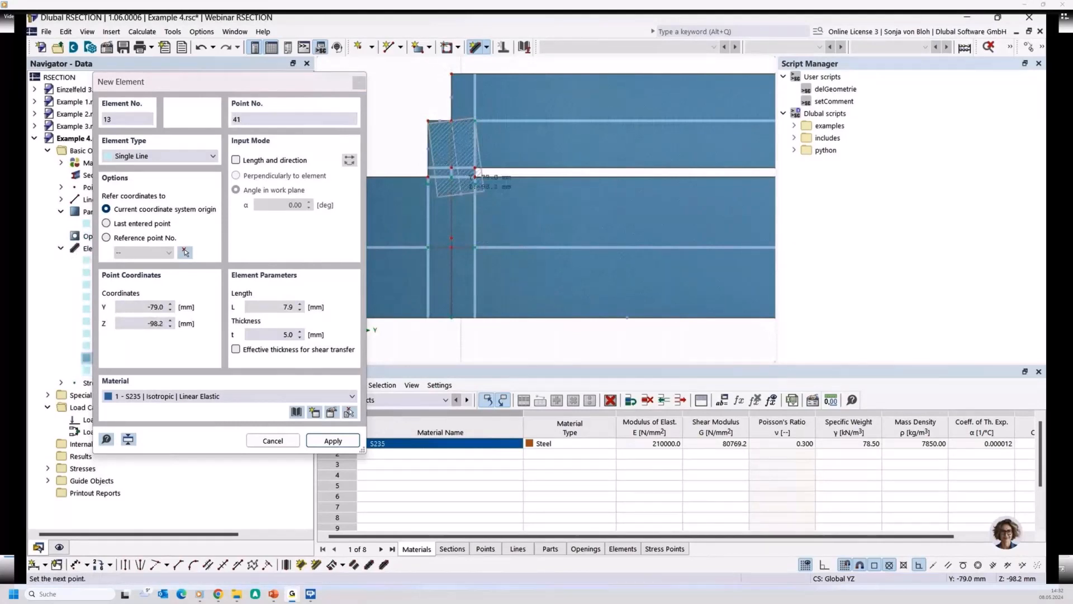
- Add a matching 5 mm thick vertical element between the top flange's centreline and the flat bar's right end, and finish placing elements
{"action": "scroll", "coordinate": [461, 194], "scroll_direction": "down", "scroll_amount": 10}
{"action": "scroll", "coordinate": [695, 212], "scroll_direction": "up", "scroll_amount": 9}
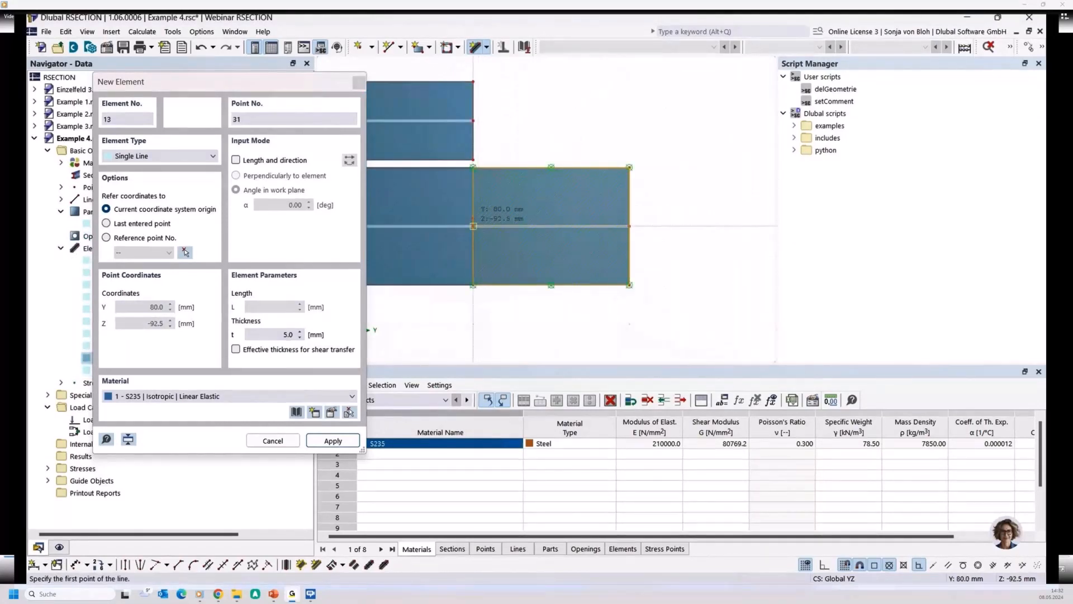
{"action": "left_click", "coordinate": [473, 226]}
{"action": "left_click", "coordinate": [473, 121]}
{"action": "key", "text": "Escape"}
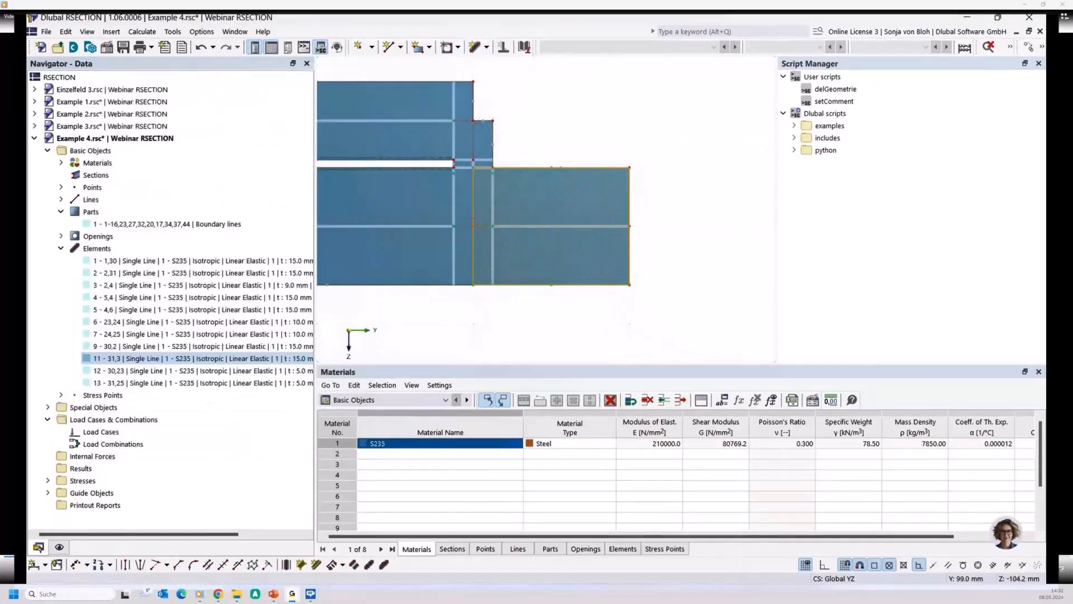
- Examine the subpanels of the flat bar and top flange around the new 5 mm thick connecting elements
{"action": "scroll", "coordinate": [620, 140], "scroll_direction": "down", "scroll_amount": 7}
{"action": "middle_click_drag", "start_coordinate": [602, 225], "coordinate": [690, 240]}
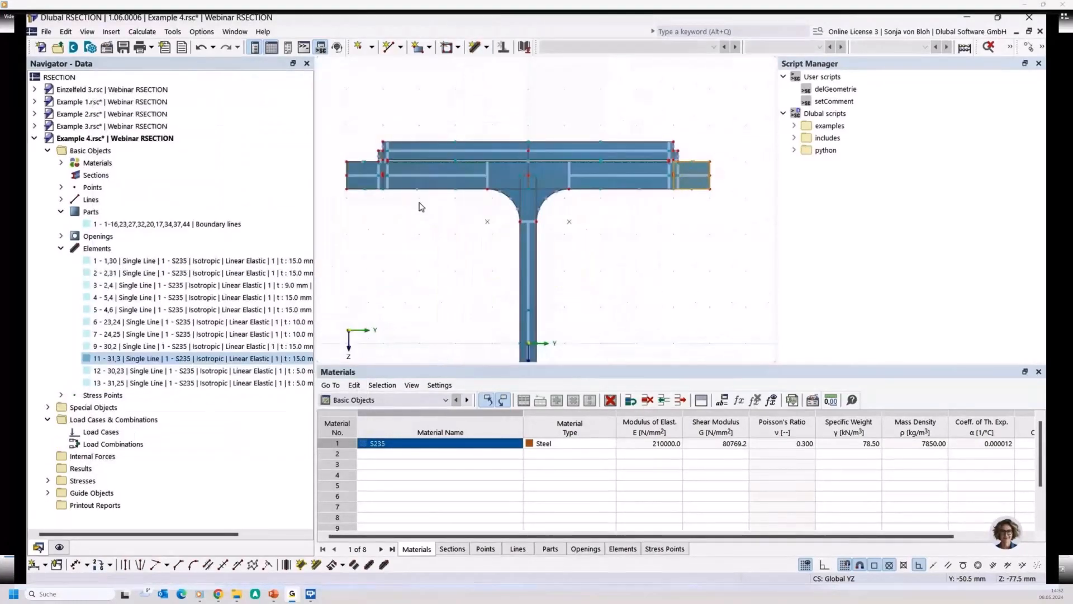
{"action": "scroll", "coordinate": [421, 205], "scroll_direction": "up", "scroll_amount": 2}
{"action": "scroll", "coordinate": [438, 225], "scroll_direction": "down", "scroll_amount": 2}
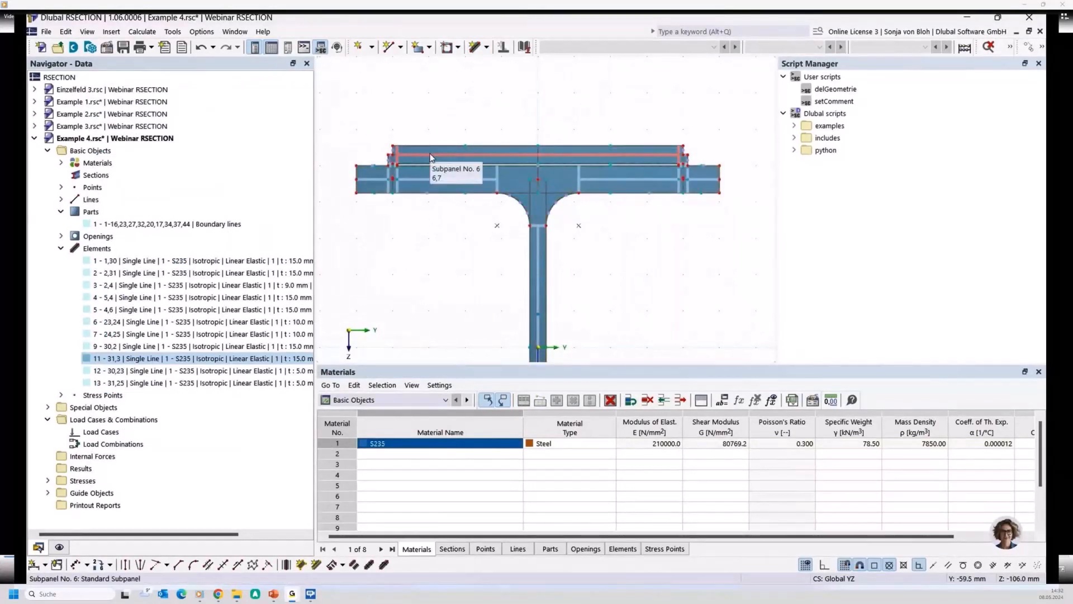
{"action": "scroll", "coordinate": [399, 194], "scroll_direction": "up", "scroll_amount": 2}
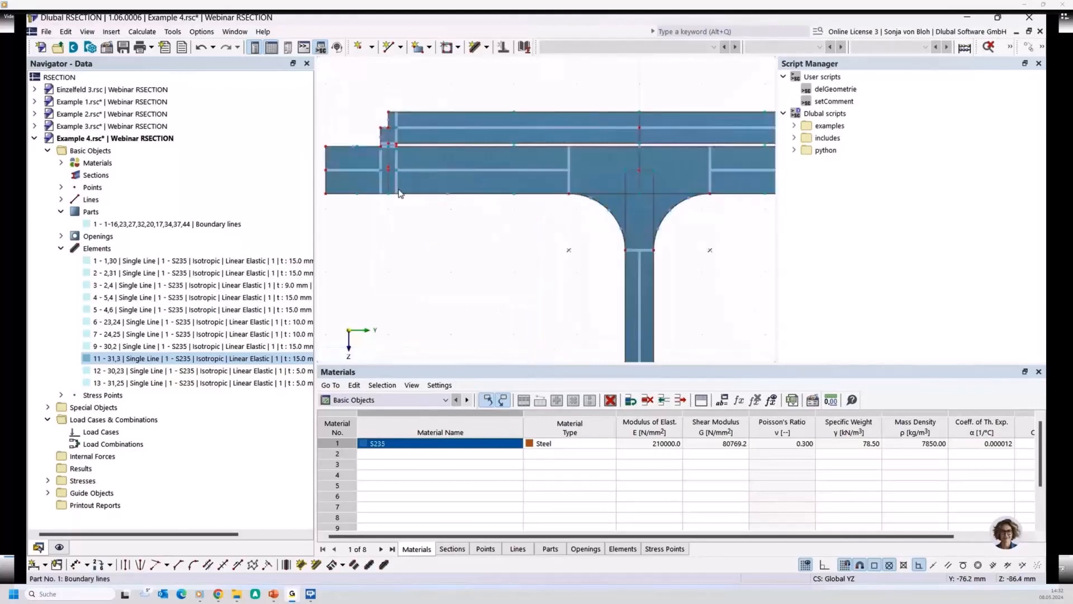
{"action": "scroll", "coordinate": [374, 182], "scroll_direction": "up", "scroll_amount": 1}
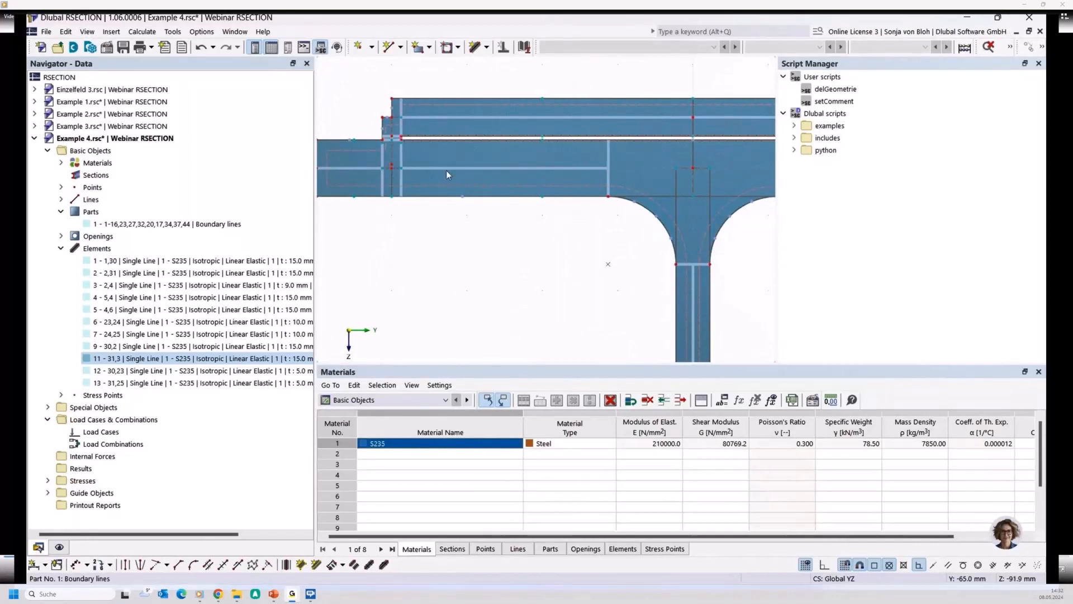
{"action": "scroll", "coordinate": [390, 170], "scroll_direction": "up", "scroll_amount": 1}
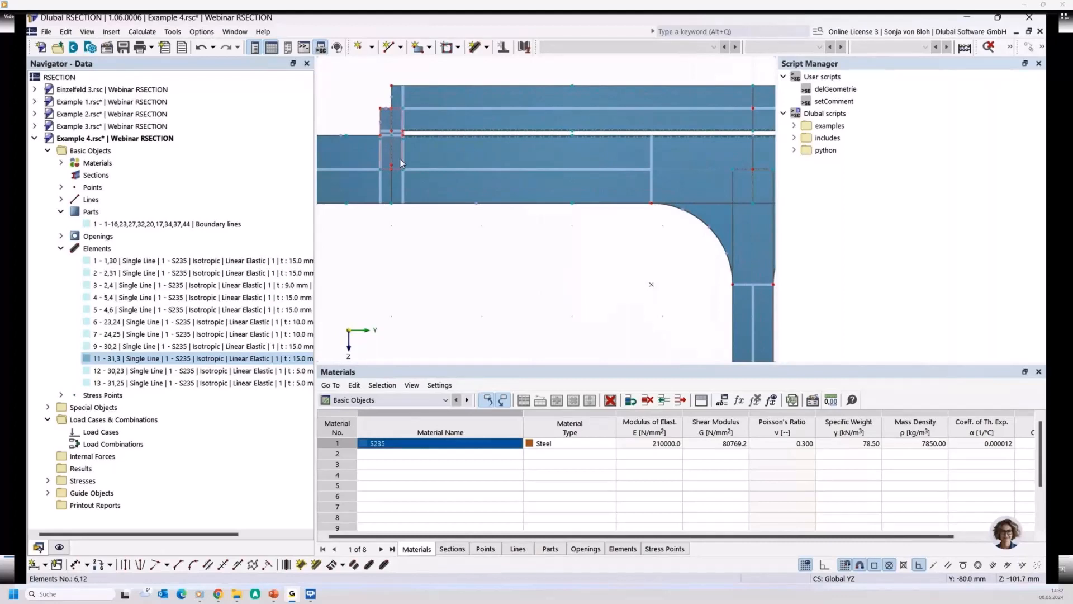
{"action": "scroll", "coordinate": [419, 280], "scroll_direction": "down", "scroll_amount": 3}
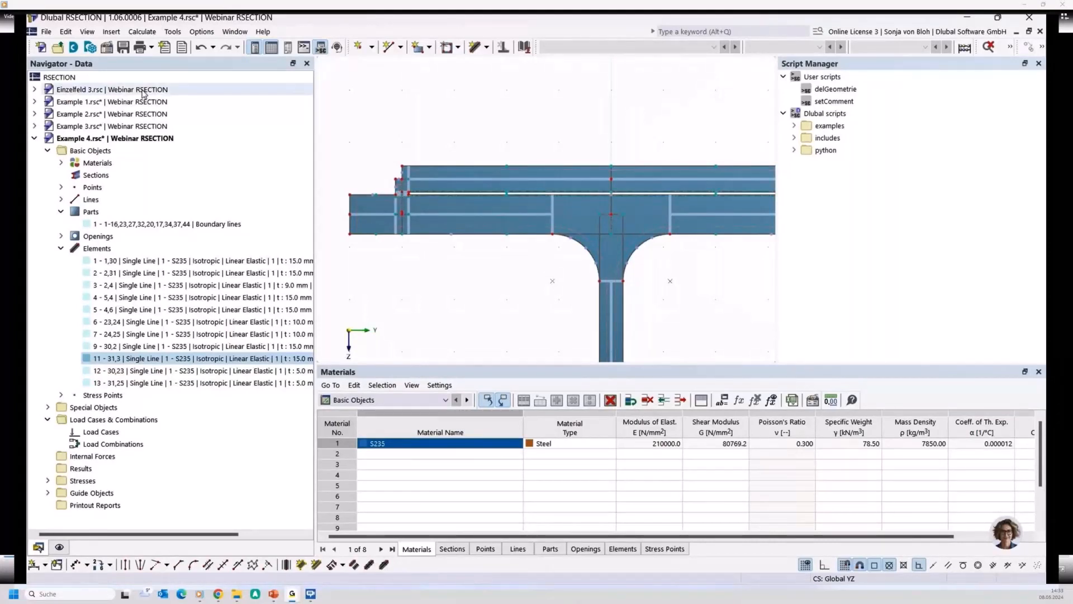
- Open the Einzelfeld 3 model and examine the overlapping elements at the junction of the web and upper flange
{"action": "double_click", "coordinate": [111, 95]}
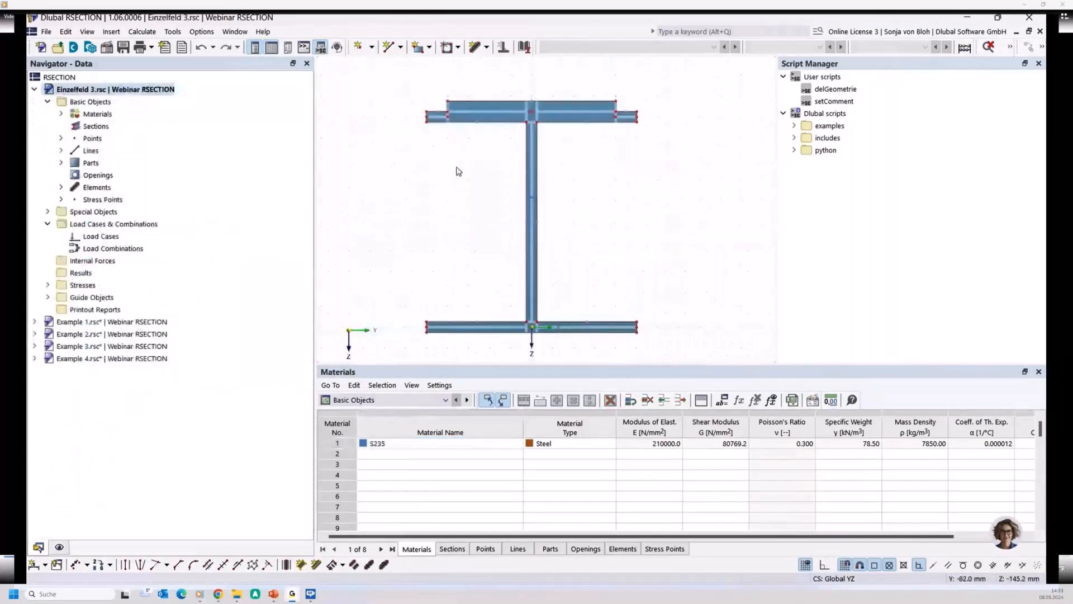
{"action": "scroll", "coordinate": [478, 130], "scroll_direction": "up", "scroll_amount": 2}
{"action": "scroll", "coordinate": [464, 151], "scroll_direction": "up", "scroll_amount": 1}
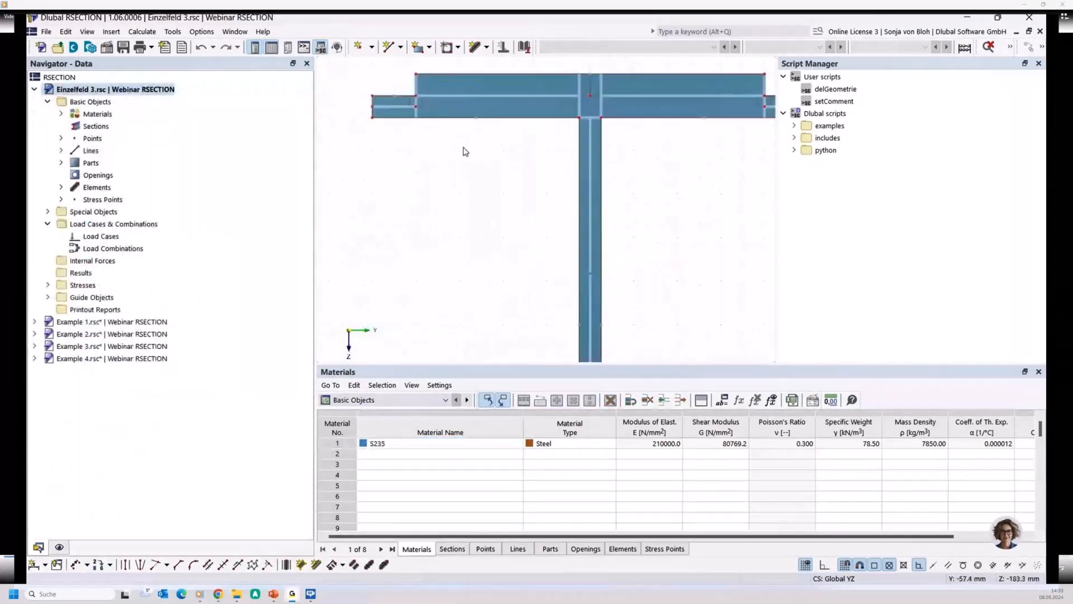
{"action": "scroll", "coordinate": [614, 167], "scroll_direction": "up", "scroll_amount": 1}
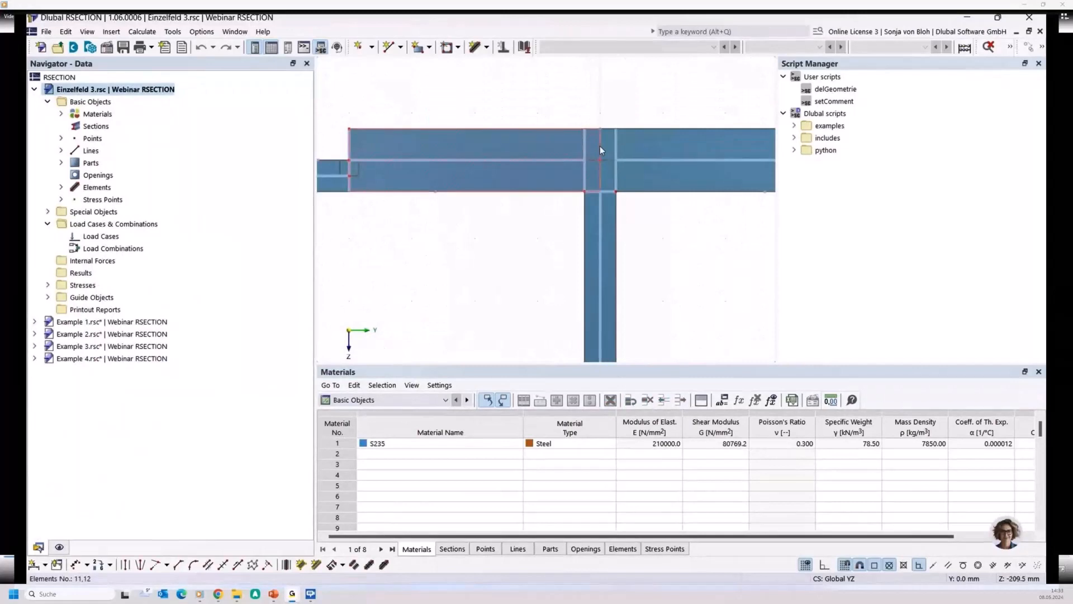
{"action": "left_click", "coordinate": [599, 146]}
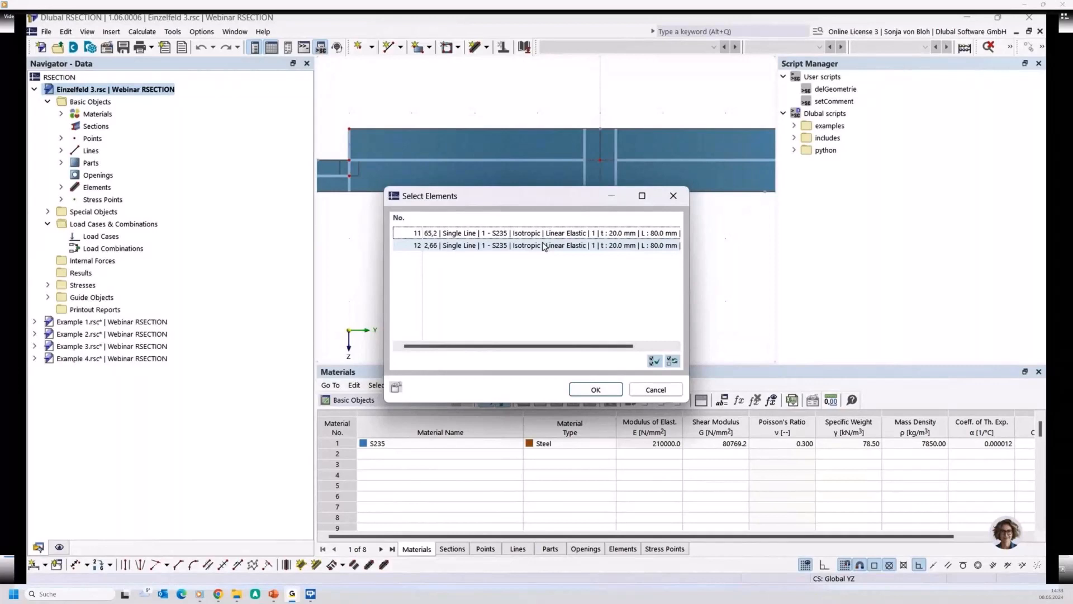
{"action": "key", "text": "Escape"}
{"action": "scroll", "coordinate": [536, 229], "scroll_direction": "down", "scroll_amount": 4}
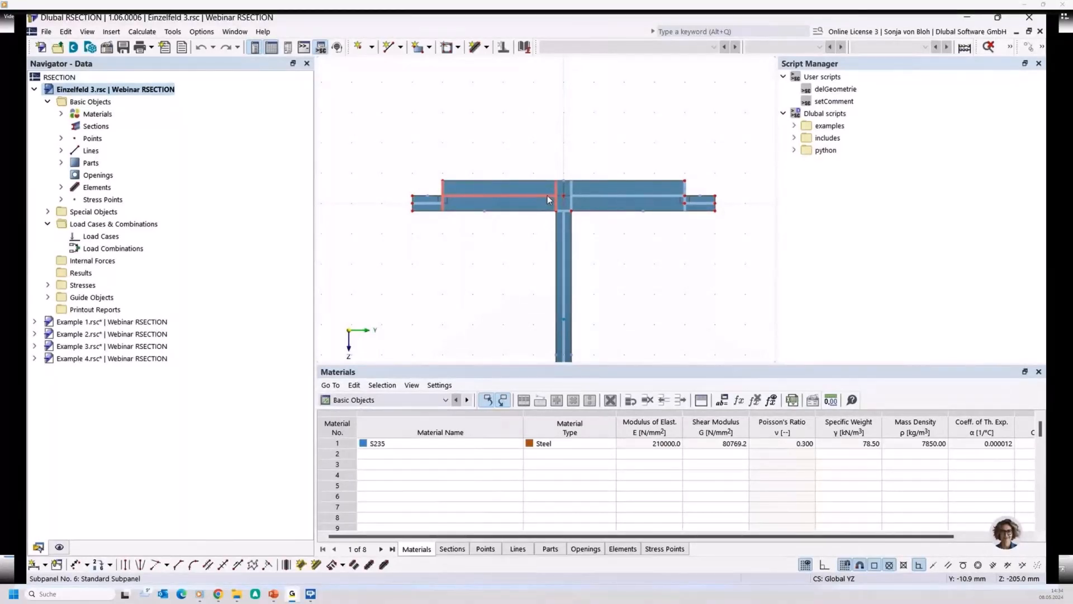
- Create a new model named Example 5 in the Webinar RSECTION series, using Thin-Walled Analysis
{"action": "left_click", "coordinate": [41, 47]}
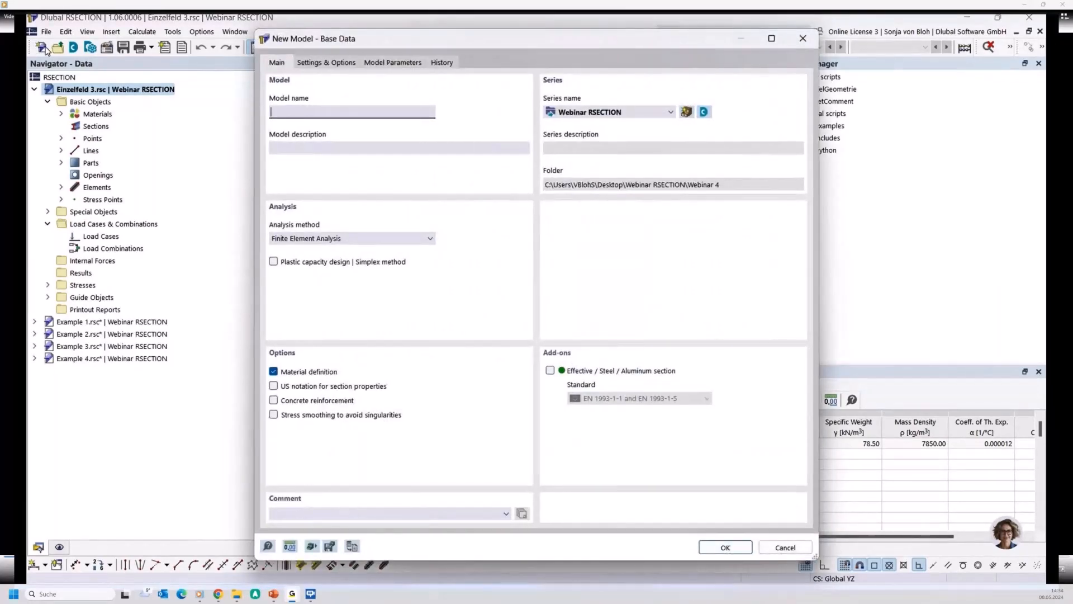
{"action": "type", "text": "Example 5"}
{"action": "left_click", "coordinate": [335, 238]}
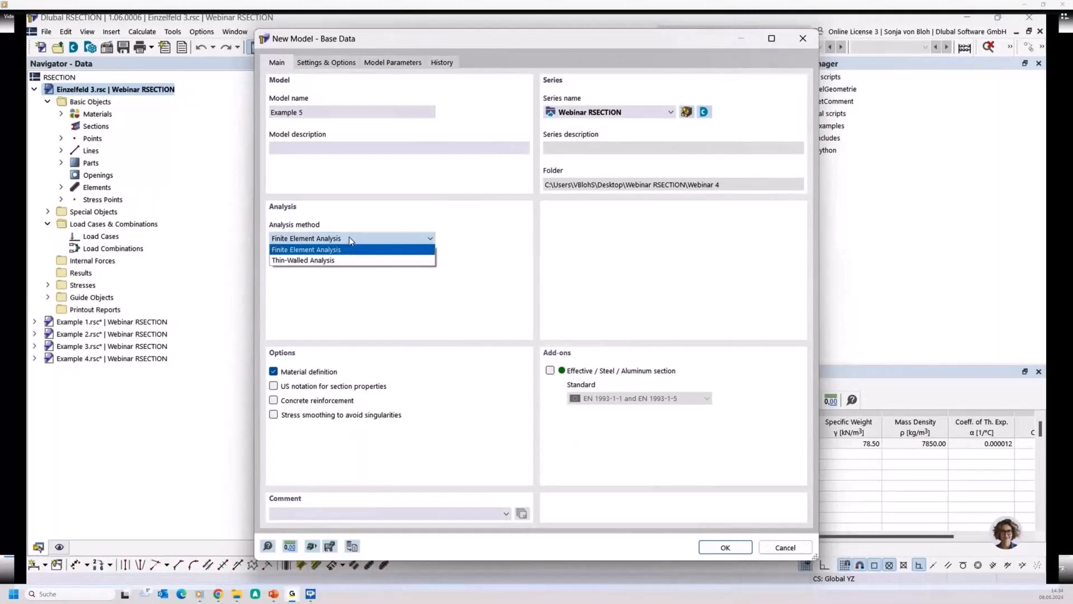
{"action": "left_click", "coordinate": [327, 264]}
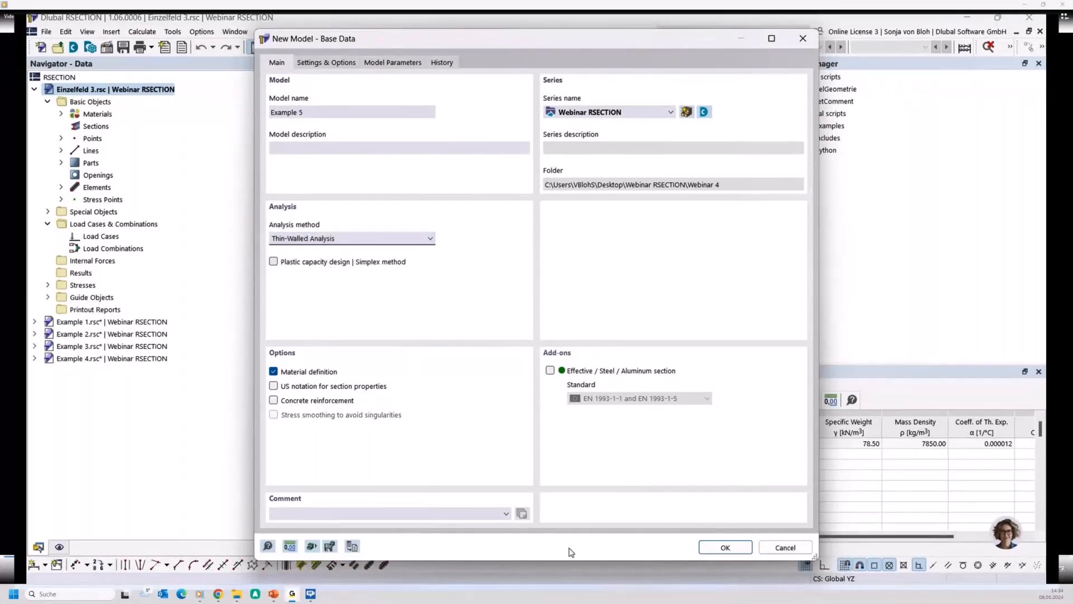
{"action": "left_click", "coordinate": [713, 549]}
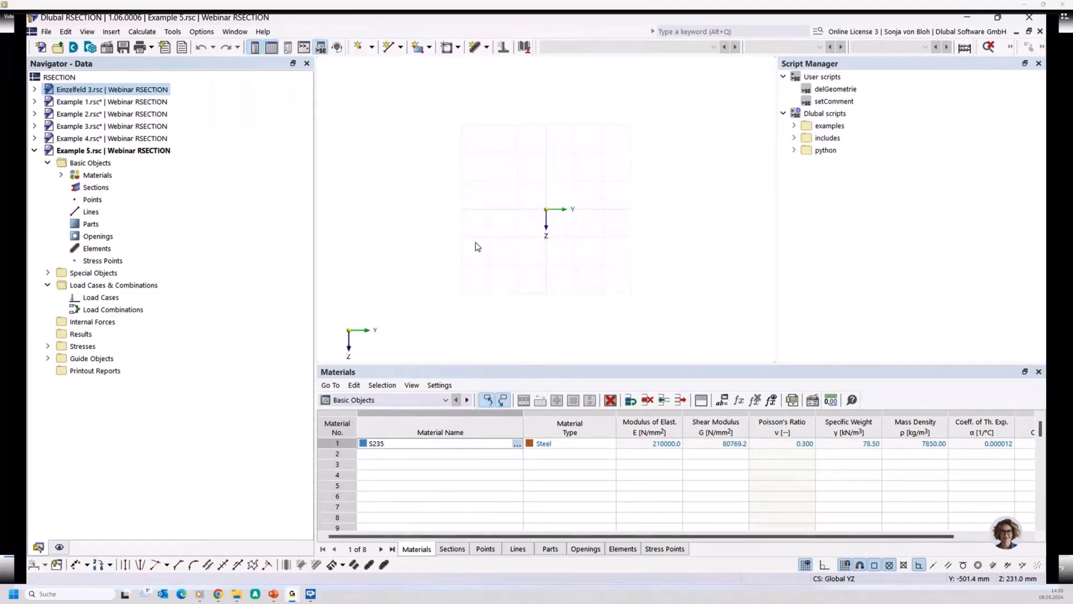
- Draw 10 mm thick single-line elements: a 120 mm horizontal flange ending at the origin, continued by a 60 mm vertical web piece upward
{"action": "scroll", "coordinate": [552, 215], "scroll_direction": "up", "scroll_amount": 3}
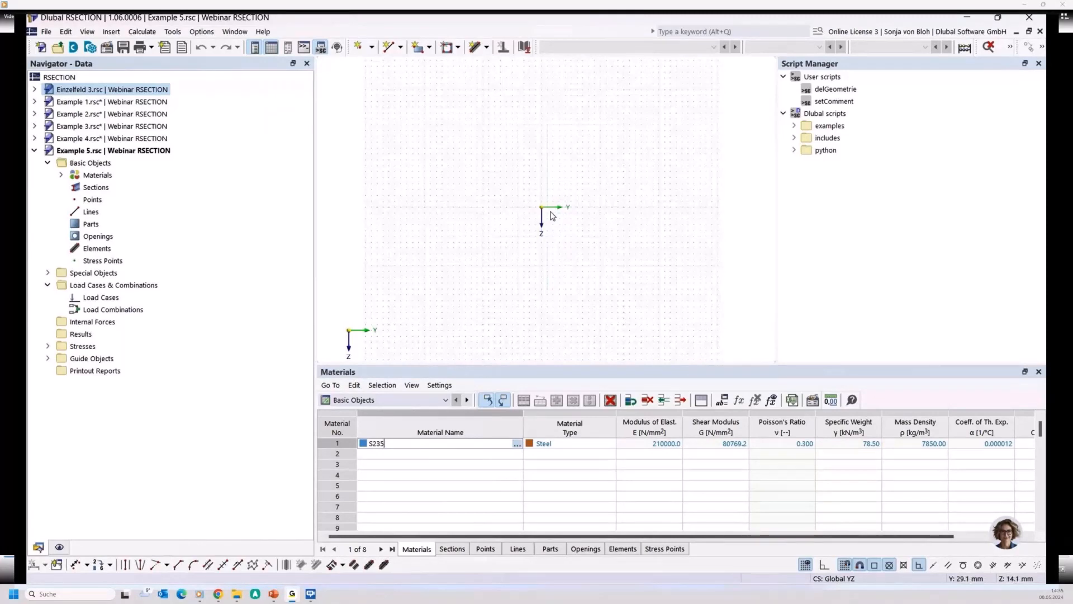
{"action": "middle_click_drag", "start_coordinate": [553, 216], "coordinate": [548, 269]}
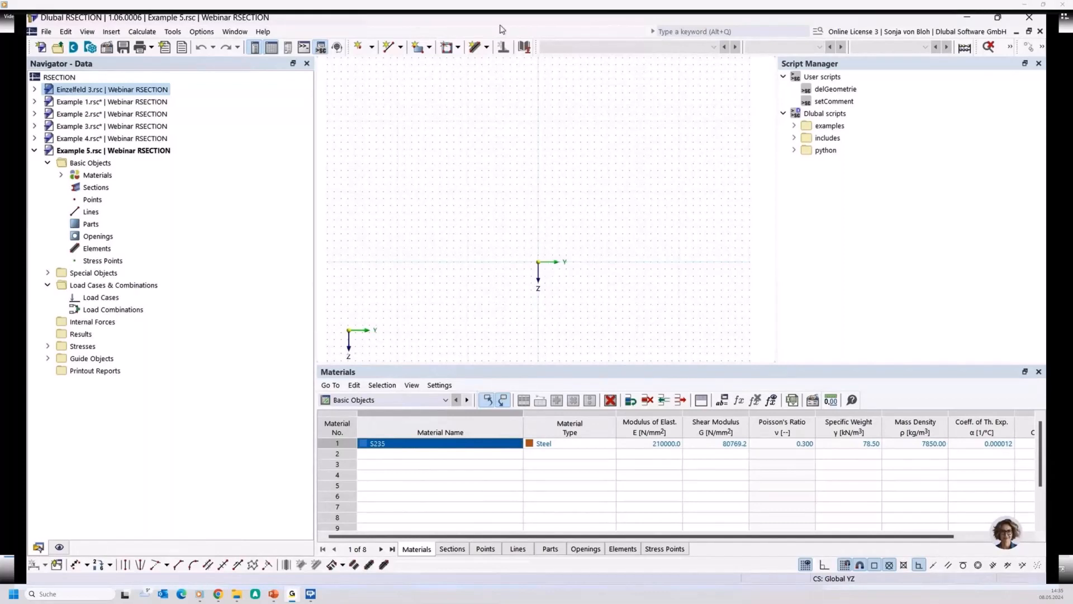
{"action": "left_click", "coordinate": [475, 47]}
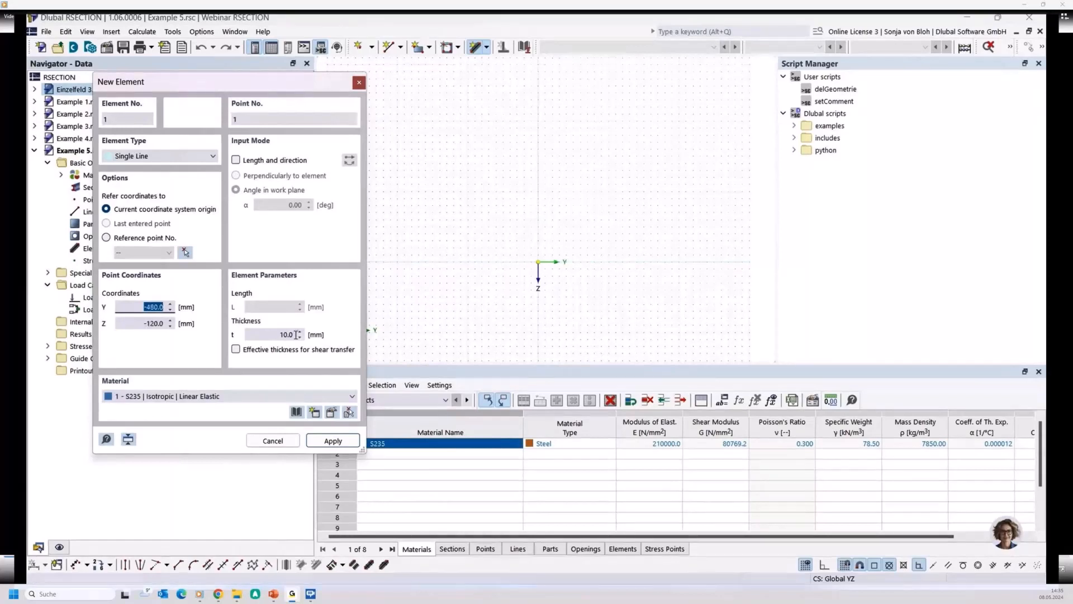
{"action": "left_click", "coordinate": [523, 296]}
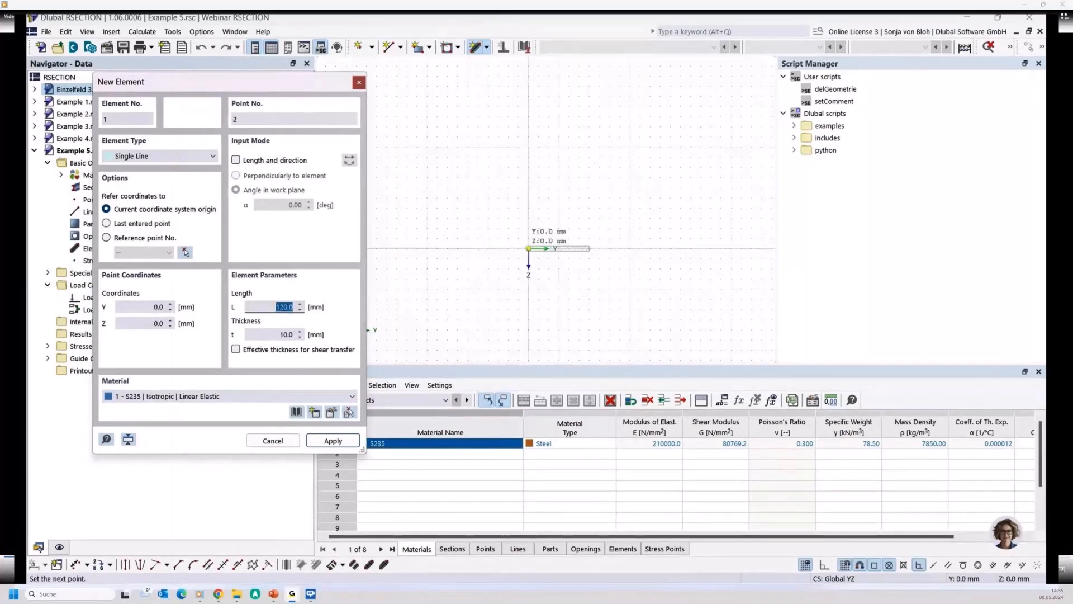
{"action": "key", "text": "Return"}
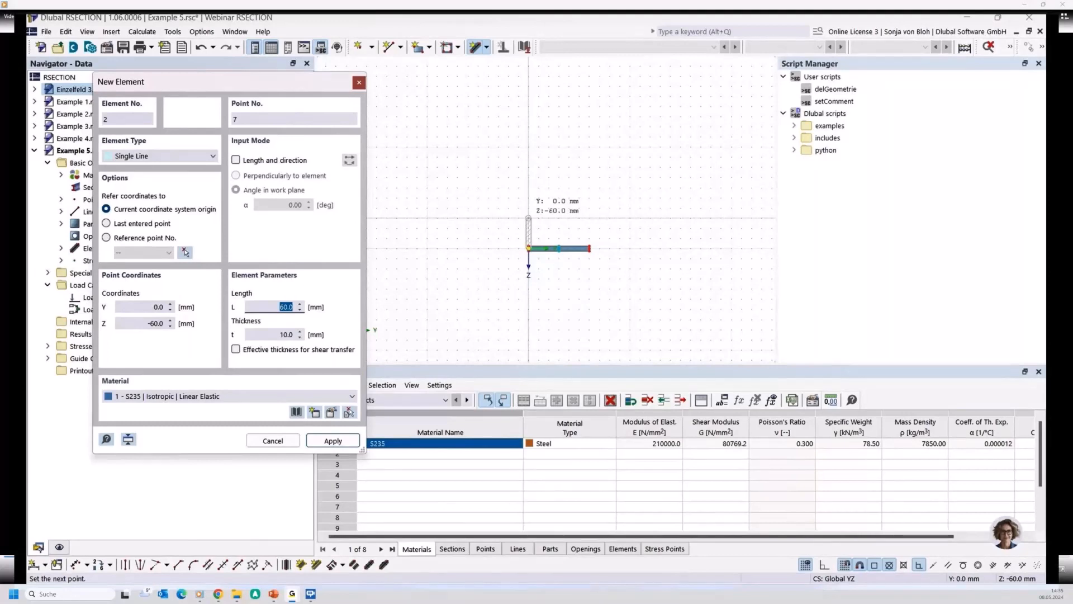
{"action": "left_click", "coordinate": [528, 218]}
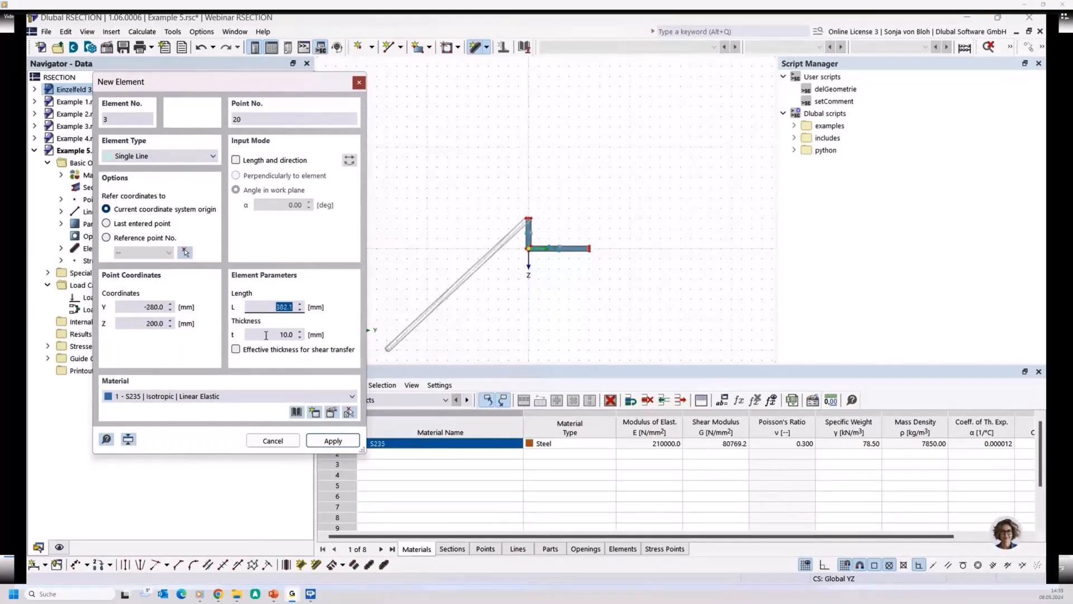
- Continue the web upward about 40 mm with a zero-thickness element that has an effective shear-transfer thickness of 10 mm
{"action": "key", "text": "Tab"}
{"action": "type", "text": "0"}
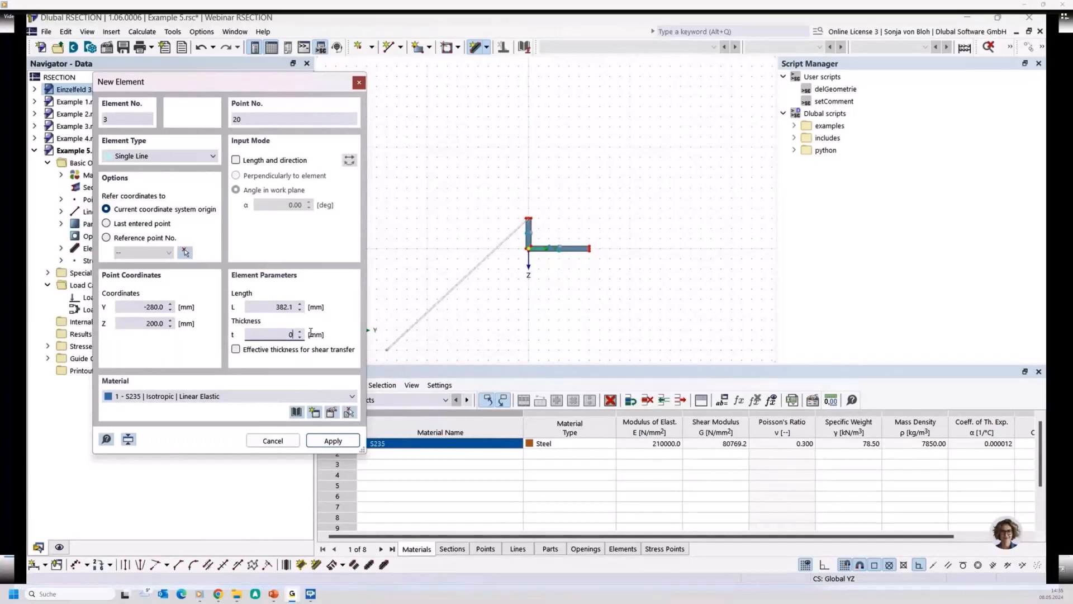
{"action": "left_click", "coordinate": [258, 349]}
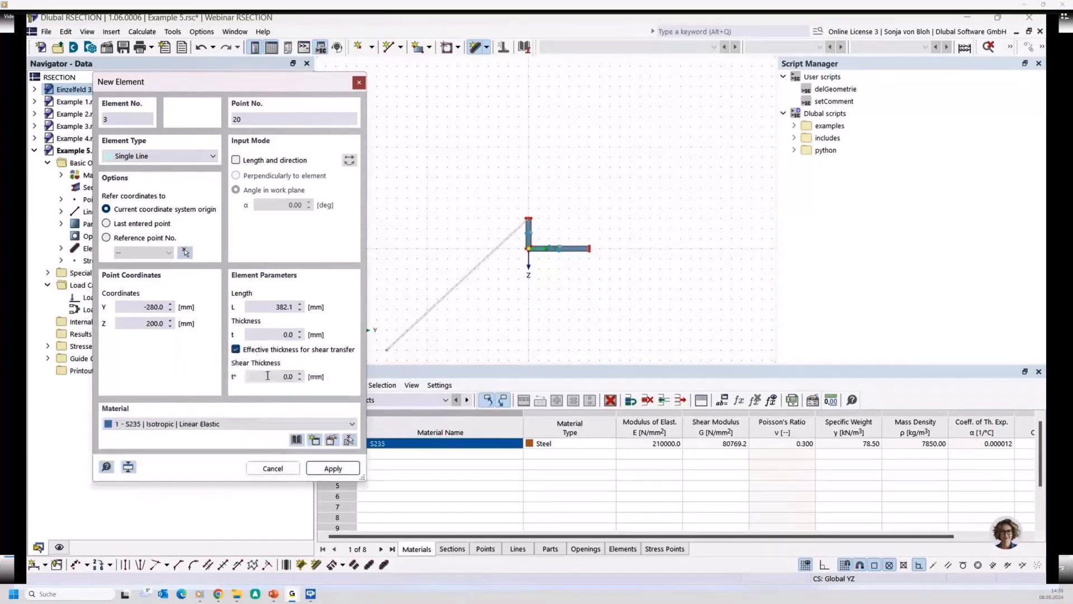
{"action": "left_click", "coordinate": [267, 376]}
{"action": "type", "text": "10"}
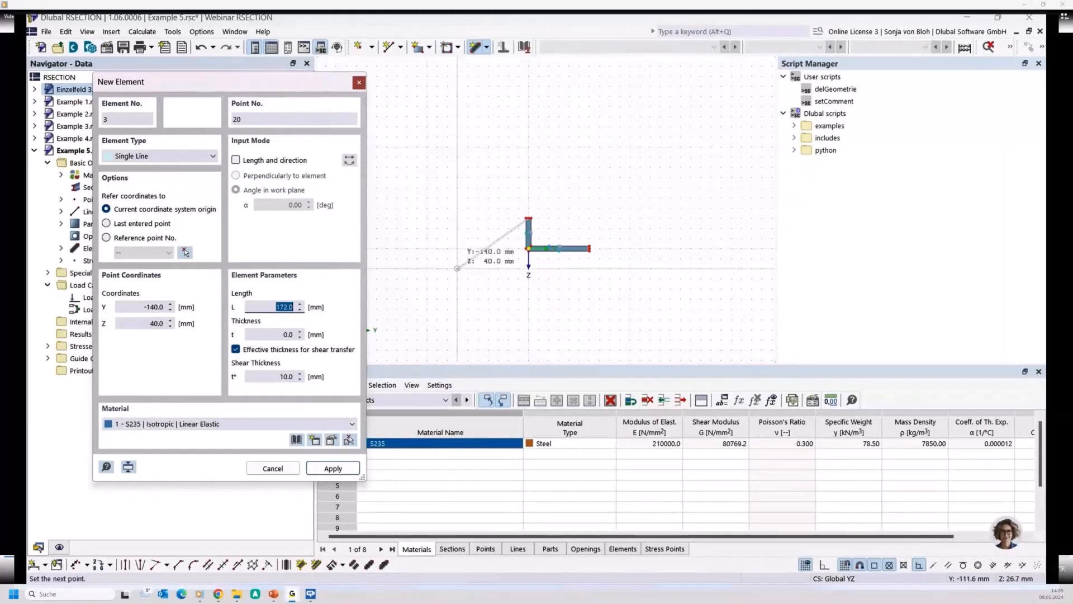
{"action": "scroll", "coordinate": [509, 238], "scroll_direction": "up", "scroll_amount": 2}
{"action": "left_click", "coordinate": [538, 180]}
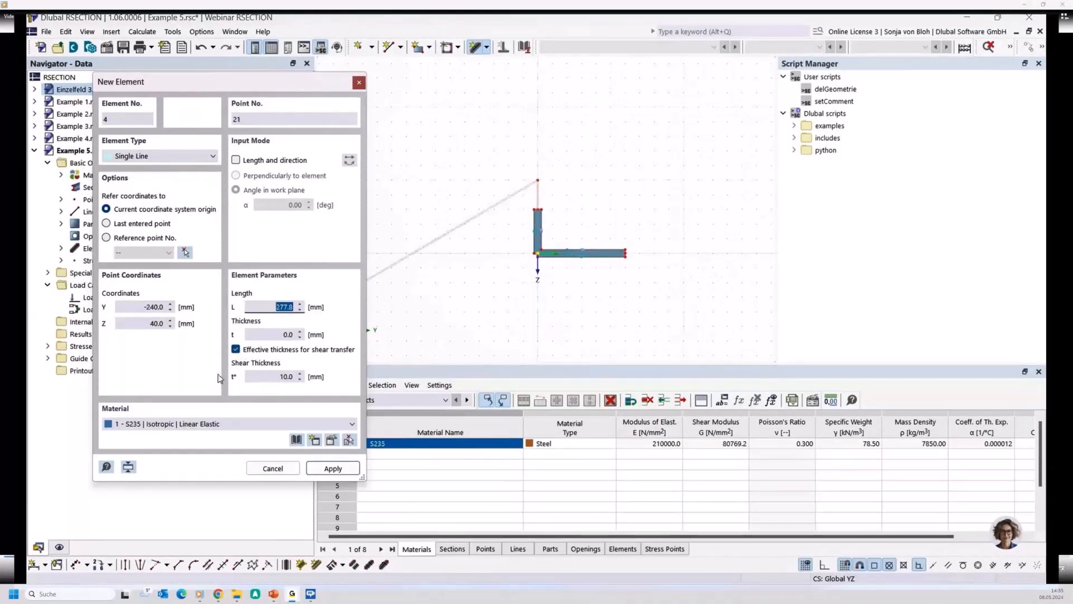
- Without effective shear-transfer thickness, add a 10 mm thick, 120 mm web piece up to Z -220 mm and the matching upper flange, ending element placement
{"action": "left_click", "coordinate": [236, 349]}
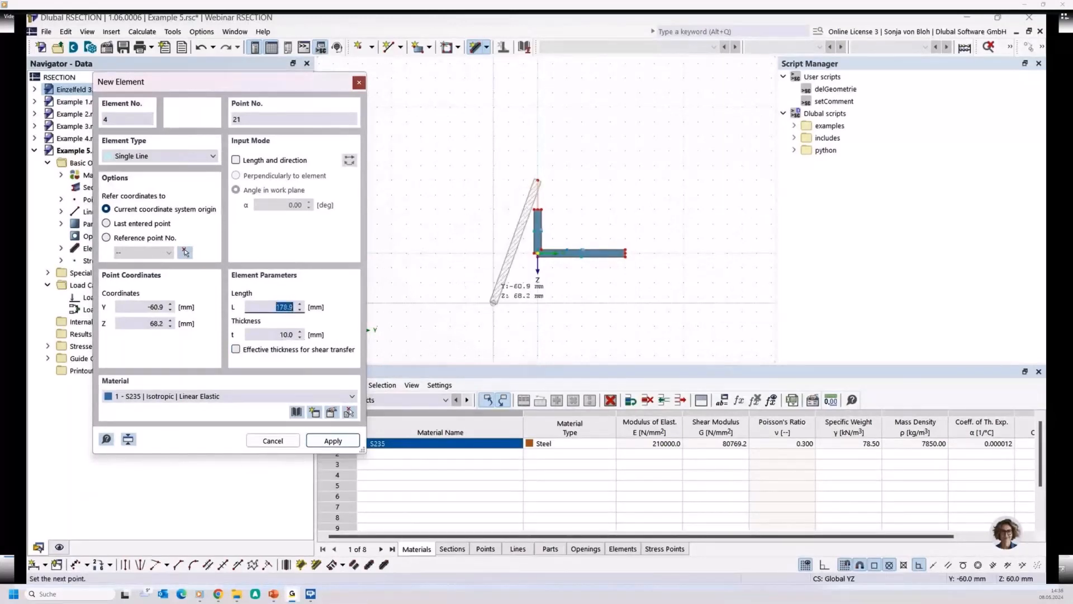
{"action": "scroll", "coordinate": [493, 302], "scroll_direction": "down", "scroll_amount": 1}
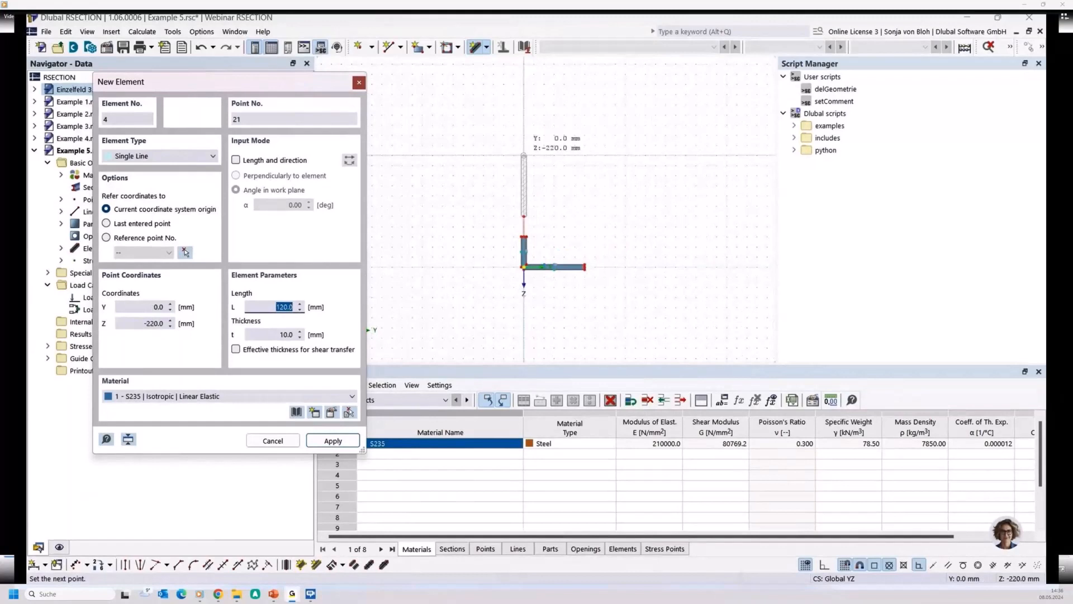
{"action": "left_click", "coordinate": [523, 155]}
{"action": "left_click", "coordinate": [585, 156]}
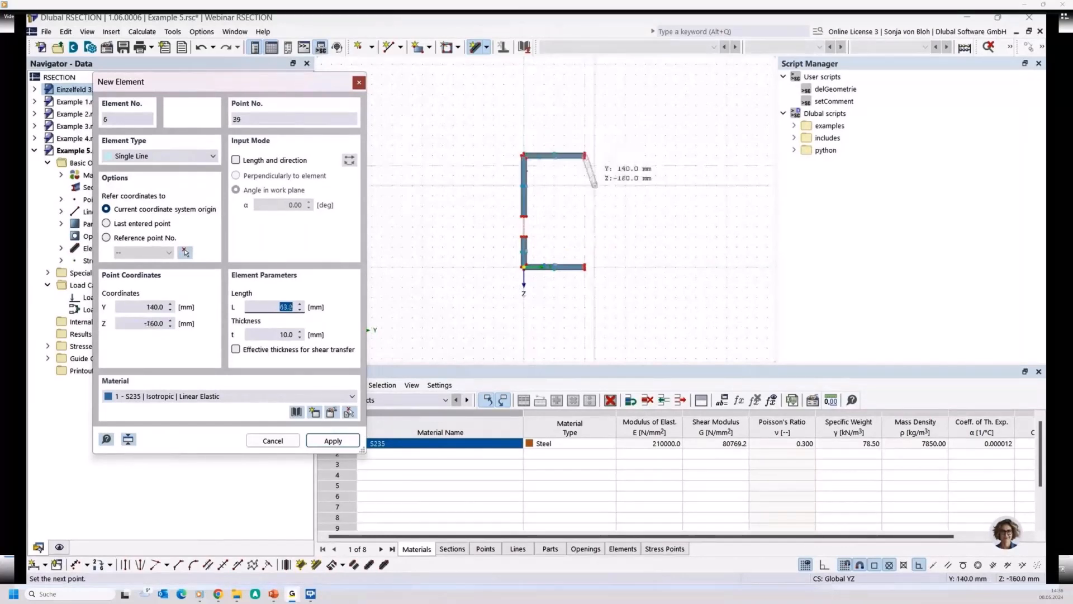
{"action": "right_click", "coordinate": [594, 185]}
{"action": "key", "text": "Escape"}
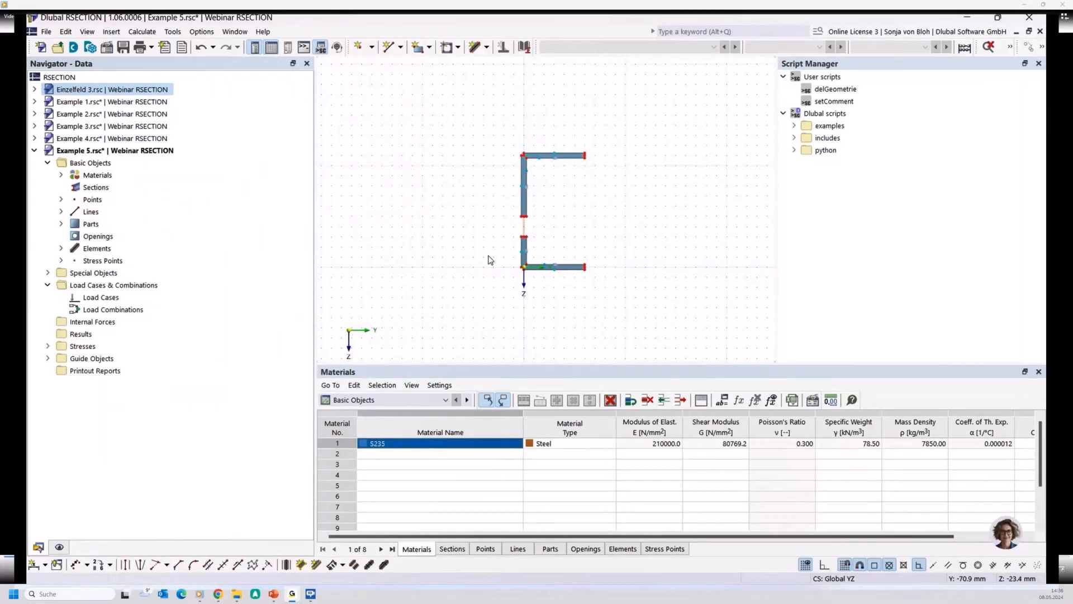
- Calculate the Example 5 section and display the unit shear stress τ (Vz = 1kN)
{"action": "left_click", "coordinate": [142, 31]}
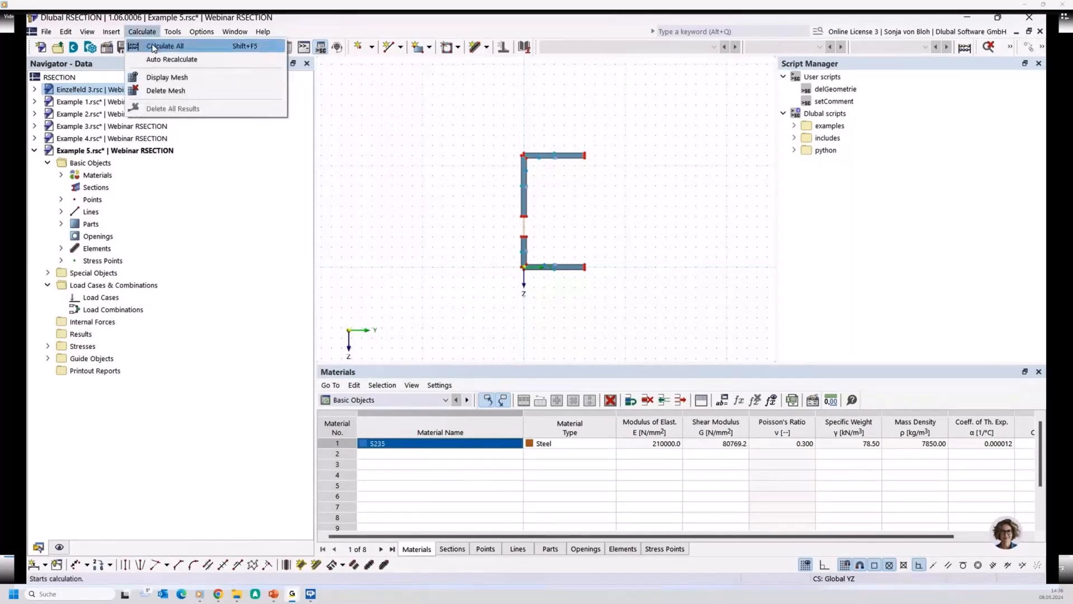
{"action": "left_click", "coordinate": [153, 44]}
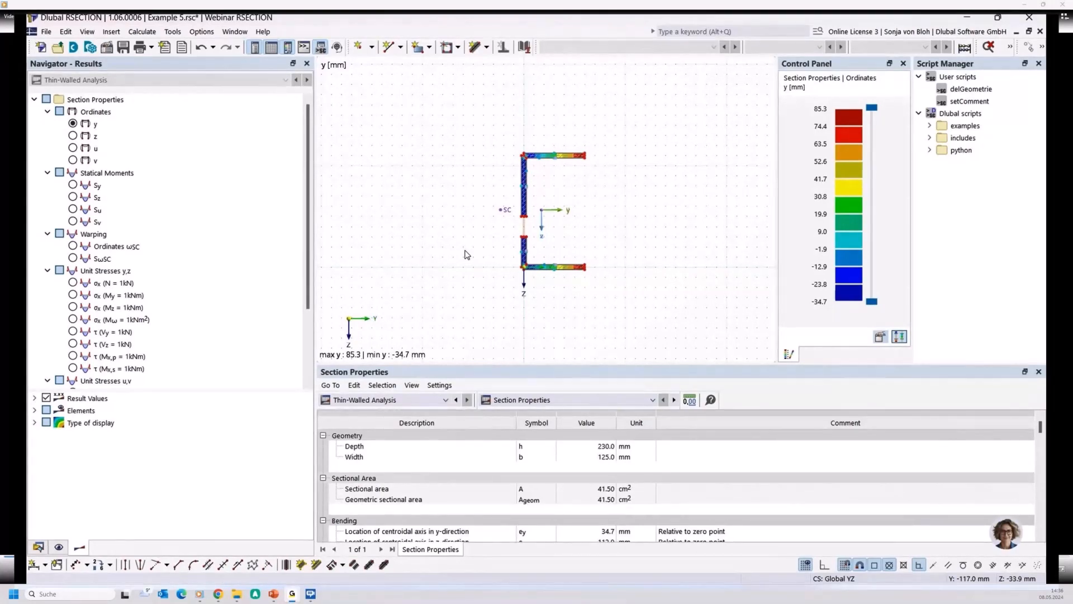
{"action": "scroll", "coordinate": [220, 294], "scroll_direction": "down", "scroll_amount": 1}
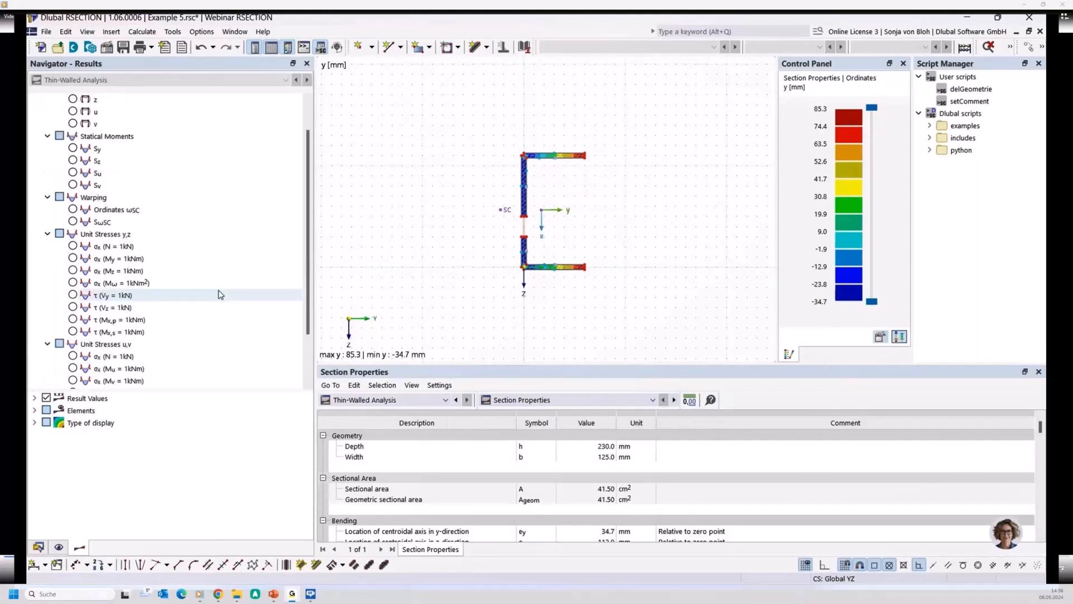
{"action": "left_click", "coordinate": [73, 307]}
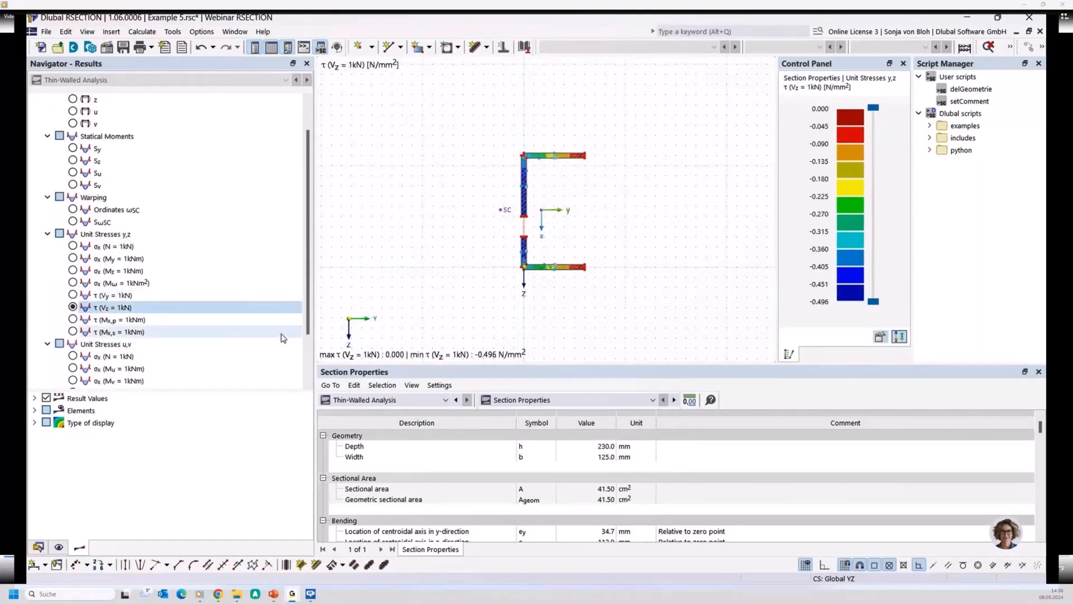
- Switch the type of display to Off, enlarge the graphics area and examine the shear stress diagram across the zero-thickness web element
{"action": "left_click", "coordinate": [35, 423]}
{"action": "left_click", "coordinate": [60, 459]}
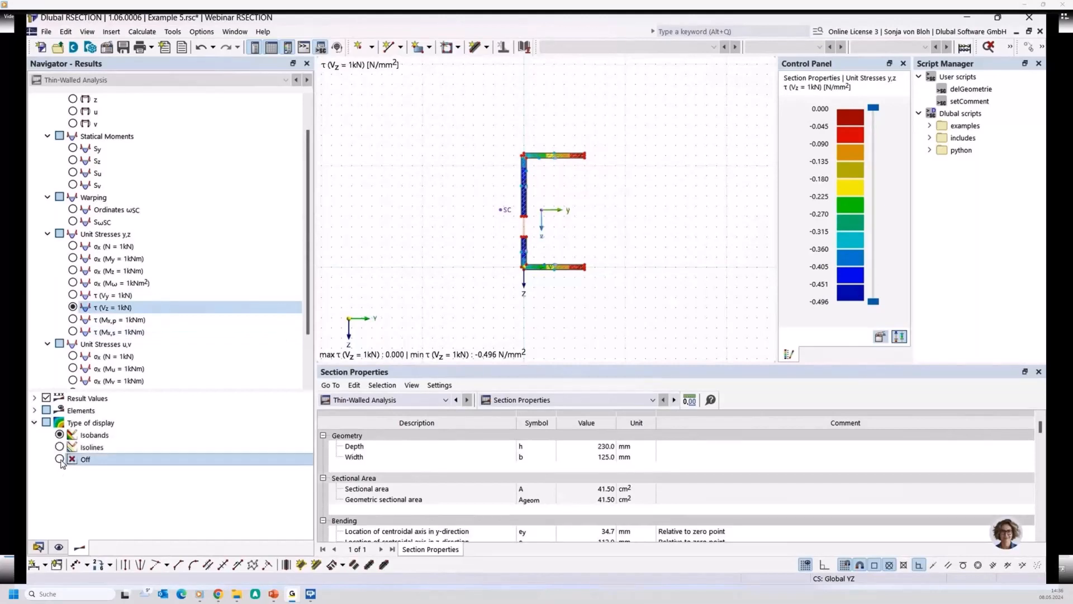
{"action": "scroll", "coordinate": [566, 238], "scroll_direction": "up", "scroll_amount": 2}
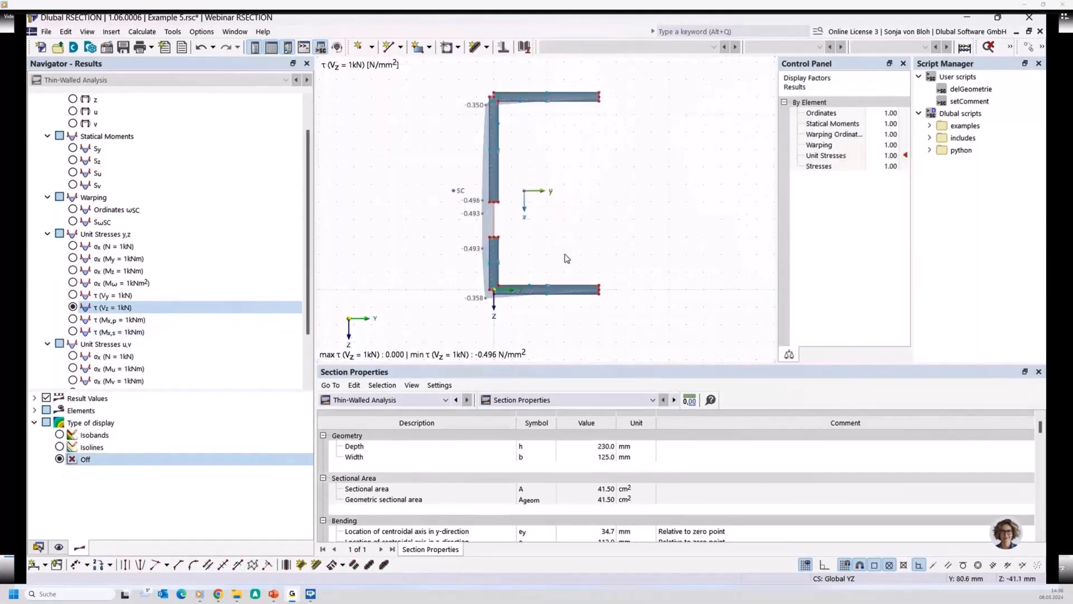
{"action": "scroll", "coordinate": [567, 258], "scroll_direction": "up", "scroll_amount": 2}
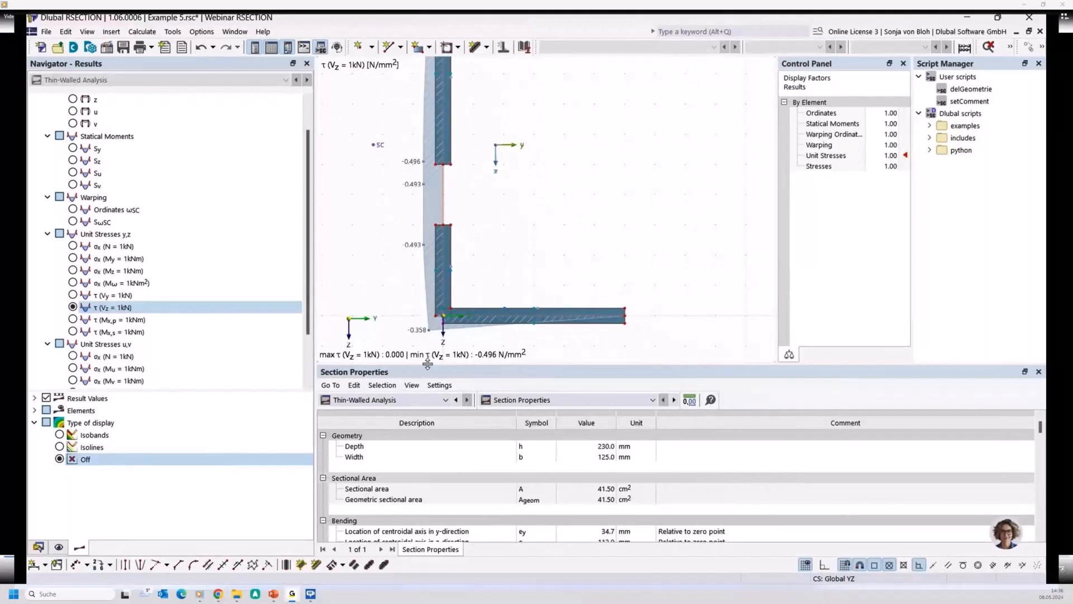
{"action": "left_click_drag", "start_coordinate": [428, 364], "coordinate": [427, 448]}
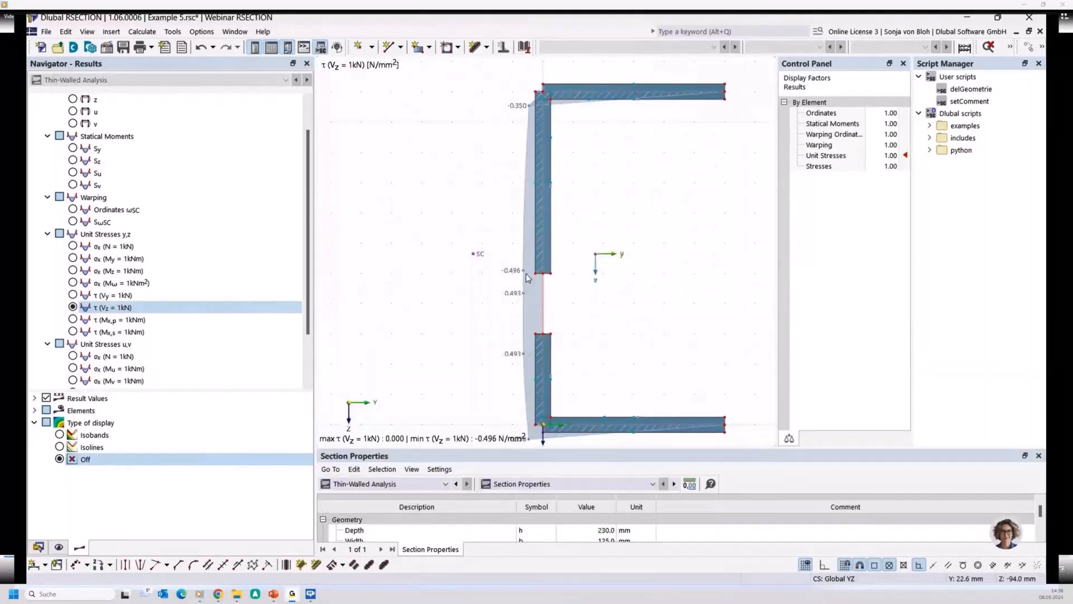
{"action": "scroll", "coordinate": [489, 284], "scroll_direction": "up", "scroll_amount": 1}
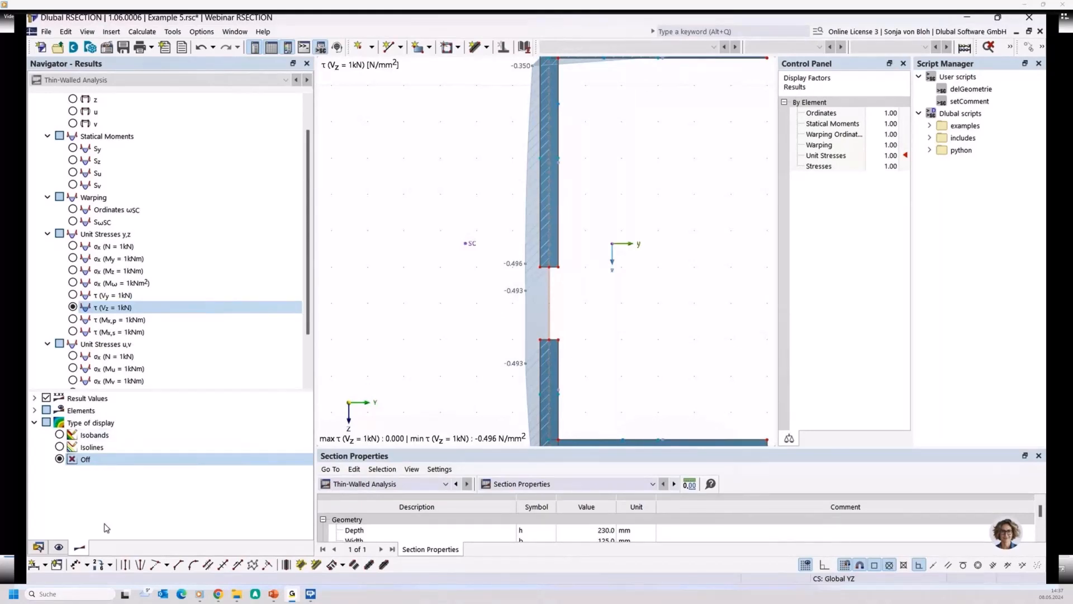
- Create a new model named Example 6 in the Webinar RSECTION series with Thin-Walled Analysis as the analysis method
{"action": "left_click", "coordinate": [38, 547]}
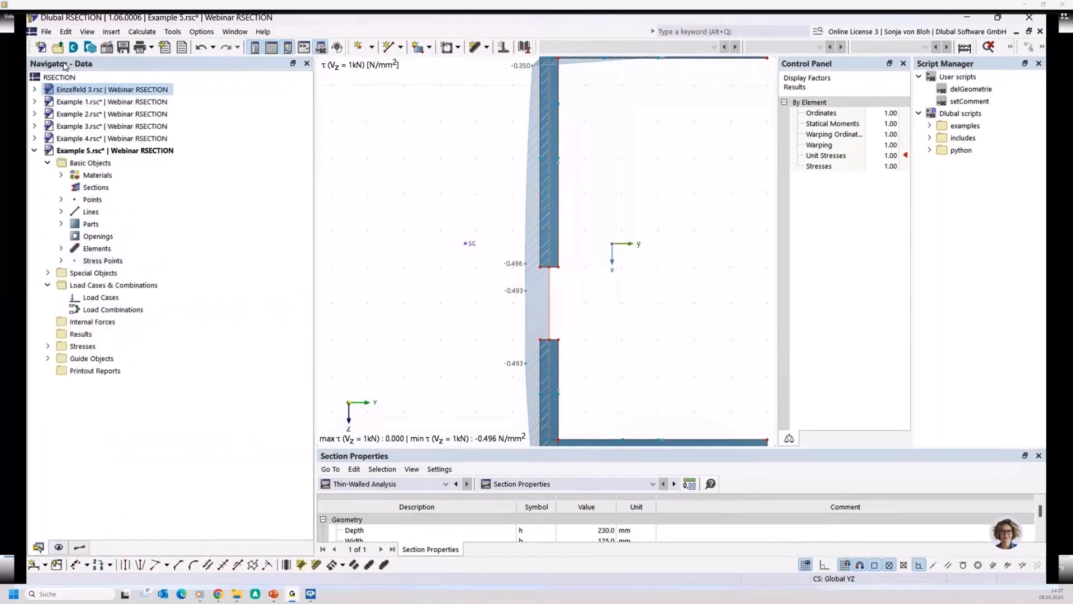
{"action": "left_click", "coordinate": [40, 48]}
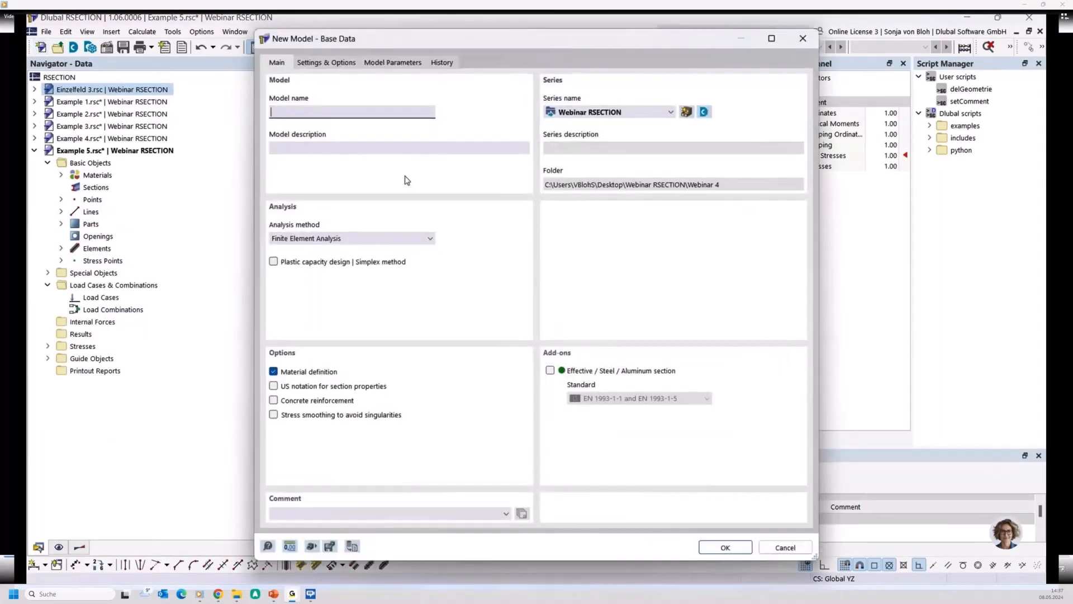
{"action": "type", "text": "Example 6"}
{"action": "left_click", "coordinate": [311, 240]}
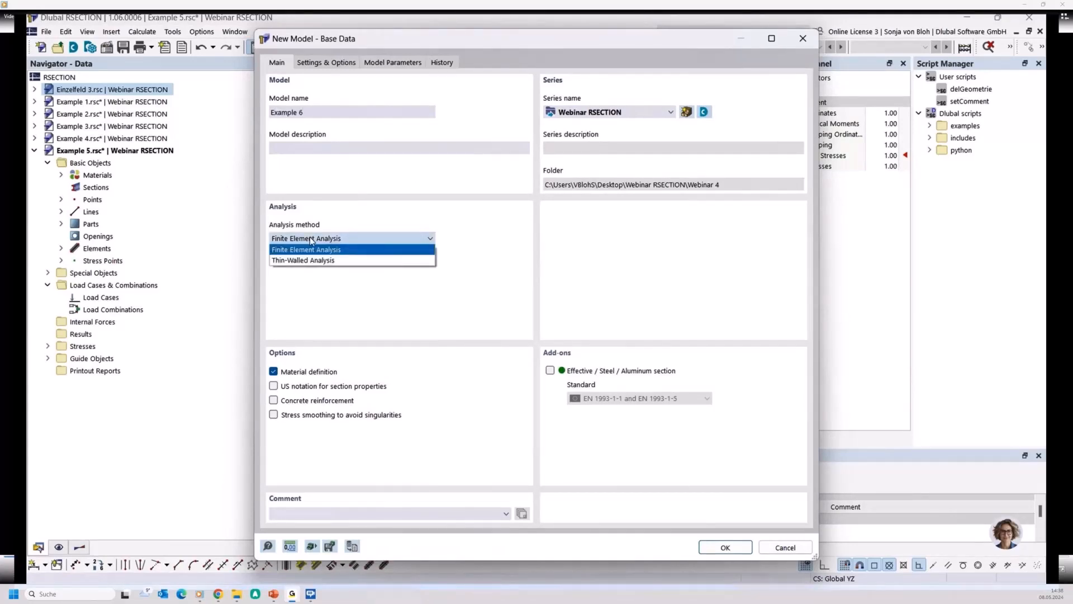
{"action": "left_click", "coordinate": [297, 261]}
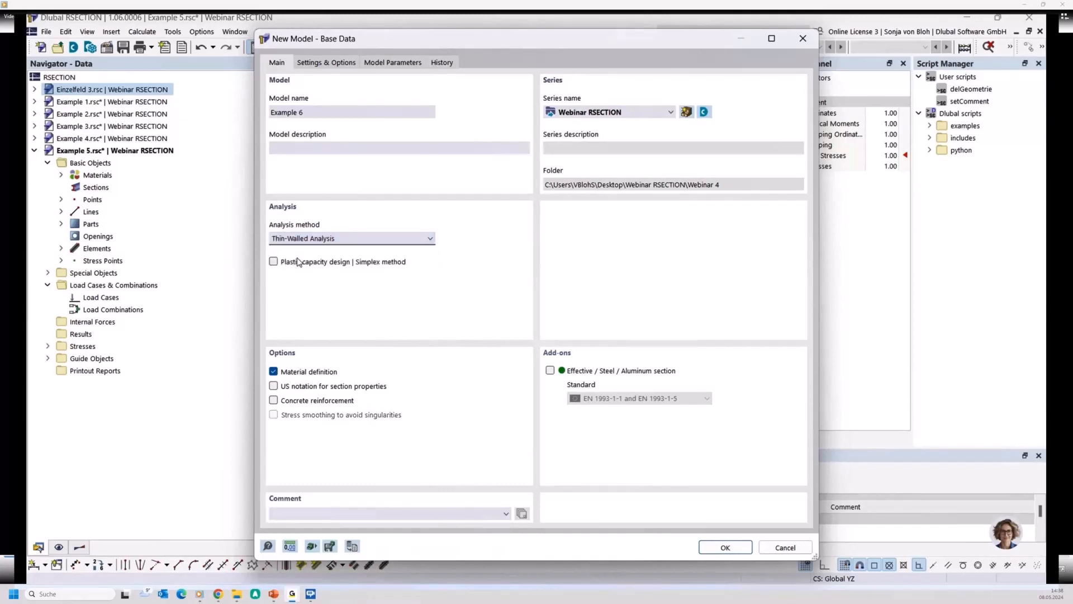
{"action": "left_click", "coordinate": [724, 547]}
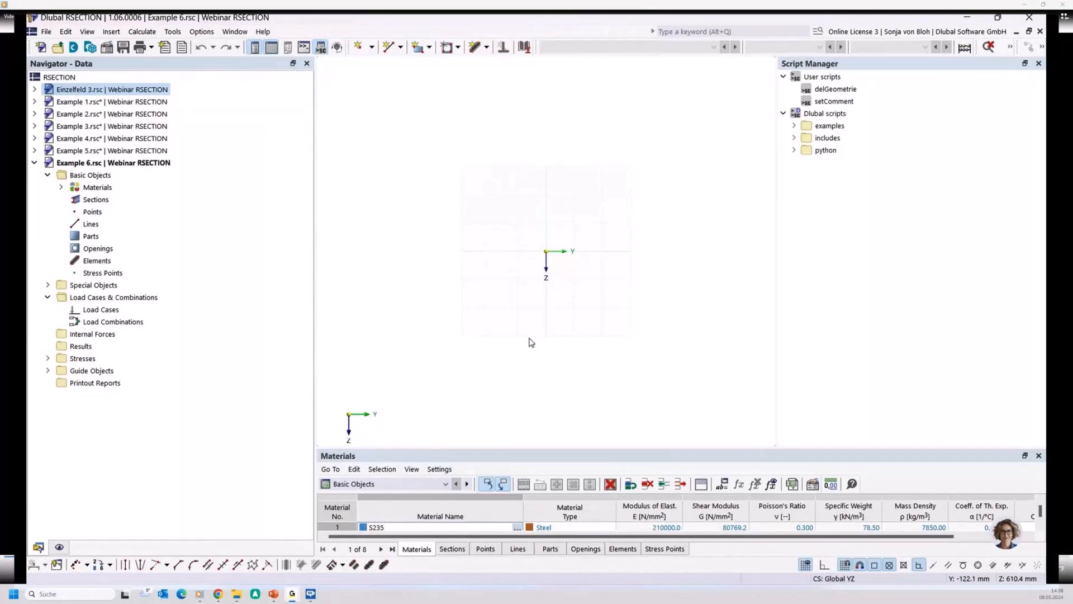
- Place a 20 mm thick, 100 mm long horizontal single-line element starting at the origin and end element placement
{"action": "left_click", "coordinate": [487, 48]}
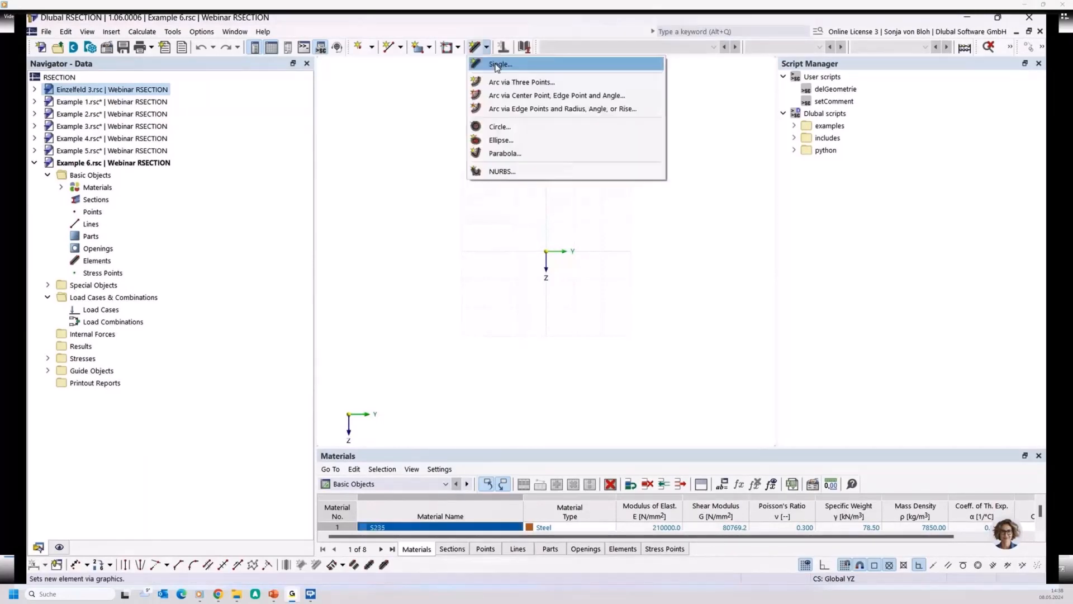
{"action": "left_click", "coordinate": [495, 65]}
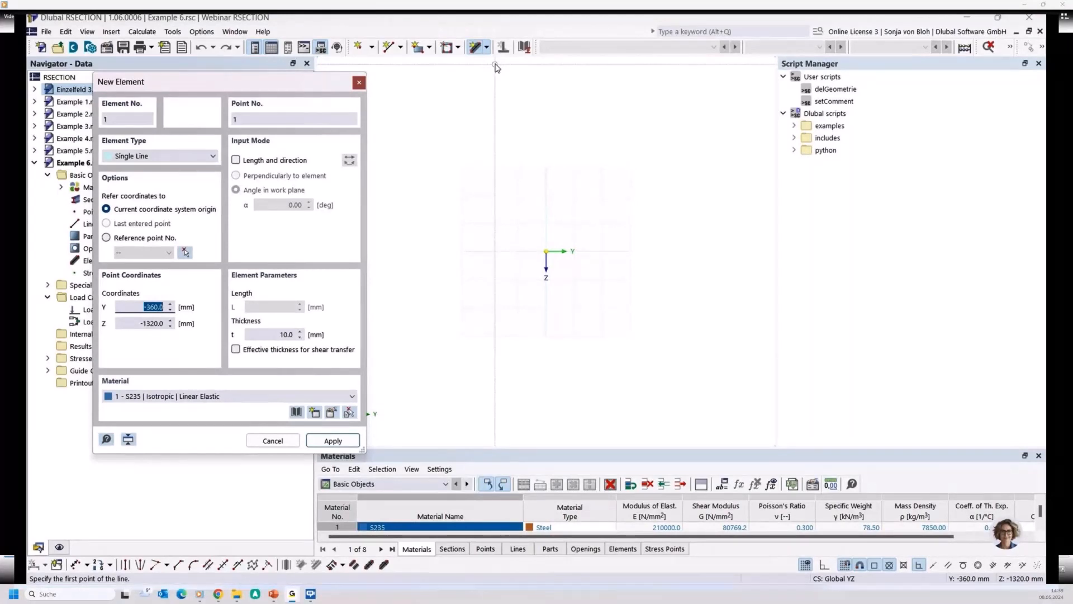
{"action": "left_click", "coordinate": [295, 334]}
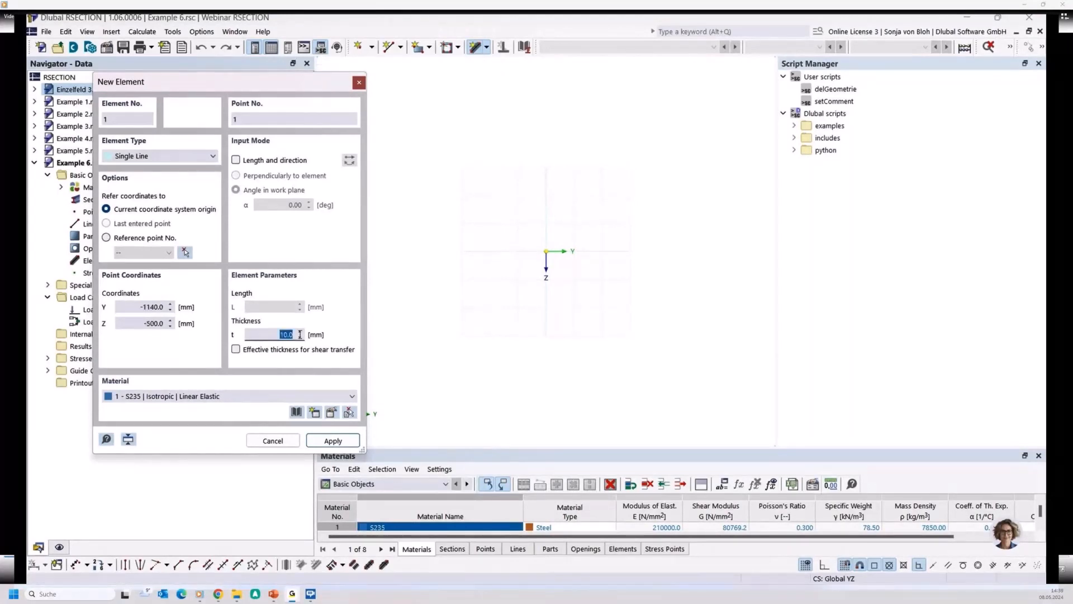
{"action": "type", "text": "20"}
{"action": "left_click", "coordinate": [547, 239]}
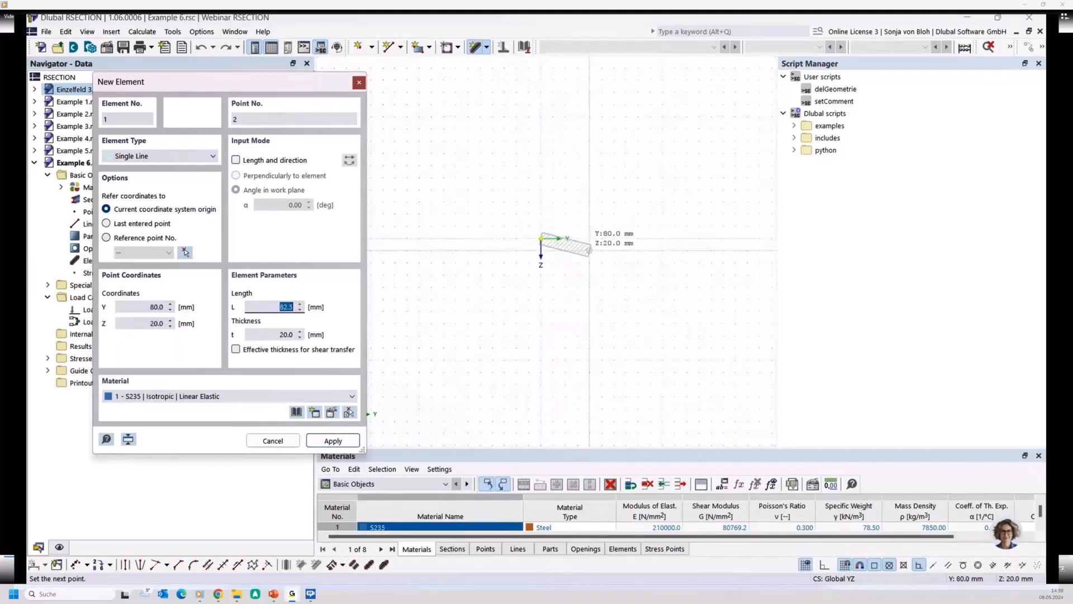
{"action": "left_click", "coordinate": [602, 238]}
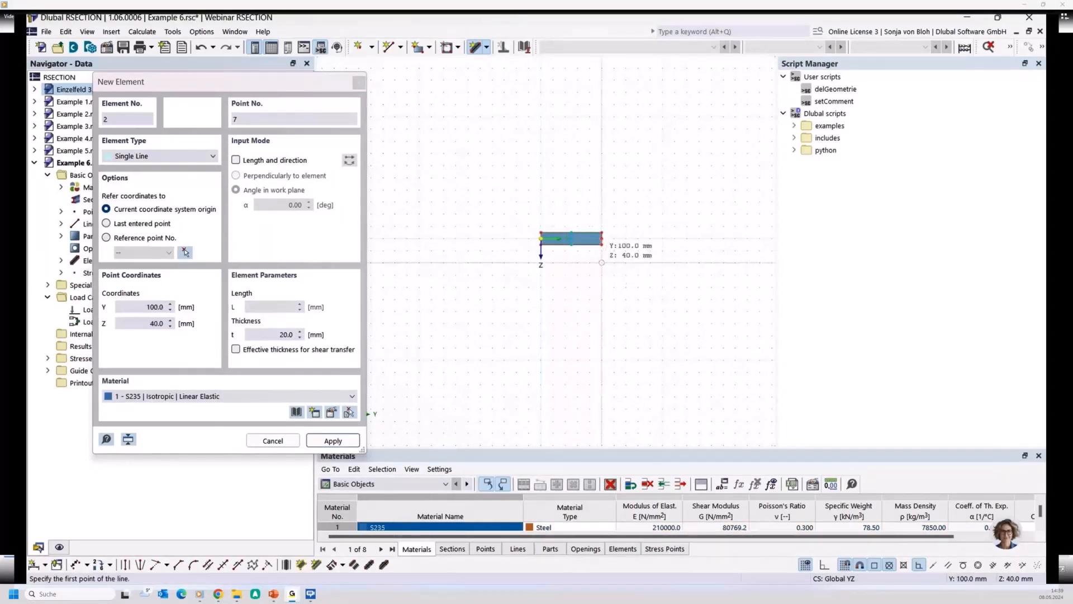
{"action": "key", "text": "Escape"}
- Highlight the new element and its boundary-line part one after the other to compare them in the graphic, ending with nothing selected
{"action": "left_click", "coordinate": [61, 260]}
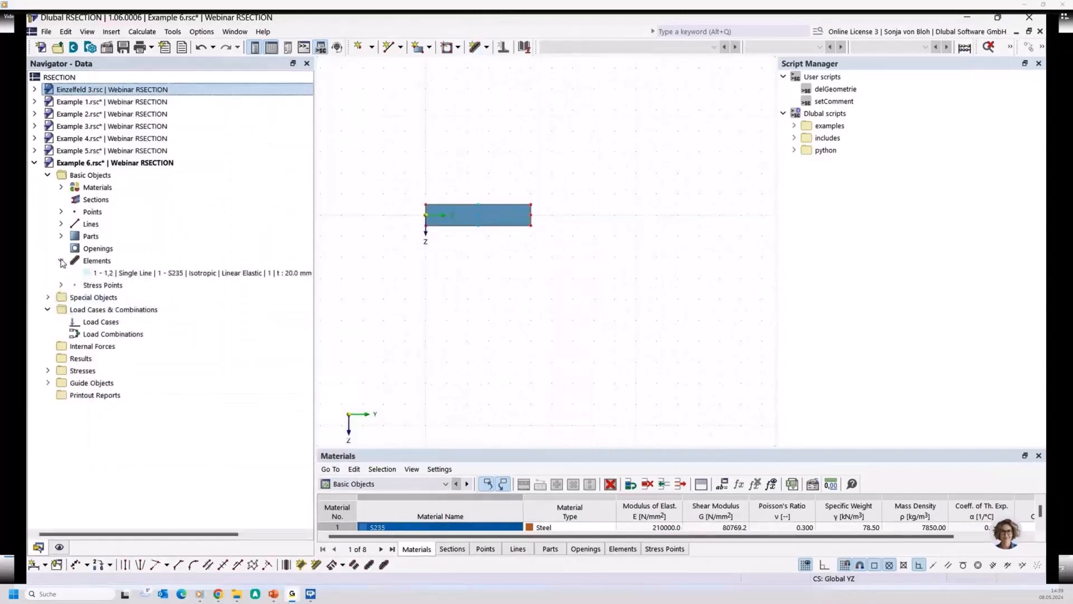
{"action": "left_click", "coordinate": [133, 273]}
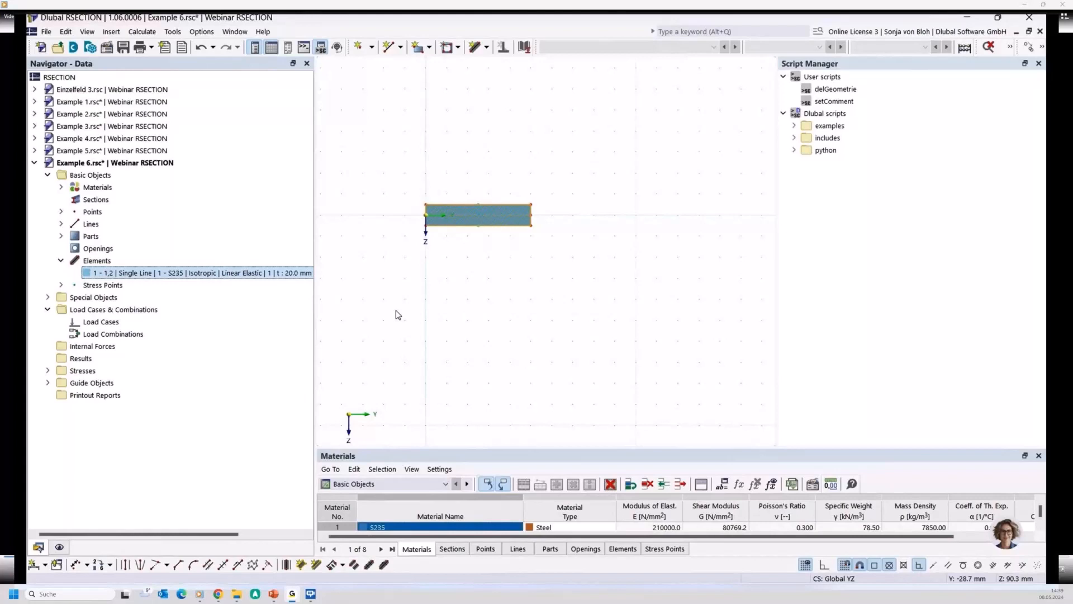
{"action": "left_click", "coordinate": [61, 236]}
{"action": "left_click", "coordinate": [132, 251]}
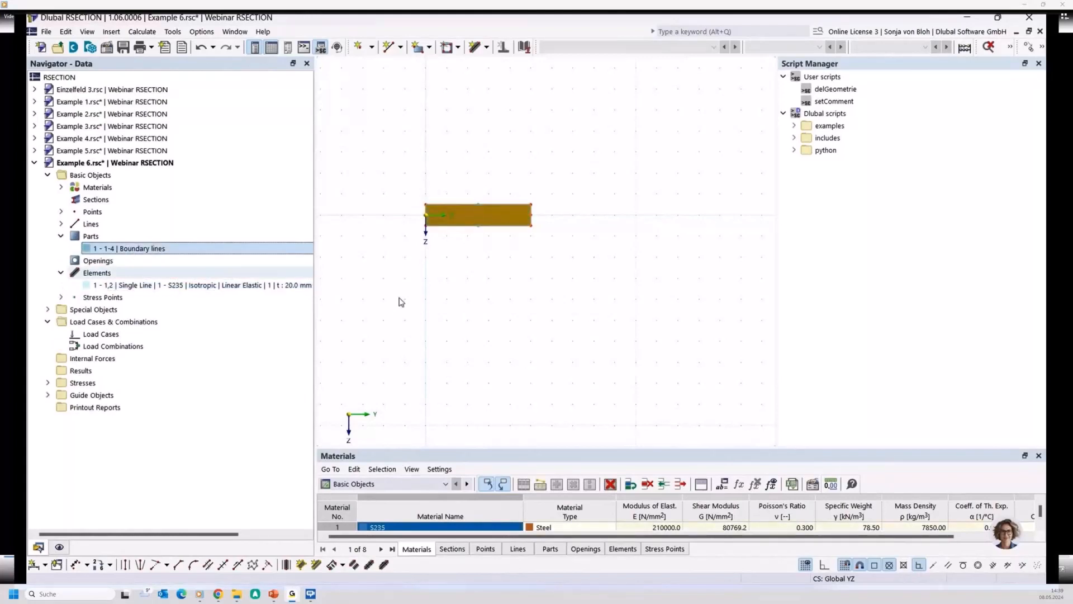
{"action": "left_click", "coordinate": [538, 319]}
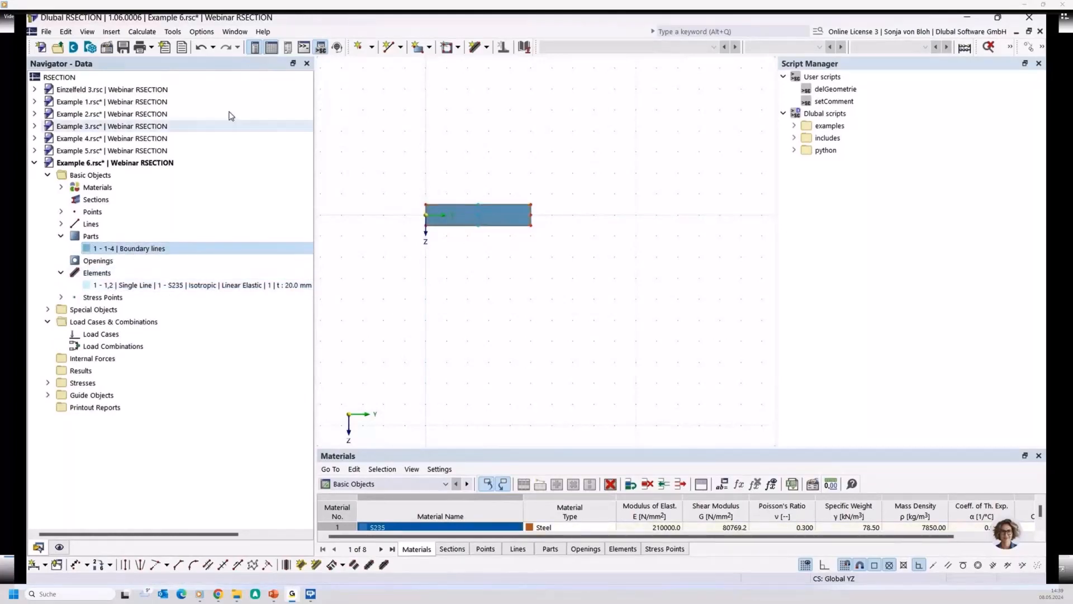
- Calculate the Example 6 section and enlarge the Section Properties table to inspect the sectional area A
{"action": "left_click", "coordinate": [141, 34]}
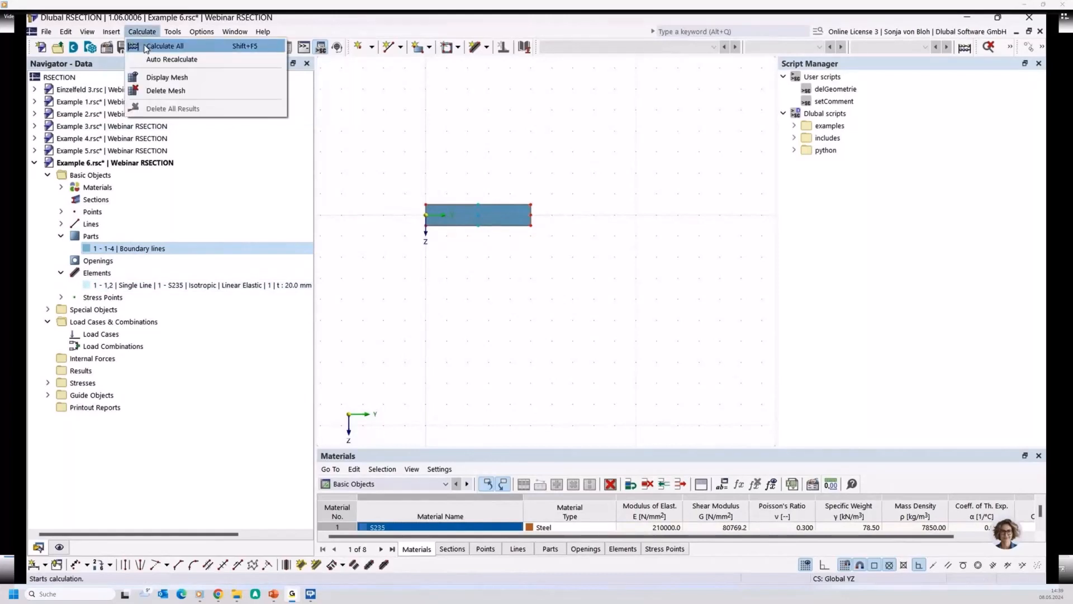
{"action": "left_click", "coordinate": [146, 47]}
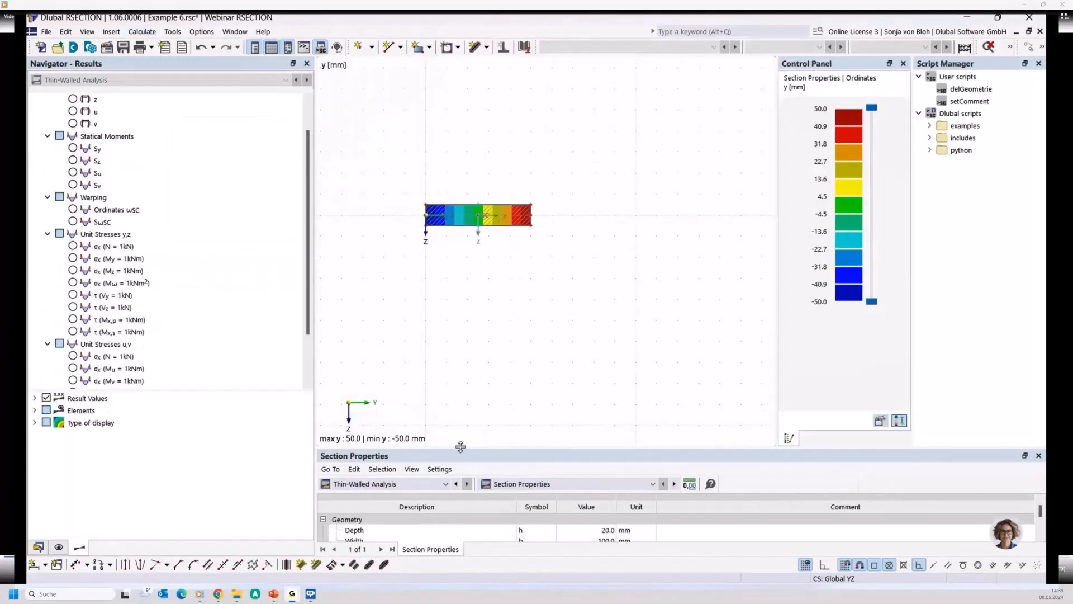
{"action": "left_click_drag", "start_coordinate": [461, 449], "coordinate": [462, 364]}
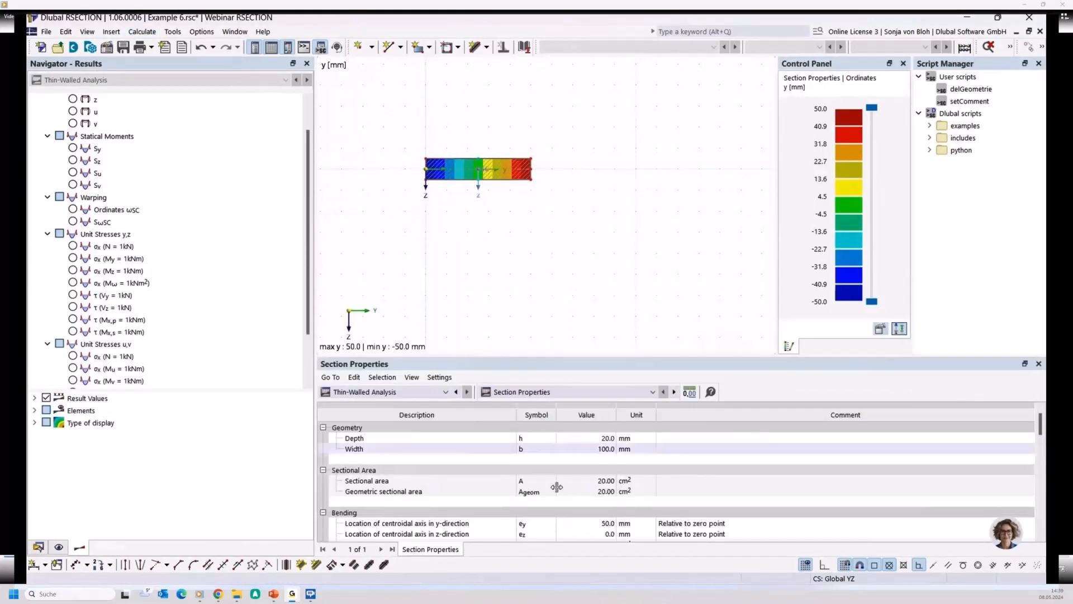
{"action": "left_click", "coordinate": [549, 482]}
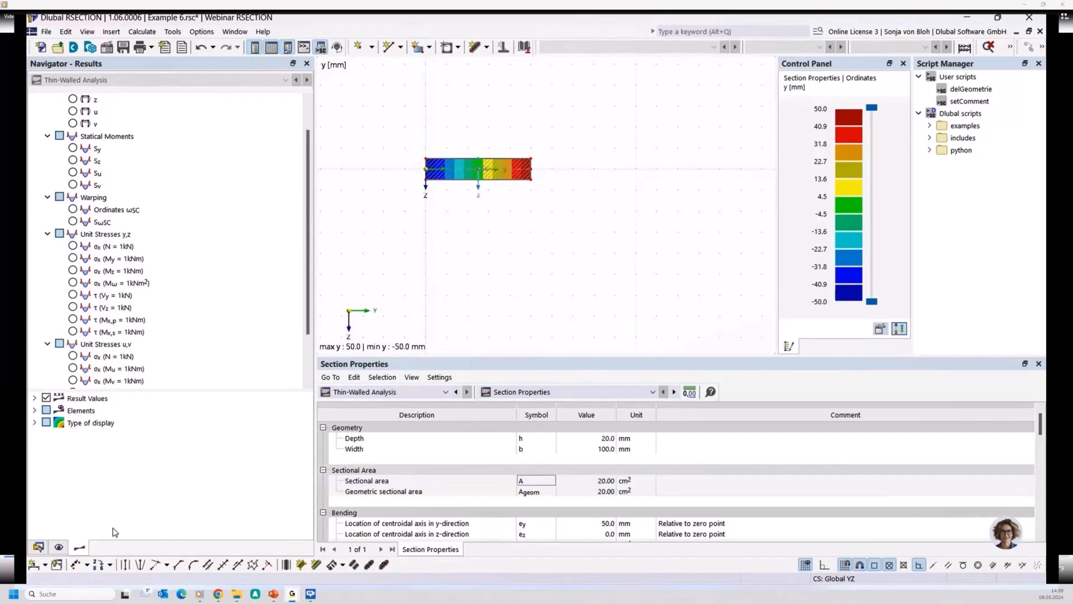
- Set the thickness of the single-line element to 10 mm, leaving its part unchanged, and inspect the two outlines
{"action": "left_click", "coordinate": [41, 549]}
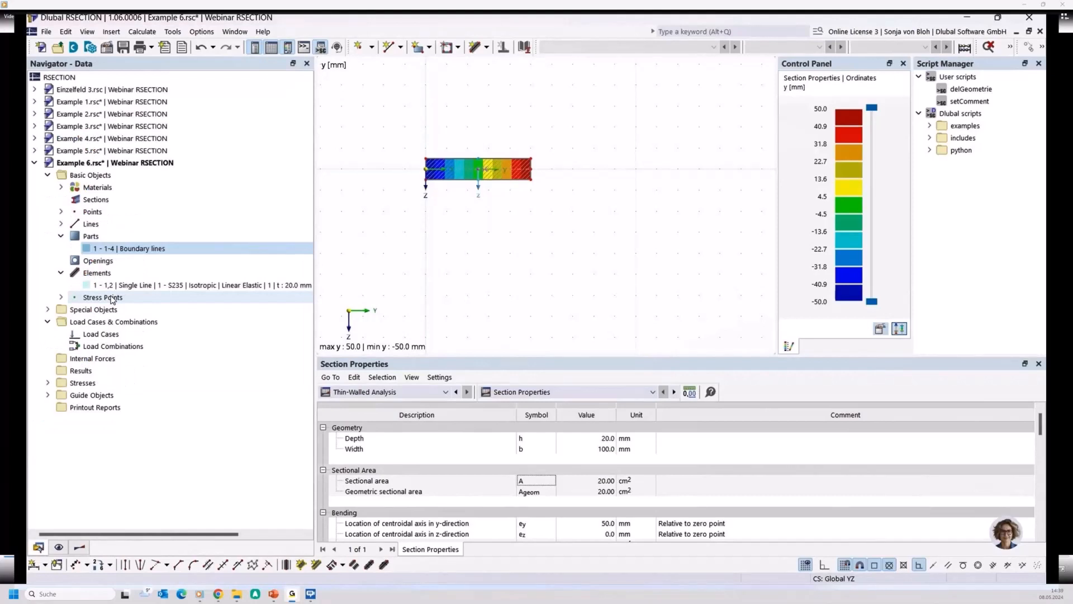
{"action": "double_click", "coordinate": [118, 285]}
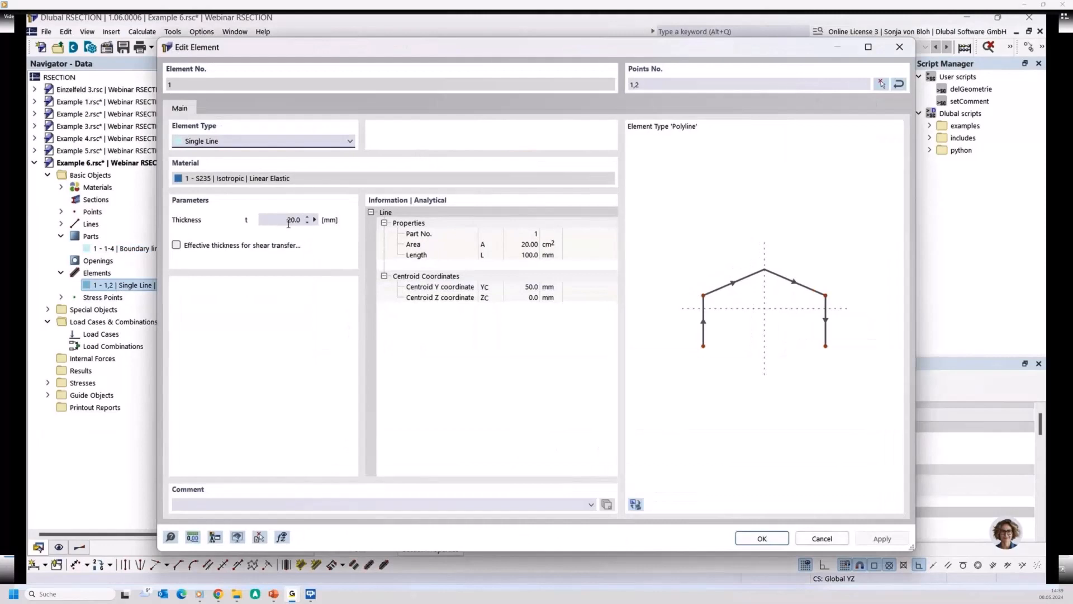
{"action": "double_click", "coordinate": [289, 220]}
{"action": "type", "text": "10"}
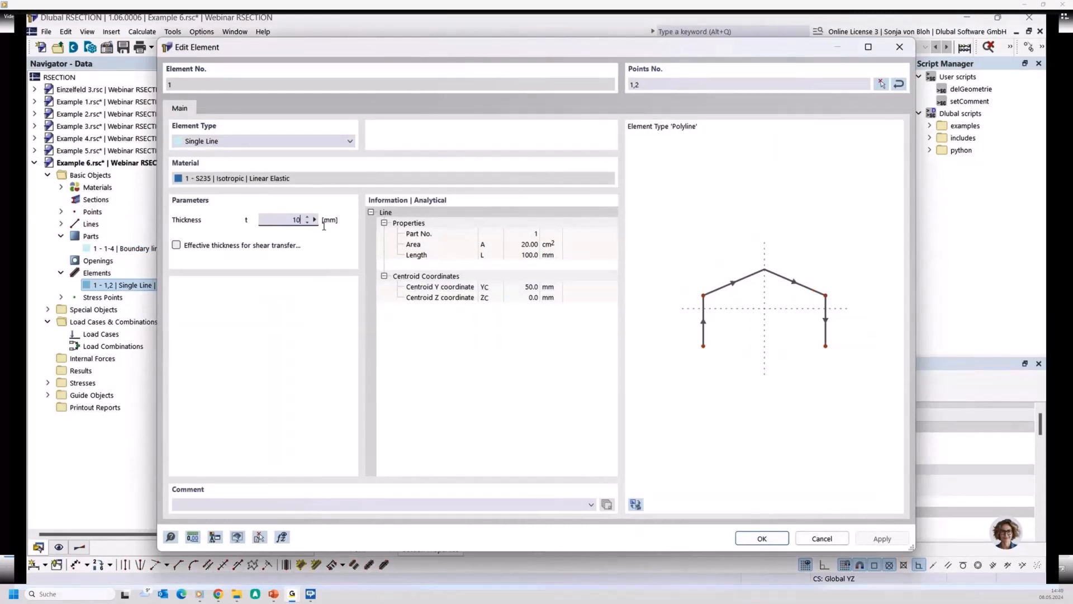
{"action": "left_click", "coordinate": [760, 536]}
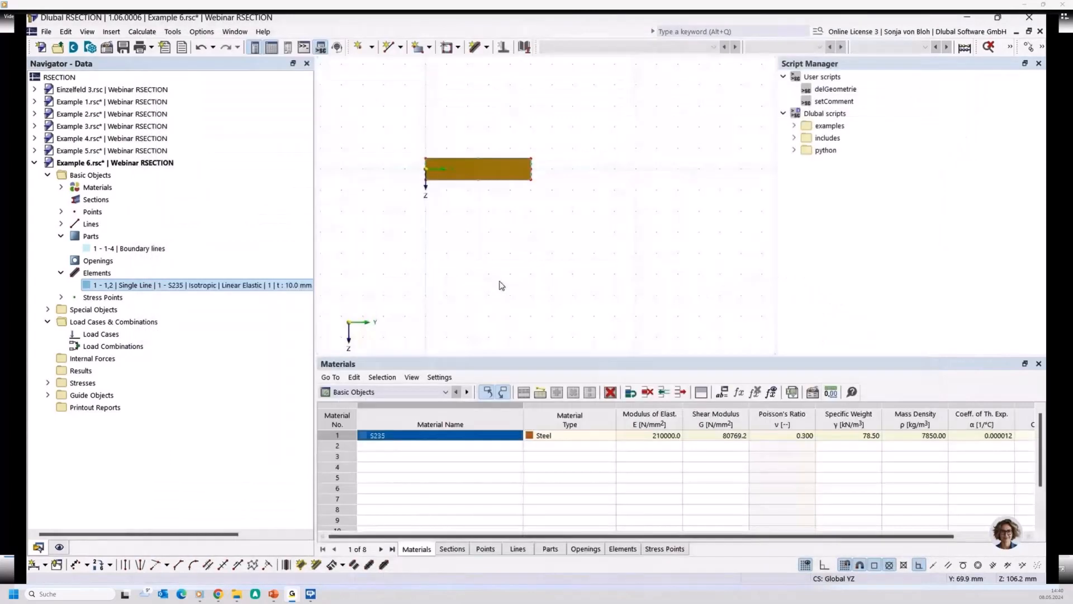
{"action": "scroll", "coordinate": [487, 259], "scroll_direction": "up", "scroll_amount": 3}
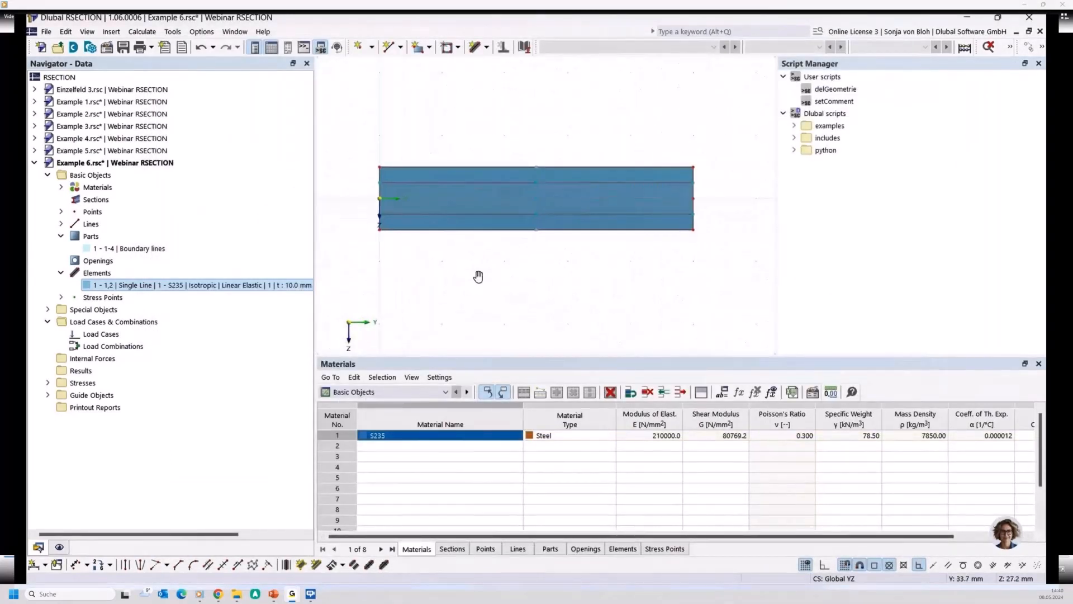
{"action": "middle_click_drag", "start_coordinate": [478, 276], "coordinate": [463, 265]}
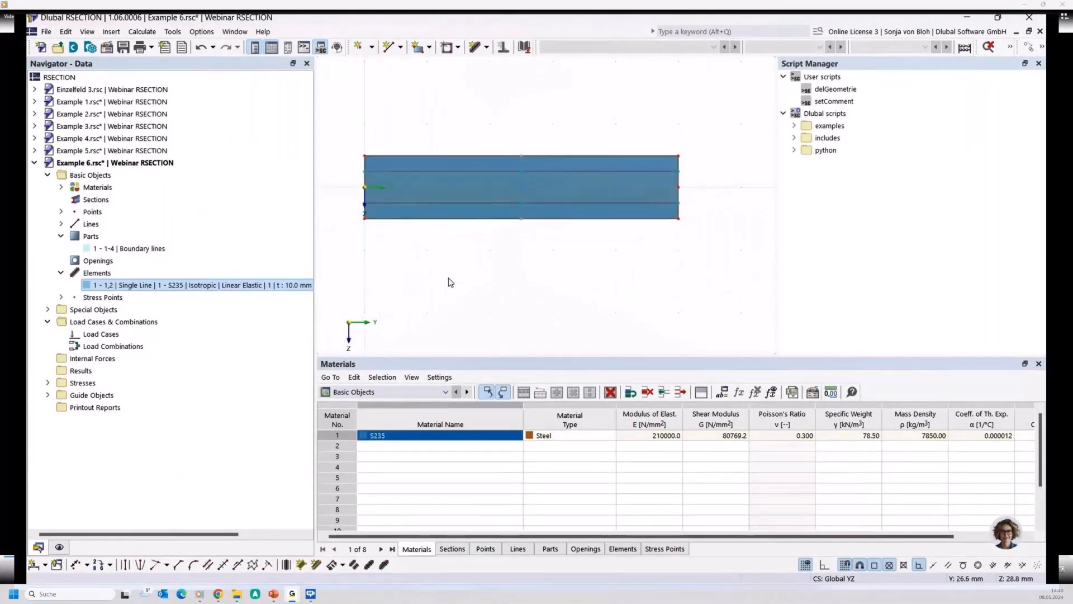
- Recalculate the section with the thinner element and compare the sectional area with the geometric sectional area
{"action": "left_click", "coordinate": [142, 31]}
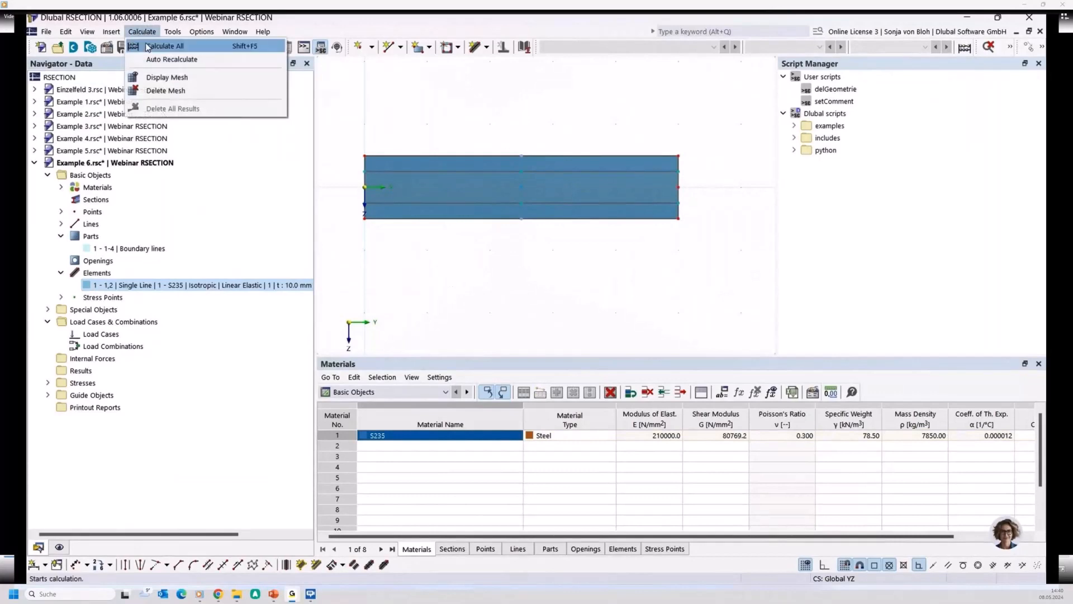
{"action": "left_click", "coordinate": [148, 46]}
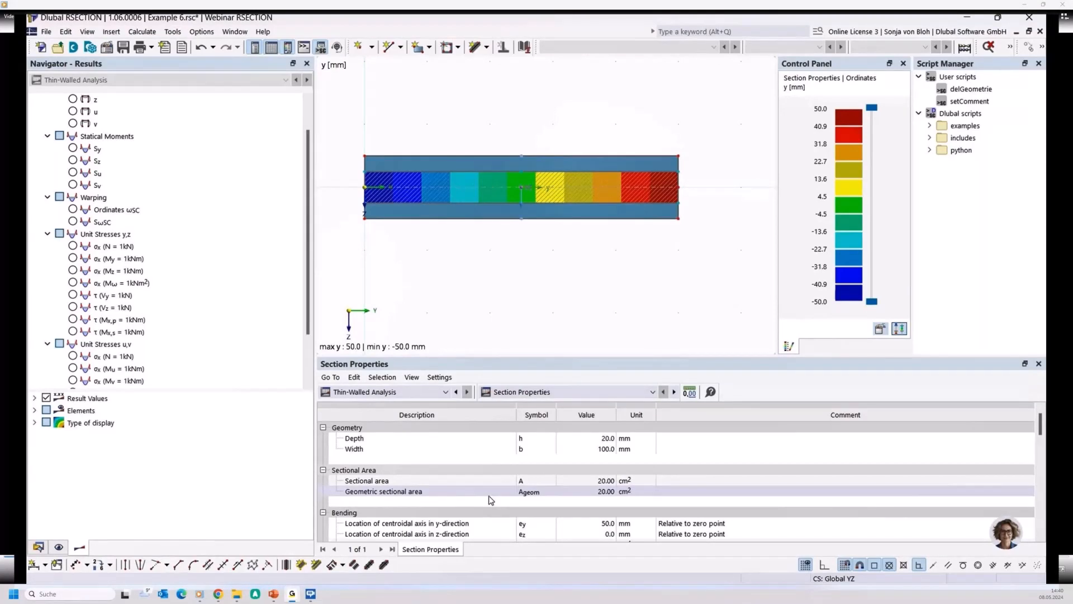
{"action": "left_click", "coordinate": [491, 482]}
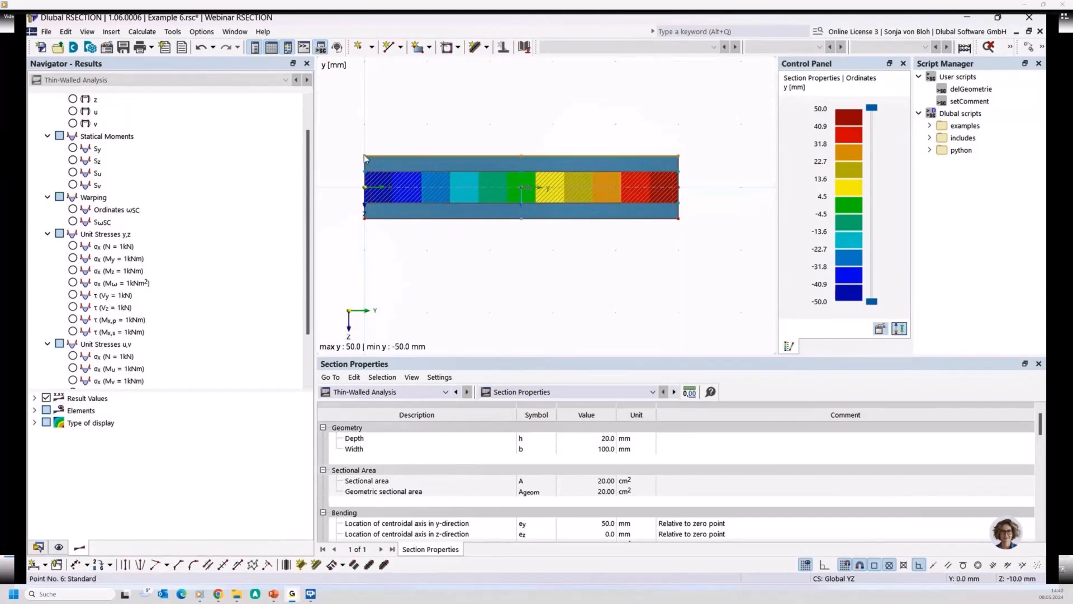
- Move the part's upper and lower edges inward onto the 10 mm element outline, and recalculate to check the sectional area
{"action": "left_click_drag", "start_coordinate": [364, 155], "coordinate": [363, 171]}
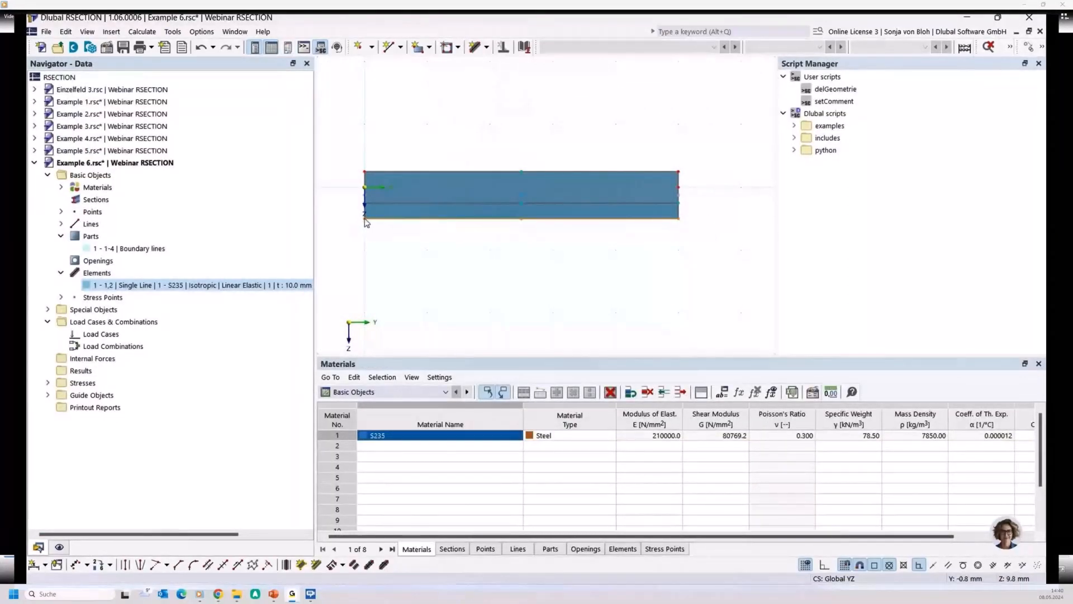
{"action": "left_click_drag", "start_coordinate": [365, 218], "coordinate": [366, 203]}
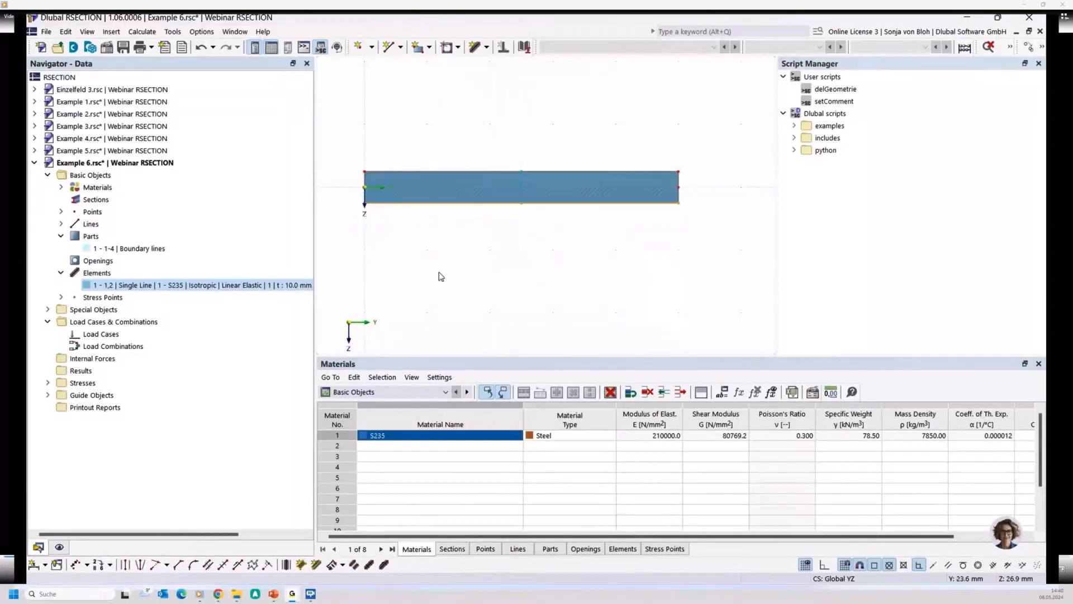
{"action": "left_click", "coordinate": [148, 33]}
{"action": "left_click", "coordinate": [165, 46]}
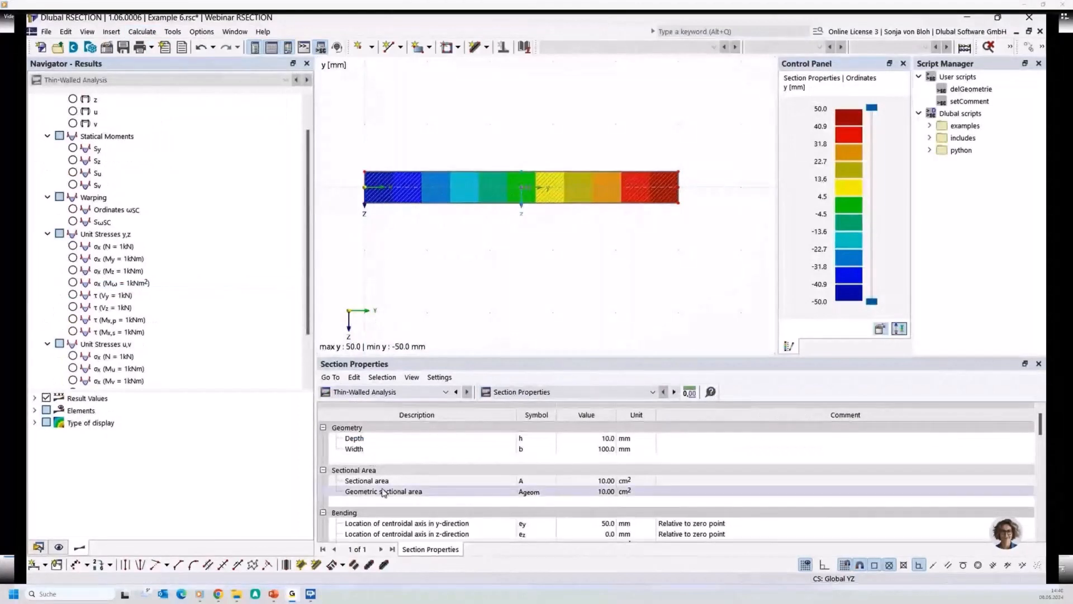
{"action": "left_click", "coordinate": [597, 481]}
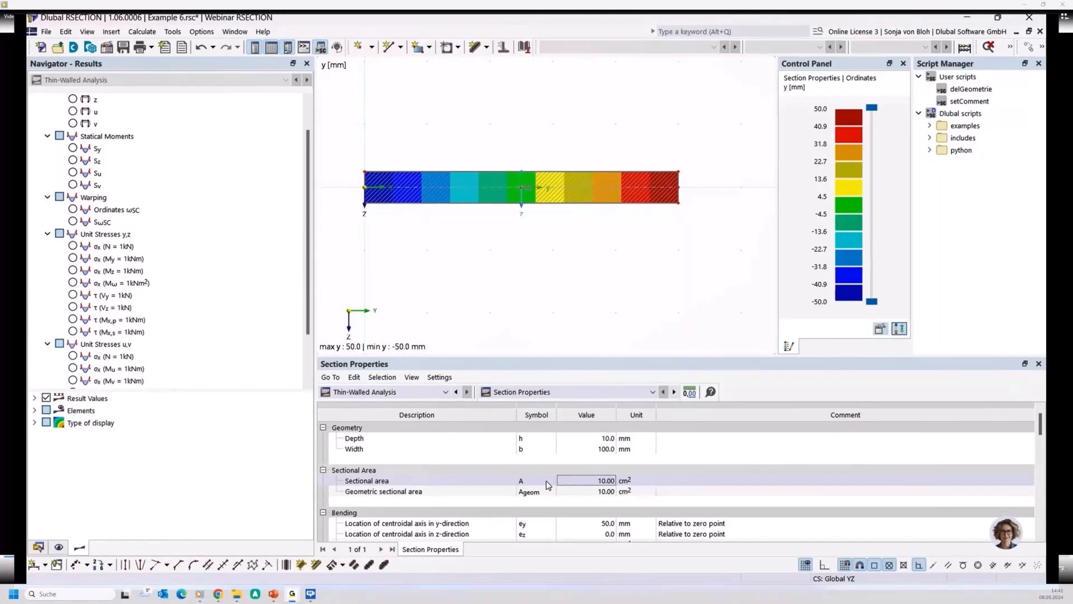
- Delete the existing section and draw three connected single lines through (60, 0), (0, 0), (0, -100) and (60, -100) mm
{"action": "scroll", "coordinate": [537, 257], "scroll_direction": "down", "scroll_amount": 2}
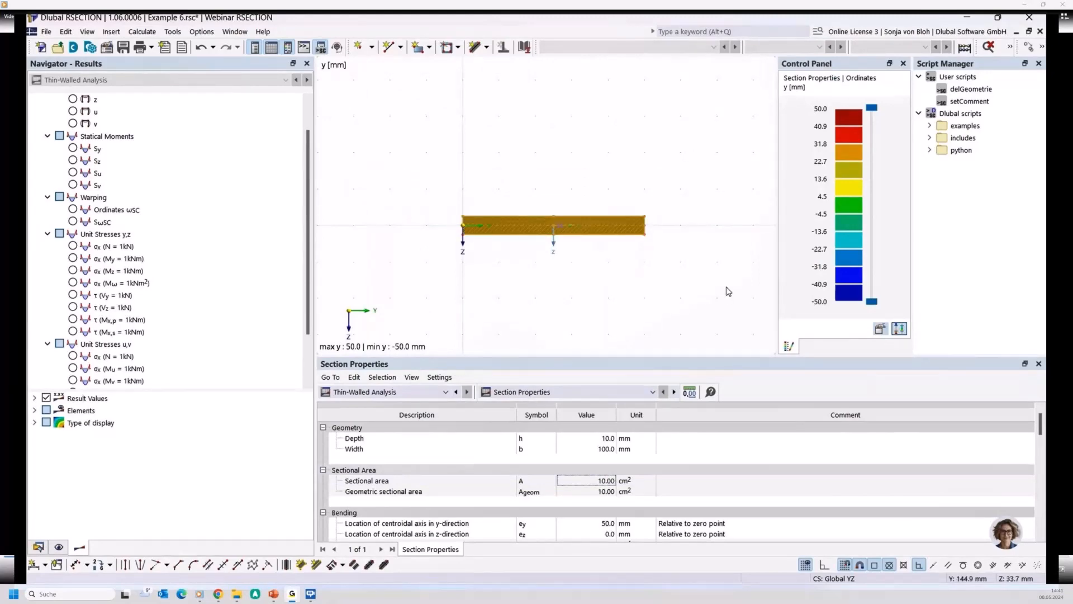
{"action": "key", "text": "Delete"}
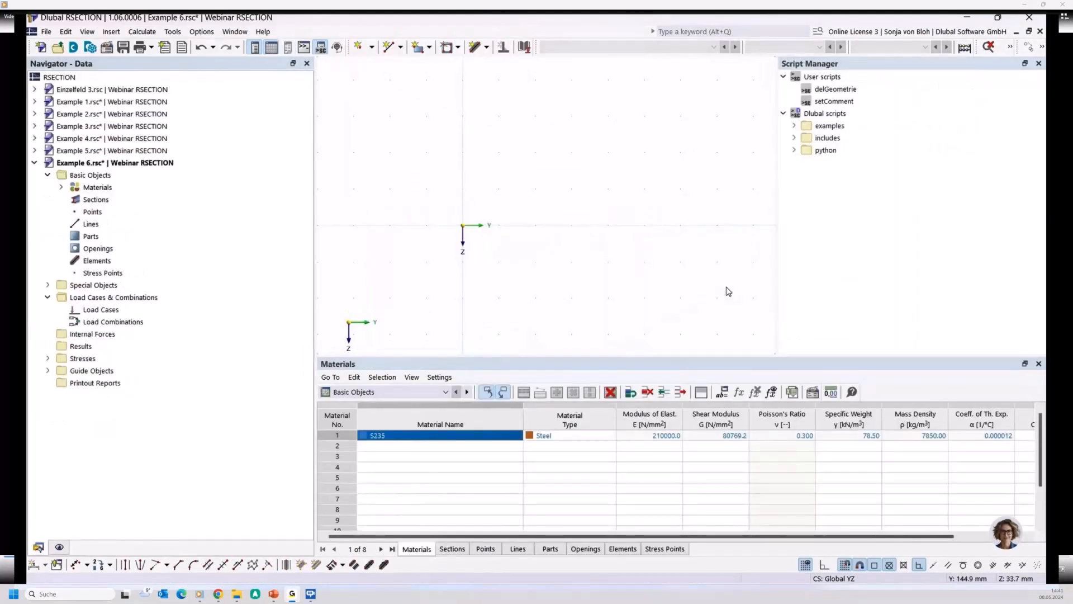
{"action": "left_click", "coordinate": [388, 47]}
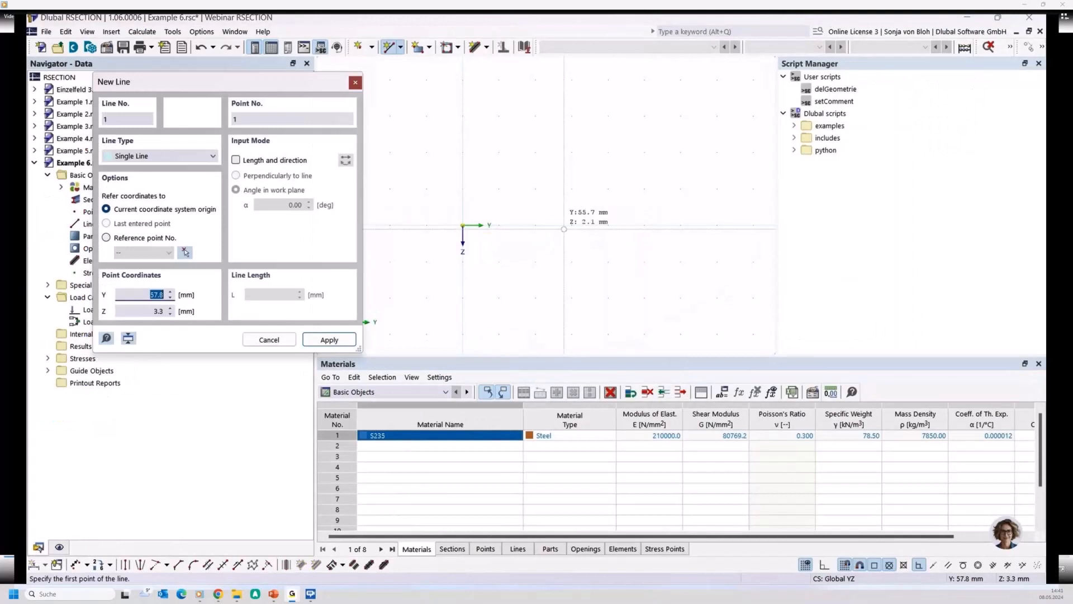
{"action": "left_click", "coordinate": [572, 226]}
{"action": "left_click", "coordinate": [463, 226]}
{"action": "scroll", "coordinate": [497, 266], "scroll_direction": "down", "scroll_amount": 4}
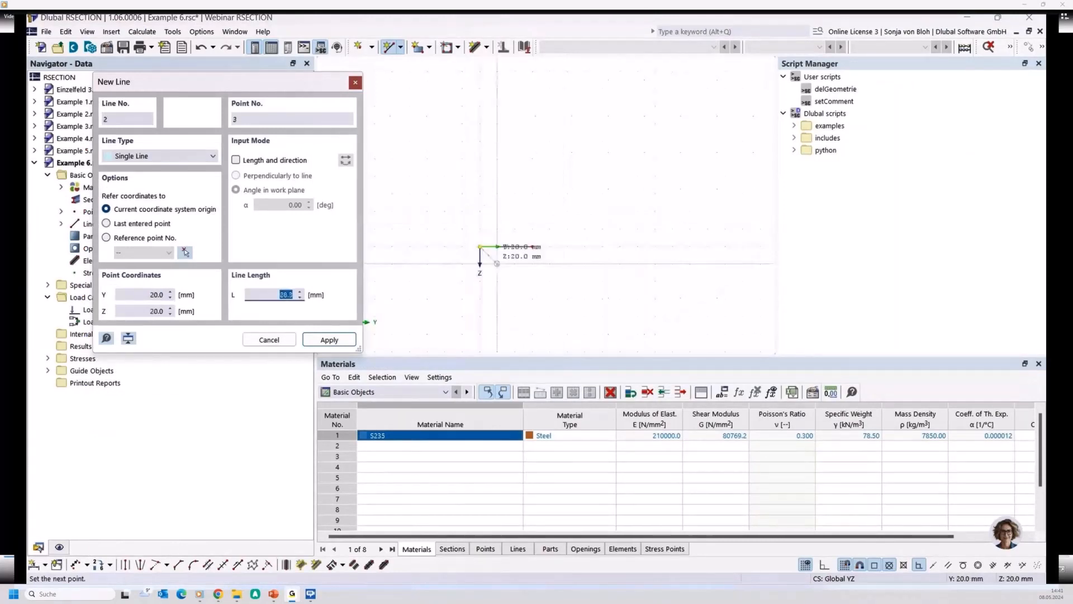
{"action": "left_click", "coordinate": [480, 159]}
{"action": "left_click", "coordinate": [532, 159]}
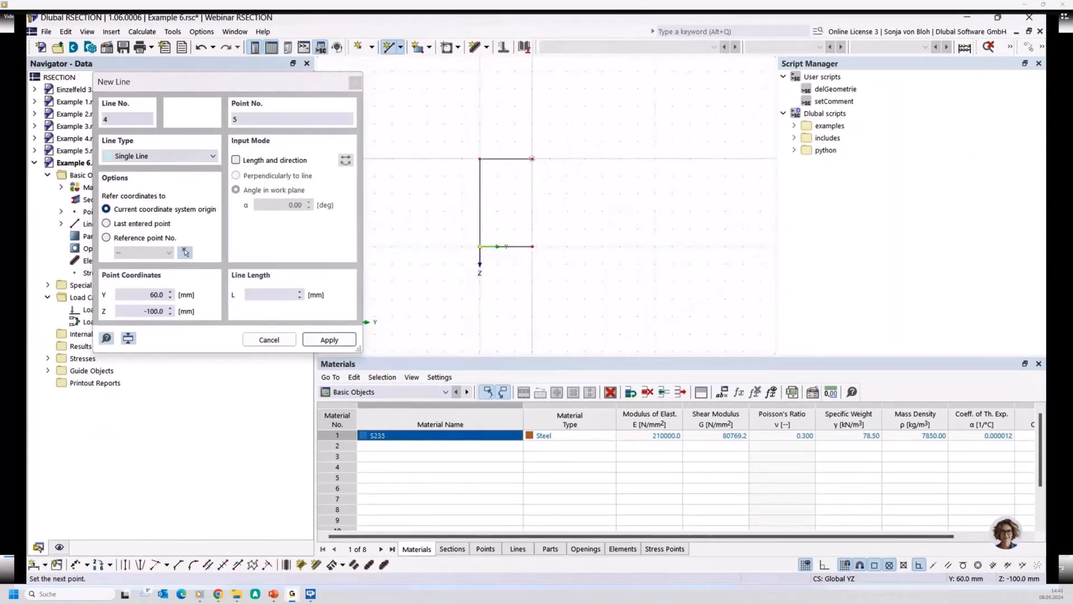
{"action": "key", "text": "Escape"}
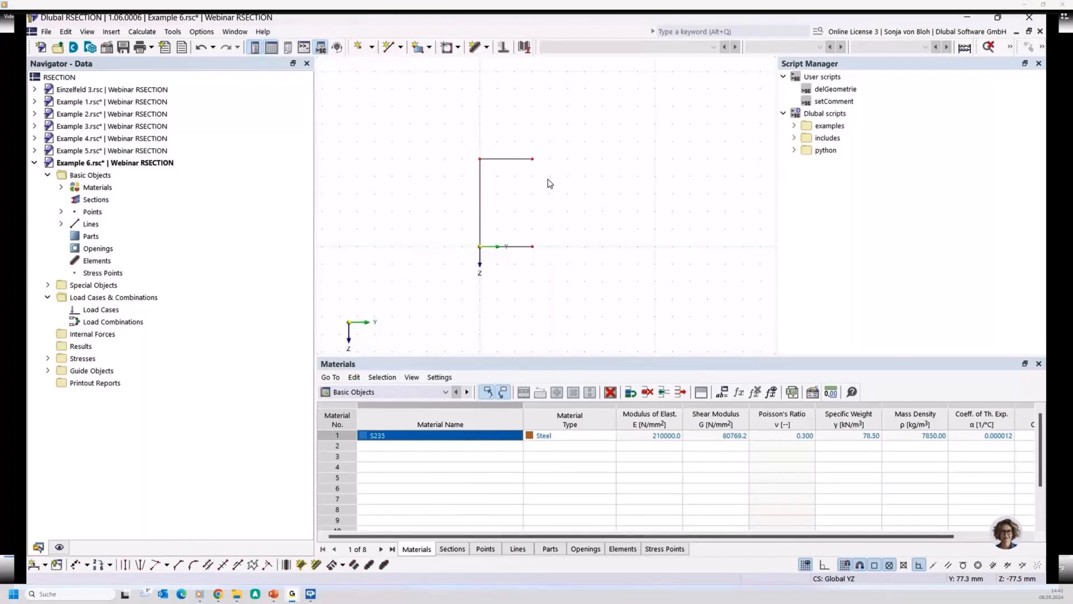
- Select the whole C-shaped line model and give all four points the comment "Centerline"
{"action": "key", "text": "ctrl+a"}
{"action": "right_click", "coordinate": [513, 161]}
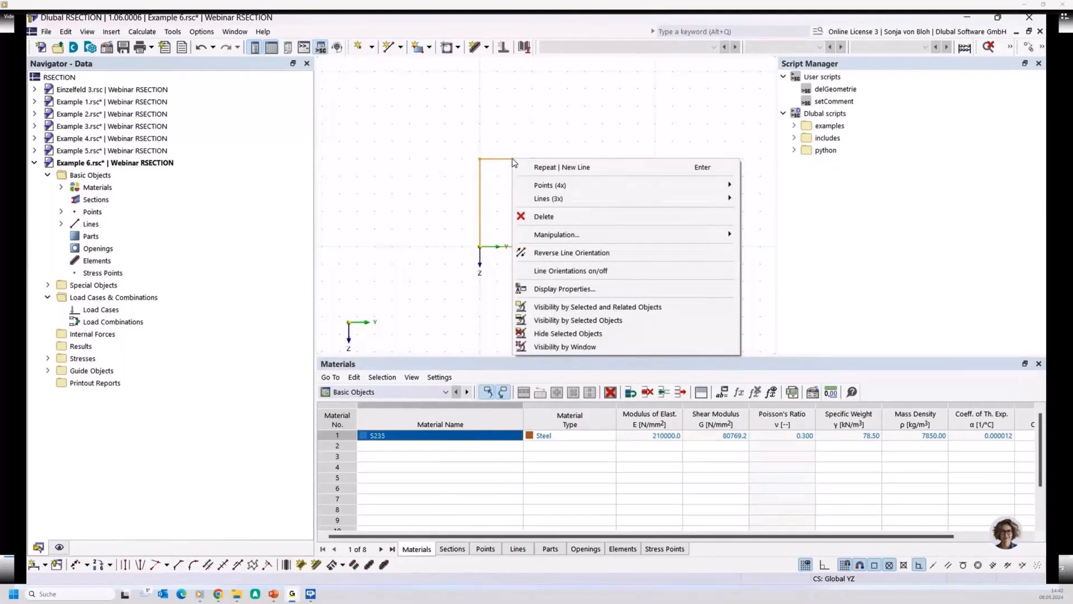
{"action": "mouse_move", "coordinate": [615, 185]}
{"action": "left_click", "coordinate": [759, 185]}
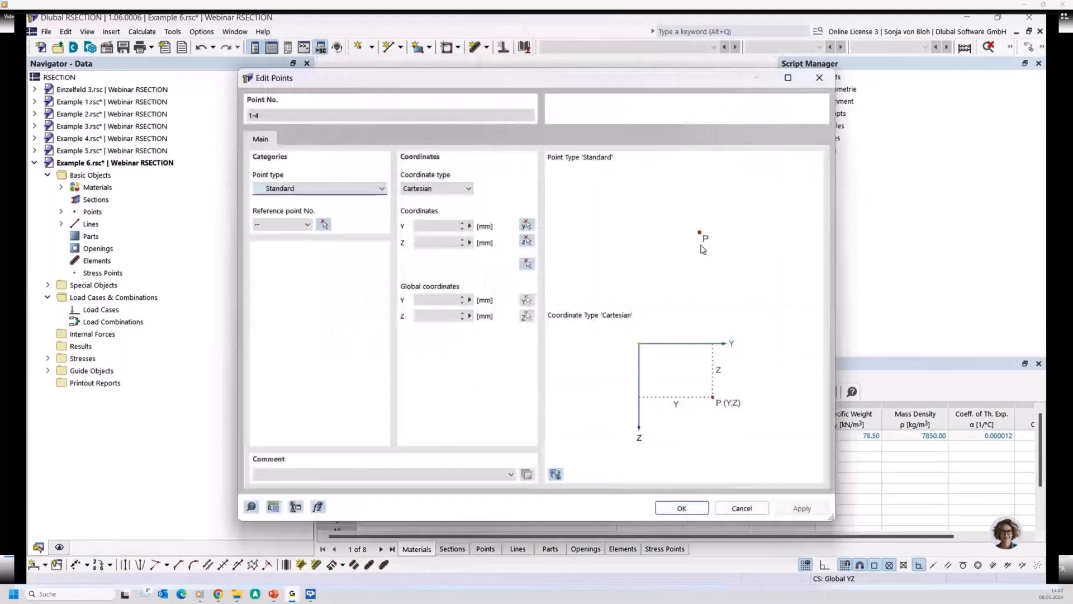
{"action": "left_click", "coordinate": [286, 471]}
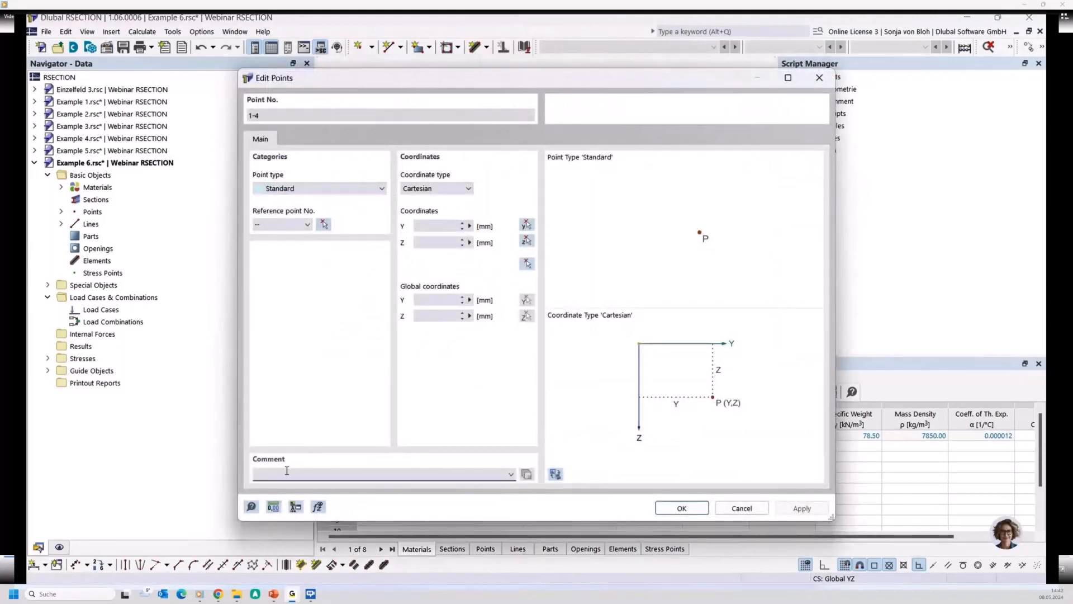
{"action": "type", "text": "Centerline"}
{"action": "left_click", "coordinate": [679, 509]}
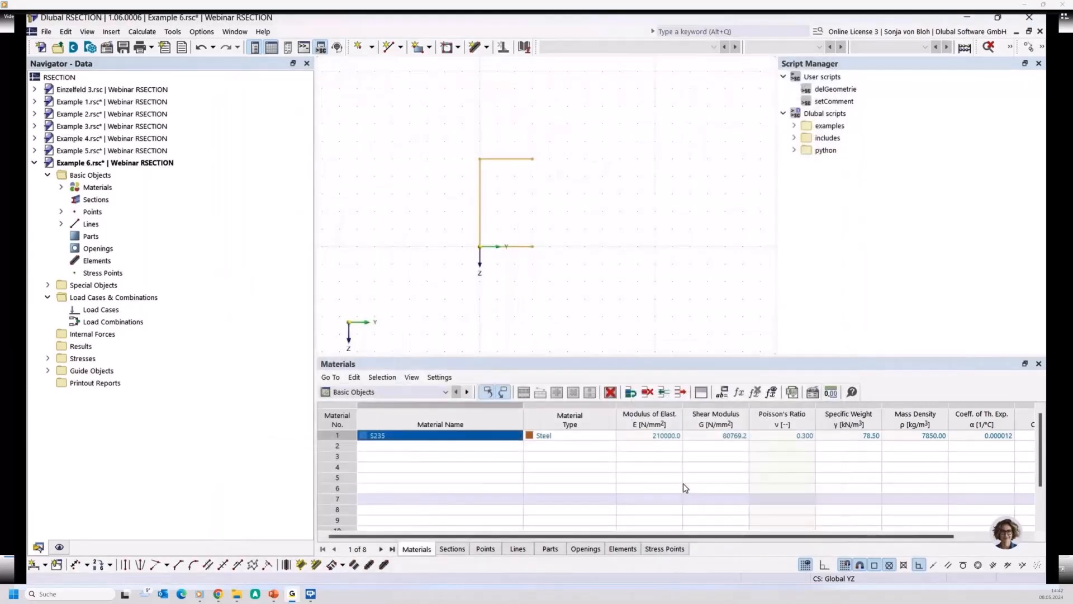
- Give the three lines the comment "Centerline" and list the model's points and lines to review their comments
{"action": "right_click", "coordinate": [480, 179]}
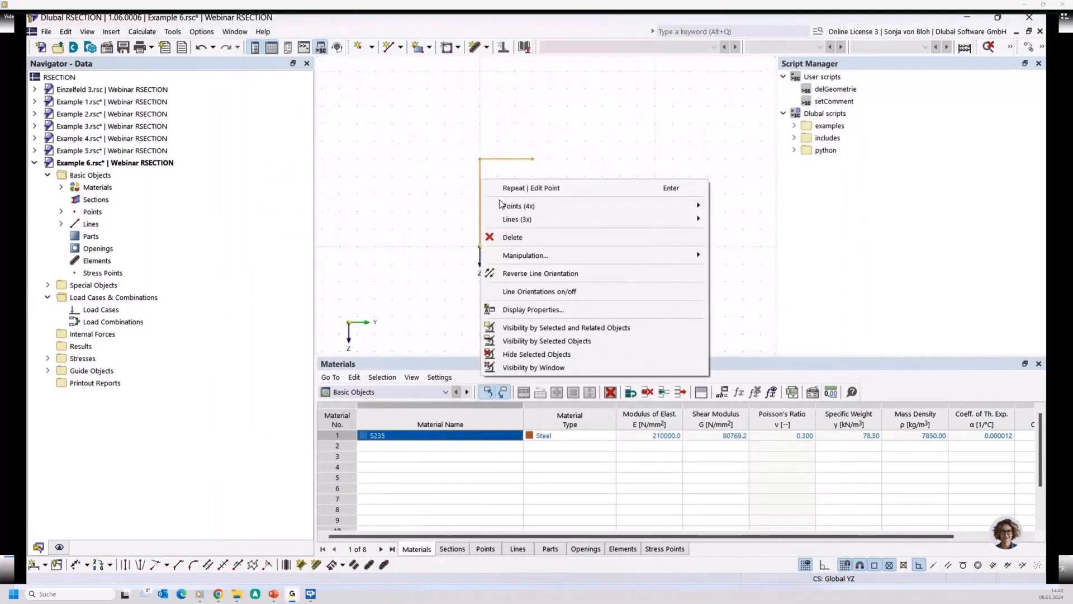
{"action": "mouse_move", "coordinate": [507, 220]}
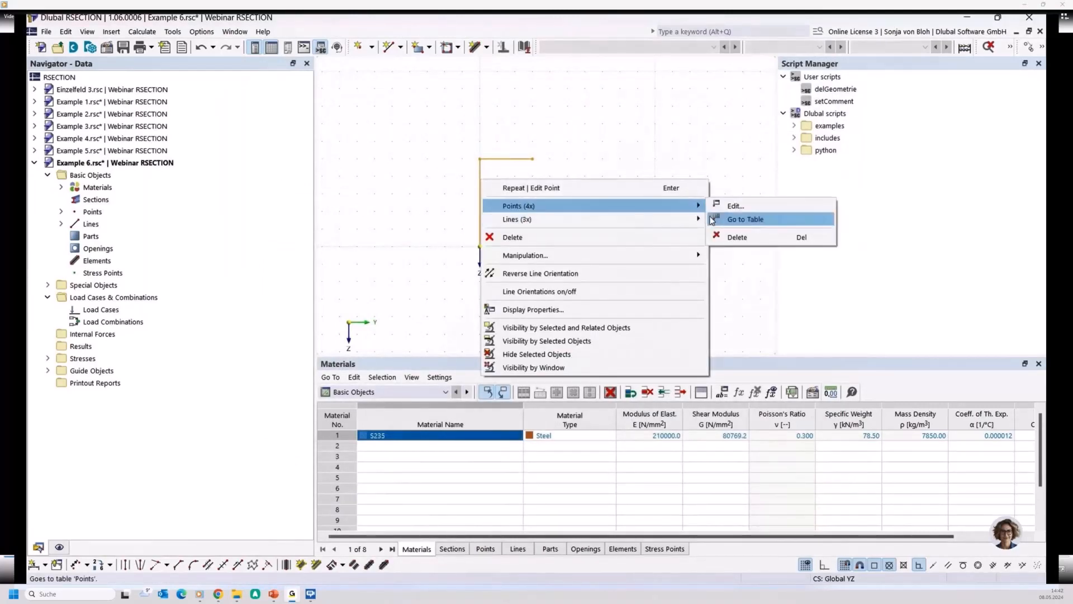
{"action": "left_click", "coordinate": [721, 223]}
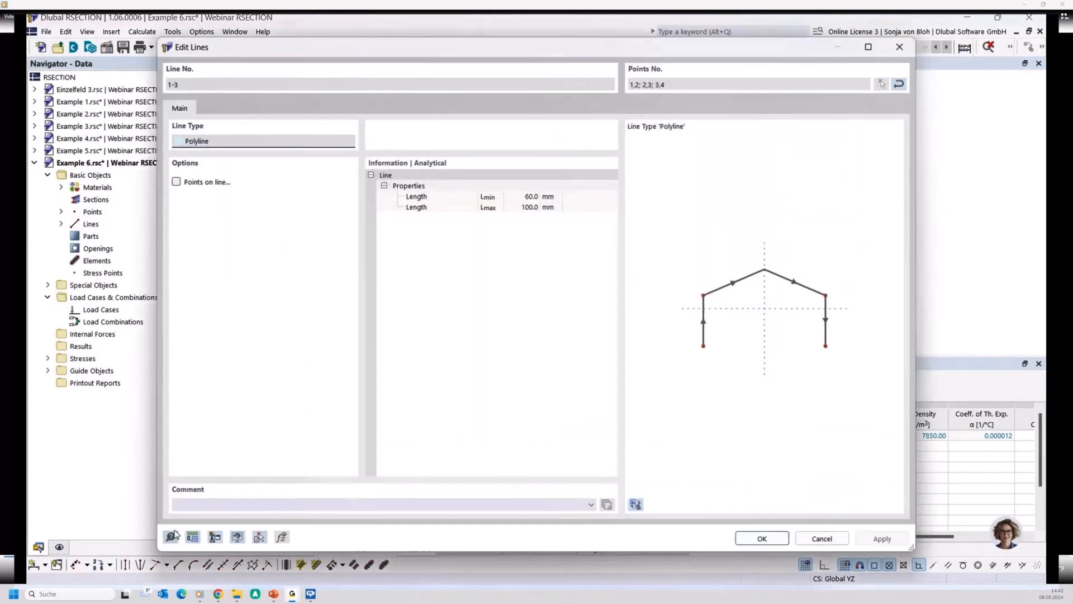
{"action": "left_click", "coordinate": [203, 503]}
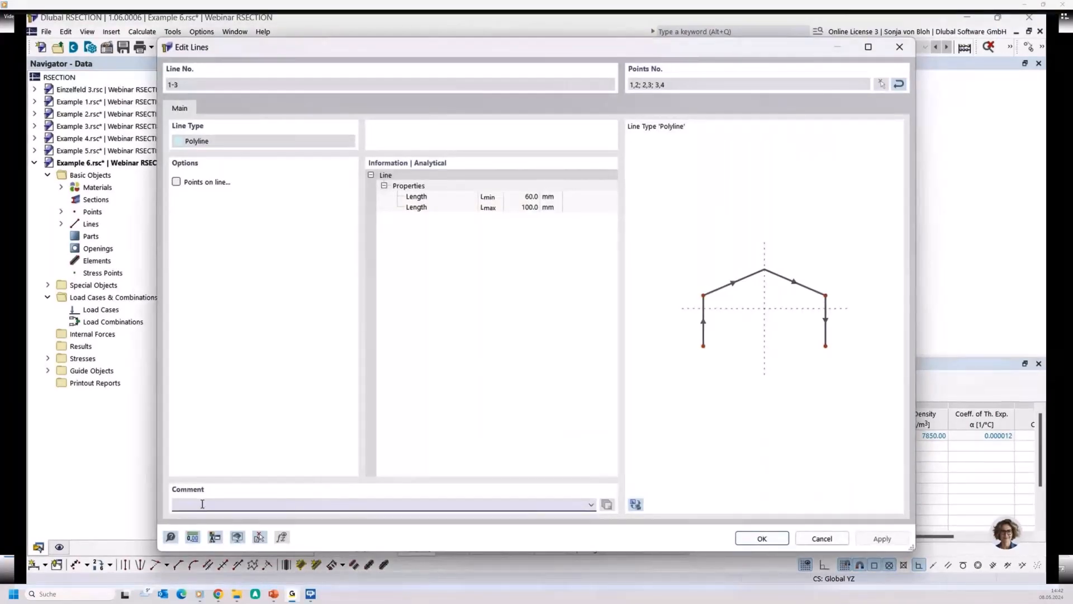
{"action": "type", "text": "Centerline"}
{"action": "left_click", "coordinate": [761, 538]}
{"action": "left_click", "coordinate": [61, 212]}
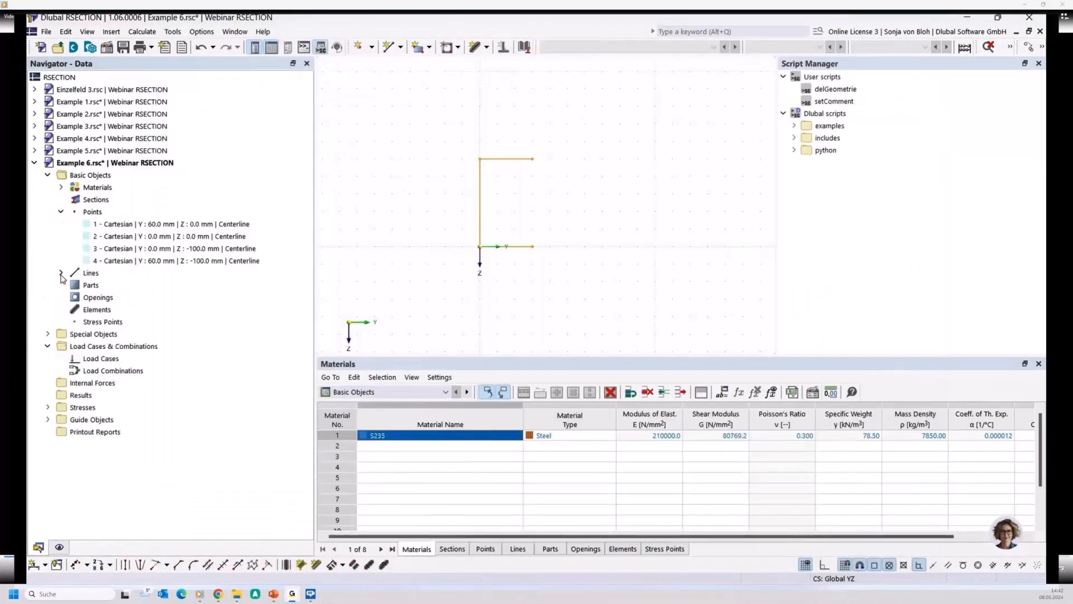
{"action": "left_click", "coordinate": [61, 273]}
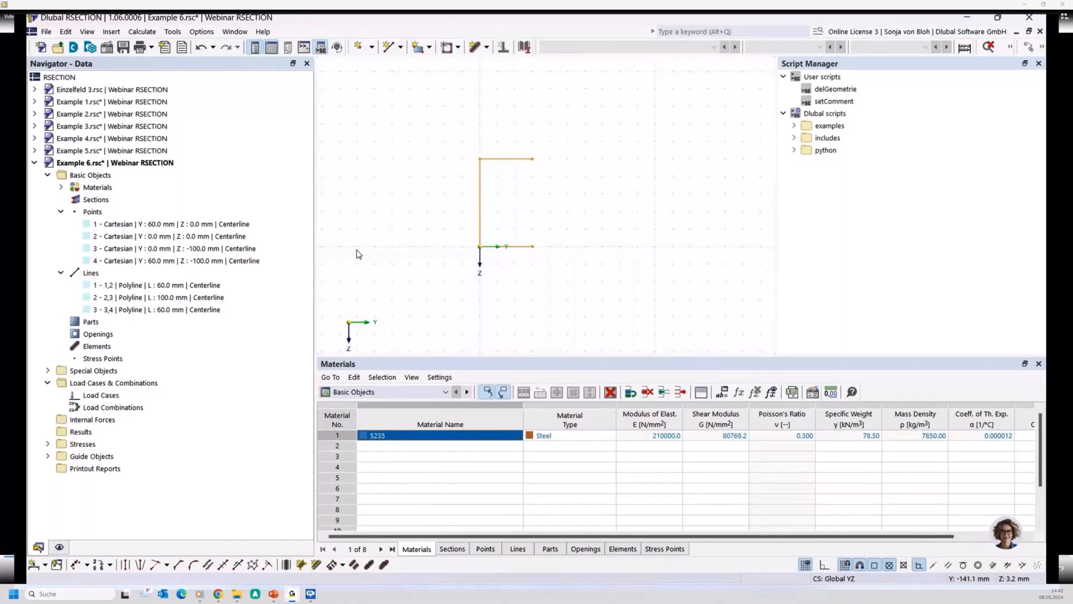
- Create elements 10 mm thick in S235 on the three centerlines and review the generated objects
{"action": "left_click", "coordinate": [173, 32]}
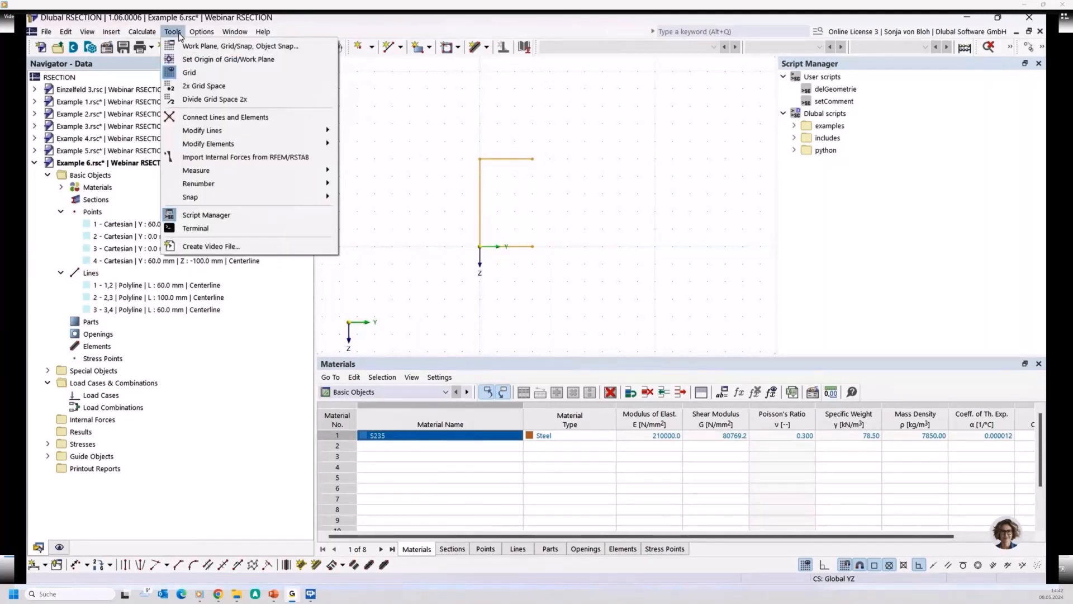
{"action": "mouse_move", "coordinate": [198, 147]}
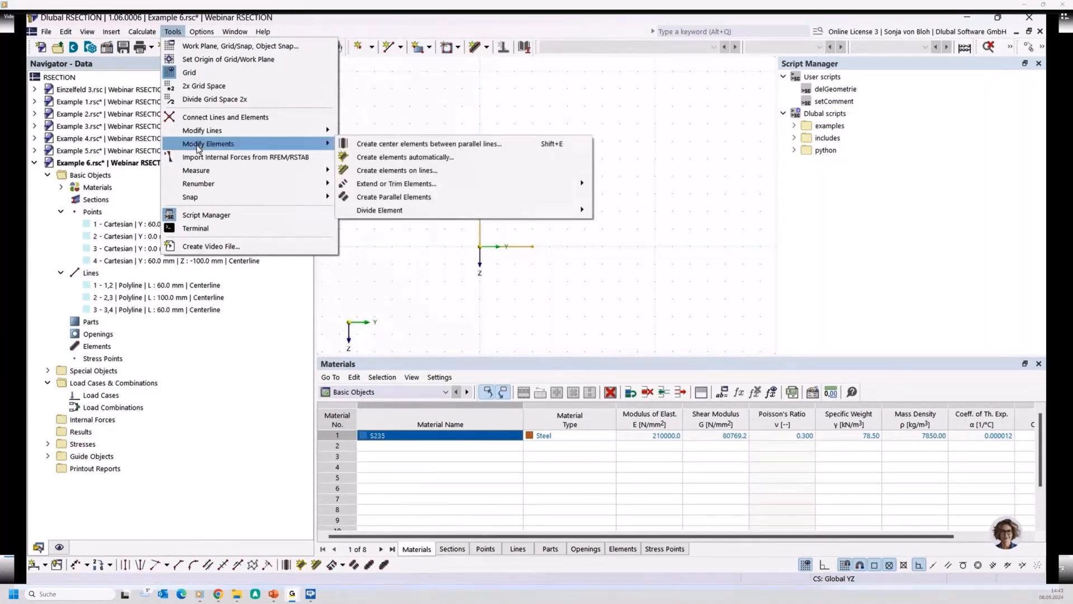
{"action": "left_click", "coordinate": [384, 170]}
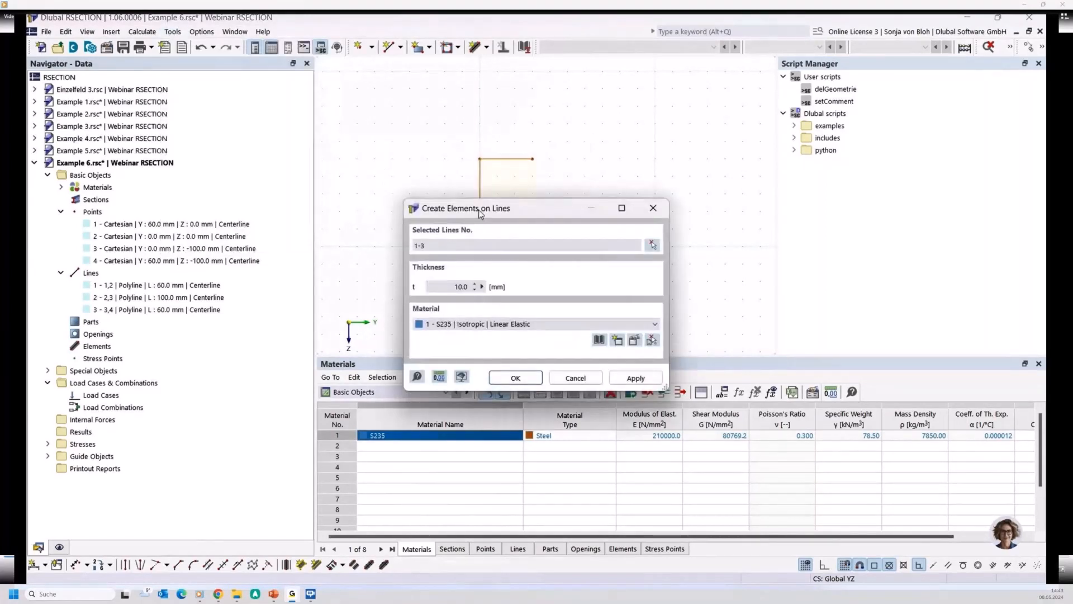
{"action": "left_click_drag", "start_coordinate": [478, 210], "coordinate": [212, 150]}
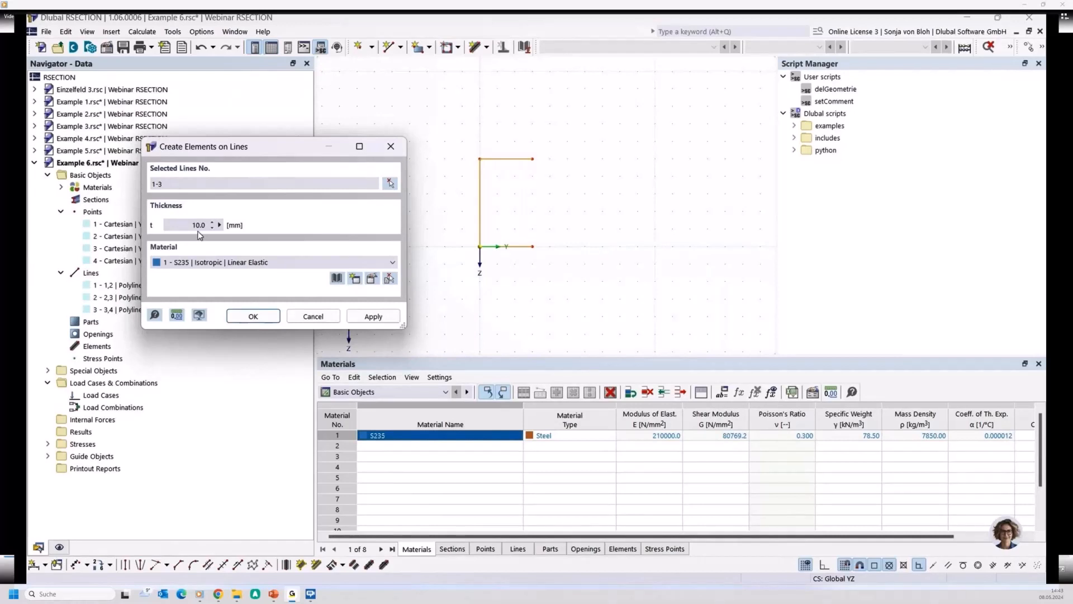
{"action": "left_click", "coordinate": [253, 317]}
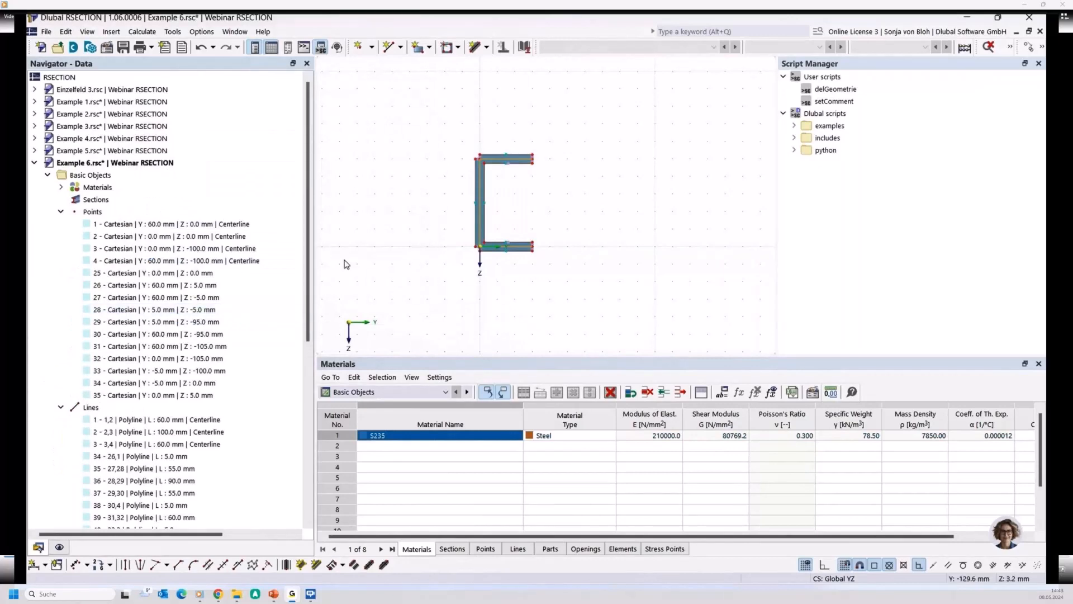
{"action": "scroll", "coordinate": [175, 351], "scroll_direction": "down", "scroll_amount": 8}
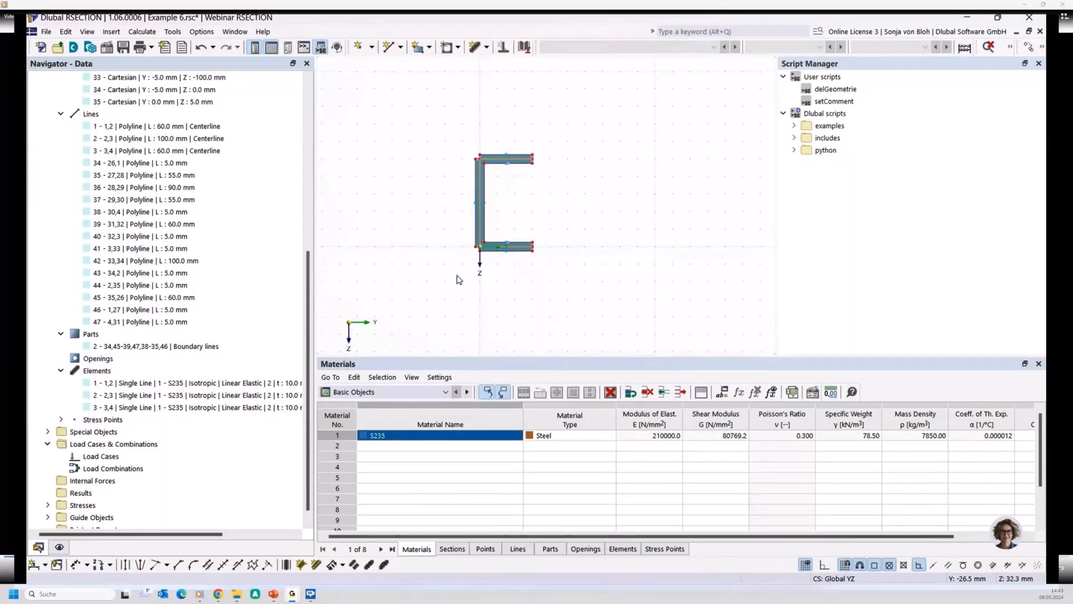
- Delete the generated outline points 25 to 35, which carry no Centerline comment
{"action": "scroll", "coordinate": [191, 199], "scroll_direction": "up", "scroll_amount": 6}
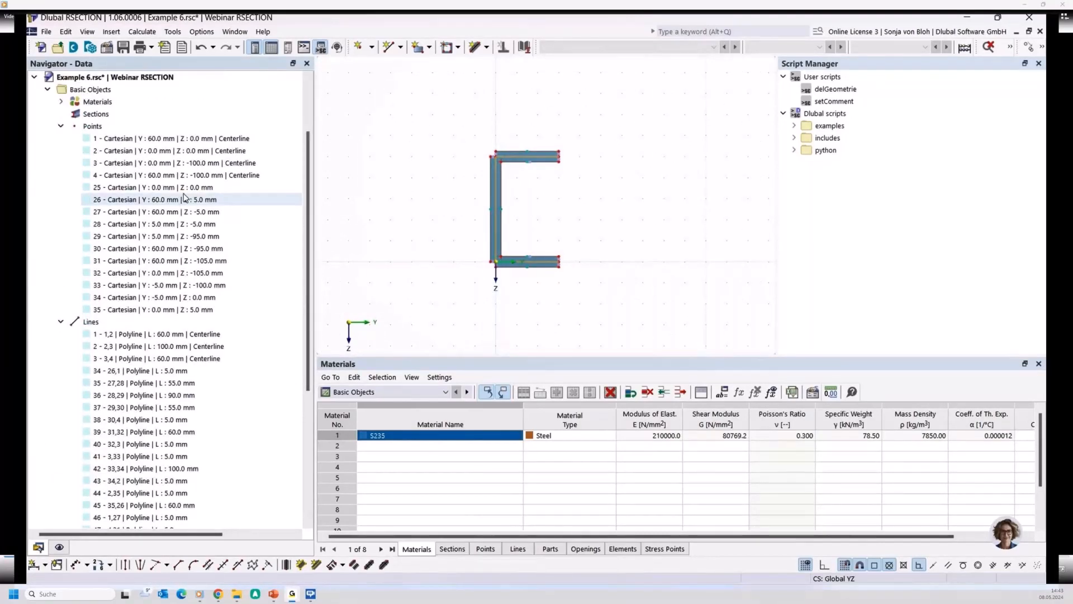
{"action": "left_click", "coordinate": [179, 188], "text": "shift"}
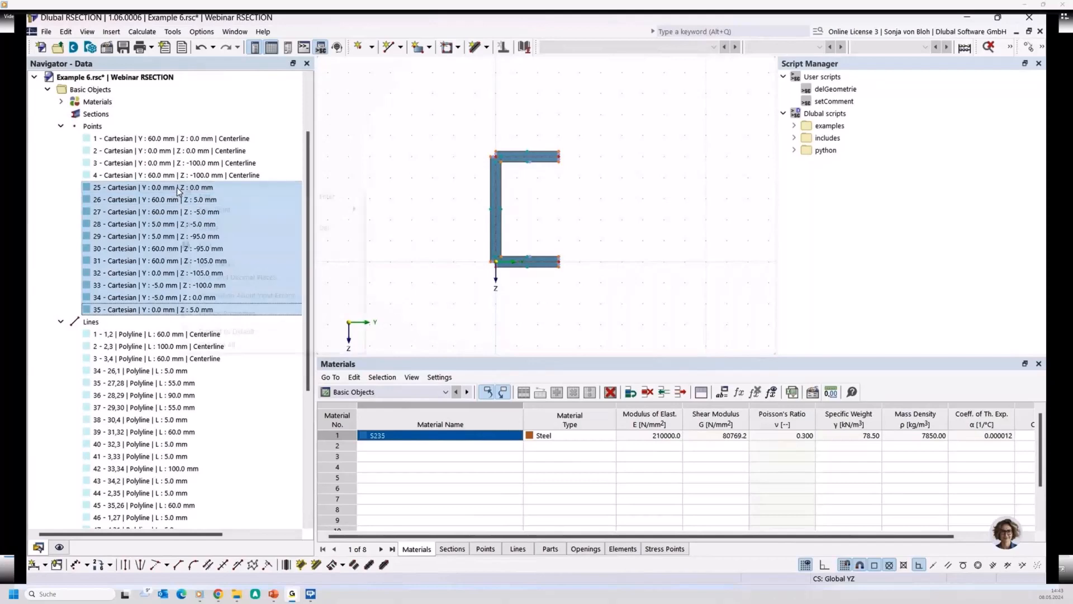
{"action": "right_click", "coordinate": [177, 190]}
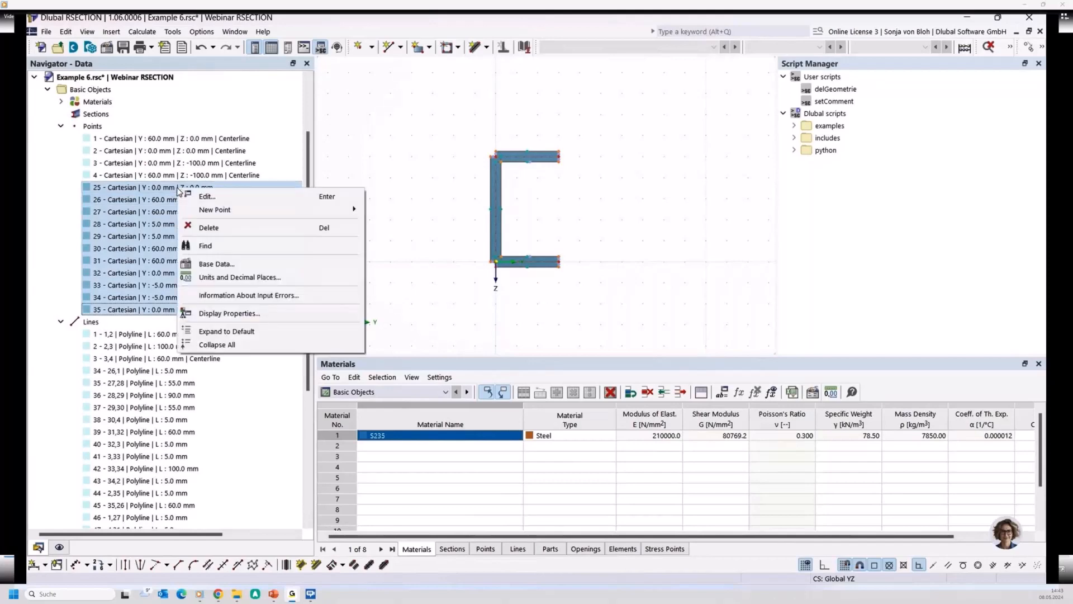
{"action": "left_click", "coordinate": [227, 228]}
{"action": "left_click", "coordinate": [532, 340]}
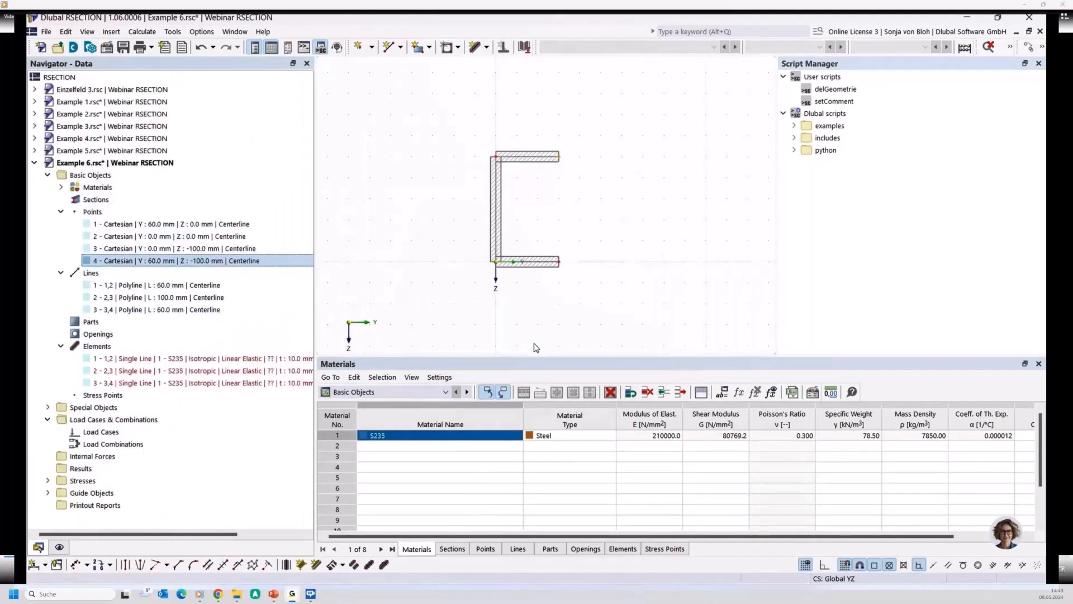
- Delete all elements from the model
{"action": "right_click", "coordinate": [120, 351]}
{"action": "left_click", "coordinate": [203, 416]}
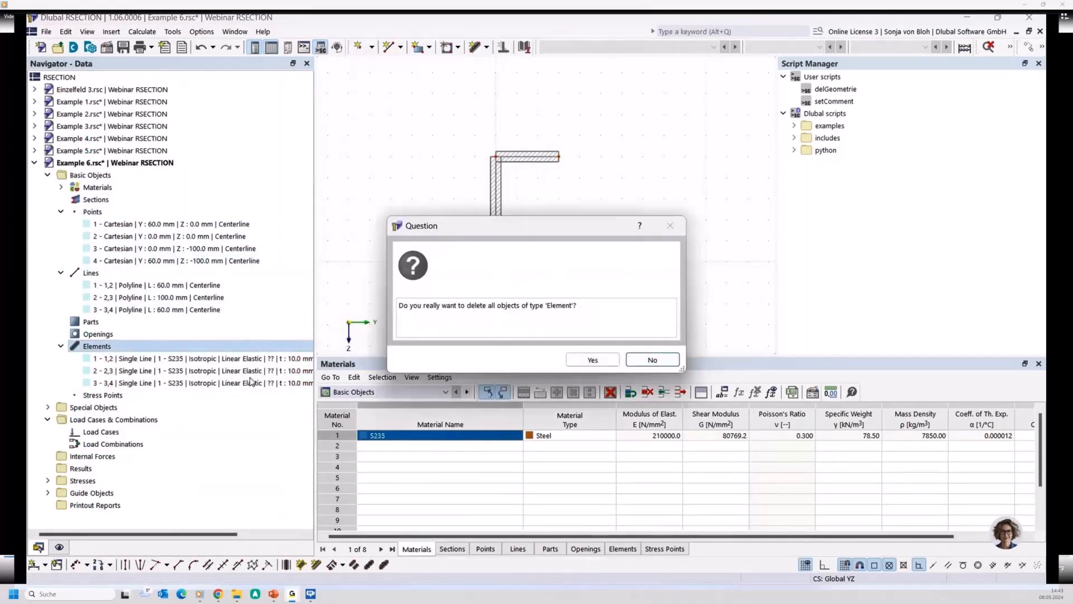
{"action": "left_click", "coordinate": [589, 360]}
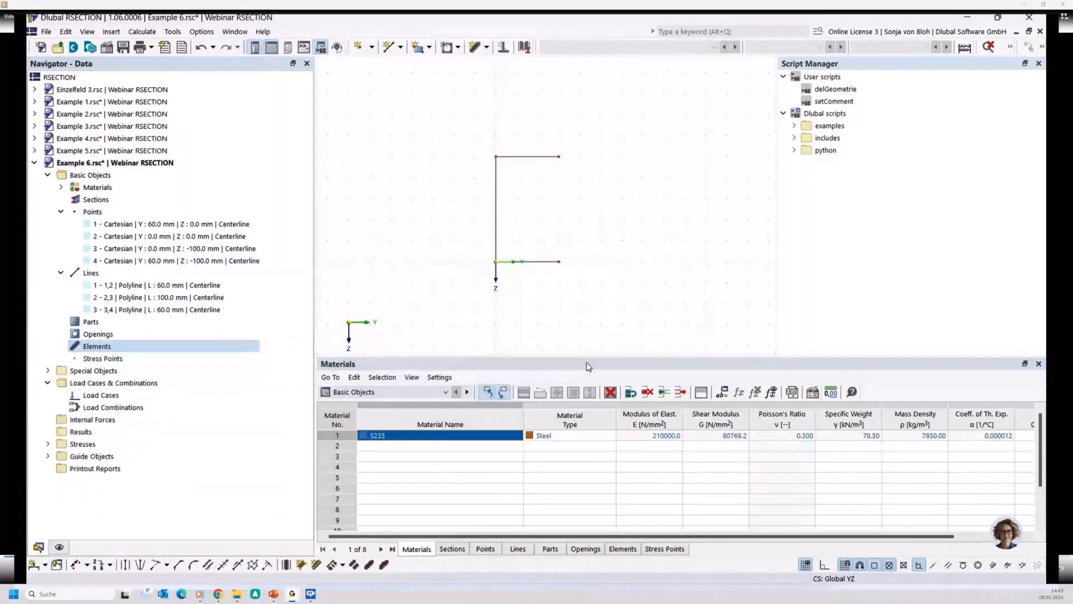
- Create elements 5 mm thick in S235 on the three centerlines of the channel section
{"action": "middle_click_drag", "start_coordinate": [444, 307], "coordinate": [393, 309]}
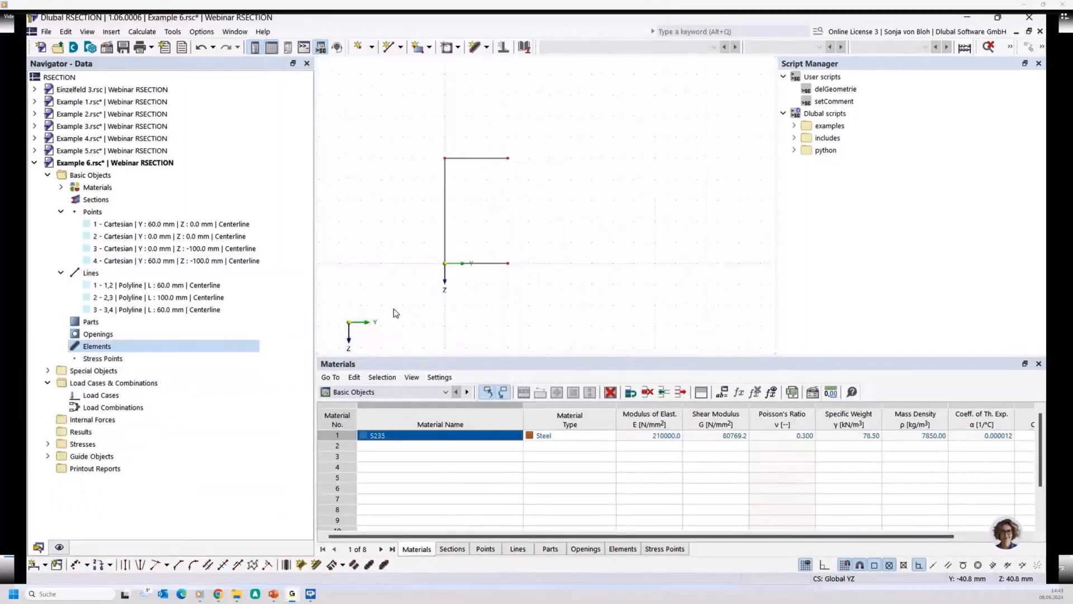
{"action": "left_click", "coordinate": [171, 33]}
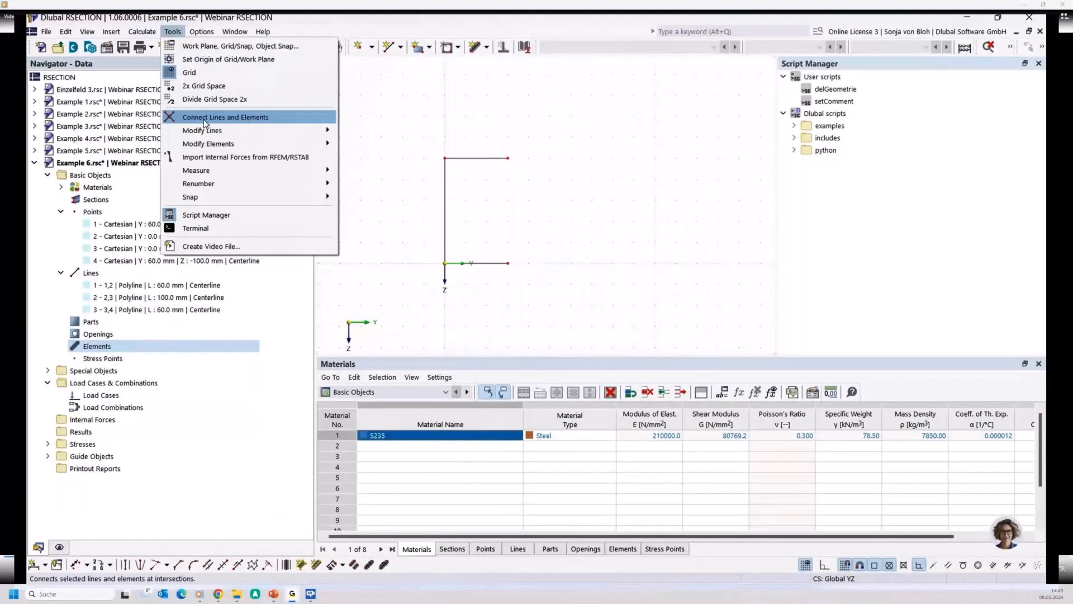
{"action": "mouse_move", "coordinate": [206, 144]}
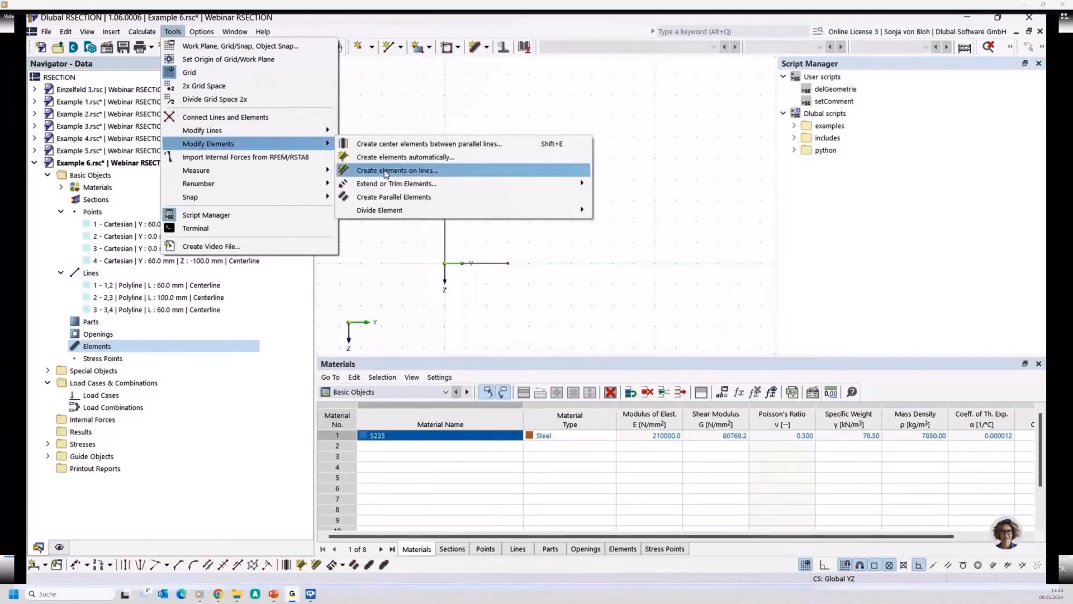
{"action": "left_click", "coordinate": [385, 171]}
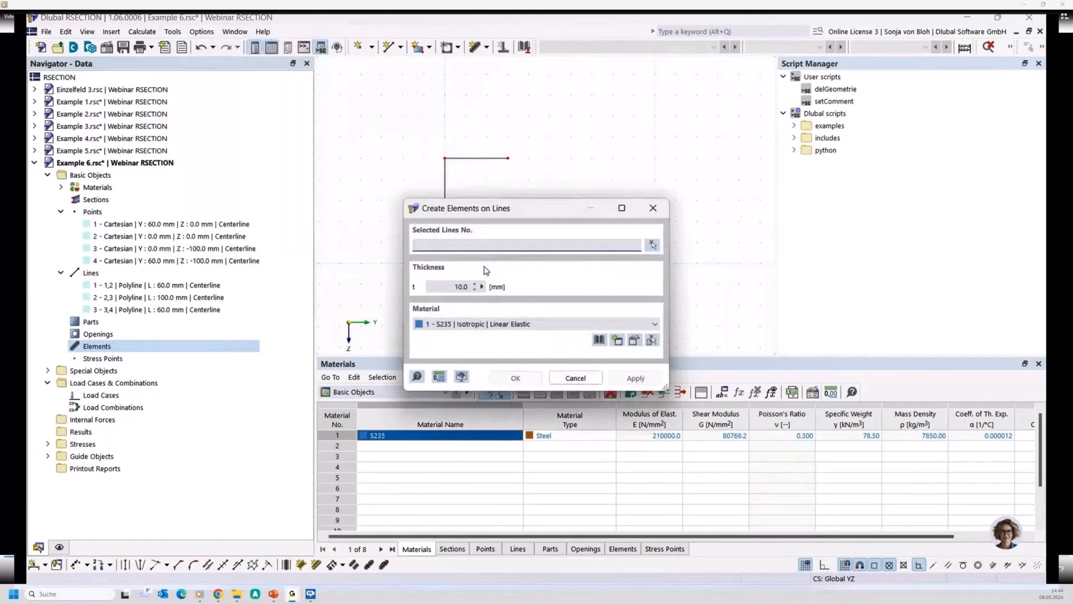
{"action": "left_click", "coordinate": [651, 245]}
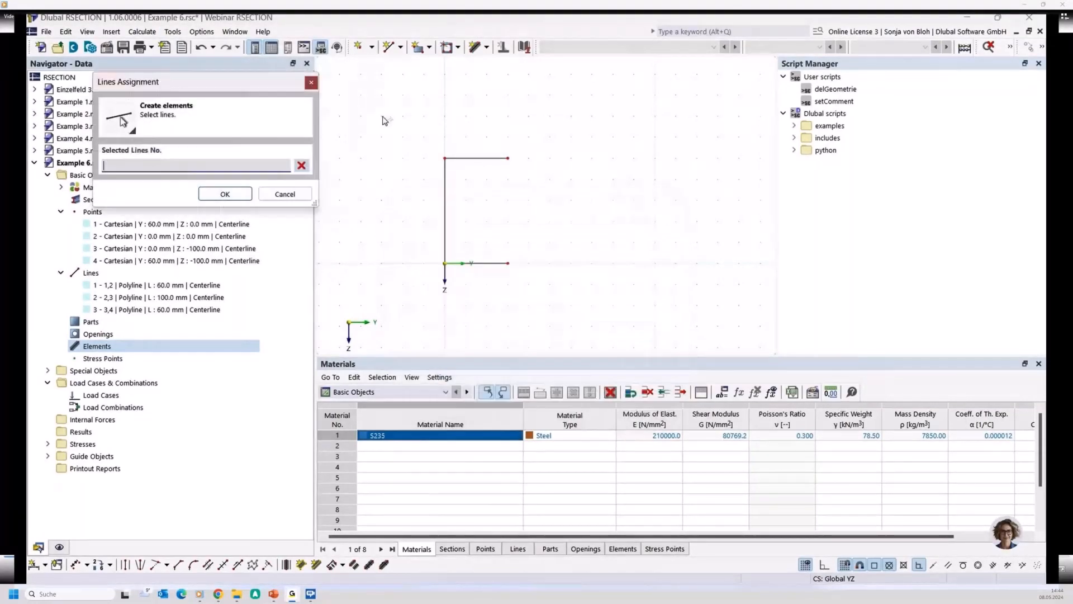
{"action": "left_click_drag", "start_coordinate": [385, 120], "coordinate": [525, 280]}
{"action": "left_click", "coordinate": [225, 194]}
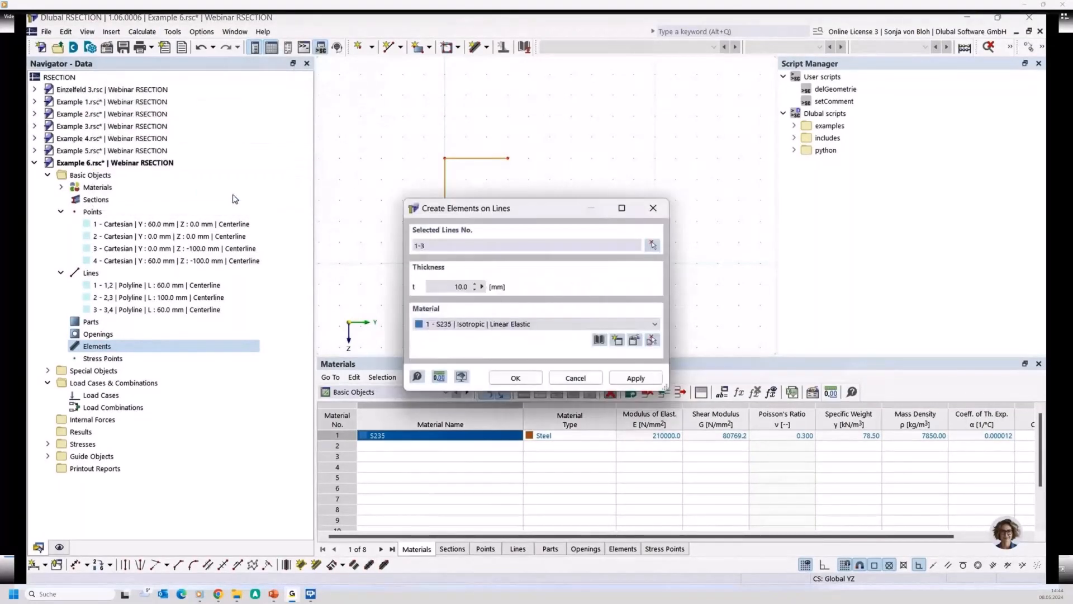
{"action": "double_click", "coordinate": [456, 286]}
{"action": "type", "text": "5"}
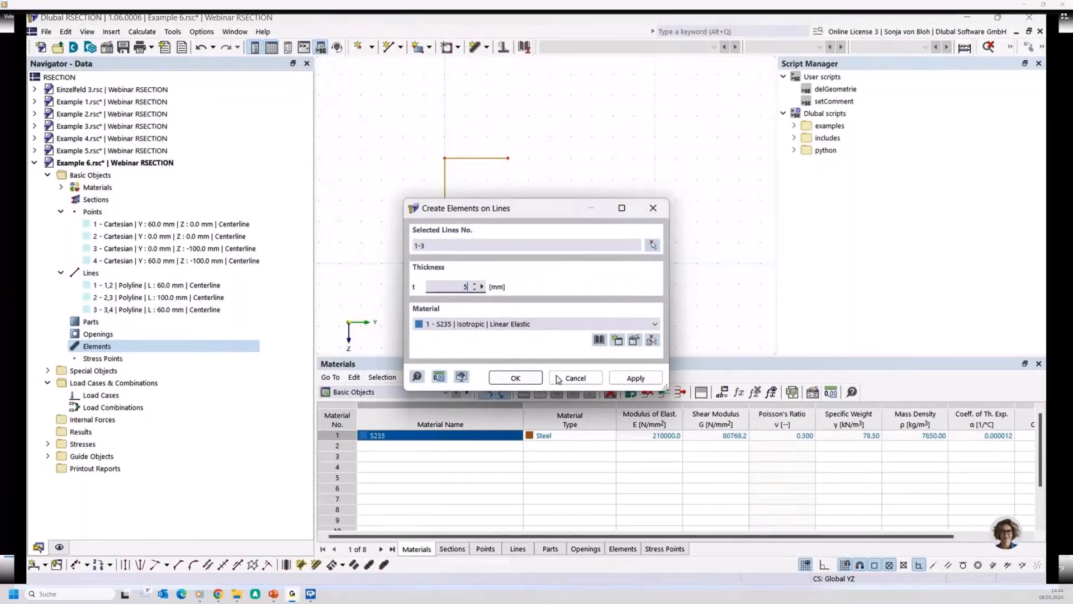
{"action": "left_click", "coordinate": [516, 377]}
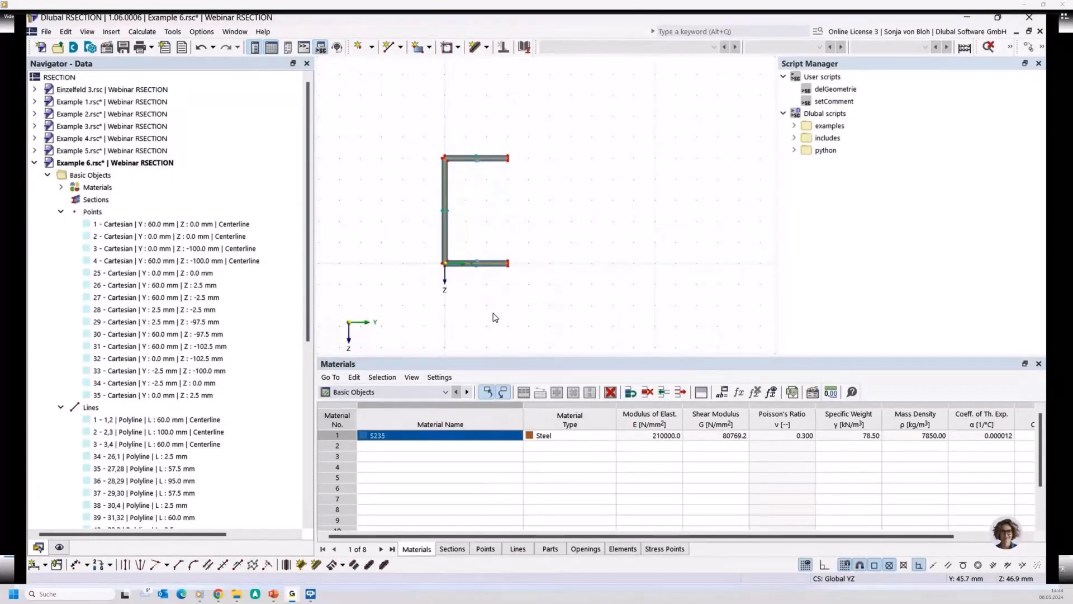
- Replace all existing geometry with a channel of three single lines: 80 mm flanges and a 120 mm web, lower corner at the origin
{"action": "left_click_drag", "start_coordinate": [411, 127], "coordinate": [565, 314]}
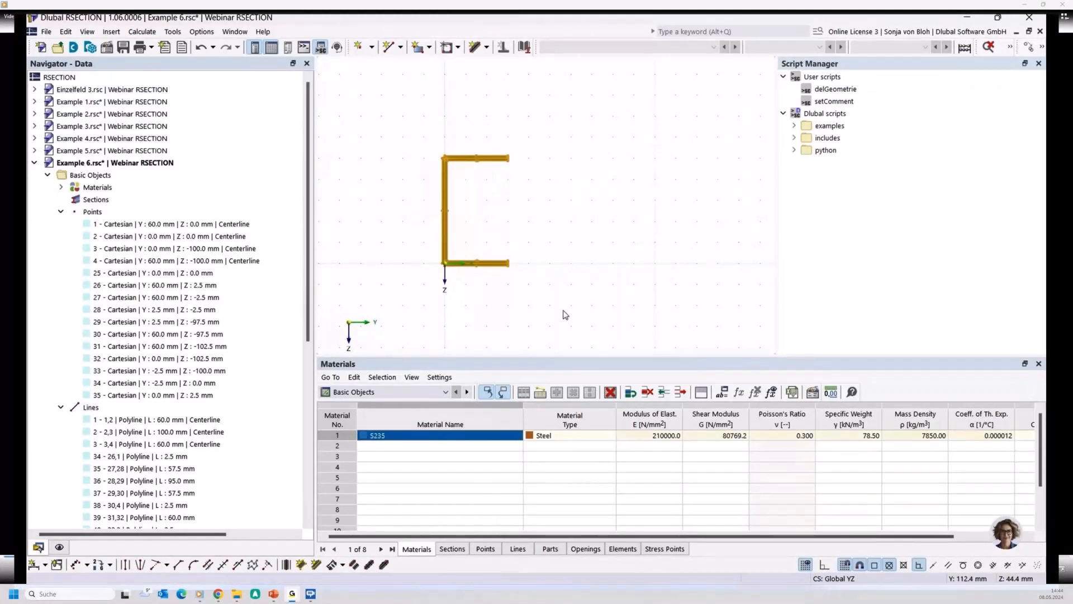
{"action": "key", "text": "Delete"}
{"action": "left_click", "coordinate": [388, 47]}
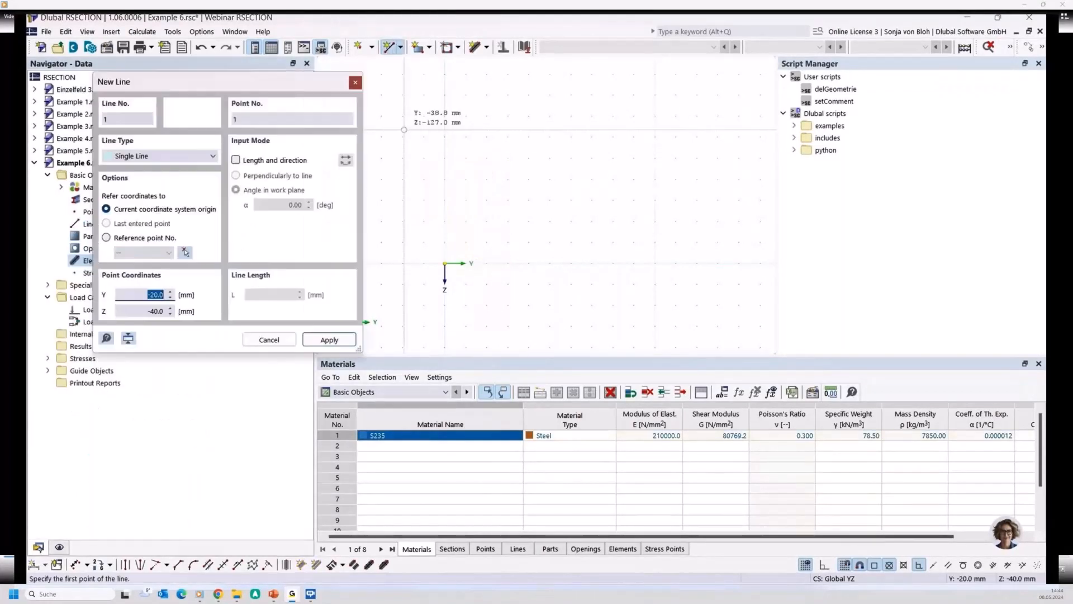
{"action": "left_click", "coordinate": [528, 264]}
{"action": "left_click", "coordinate": [445, 264]}
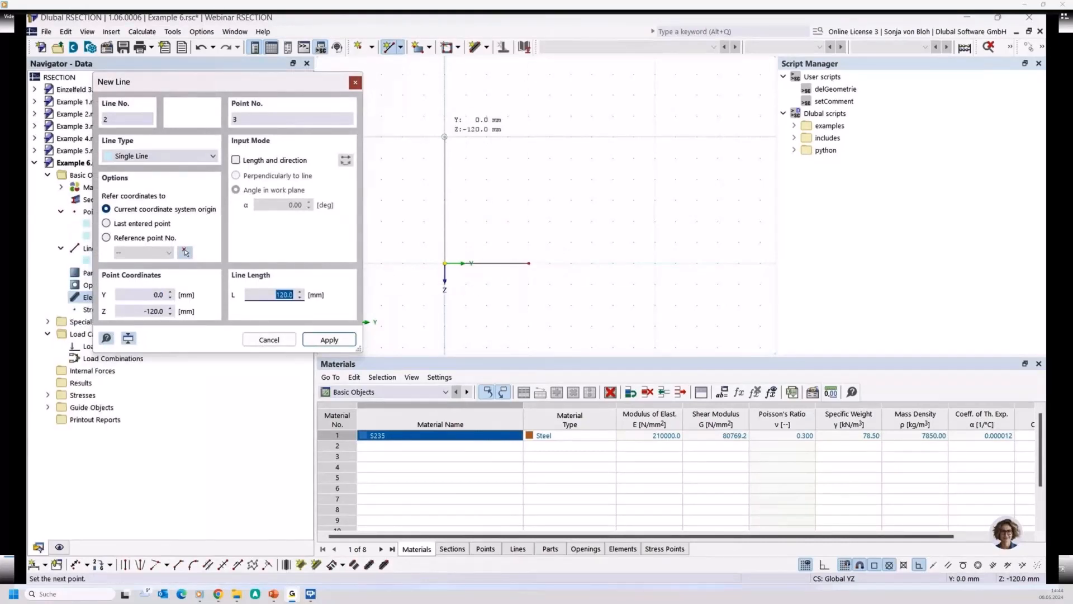
{"action": "left_click", "coordinate": [445, 136]}
{"action": "left_click", "coordinate": [529, 137]}
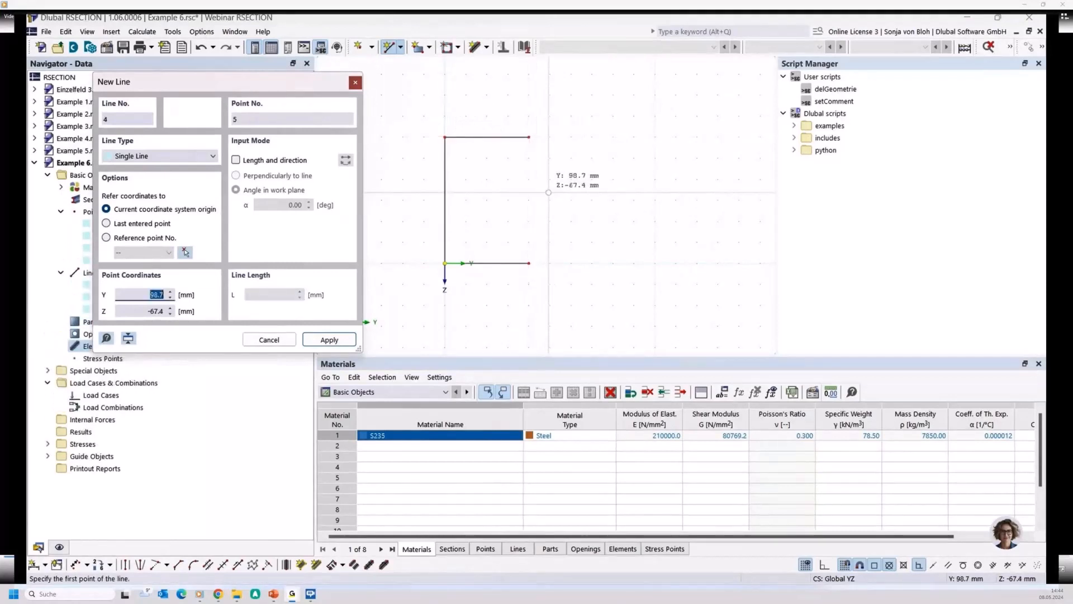
{"action": "key", "text": "Escape"}
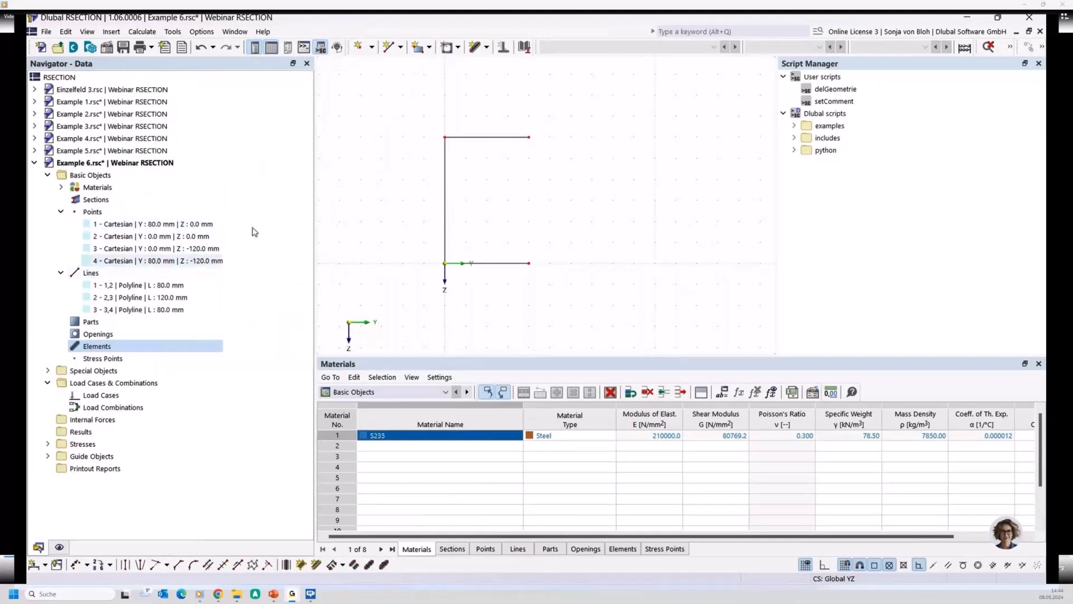
- Run the setComment user script to give the new points and lines the comment "Centerline"
{"action": "double_click", "coordinate": [834, 103]}
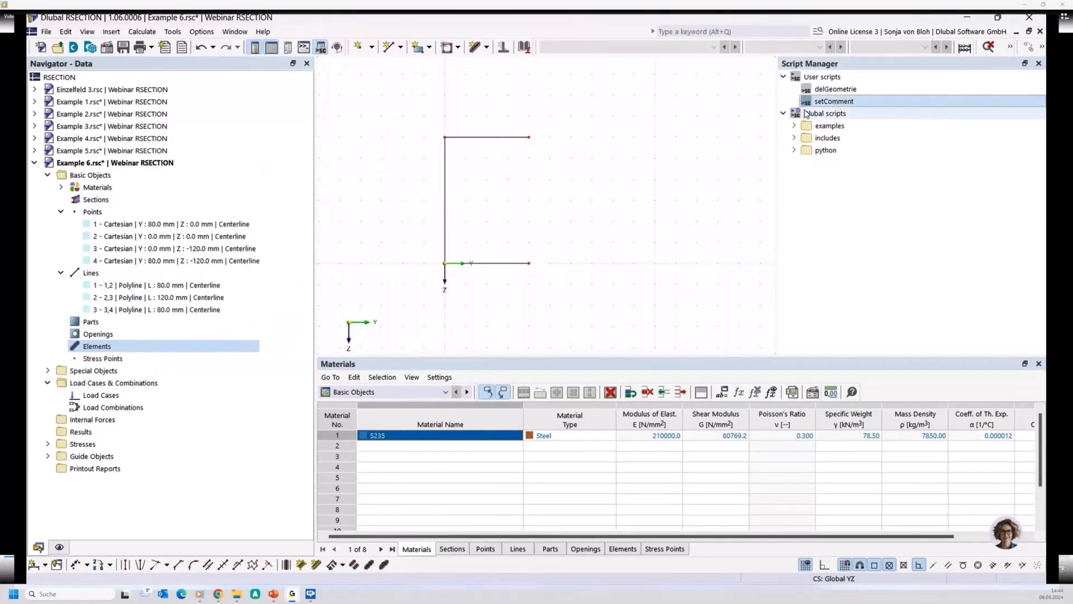
{"action": "right_click", "coordinate": [819, 104]}
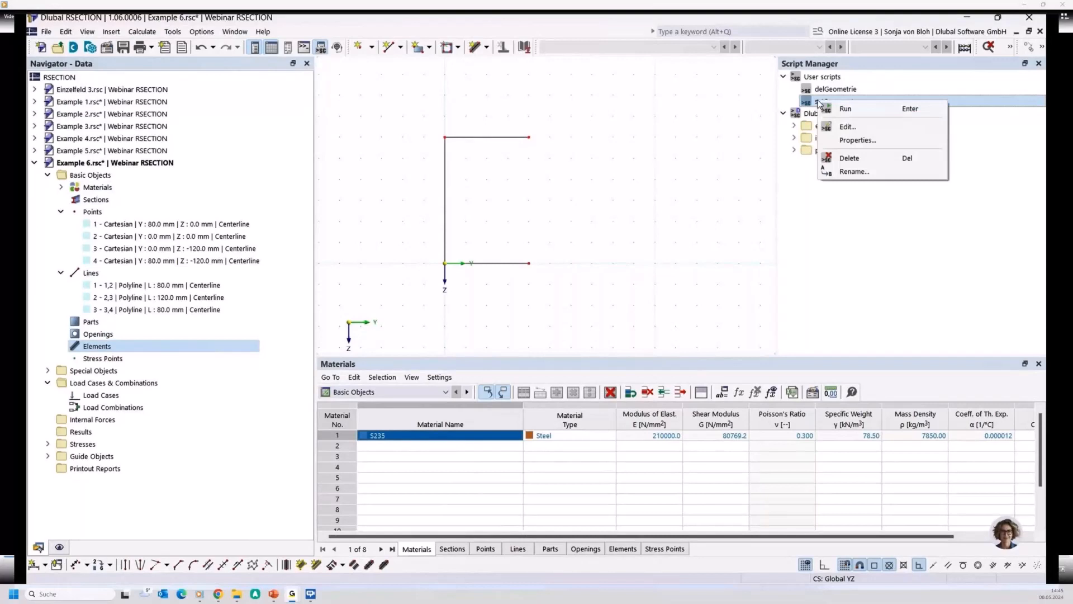
{"action": "left_click", "coordinate": [834, 109]}
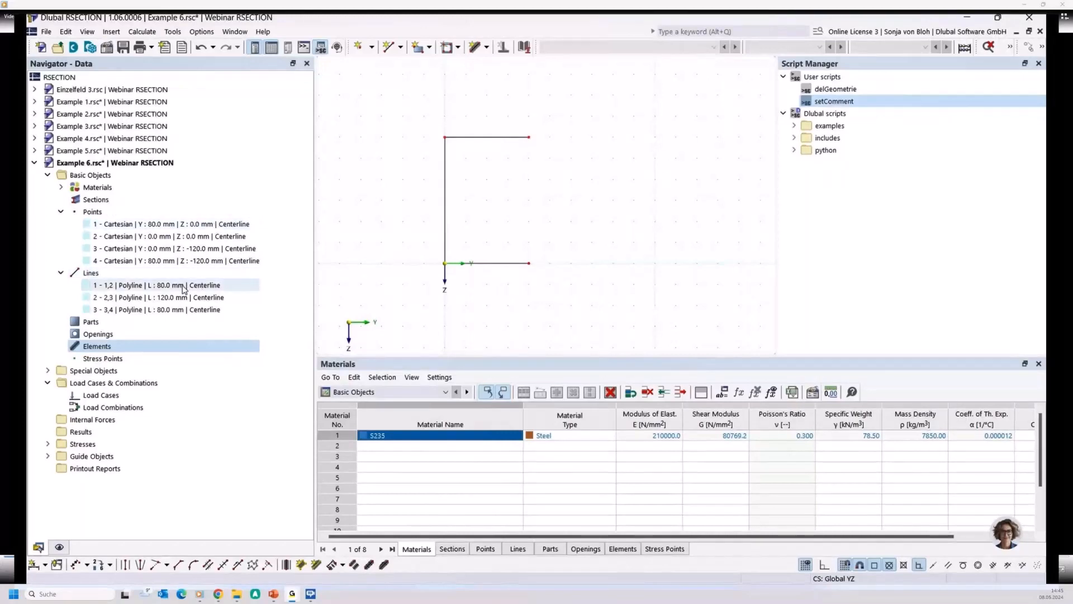
- Create elements 10 mm thick in S235 on lines 1-3 of the new channel
{"action": "left_click", "coordinate": [173, 31]}
{"action": "mouse_move", "coordinate": [212, 146]}
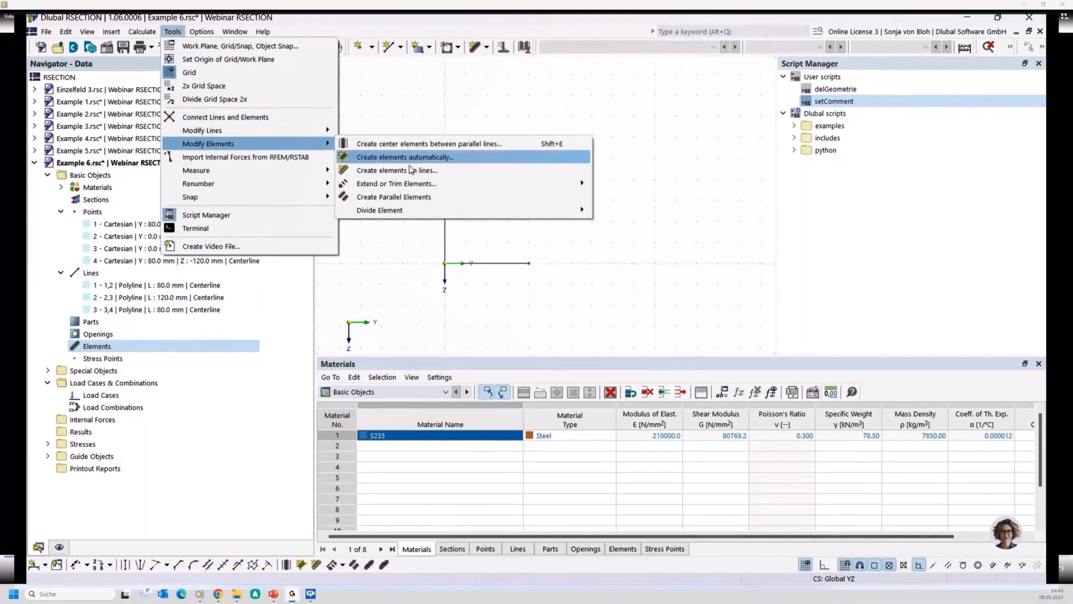
{"action": "left_click", "coordinate": [411, 170]}
{"action": "left_click", "coordinate": [651, 247]}
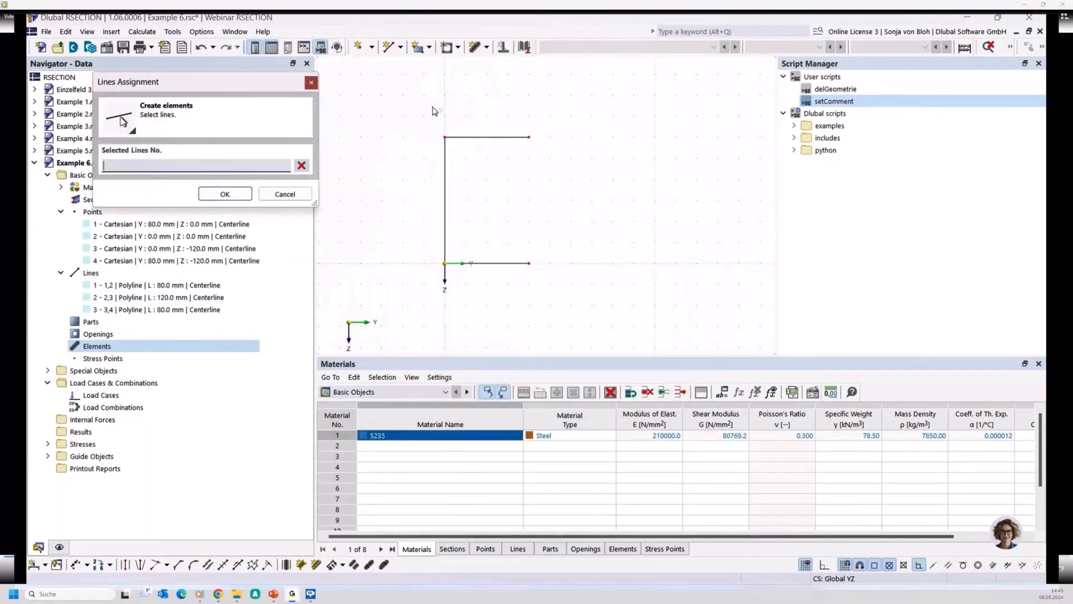
{"action": "left_click_drag", "start_coordinate": [433, 108], "coordinate": [614, 327]}
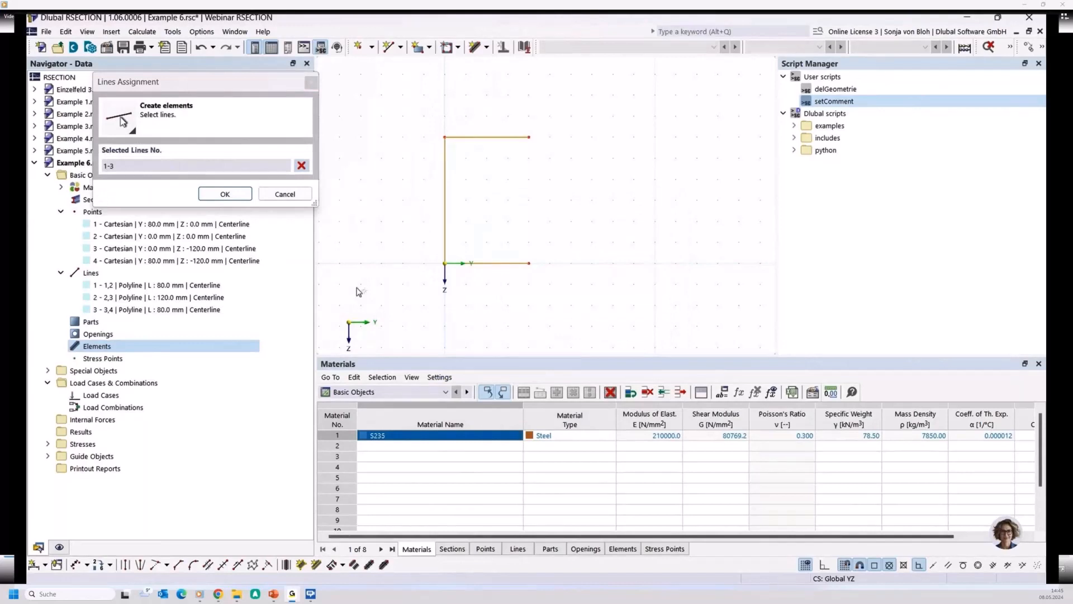
{"action": "left_click", "coordinate": [224, 194]}
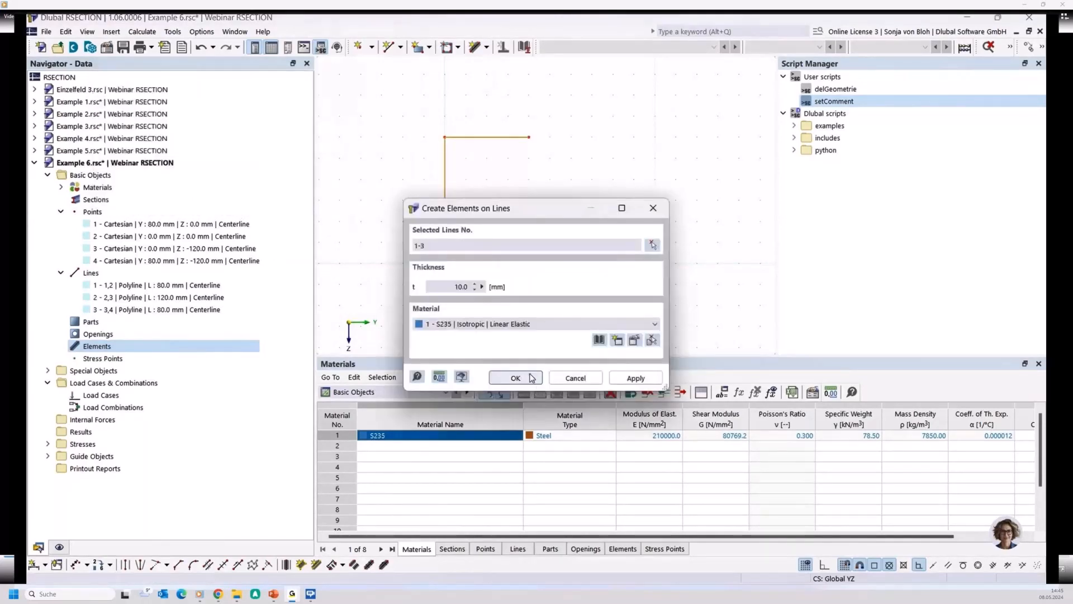
{"action": "left_click", "coordinate": [515, 378]}
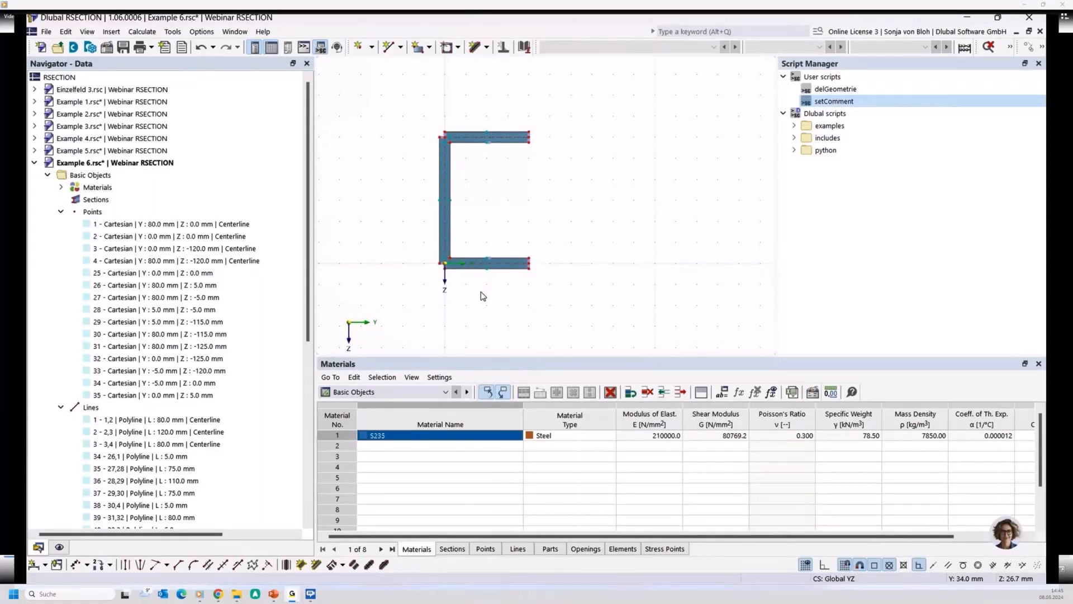
- Run the delGeometrie user script on the channel model
{"action": "key", "text": "Up"}
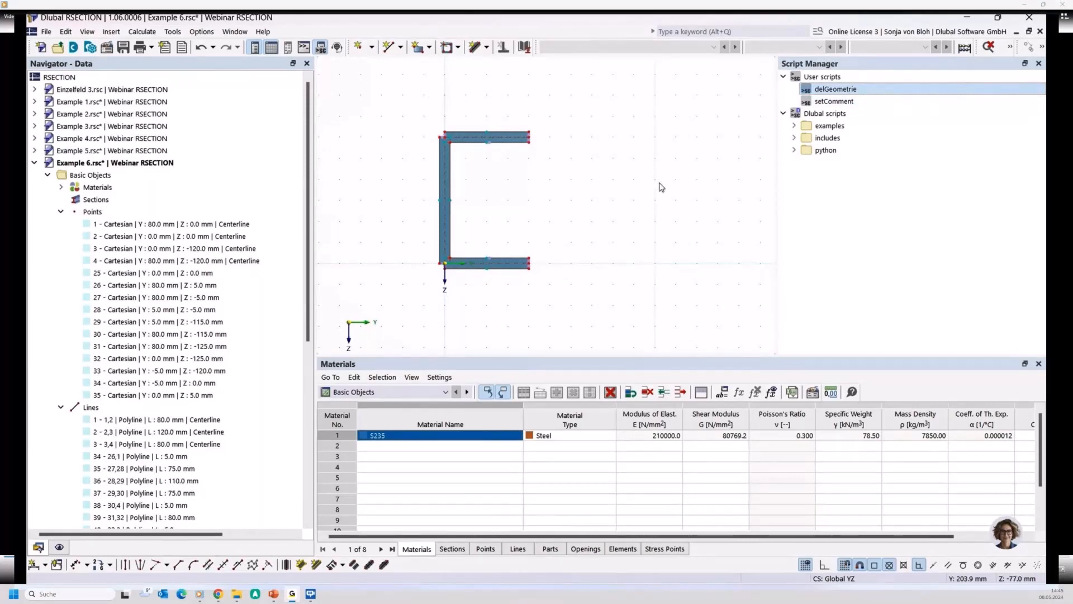
{"action": "double_click", "coordinate": [829, 91]}
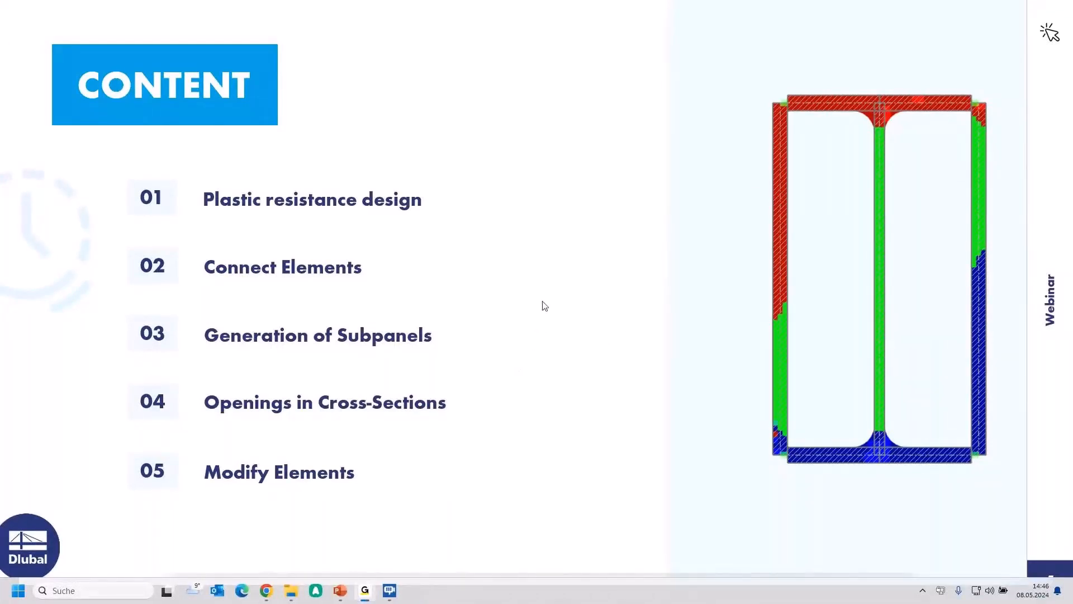
{"action": "left_click_drag", "start_coordinate": [712, 41], "coordinate": [1, 3]}
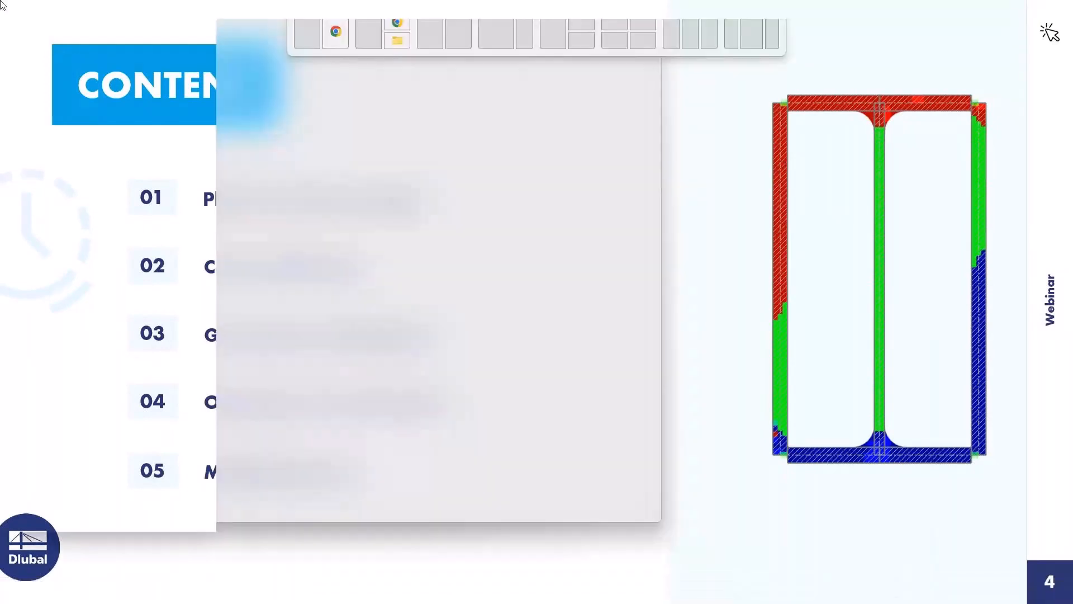